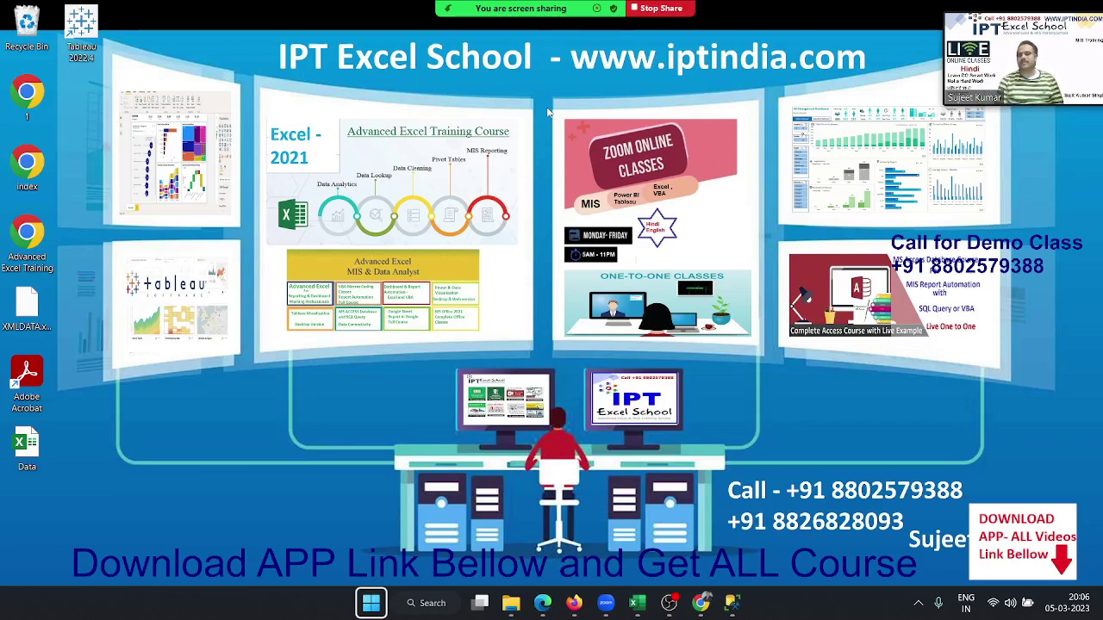
# Launch Excel from the Start menu search and create a new blank workbook, Book2.
pyautogui.press('super')
pyautogui.write('excel')
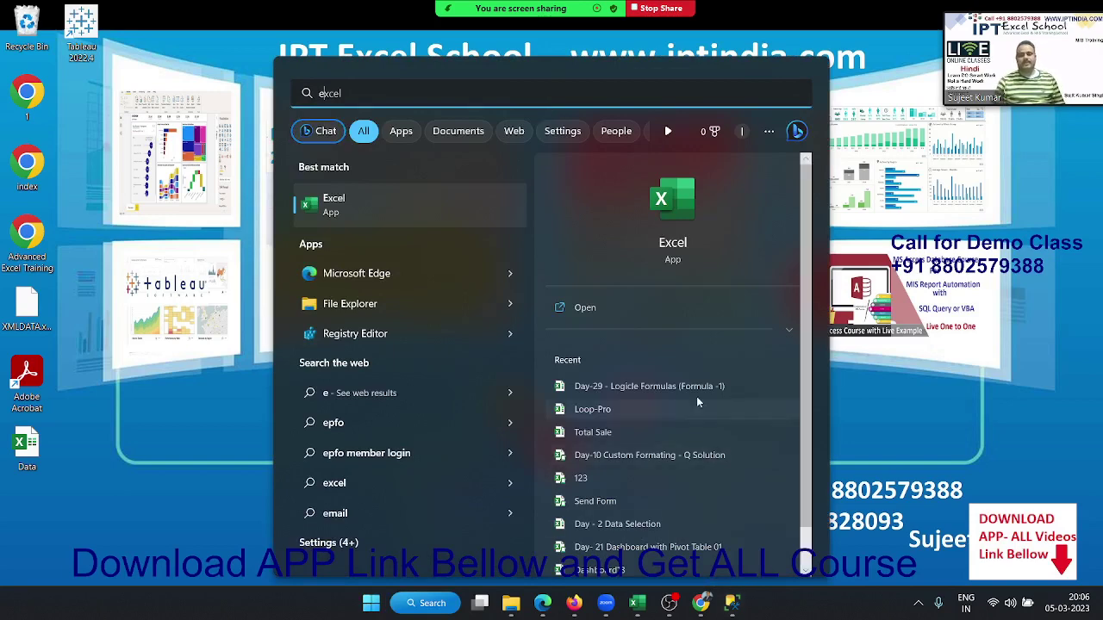
pyautogui.click(652, 211)
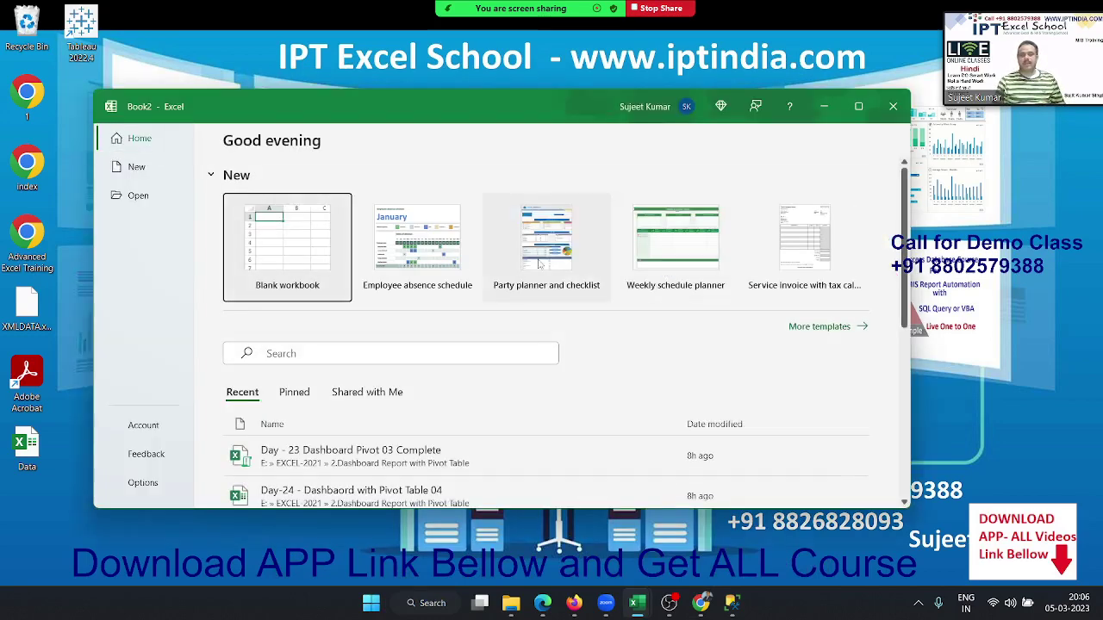
pyautogui.click(283, 248)
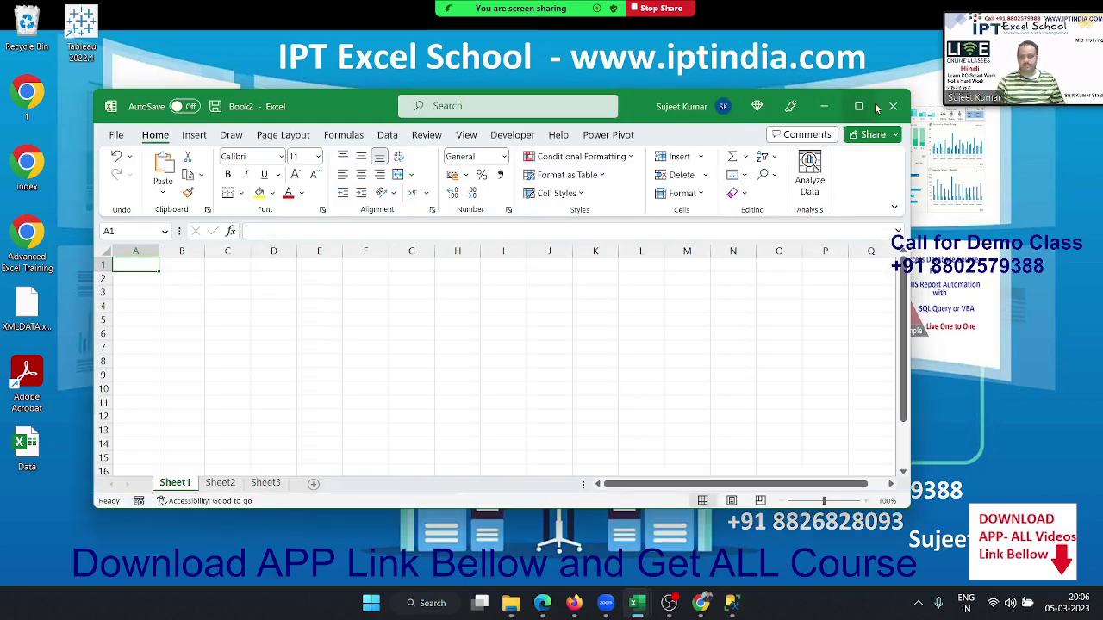
# Maximize Excel, show the Developer tab and review the Macro Security settings.
pyautogui.click(859, 108)
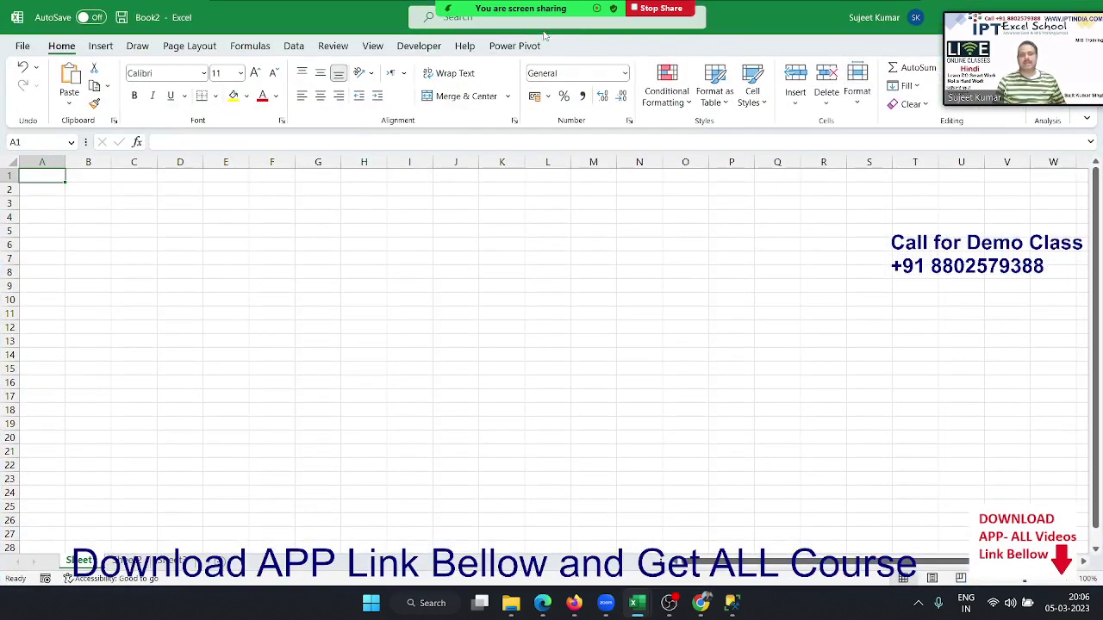
pyautogui.click(420, 47)
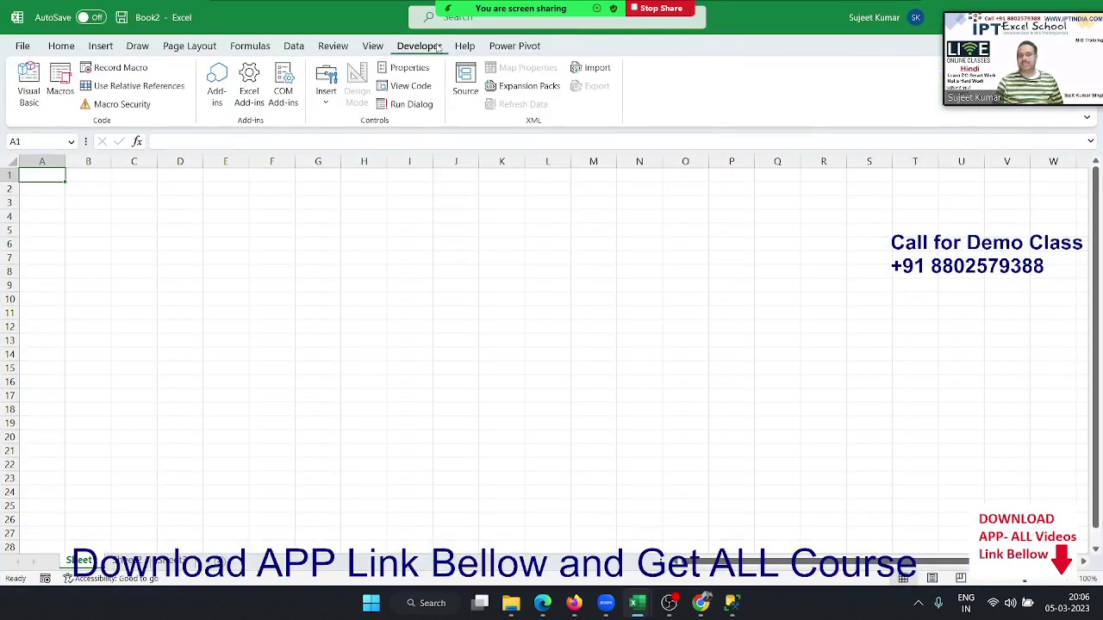
pyautogui.click(85, 105)
pyautogui.press('Escape')
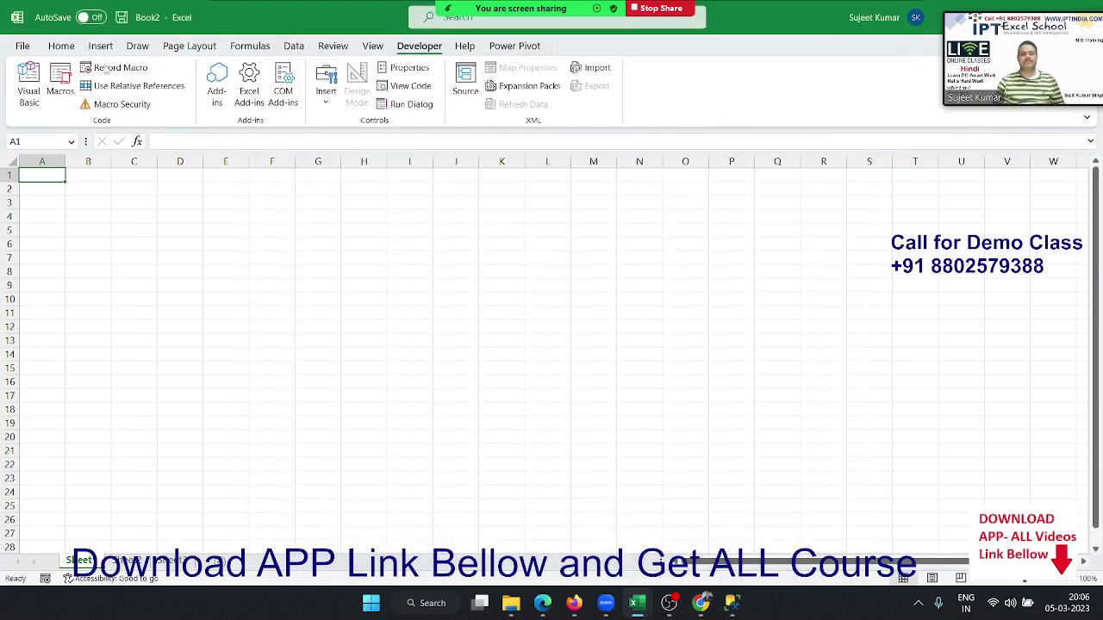
# Look at the Excel Macro-Enabled Workbook type in Save As, then cancel without saving.
pyautogui.click(121, 17)
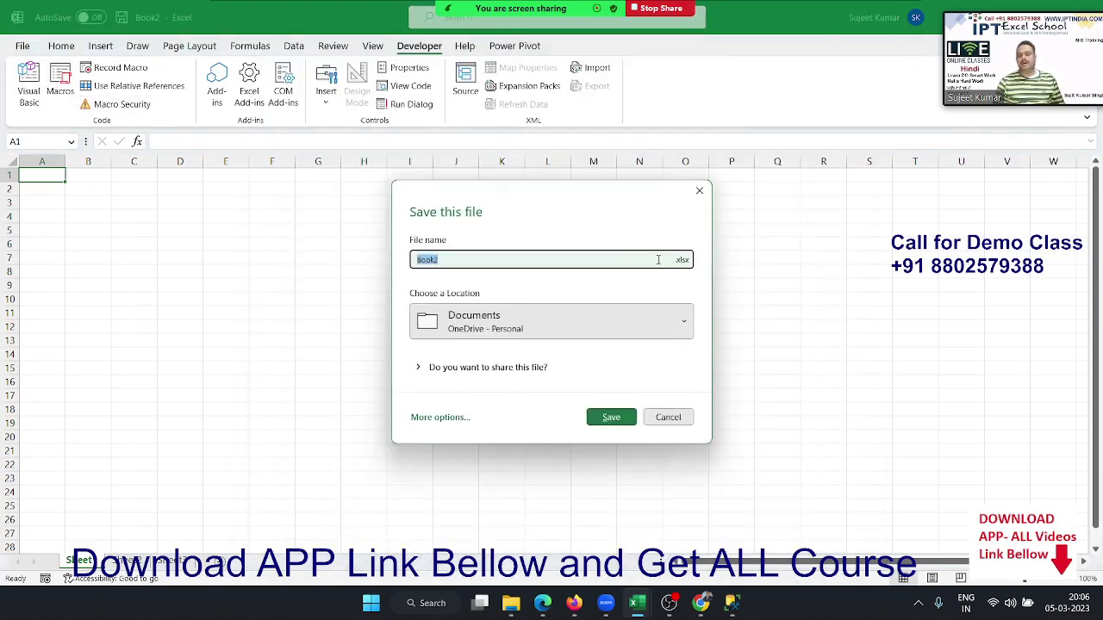
pyautogui.click(684, 260)
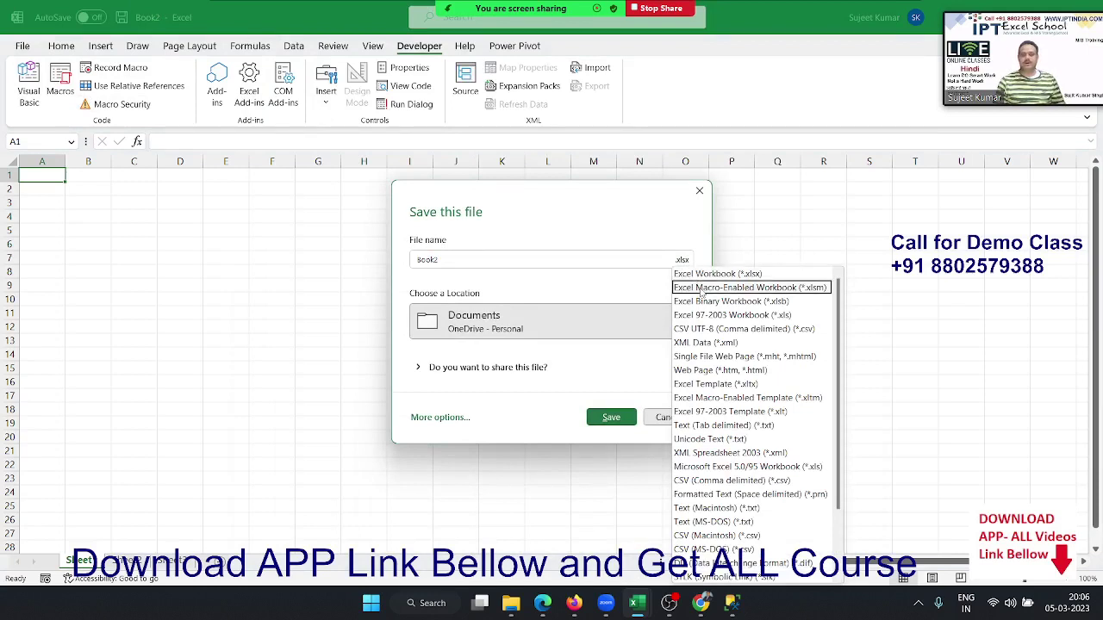
pyautogui.click(701, 288)
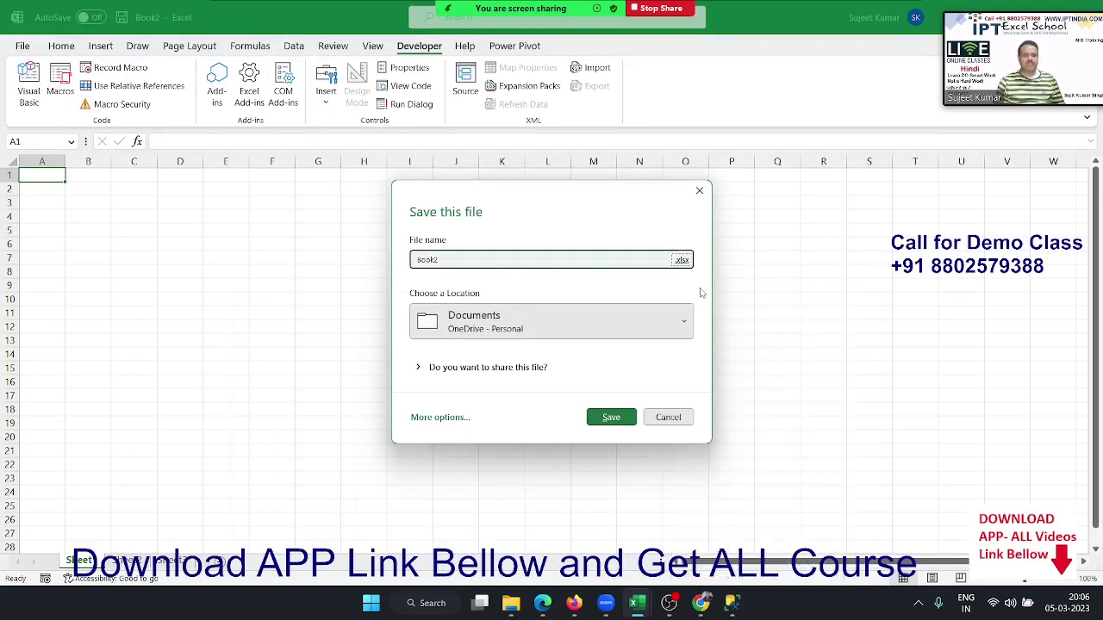
pyautogui.press('Escape')
pyautogui.click(113, 202)
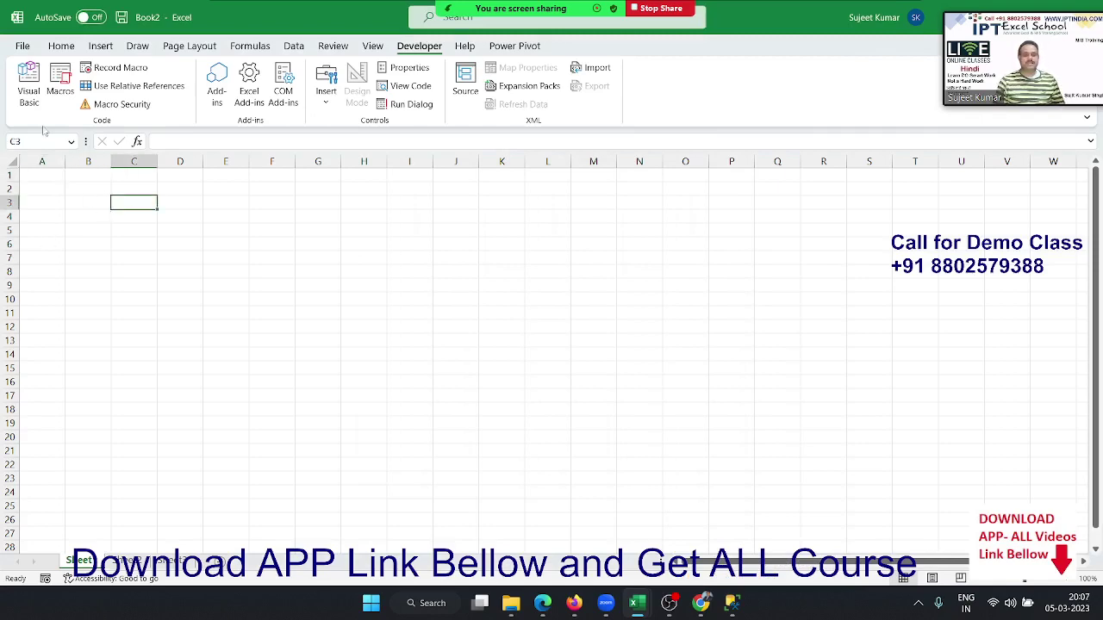
# Close the userform and IF Formulas Test workbooks, discarding unsaved changes.
pyautogui.click(29, 86)
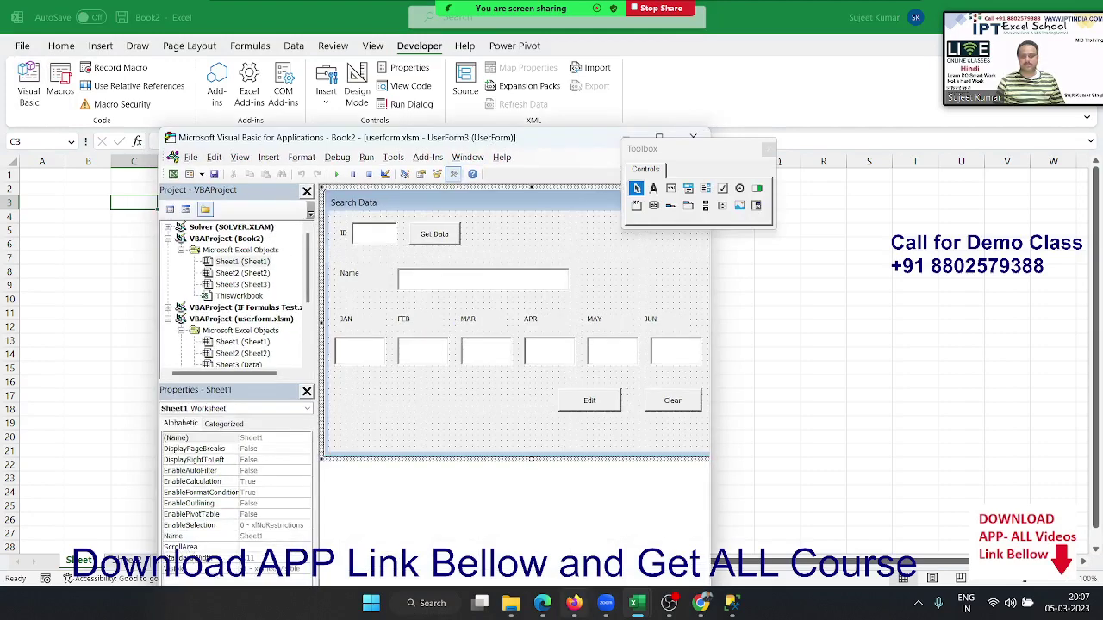
pyautogui.click(692, 137)
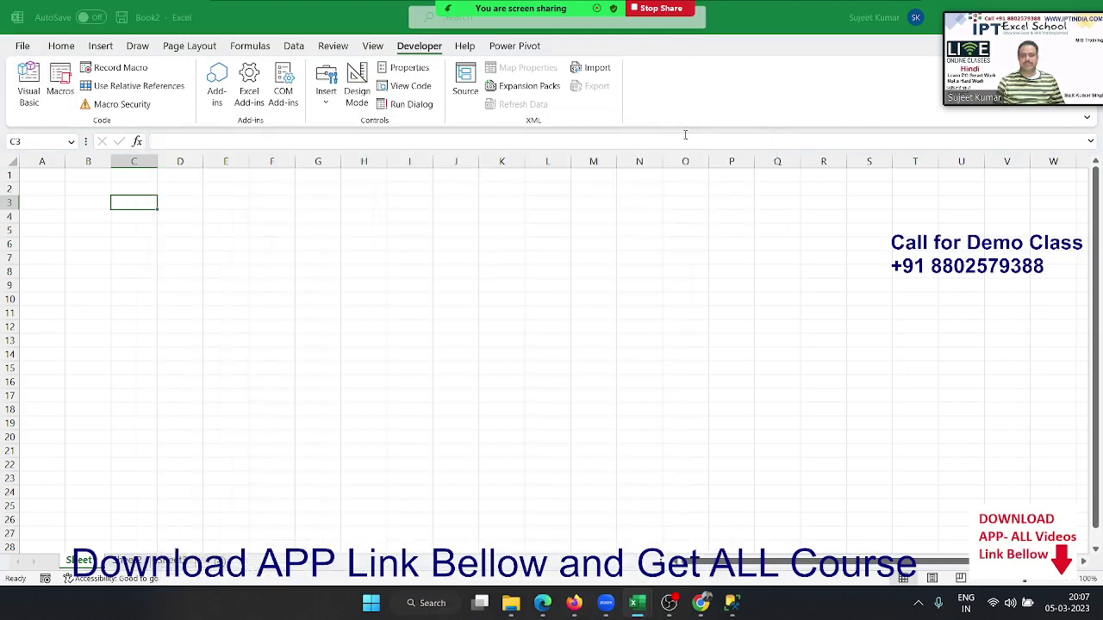
pyautogui.moveTo(637, 603)
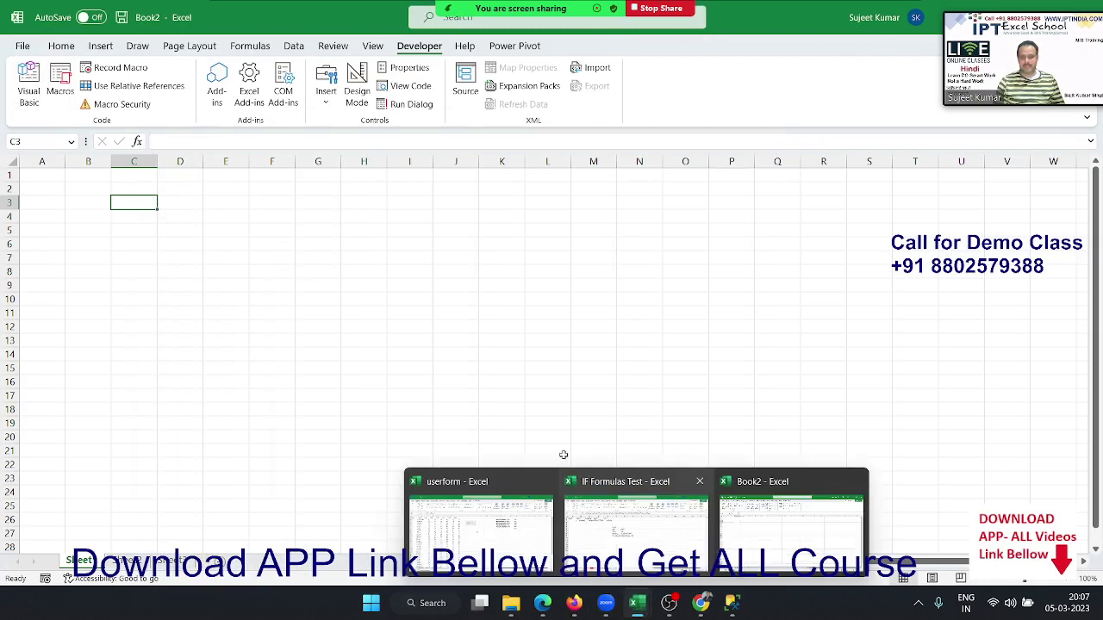
pyautogui.click(545, 488)
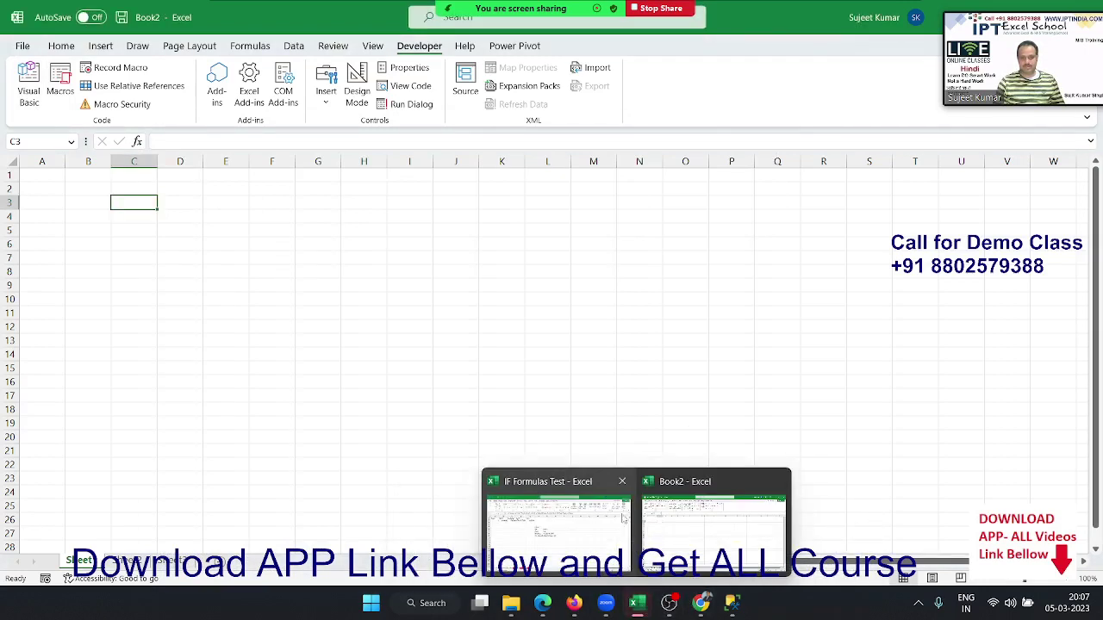
pyautogui.click(624, 485)
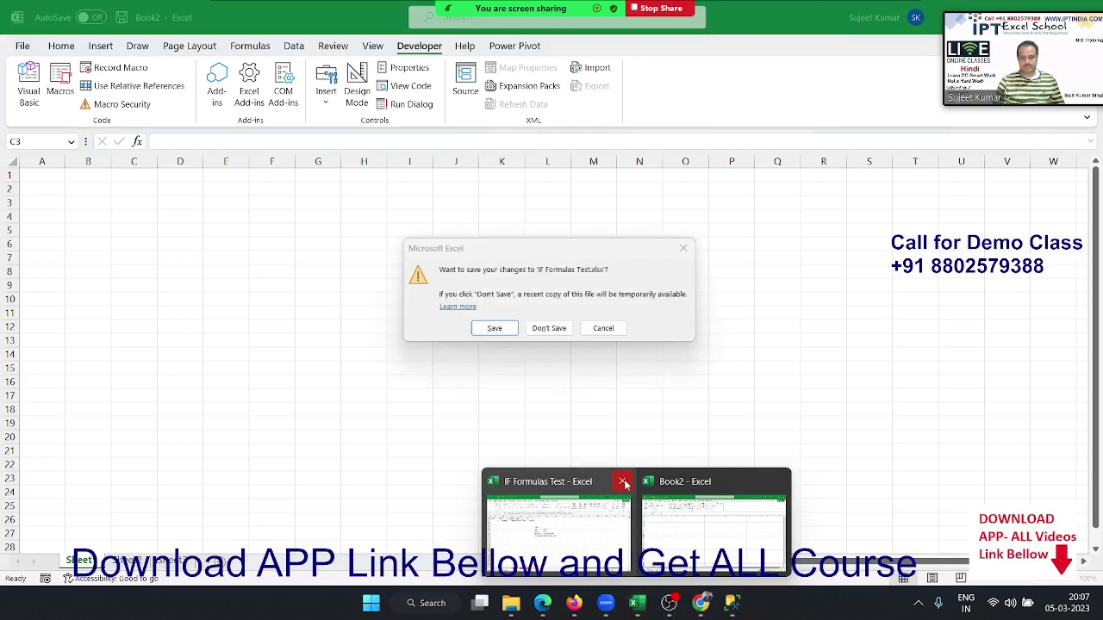
pyautogui.click(547, 328)
pyautogui.click(285, 281)
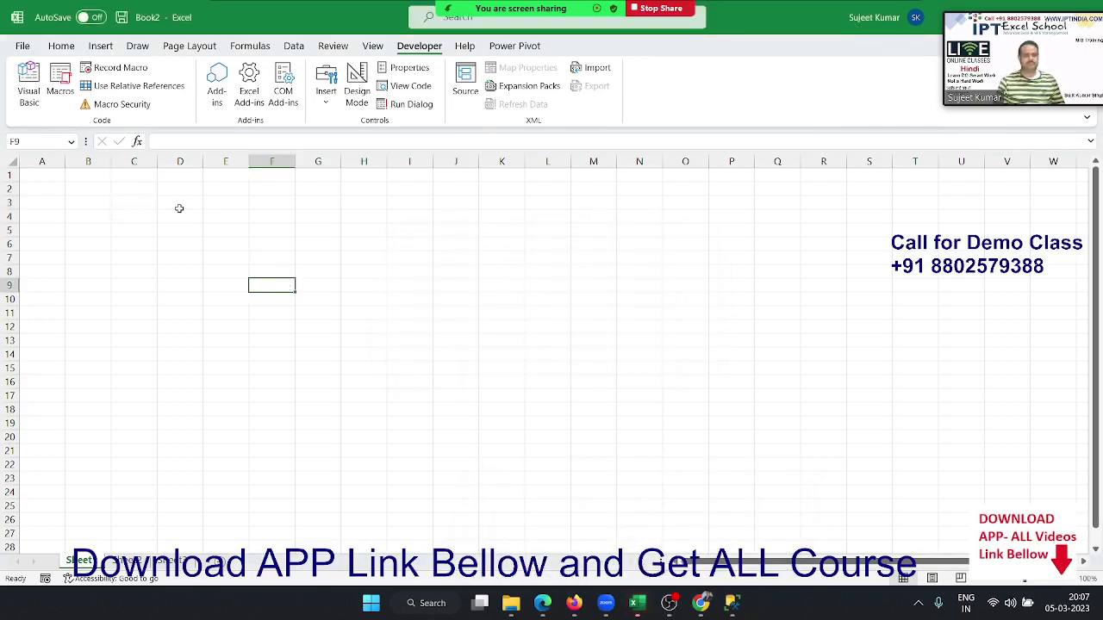
# Open the VBA editor maximized and open Sheet1's code window.
pyautogui.click(38, 101)
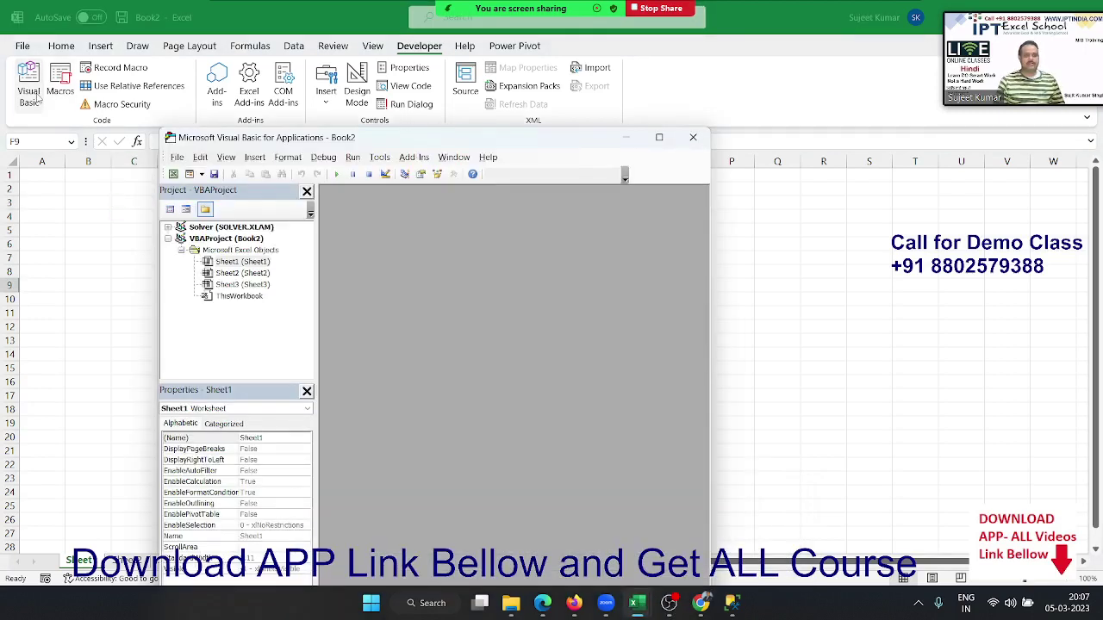
pyautogui.doubleClick(269, 140)
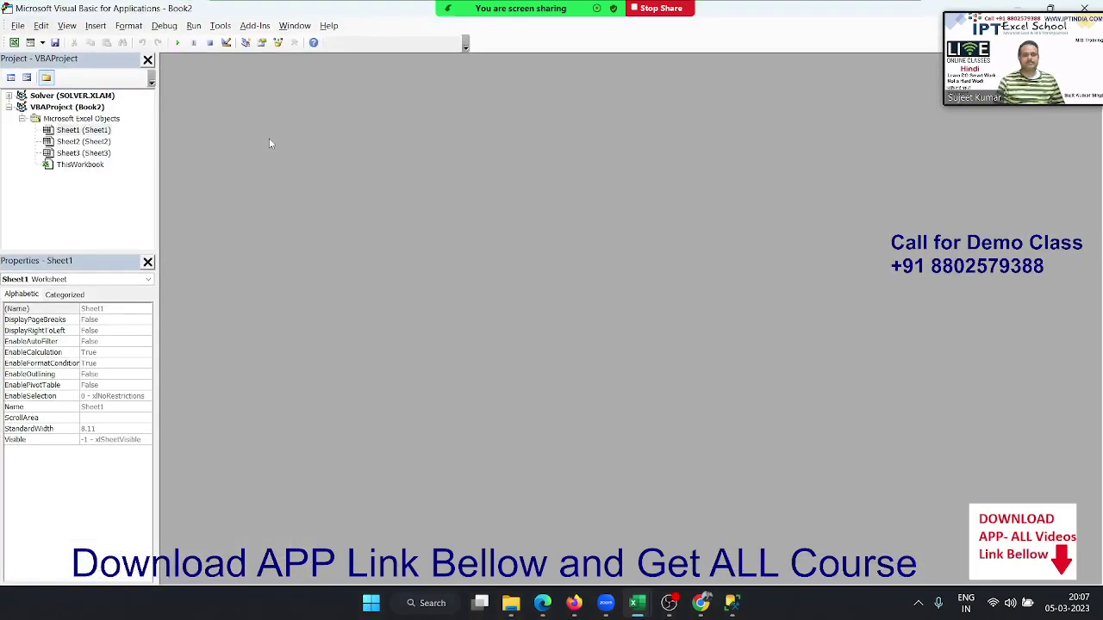
pyautogui.hotkey('alt', 'F11')
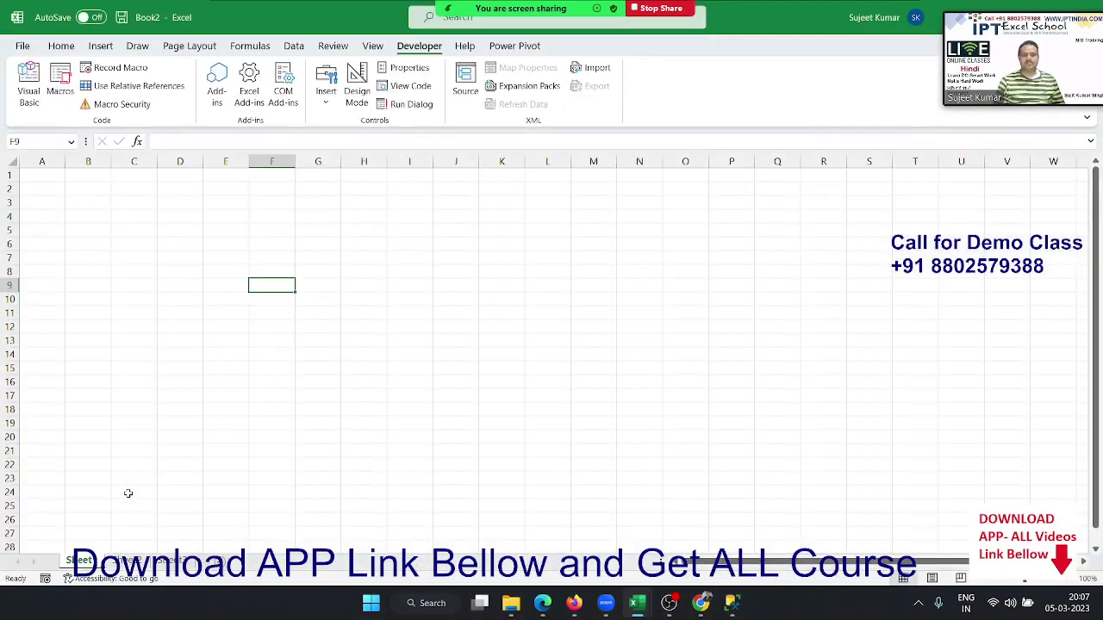
pyautogui.hotkey('alt', 'F11')
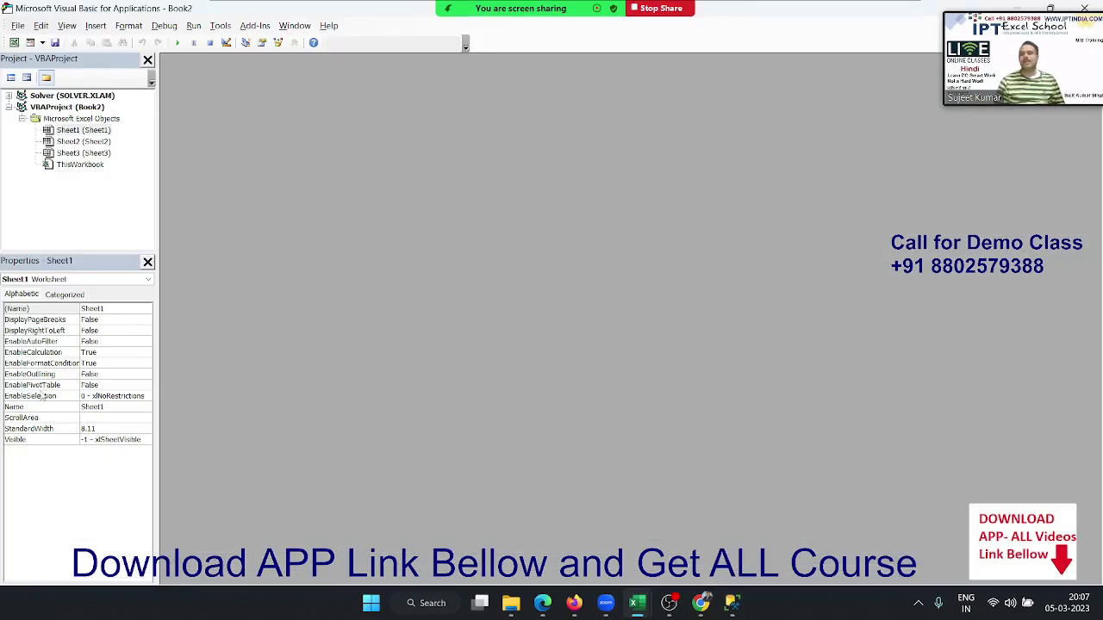
pyautogui.click(107, 131)
pyautogui.doubleClick(107, 130)
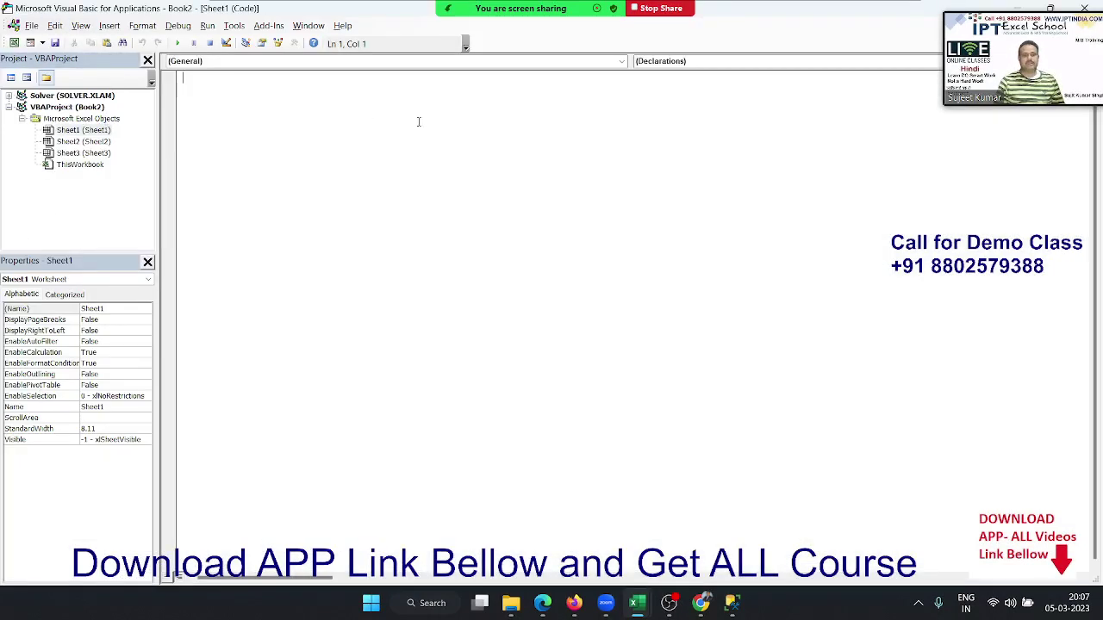
# Write Sub mm() containing MsgBox "Hi" in Sheet1, then return to Excel.
pyautogui.click(334, 101)
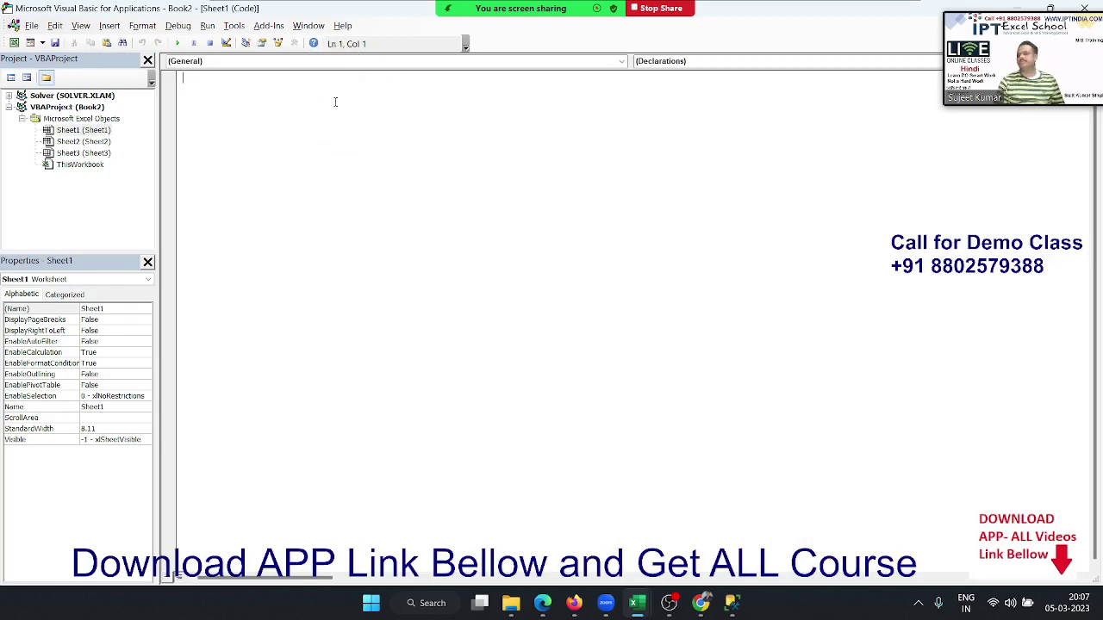
pyautogui.write('su')
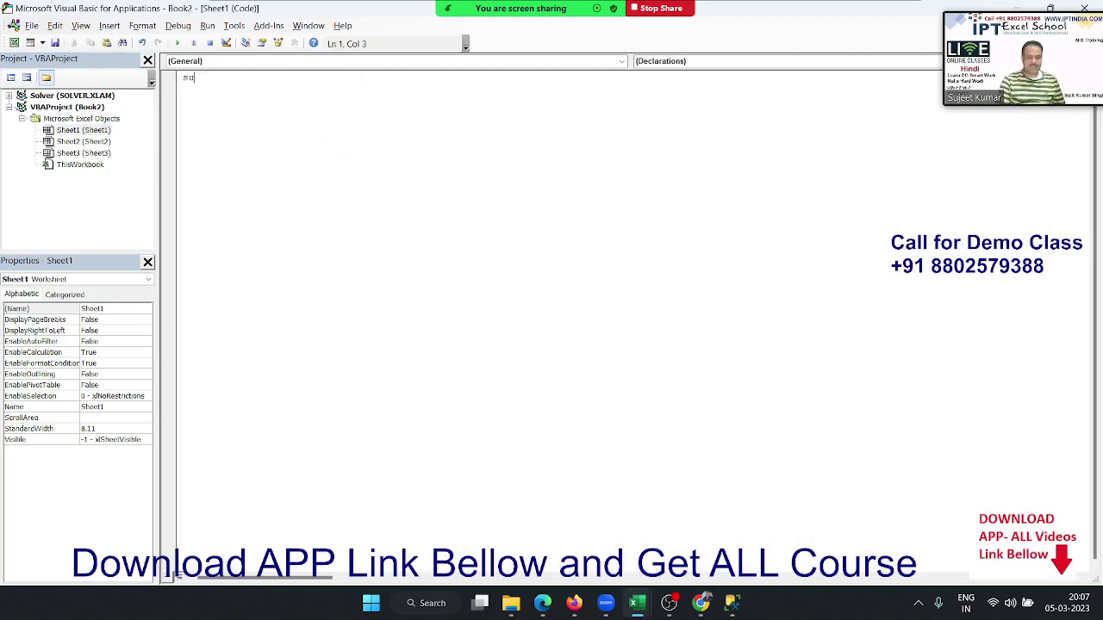
pyautogui.write('b m')
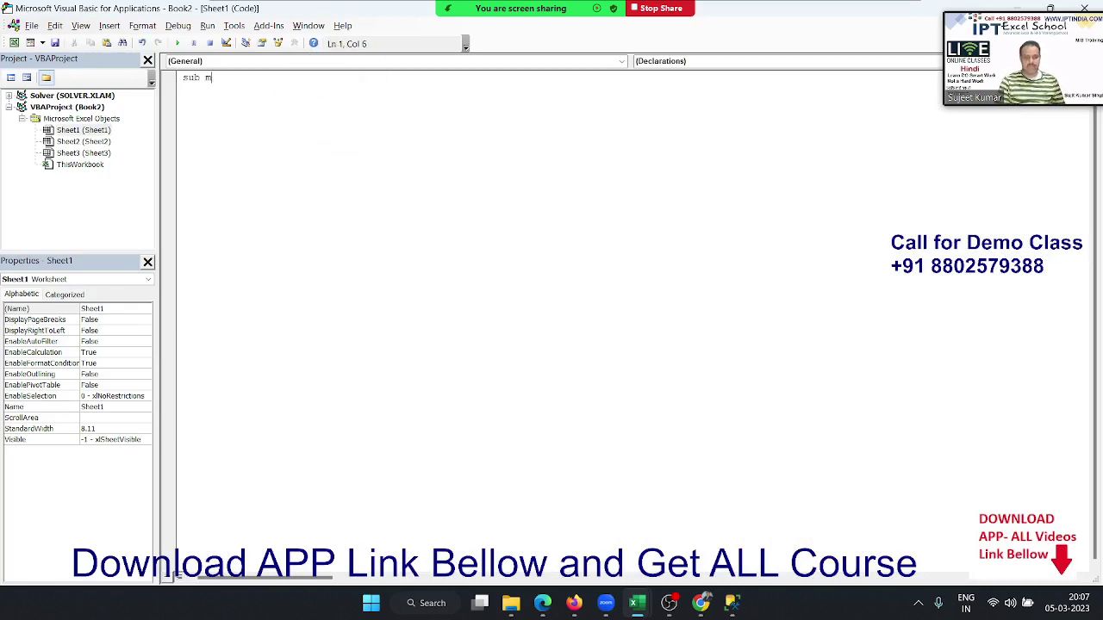
pyautogui.write('m()')
pyautogui.press('Return')
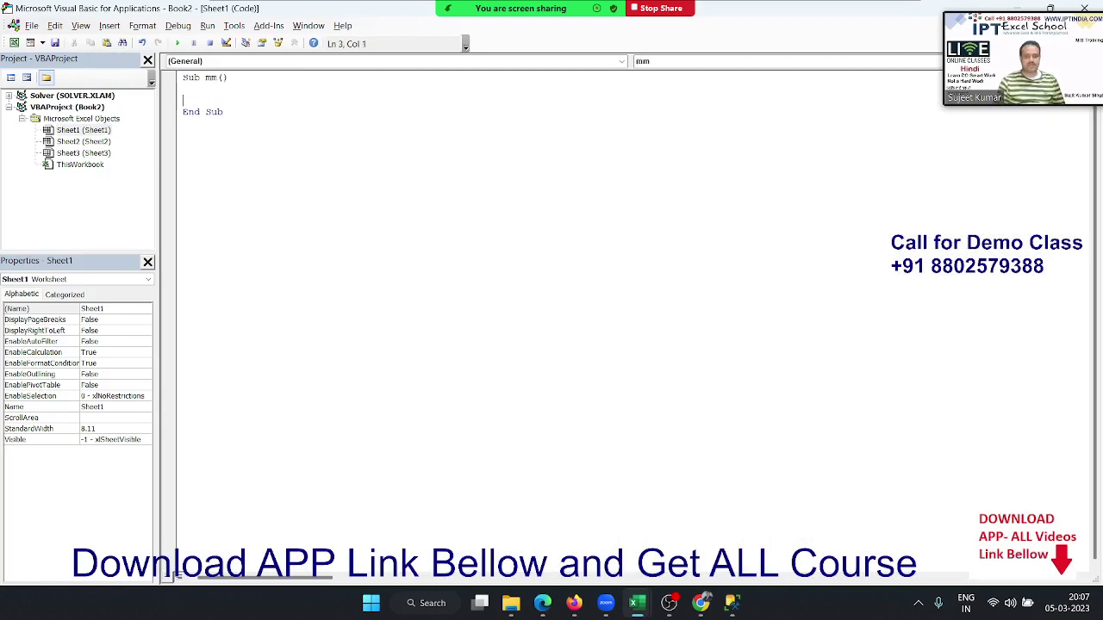
pyautogui.write('msgb')
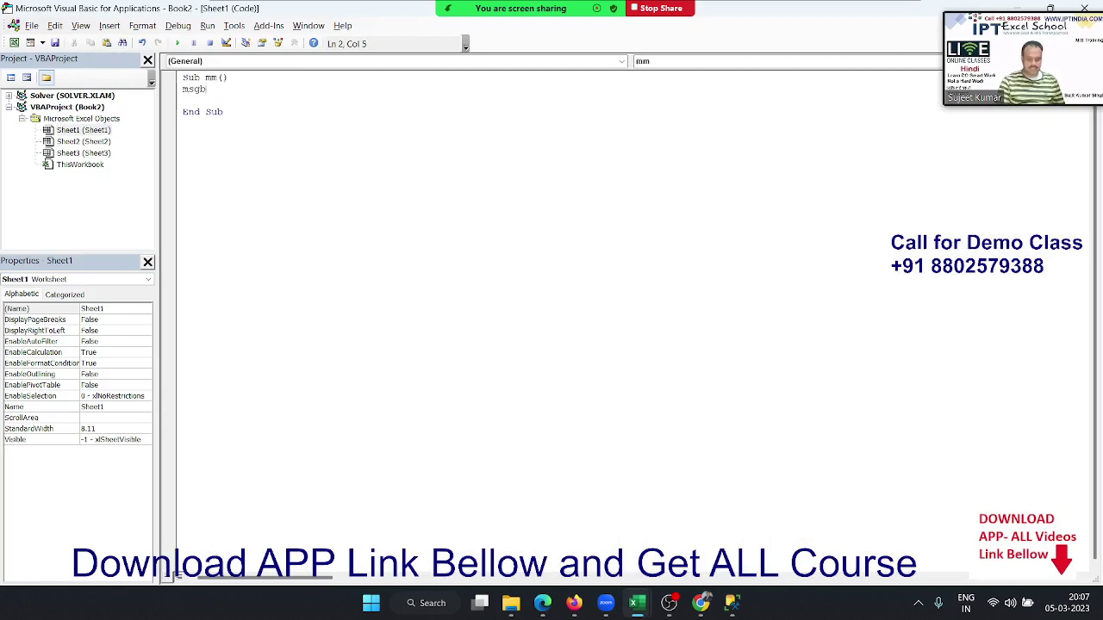
pyautogui.write('ox "Hi')
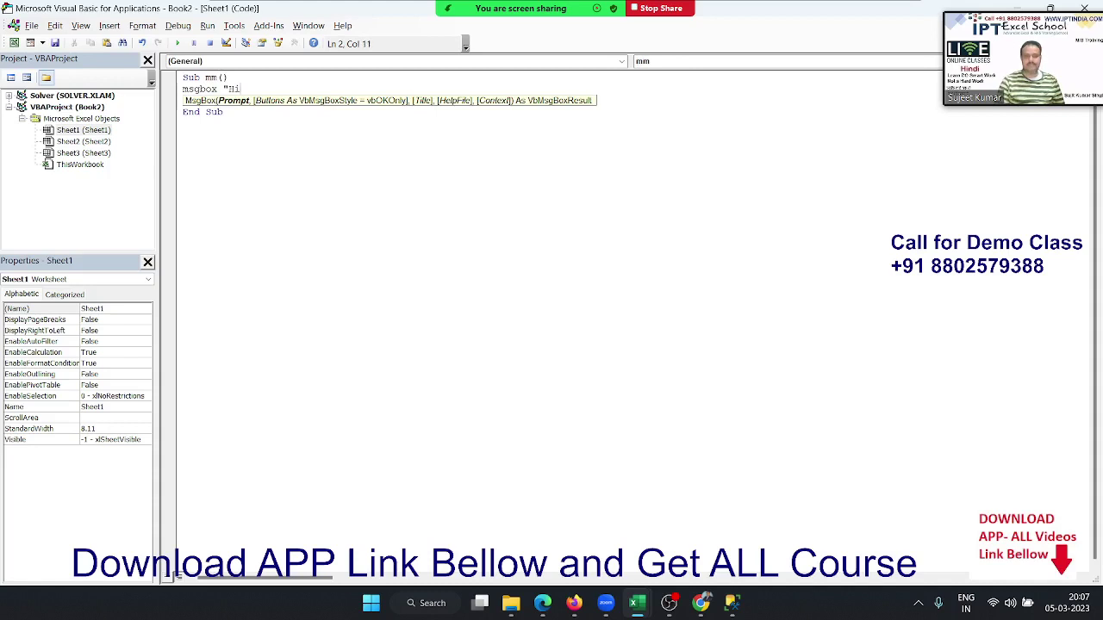
pyautogui.write('"')
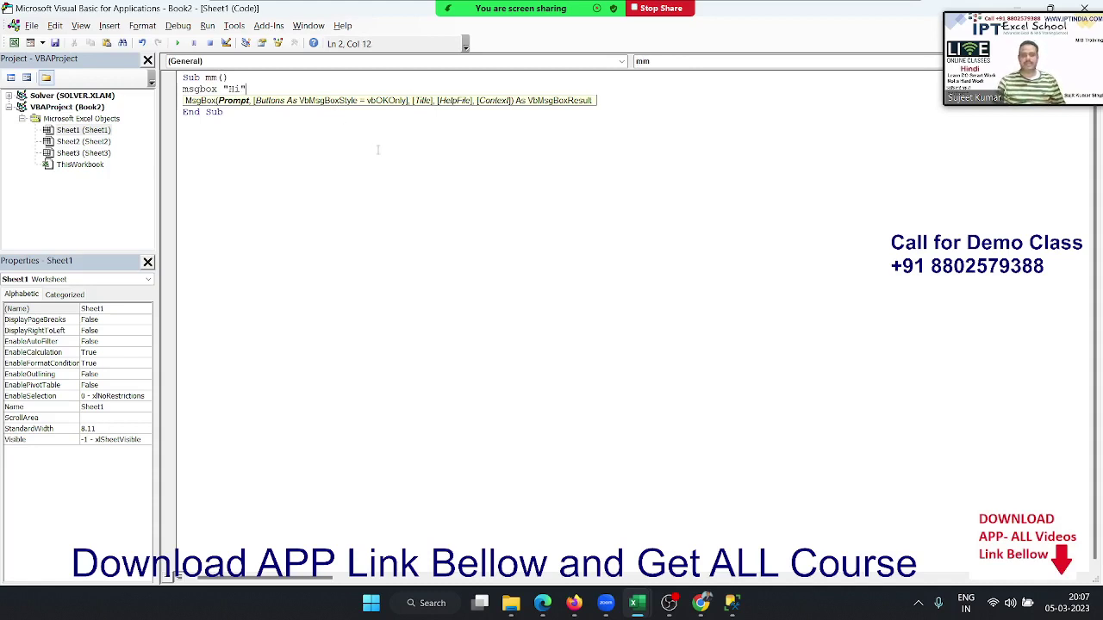
pyautogui.press('Return')
pyautogui.hotkey('alt', 'F11')
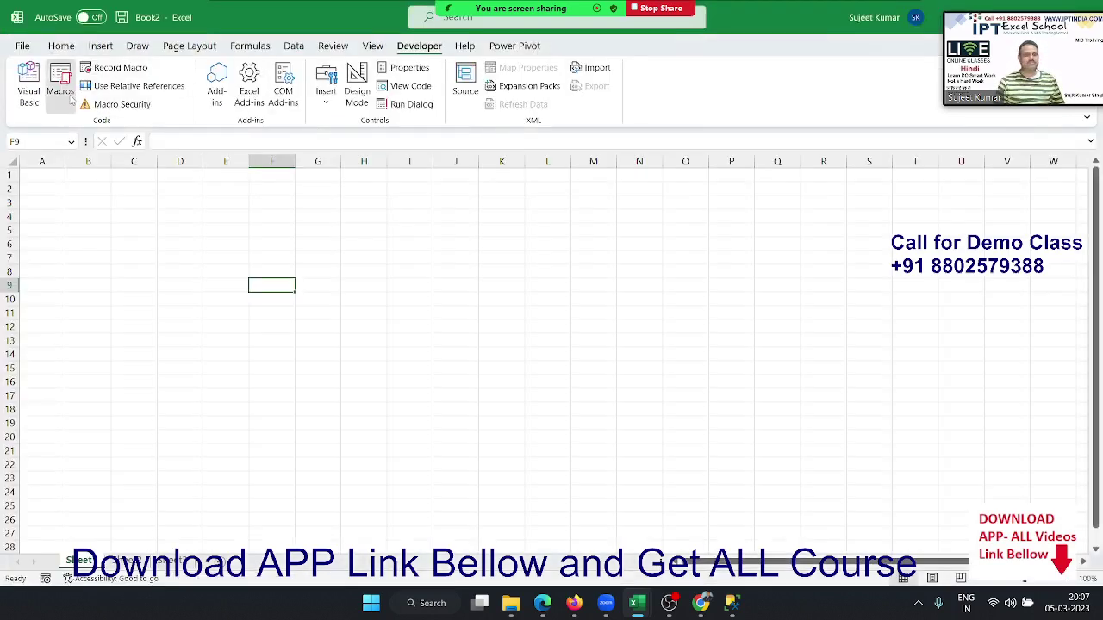
# Run the mm macro from the Macros list and dismiss its "Hi" message.
pyautogui.click(60, 86)
pyautogui.click(677, 205)
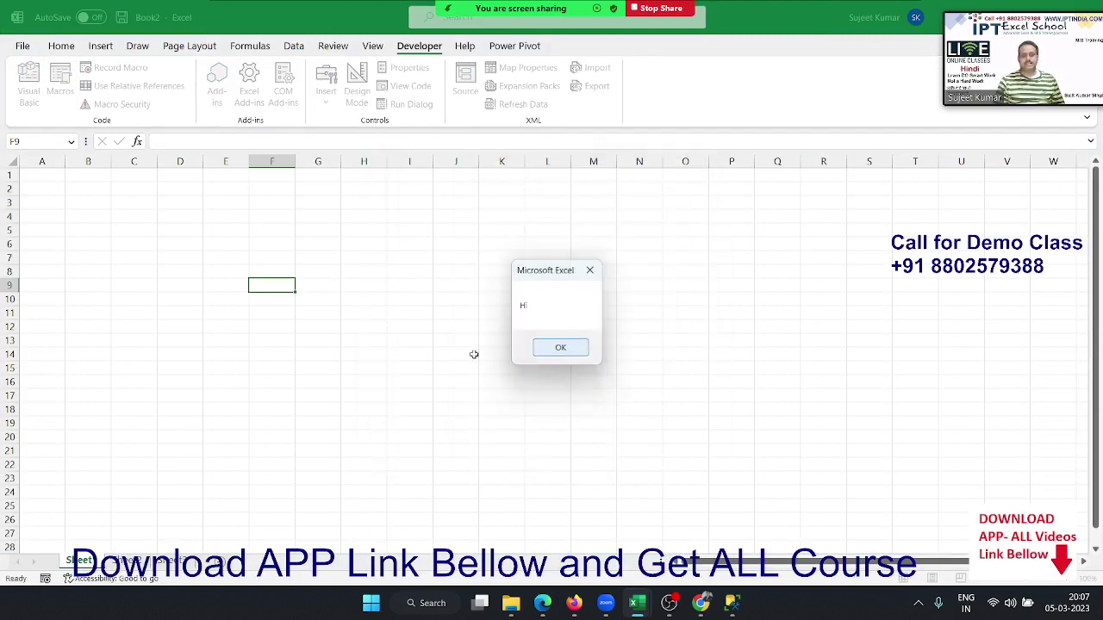
pyautogui.click(560, 347)
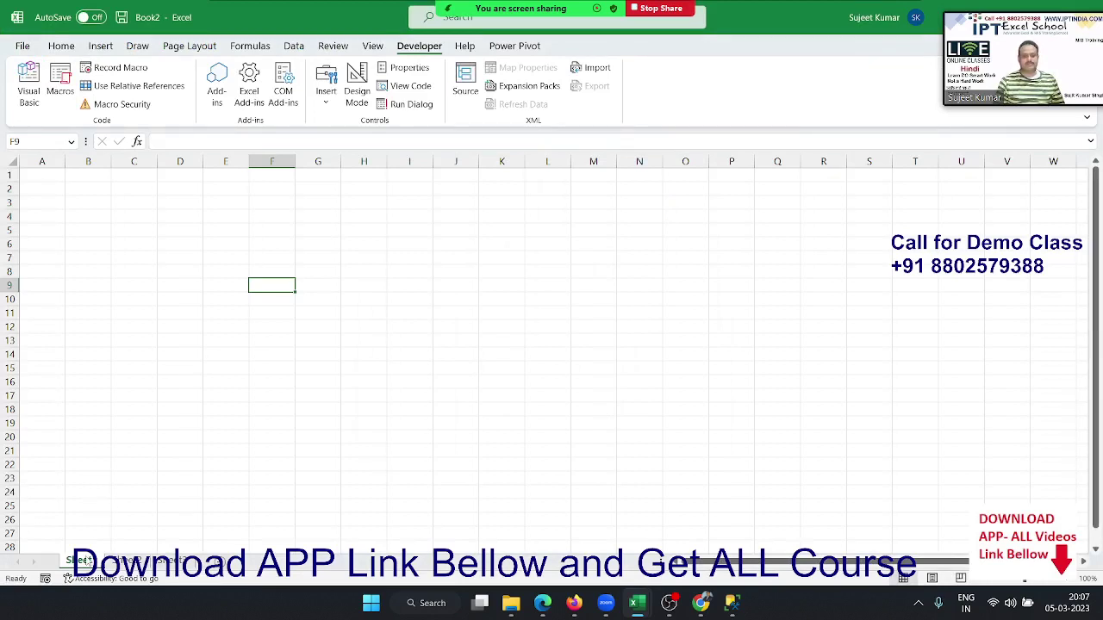
# Permanently delete the Sheet1 worksheet, then switch to the VBA editor.
pyautogui.rightClick(79, 560)
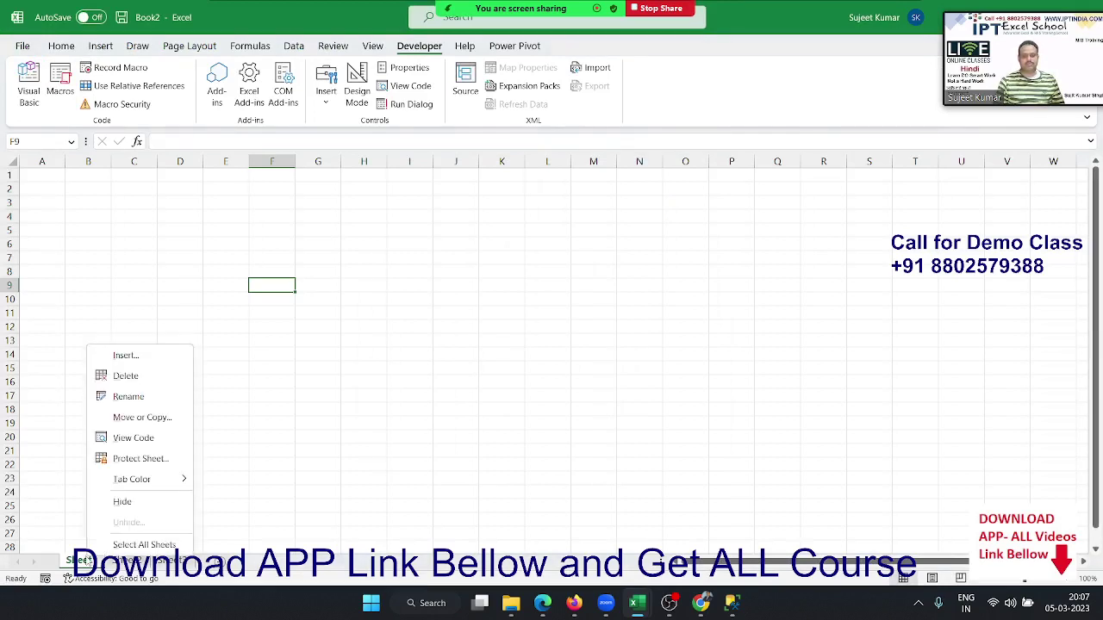
pyautogui.click(126, 376)
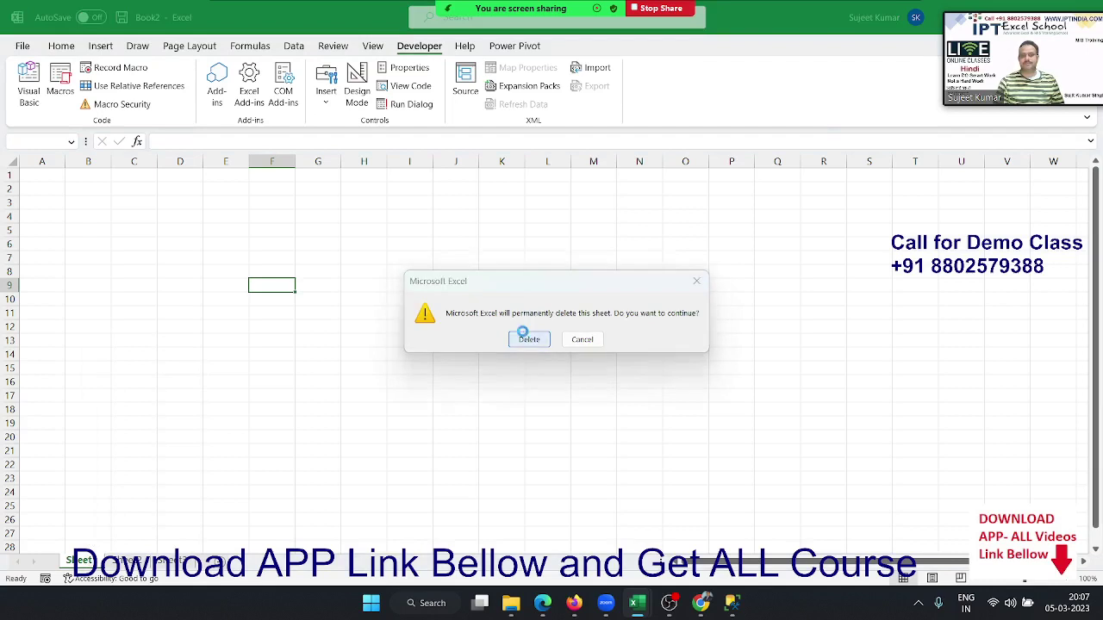
pyautogui.click(524, 337)
pyautogui.hotkey('alt', 'F11')
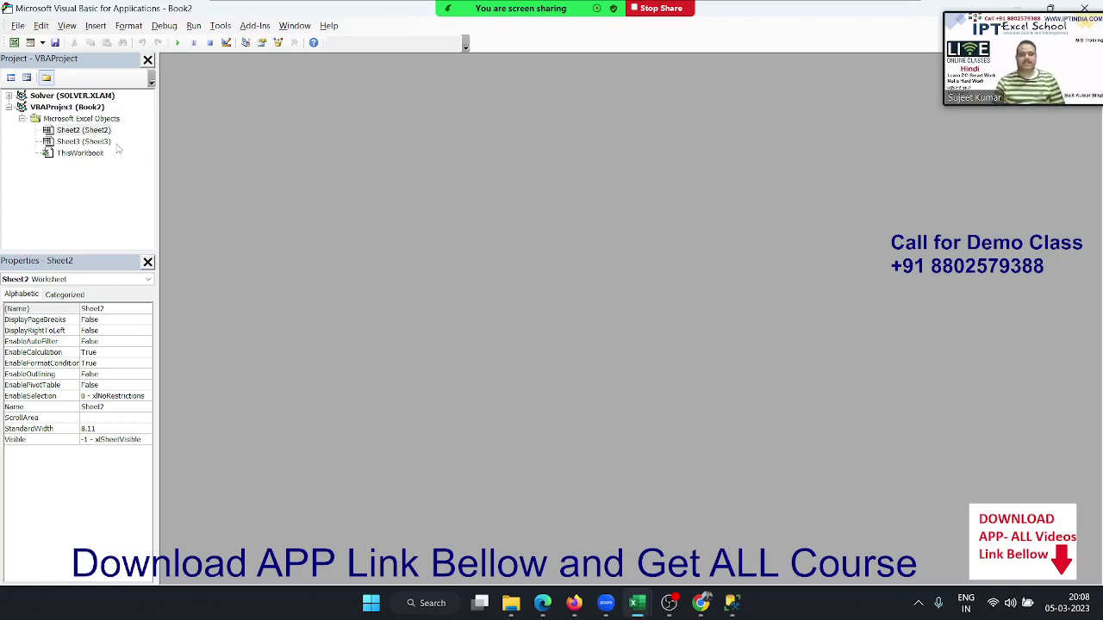
# Open ThisWorkbook's code window, then insert a new standard module, Module1.
pyautogui.doubleClick(67, 154)
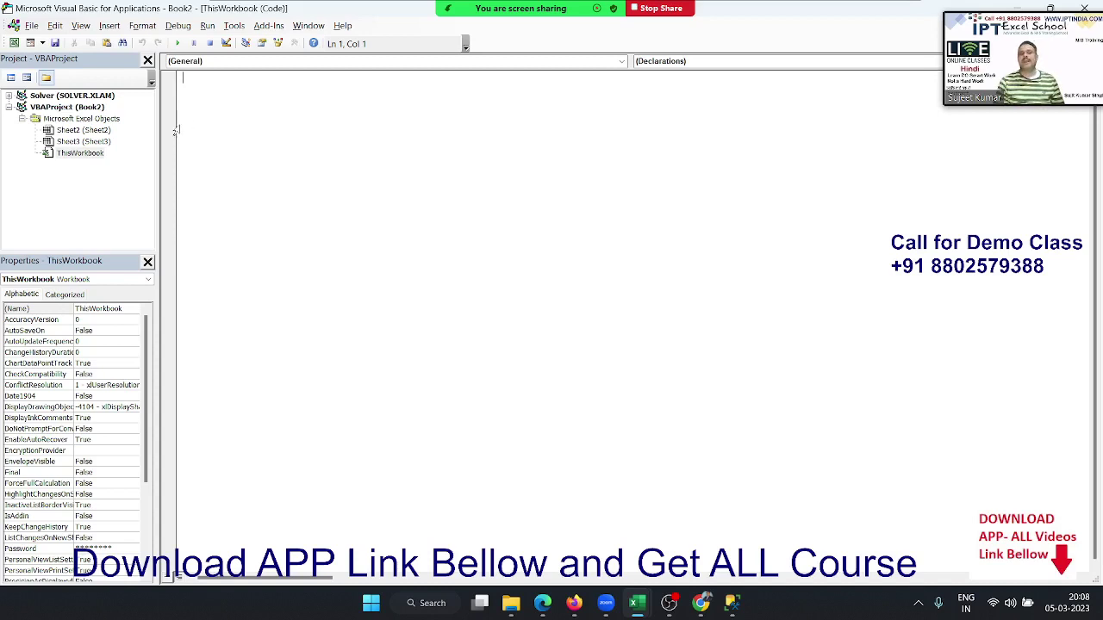
pyautogui.click(109, 26)
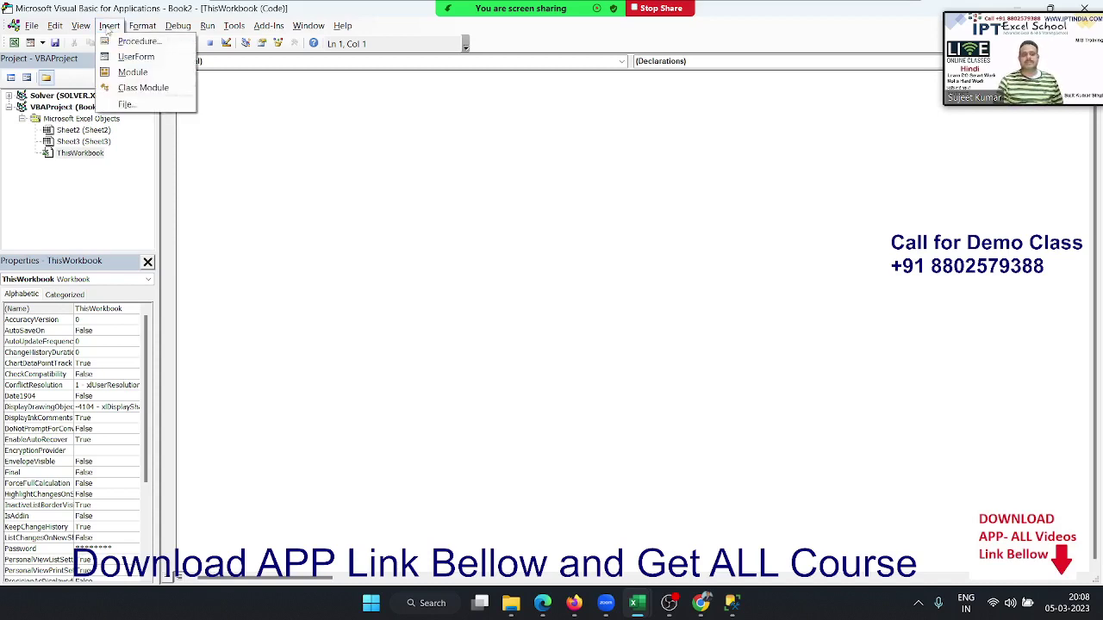
pyautogui.click(131, 72)
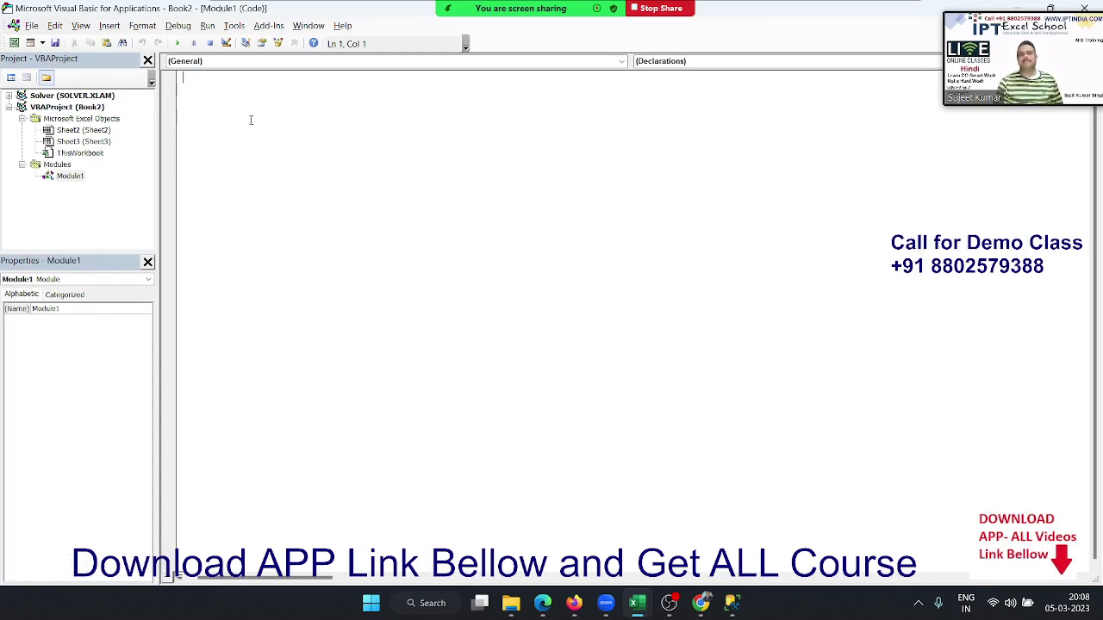
# Write an empty Sub rr() procedure in Module1 with blank lines before End Sub.
pyautogui.click(109, 26)
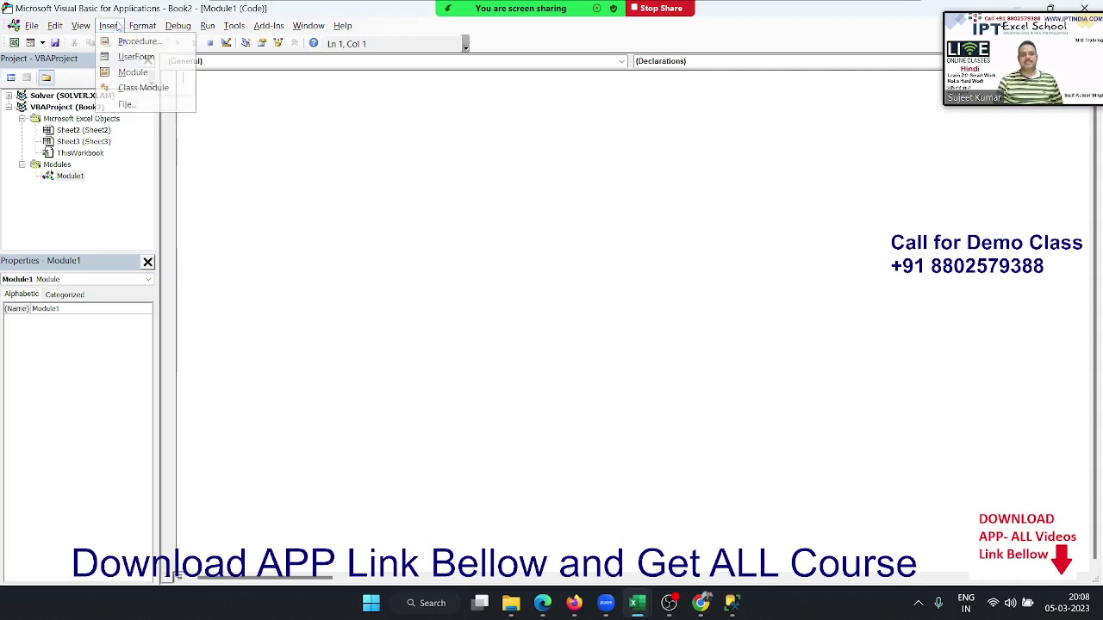
pyautogui.click(271, 129)
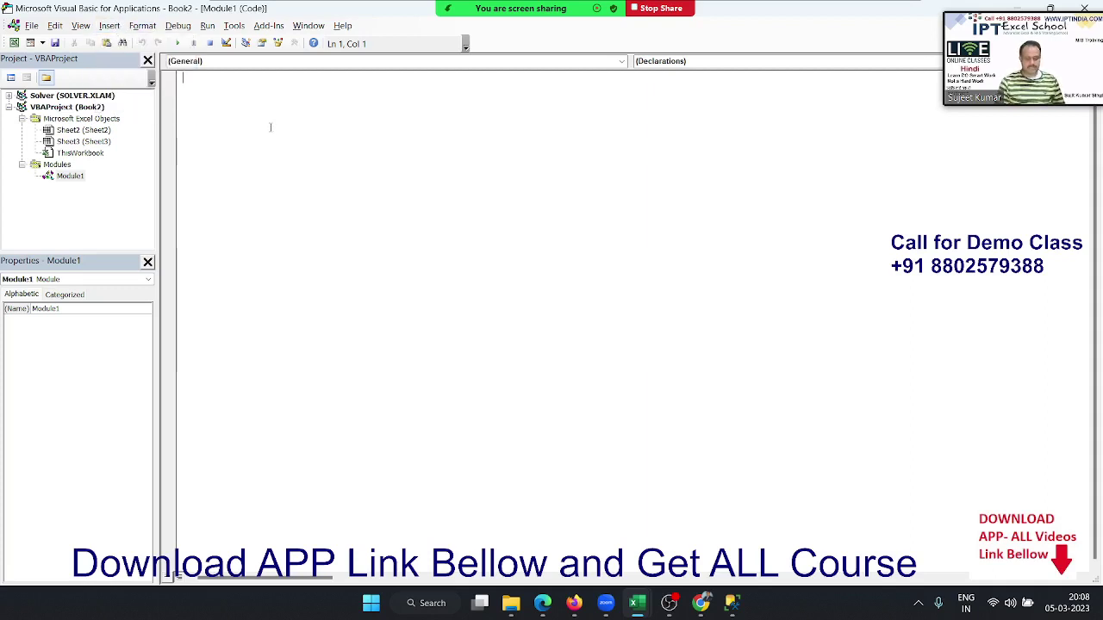
pyautogui.write('sub ')
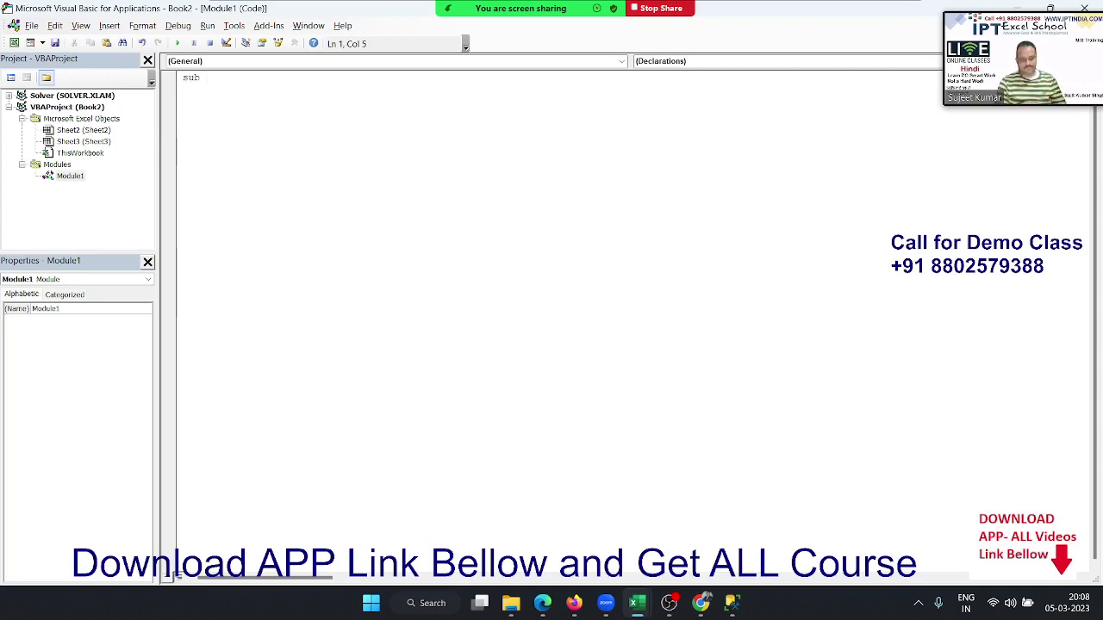
pyautogui.write('rr')
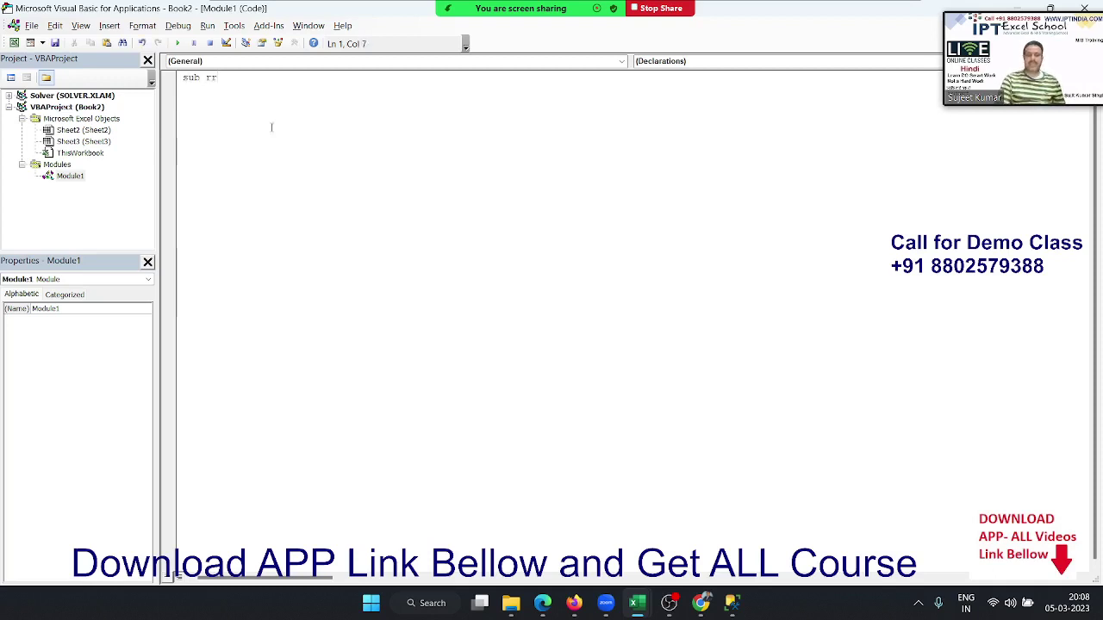
pyautogui.write('()')
pyautogui.press('Return')
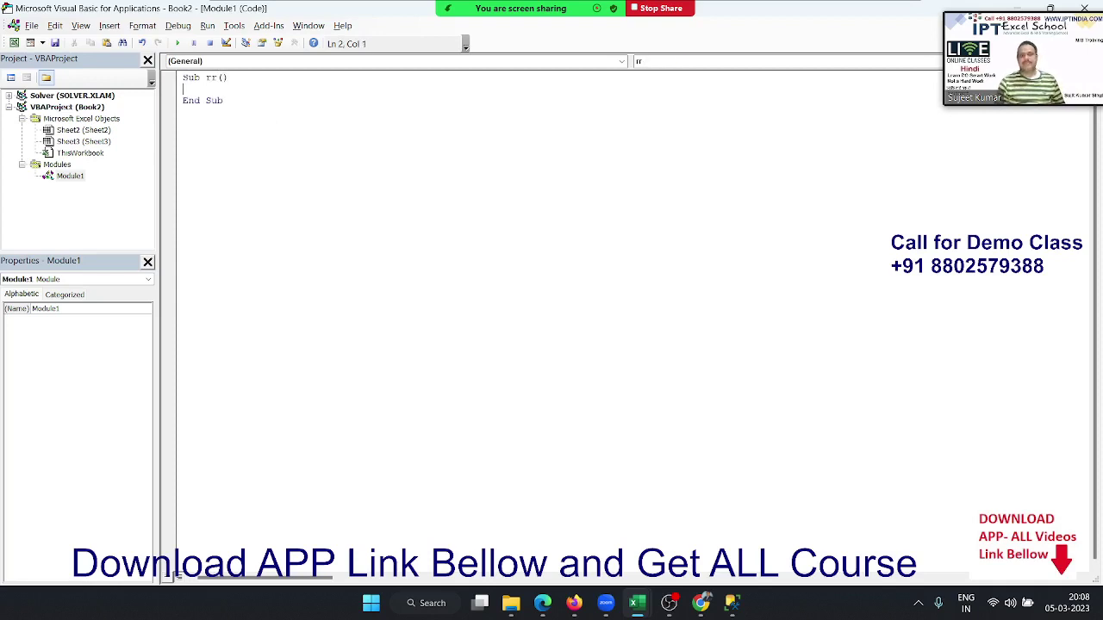
pyautogui.press('Return')
pyautogui.press('Return')
pyautogui.press('Return')
pyautogui.press('Up')
pyautogui.press('Up')
pyautogui.press('Up')
pyautogui.hotkey('shift', 'End')
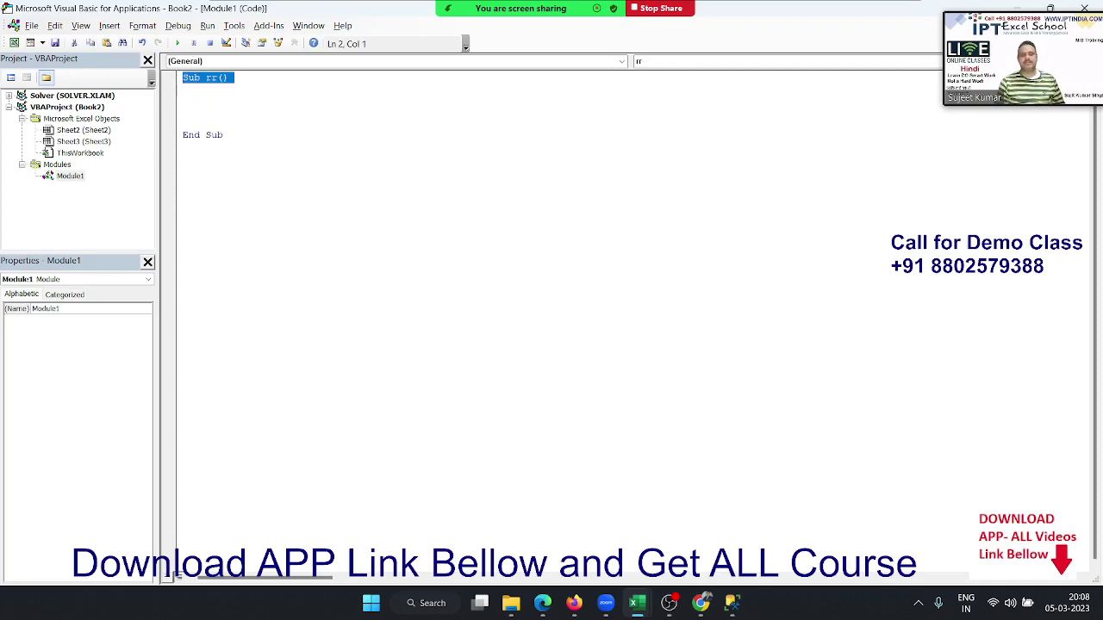
pyautogui.click(183, 100)
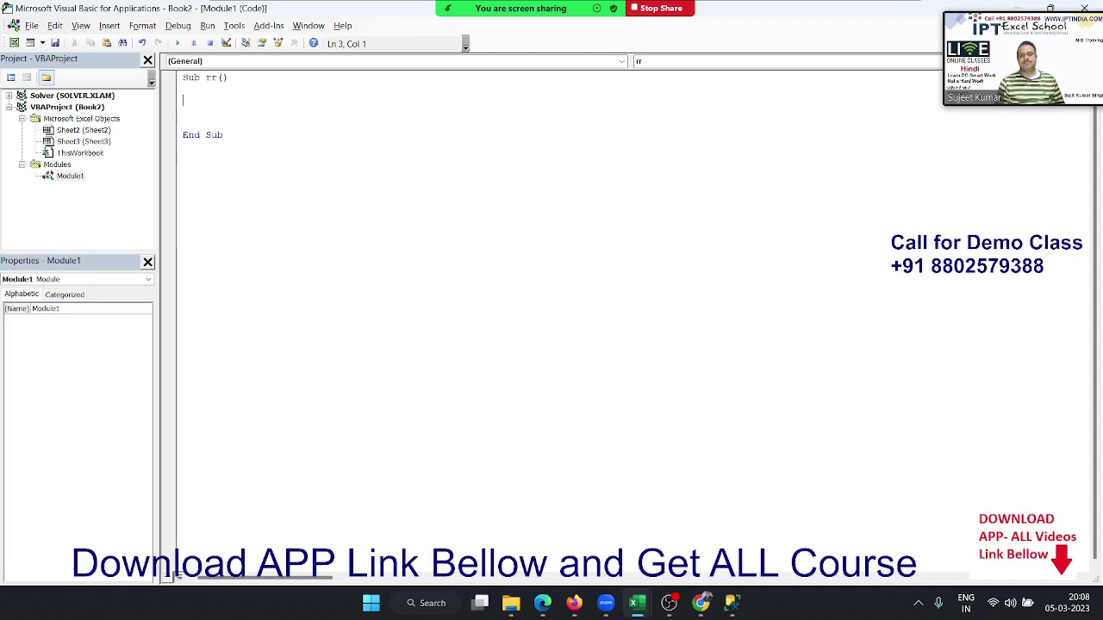
pyautogui.press('Up')
pyautogui.hotkey('shift', 'Down')
pyautogui.hotkey('shift', 'Down')
pyautogui.hotkey('shift', 'Down')
pyautogui.hotkey('shift', 'Down')
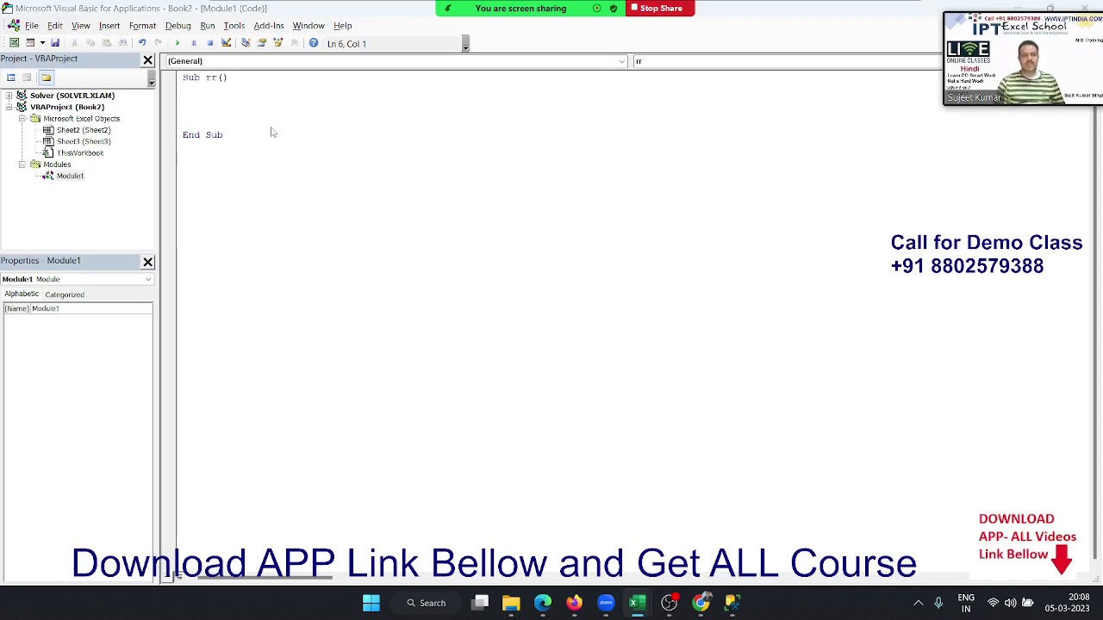
# Confirm rr appears in Excel's Macros list, then return to the VBA editor.
pyautogui.hotkey('alt', 'F11')
pyautogui.click(65, 90)
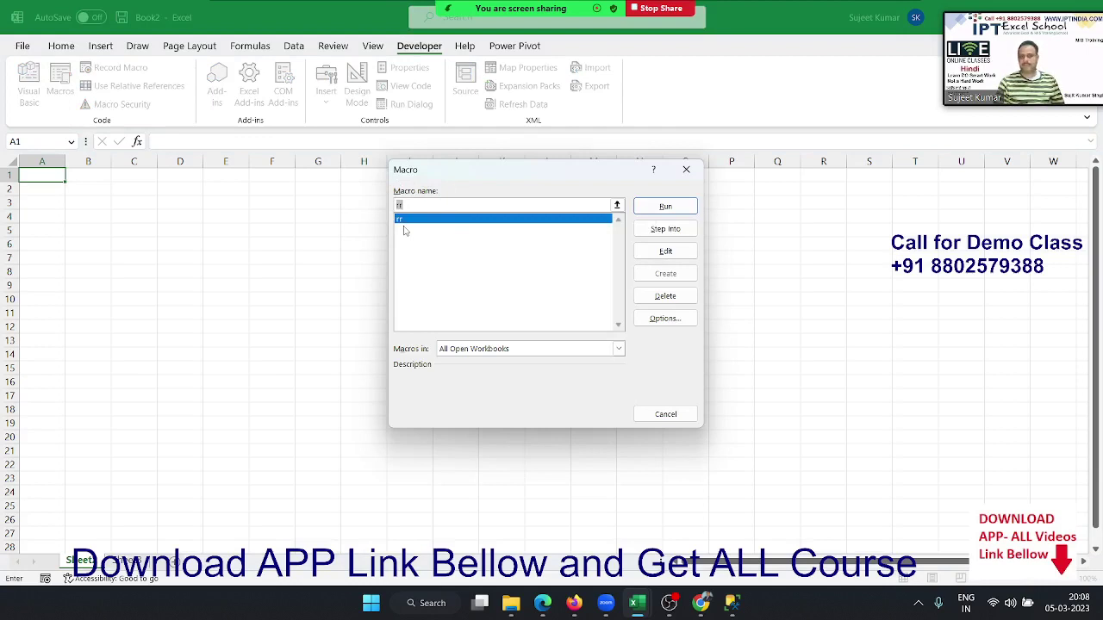
pyautogui.press('Return')
pyautogui.hotkey('alt', 'F11')
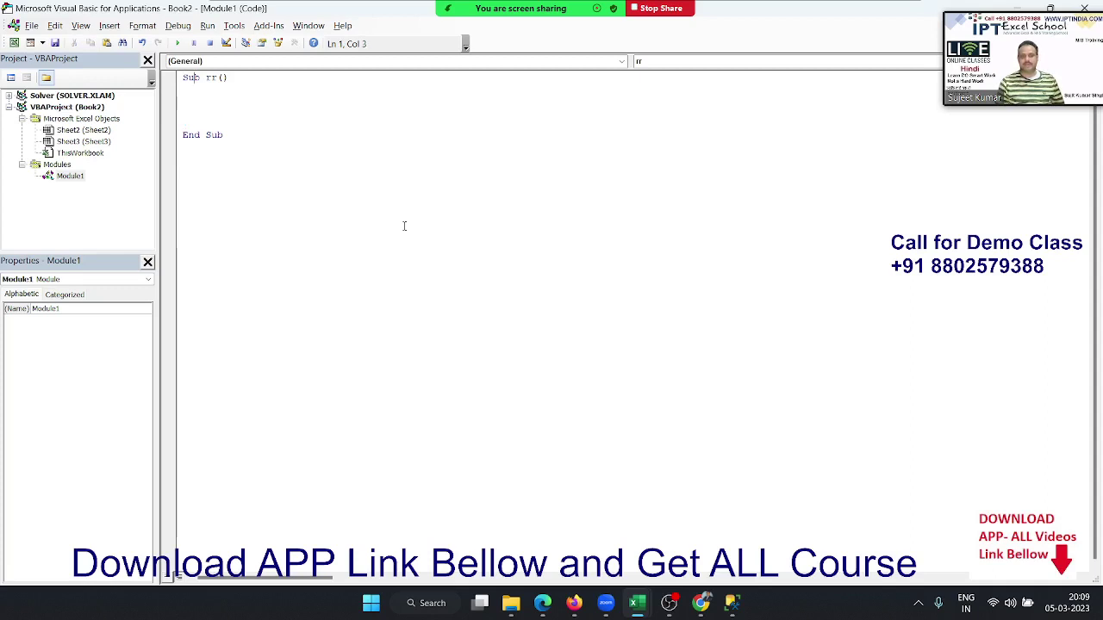
# Rename the procedure from rr to Today_Test, clearing the compile error along the way.
pyautogui.press('BackSpace')
pyautogui.press('BackSpace')
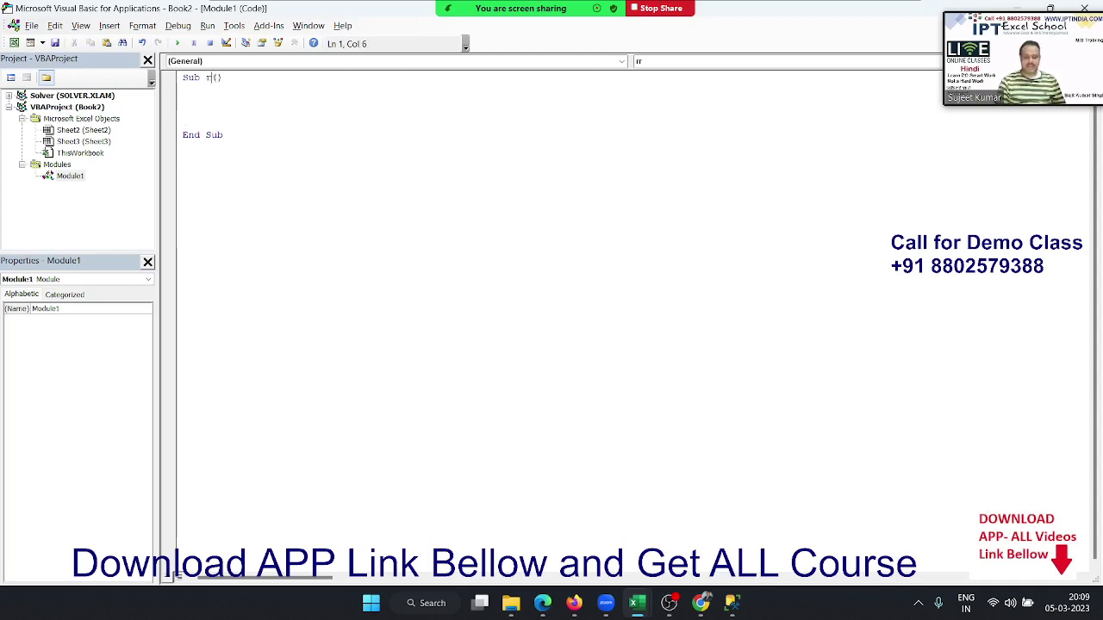
pyautogui.write('Today')
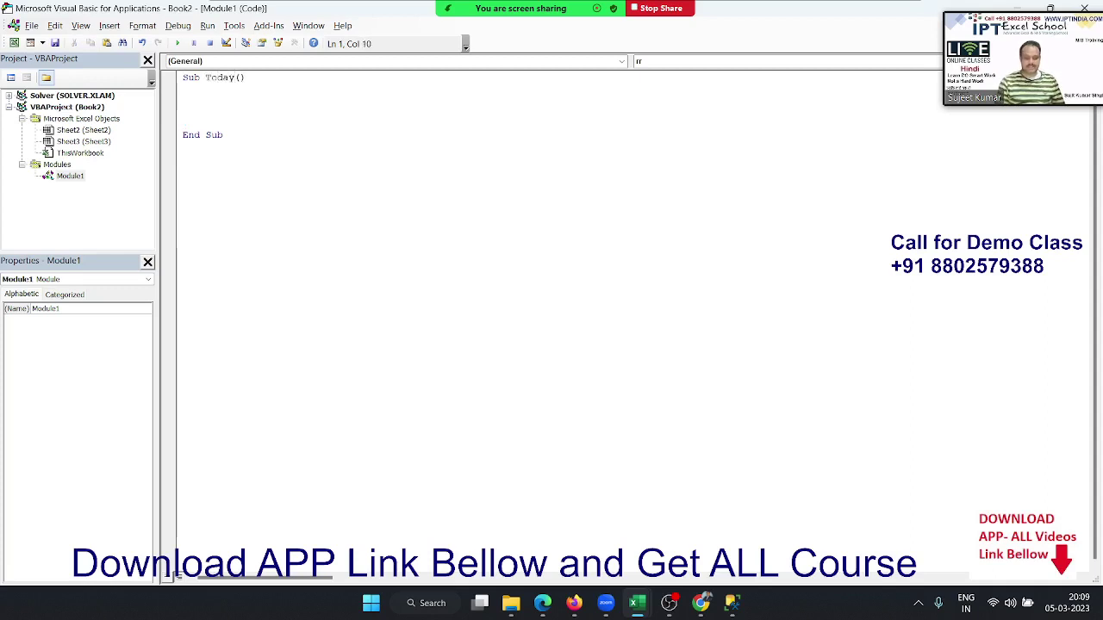
pyautogui.write(' Toda')
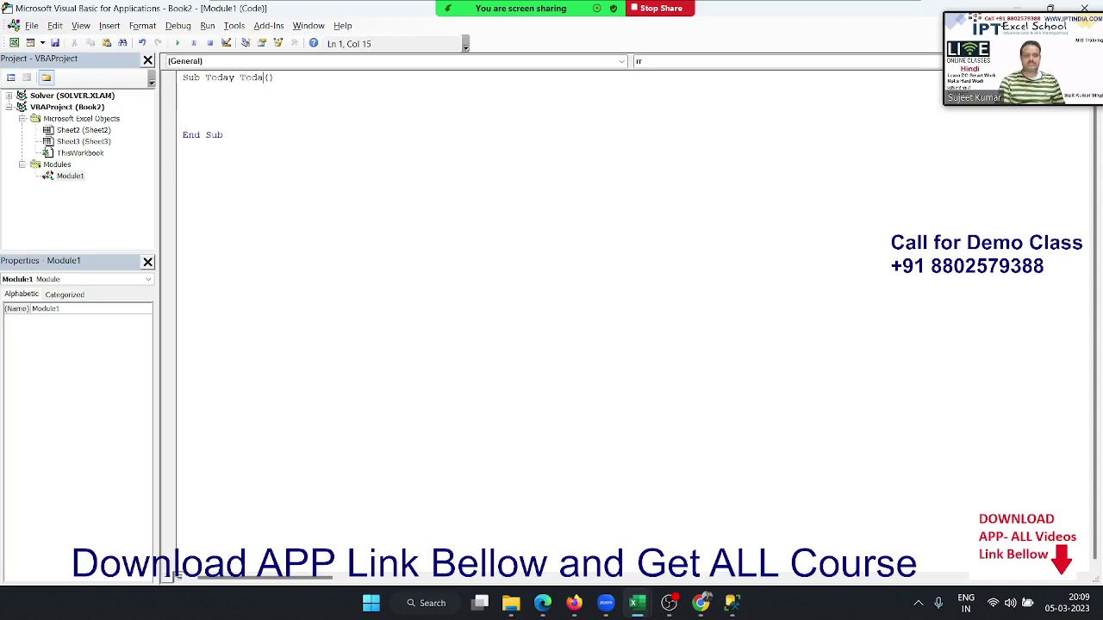
pyautogui.write('y')
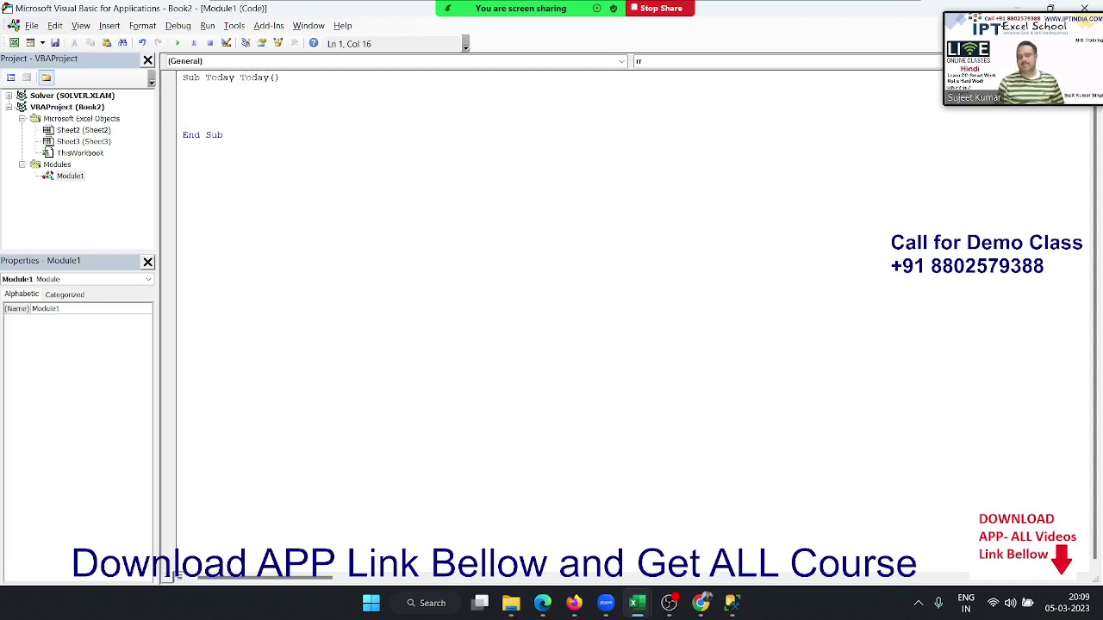
pyautogui.click(403, 227)
pyautogui.press('Return')
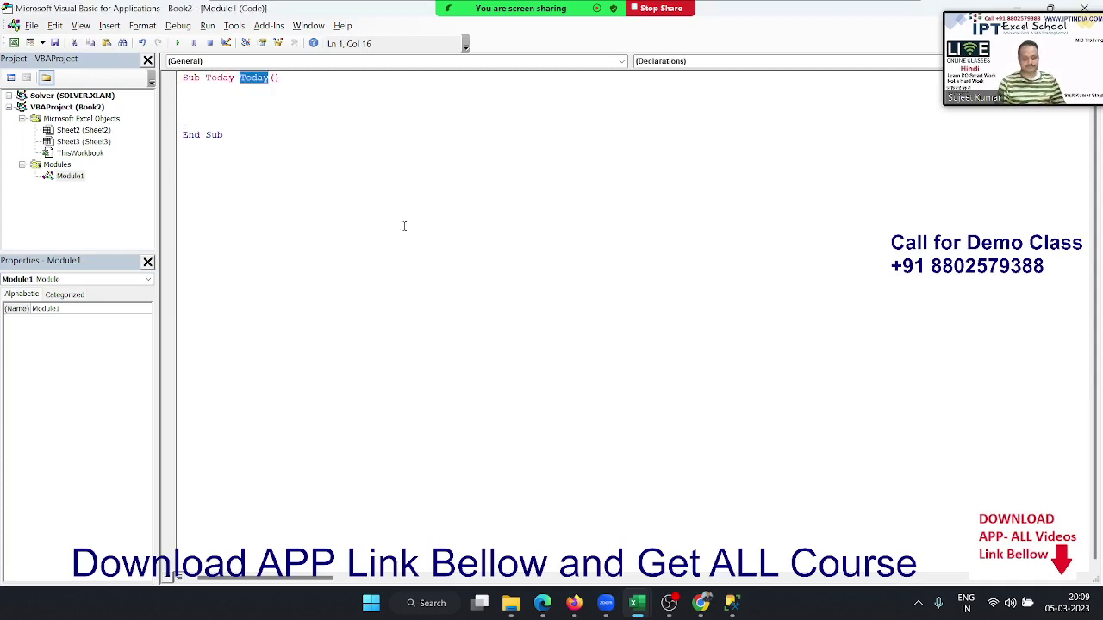
pyautogui.write('Test')
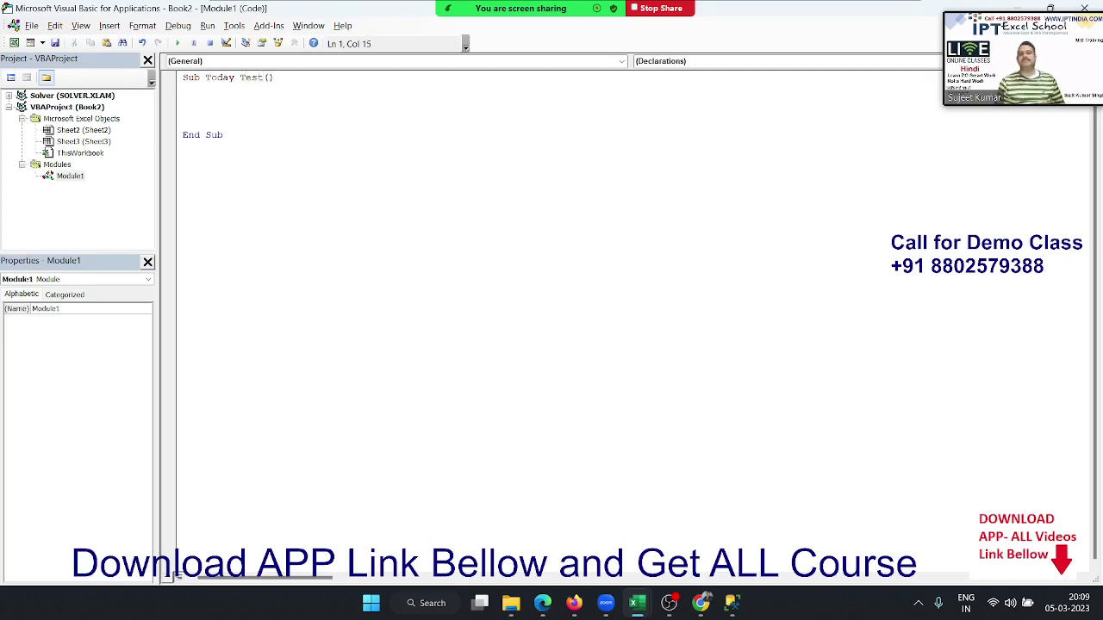
pyautogui.click(245, 77)
pyautogui.press('BackSpace')
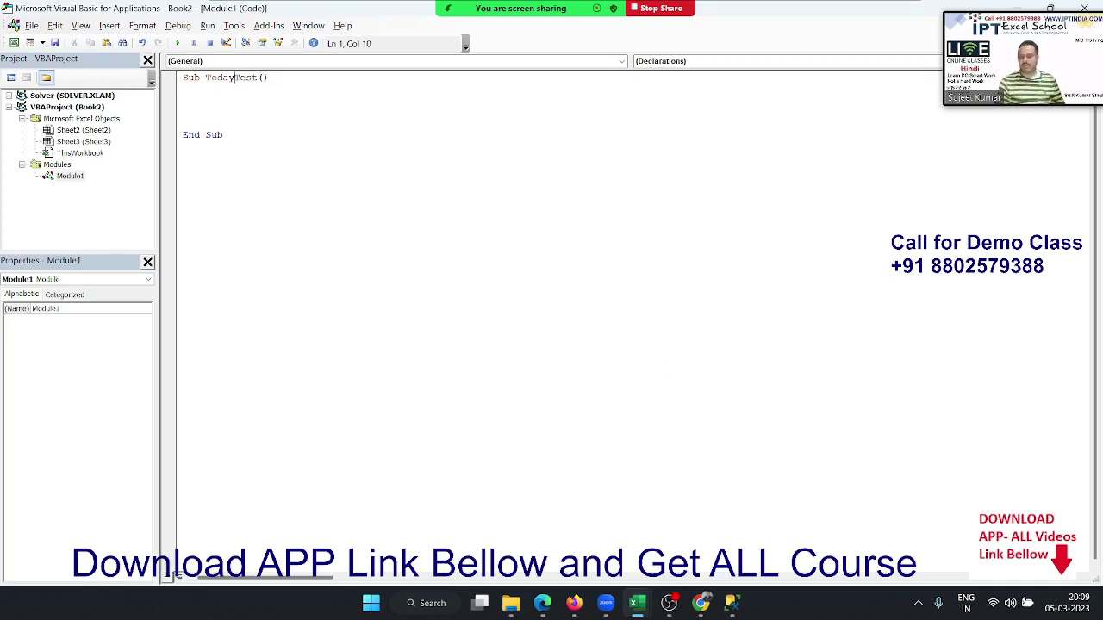
pyautogui.write('-*/')
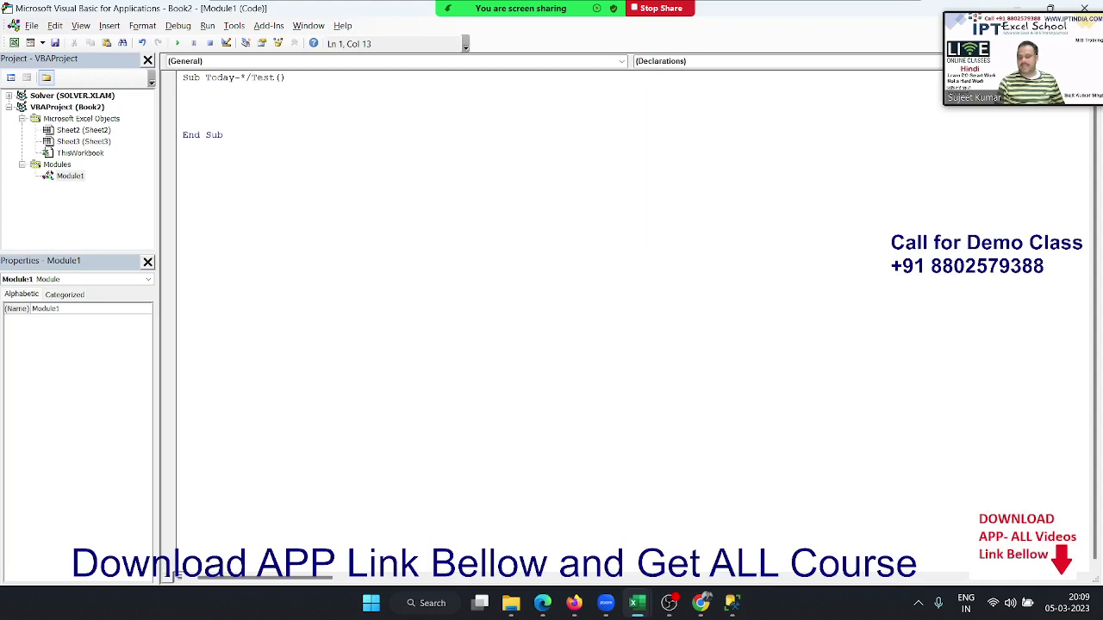
pyautogui.write('+')
pyautogui.press('BackSpace')
pyautogui.press('BackSpace')
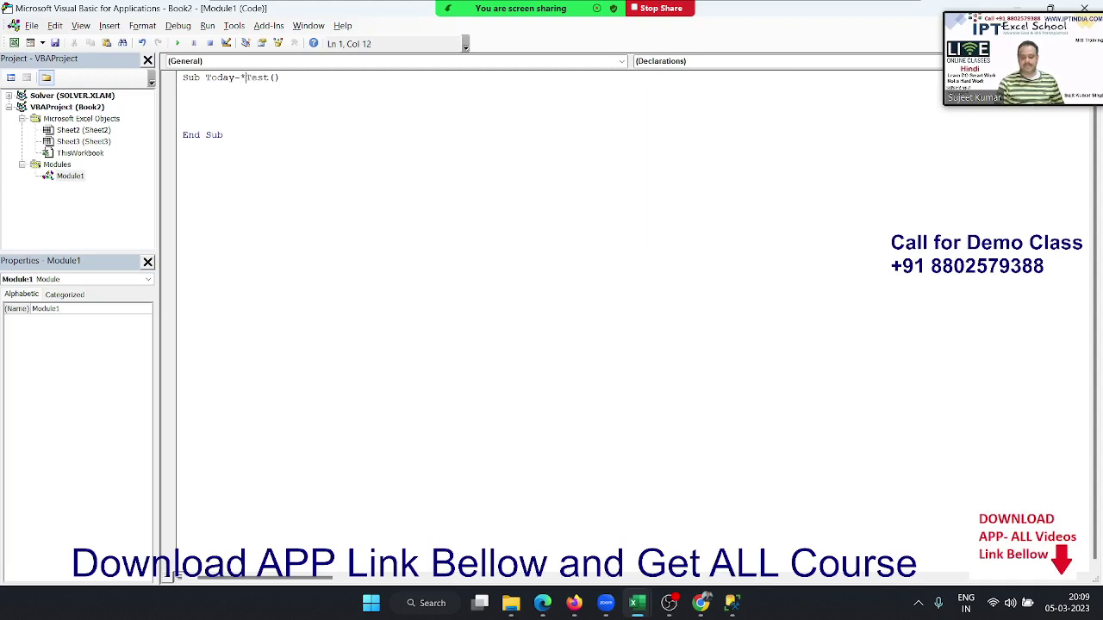
pyautogui.press('BackSpace')
pyautogui.press('BackSpace')
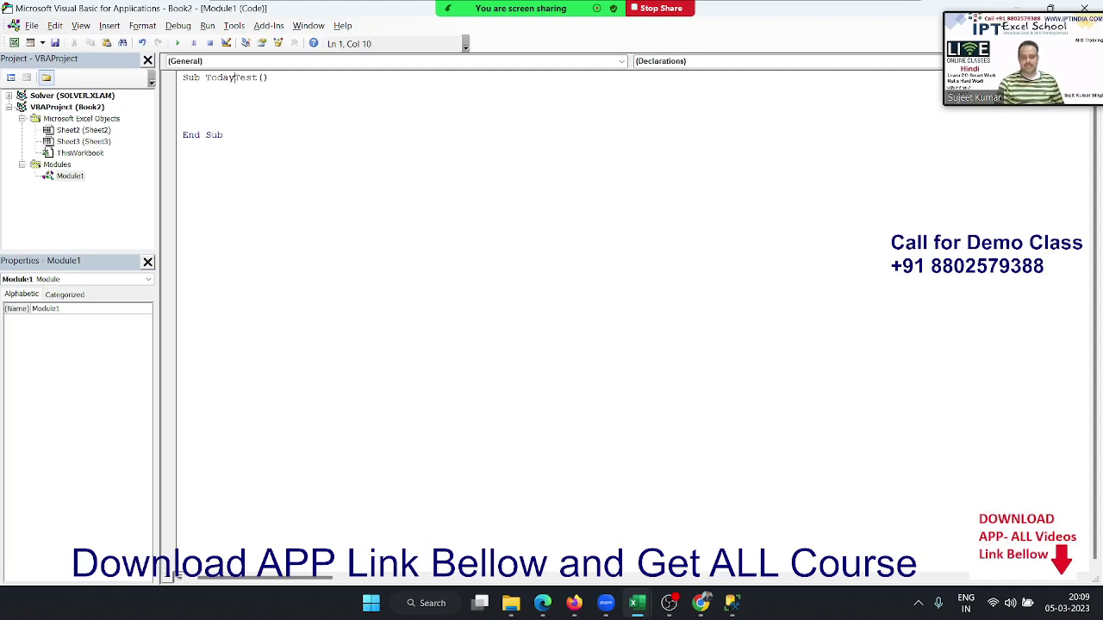
pyautogui.write('_')
# Add a blank line inside Today_Test and start a new line below End Sub.
pyautogui.click(182, 88)
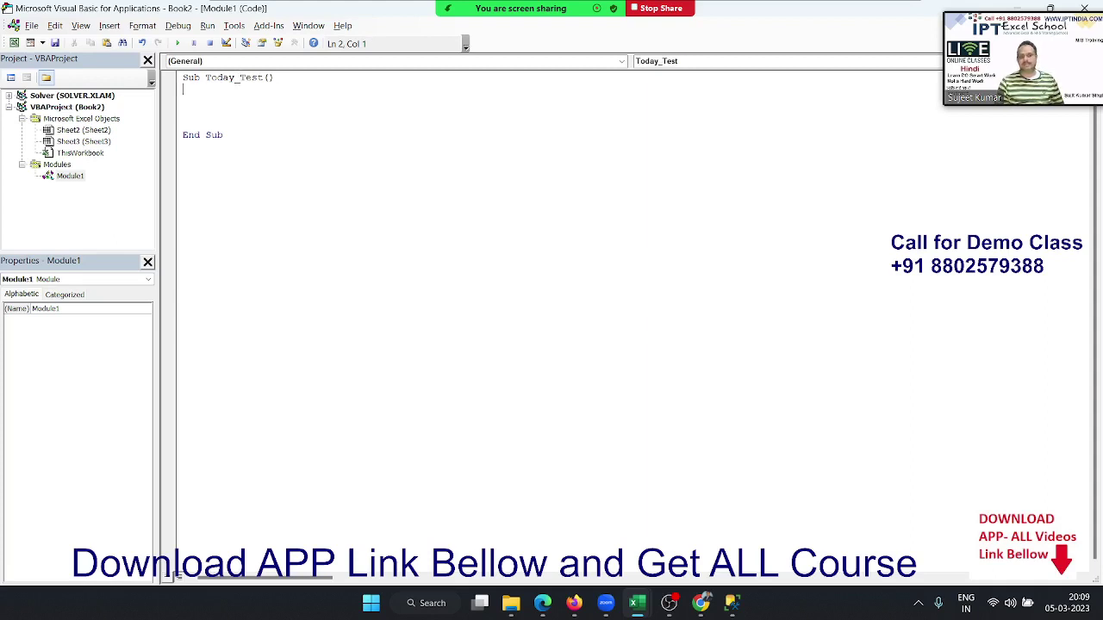
pyautogui.press('Return')
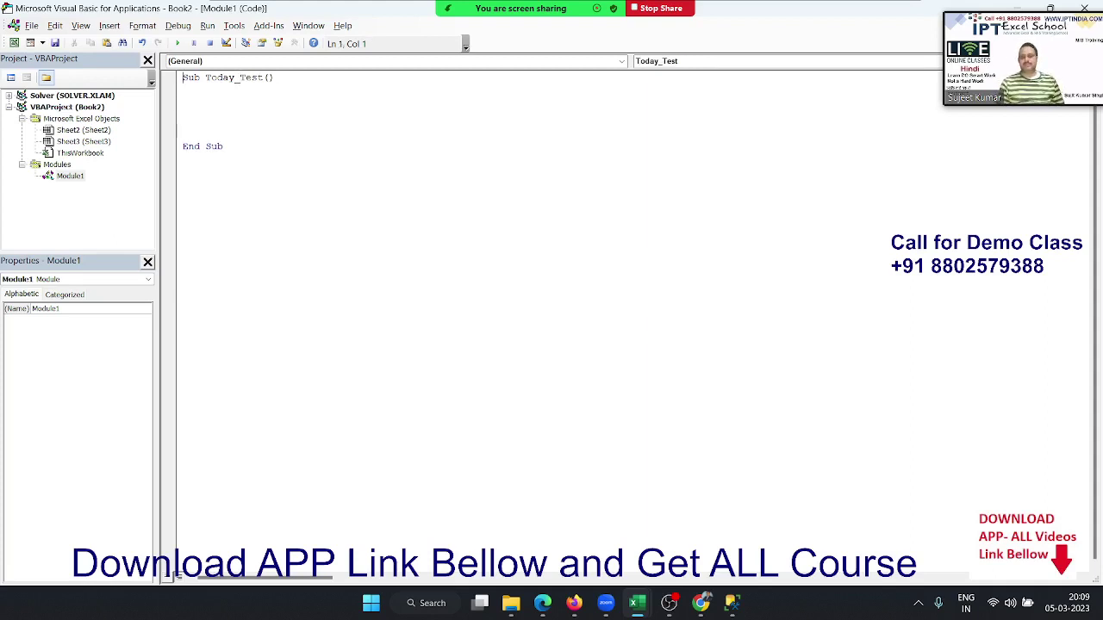
pyautogui.moveTo(182, 77); pyautogui.dragTo(185, 90)
pyautogui.click(184, 100)
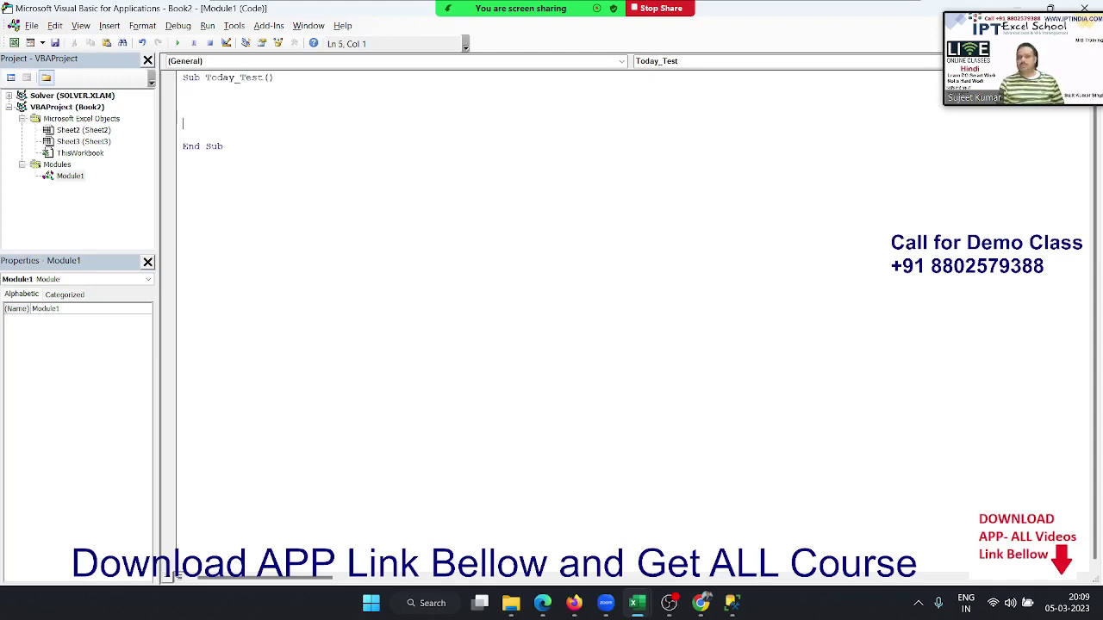
pyautogui.moveTo(184, 89); pyautogui.dragTo(183, 130)
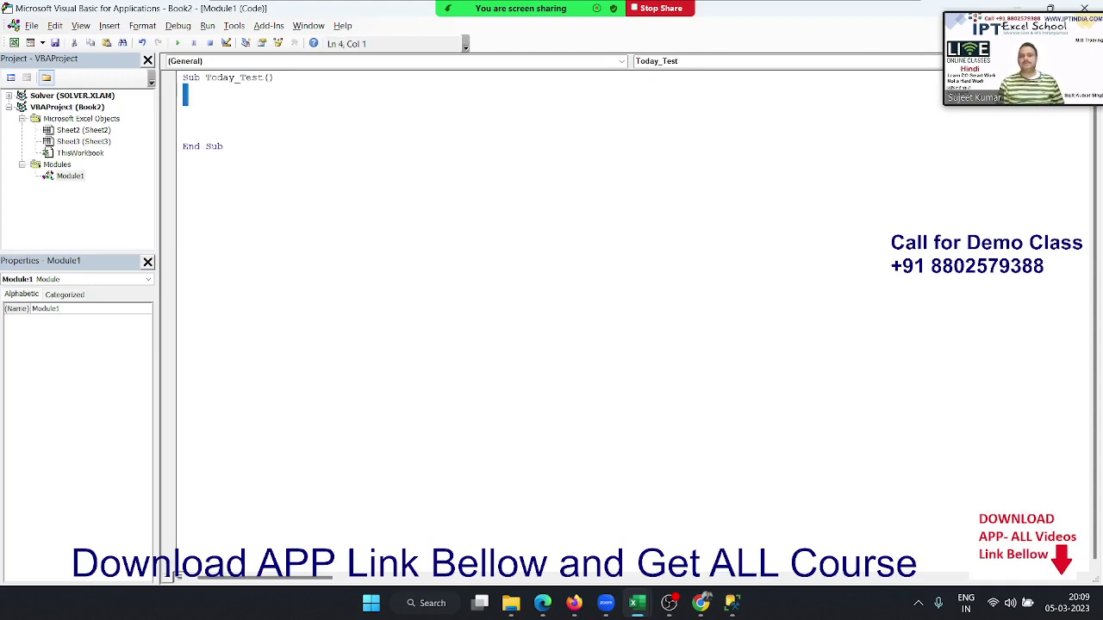
pyautogui.click(183, 134)
pyautogui.click(184, 158)
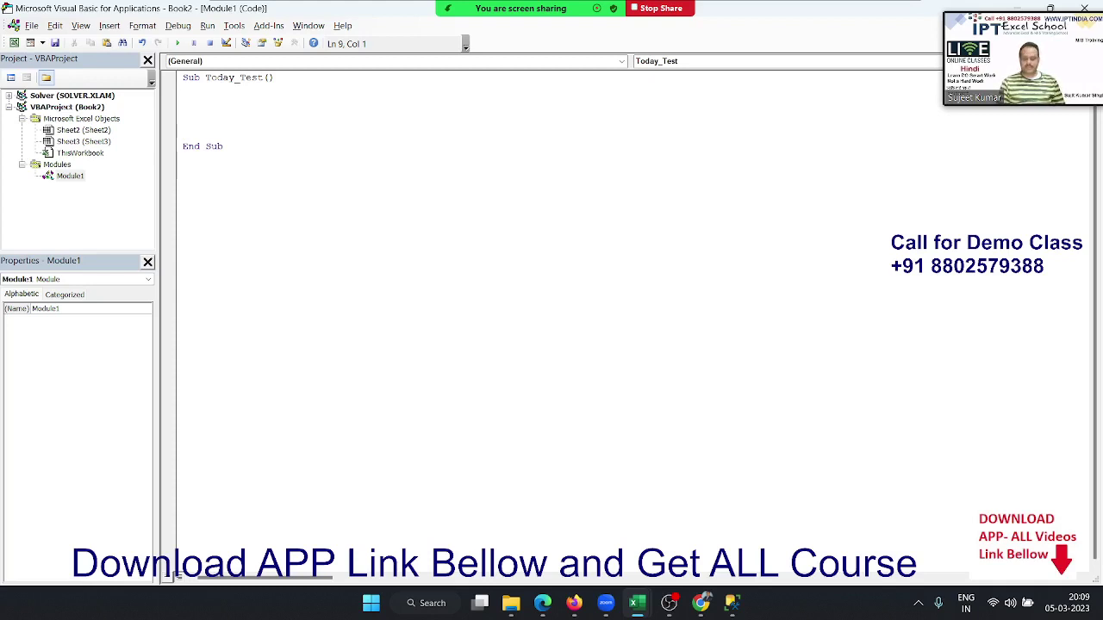
pyautogui.press('Return')
# Add a second empty procedure, Sub rr(), below Today_Test in Module1.
pyautogui.write('sub ')
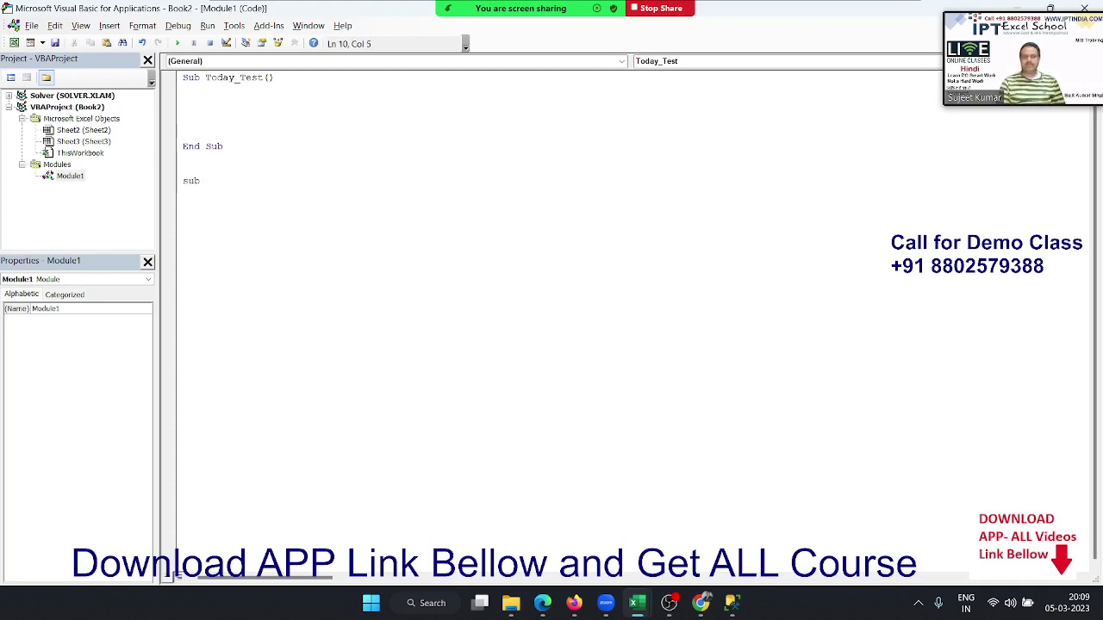
pyautogui.write('rr')
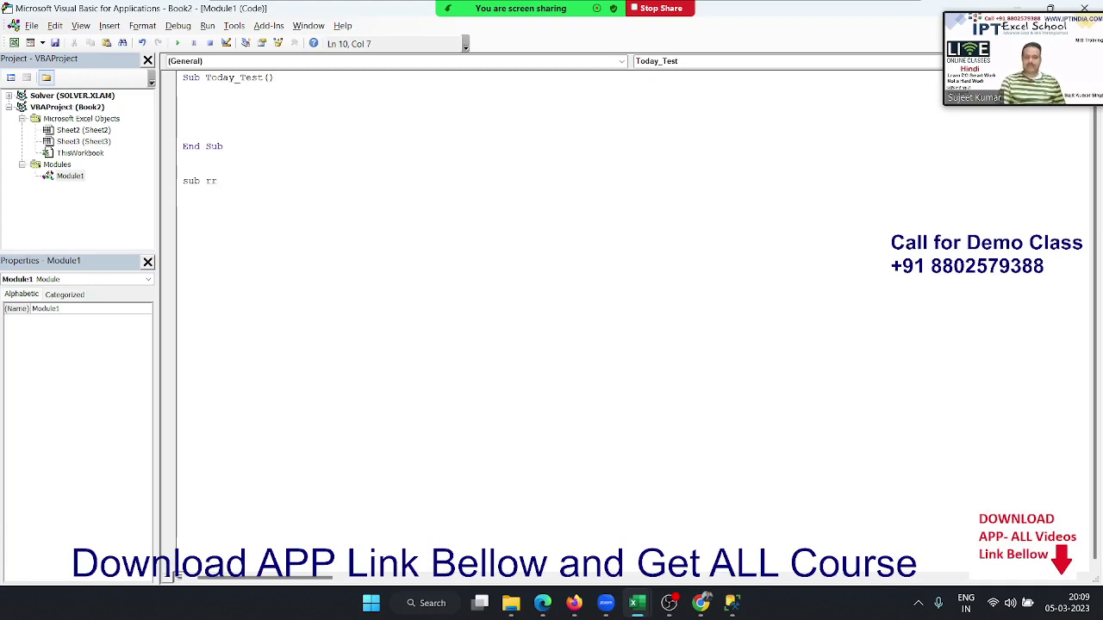
pyautogui.write('()')
pyautogui.press('Return')
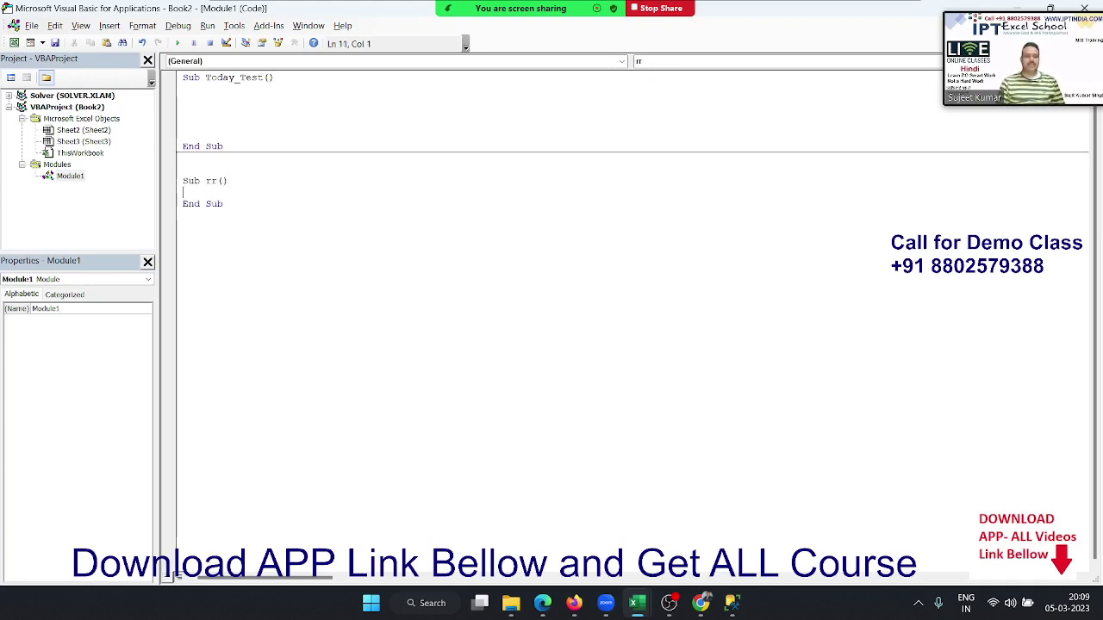
pyautogui.press('Return')
pyautogui.press('Return')
# Rename the new procedure from rr to dev1 and switch back to Excel.
pyautogui.press('Up')
pyautogui.press('Up')
pyautogui.press('Up')
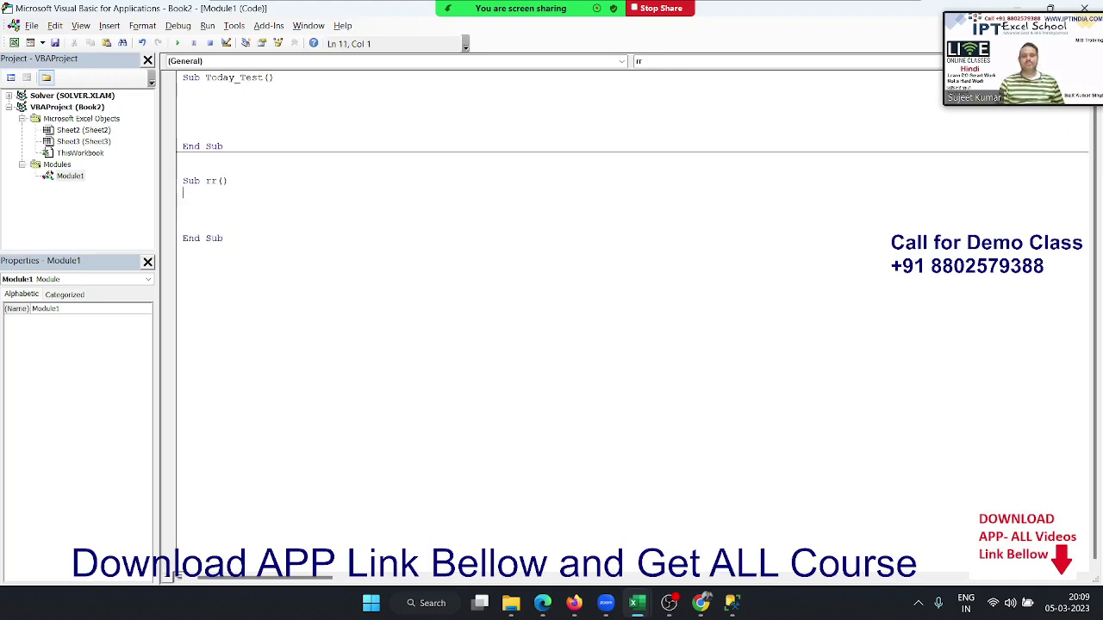
pyautogui.press('Up')
pyautogui.press('Right')
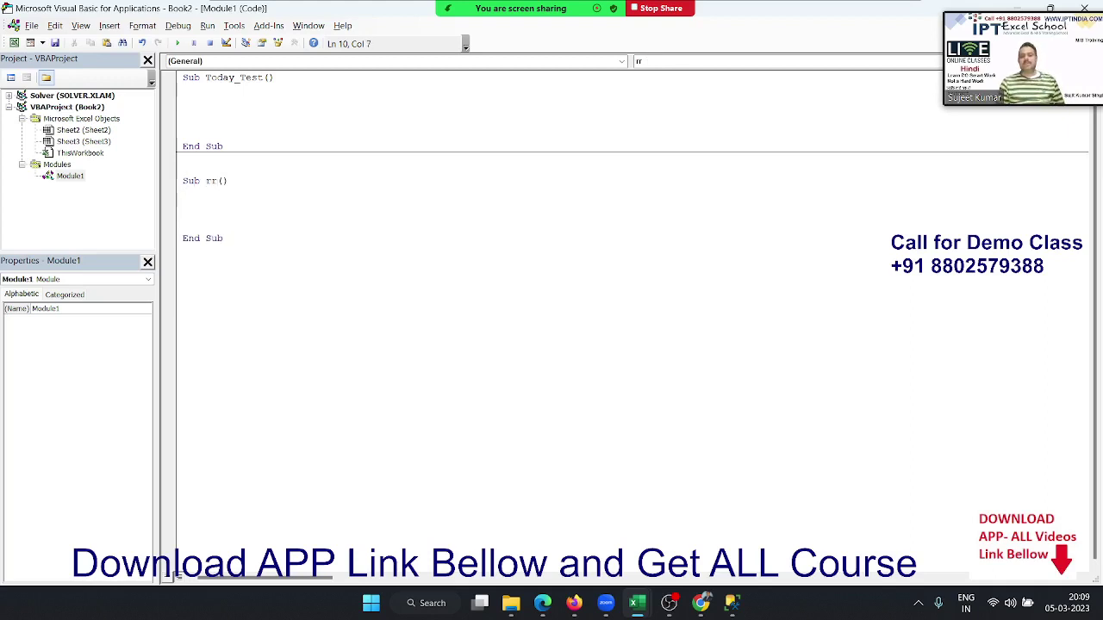
pyautogui.hotkey('shift', 'Left')
pyautogui.hotkey('shift', 'Left')
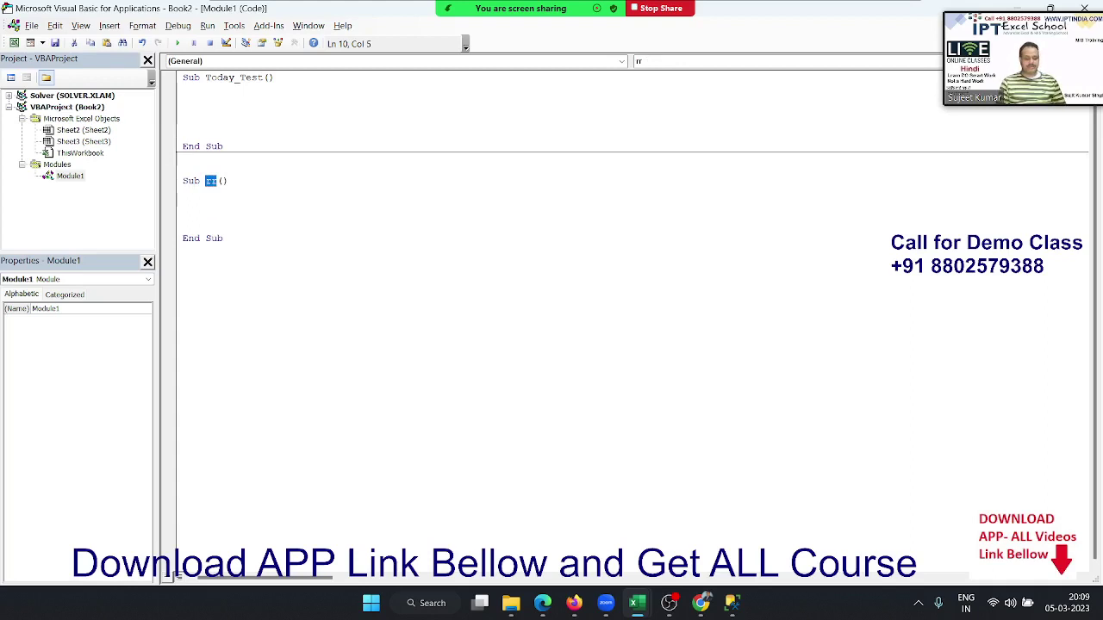
pyautogui.write('dev')
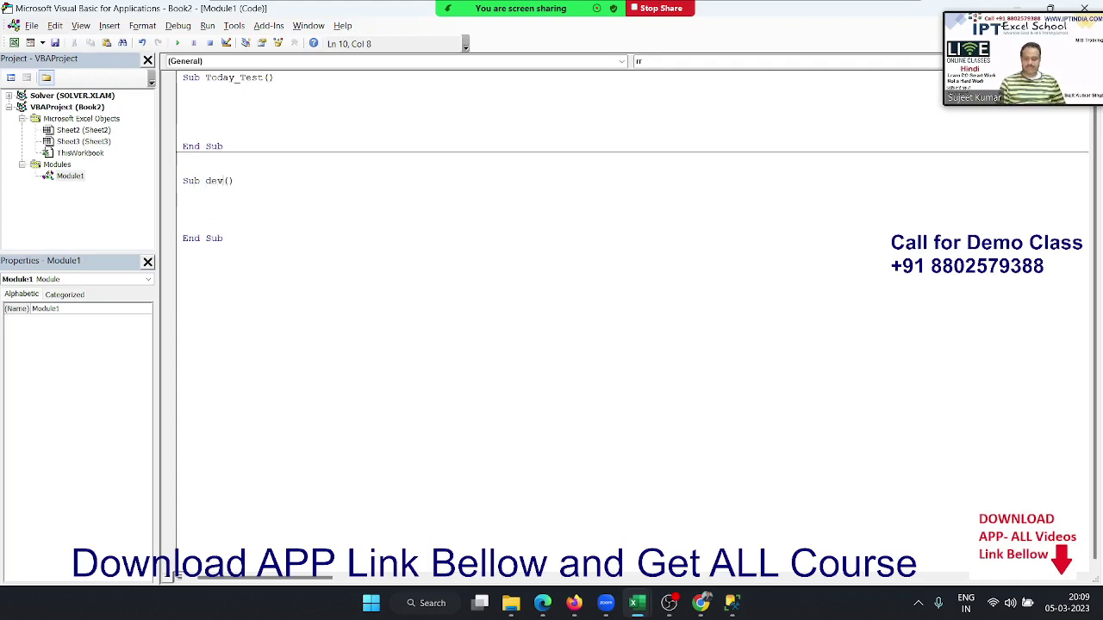
pyautogui.write('1')
pyautogui.press('Return')
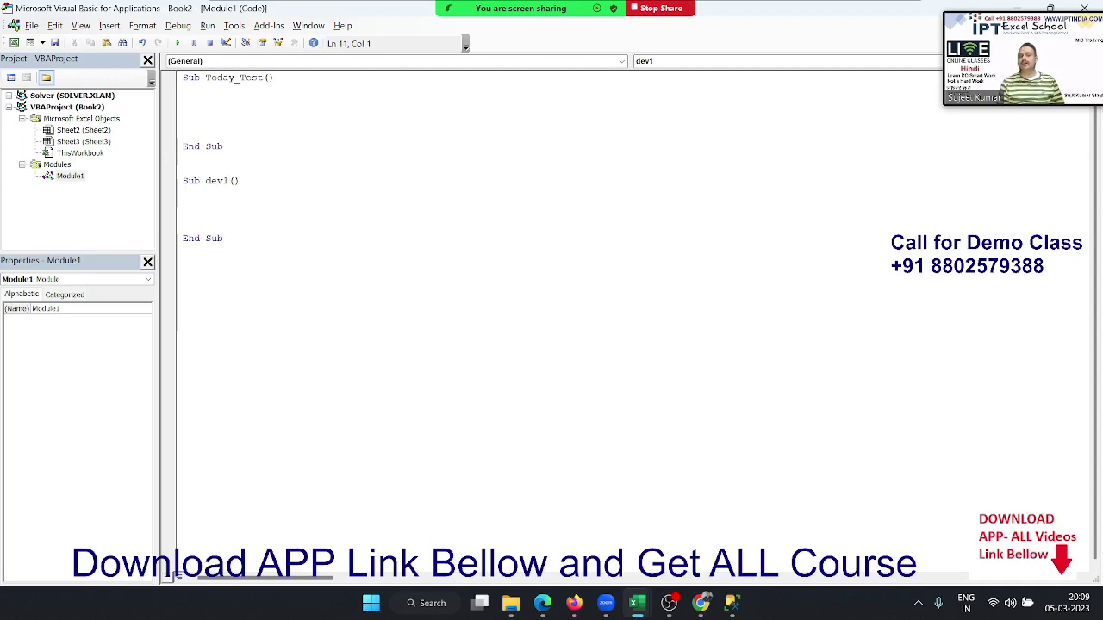
pyautogui.hotkey('alt', 'F11')
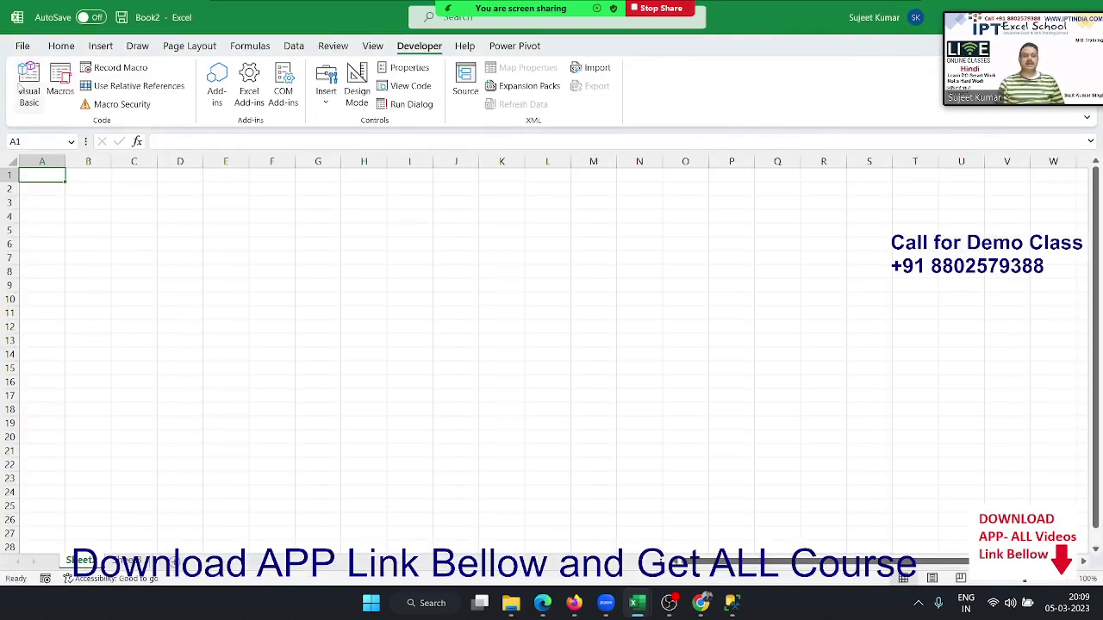
# Check the Macros list, jump between A1 and column XFD, then reopen the VBA editor.
pyautogui.click(59, 86)
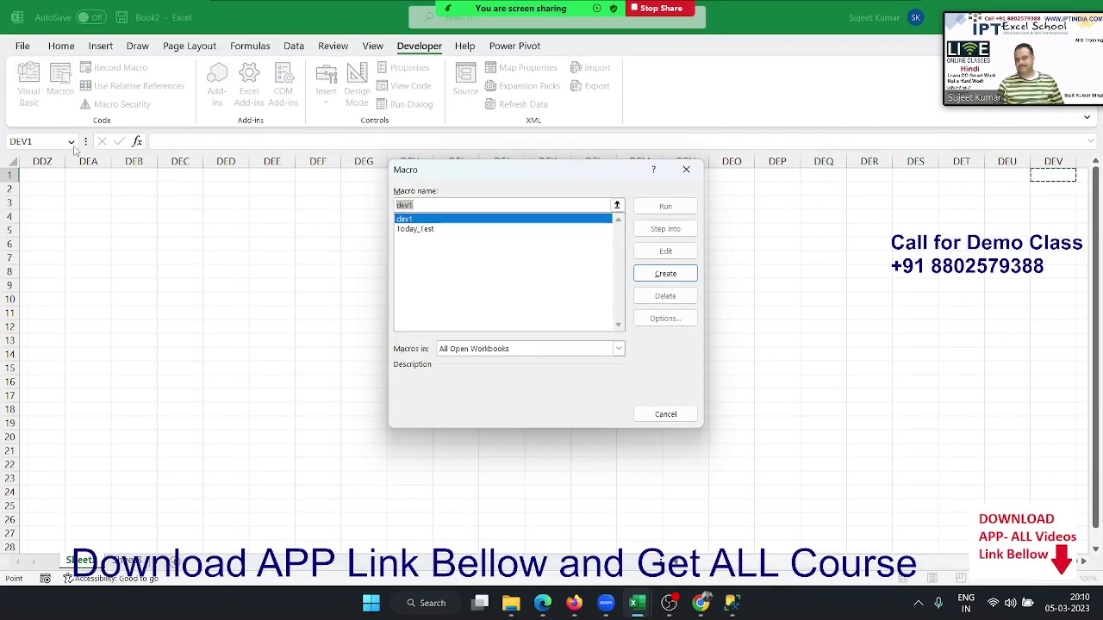
pyautogui.click(665, 413)
pyautogui.click(832, 194)
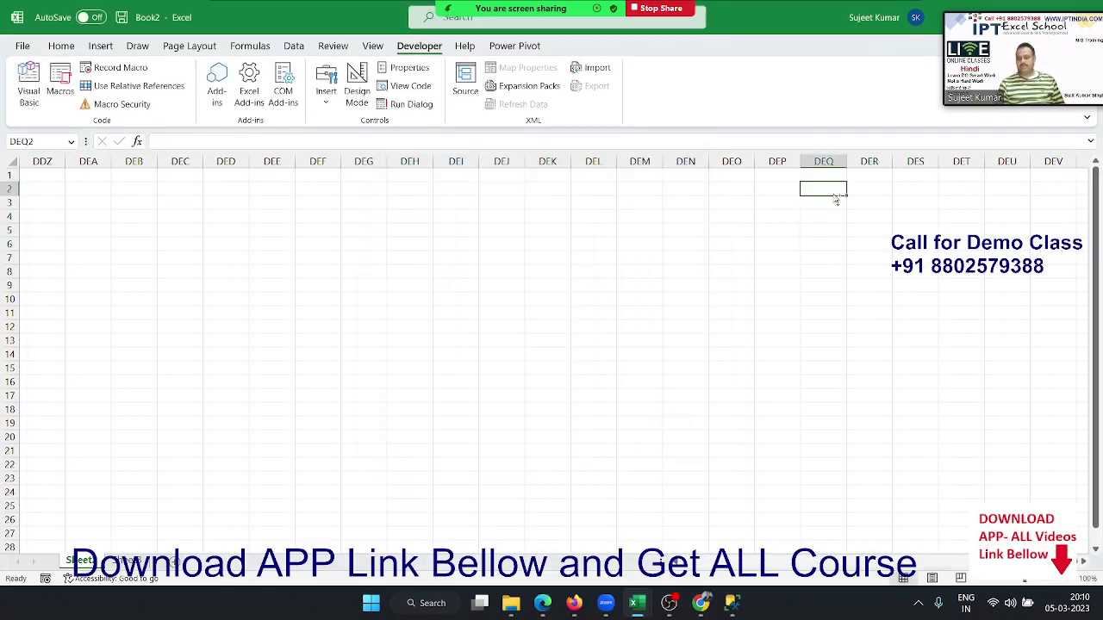
pyautogui.hotkey('ctrl', 'Right')
pyautogui.hotkey('ctrl', 'Up')
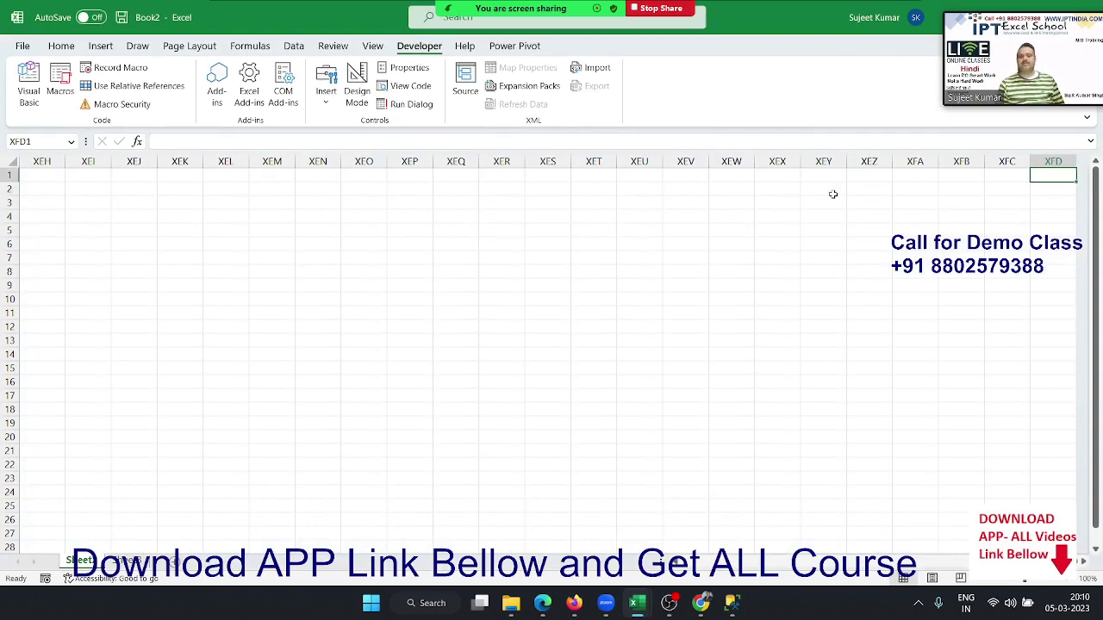
pyautogui.hotkey('ctrl', 'Left')
pyautogui.hotkey('ctrl', 'Right')
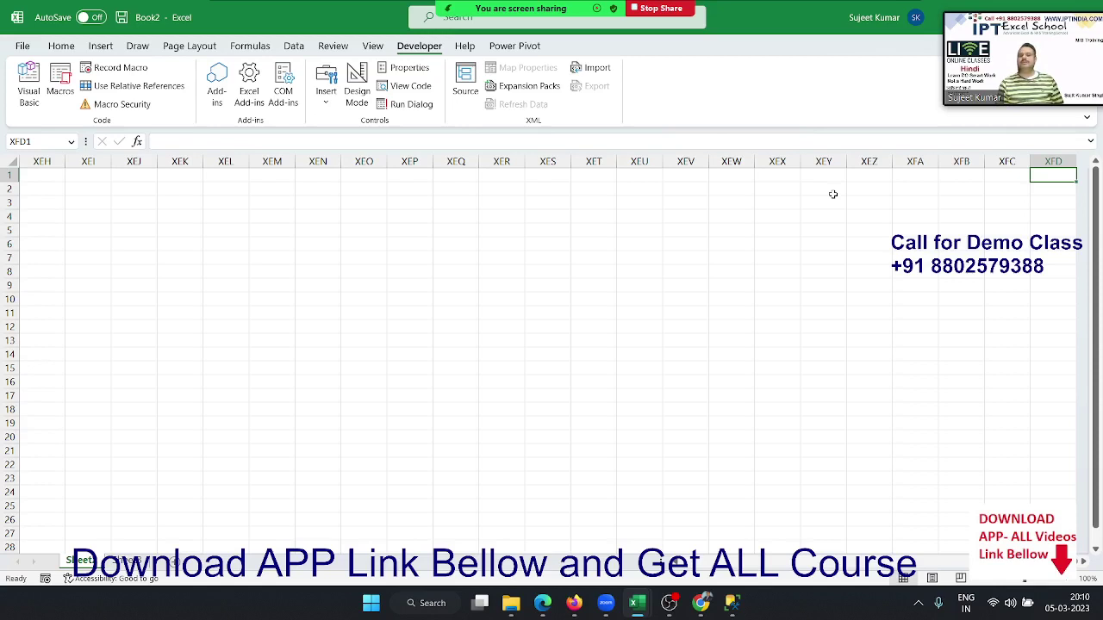
pyautogui.hotkey('ctrl', 'Left')
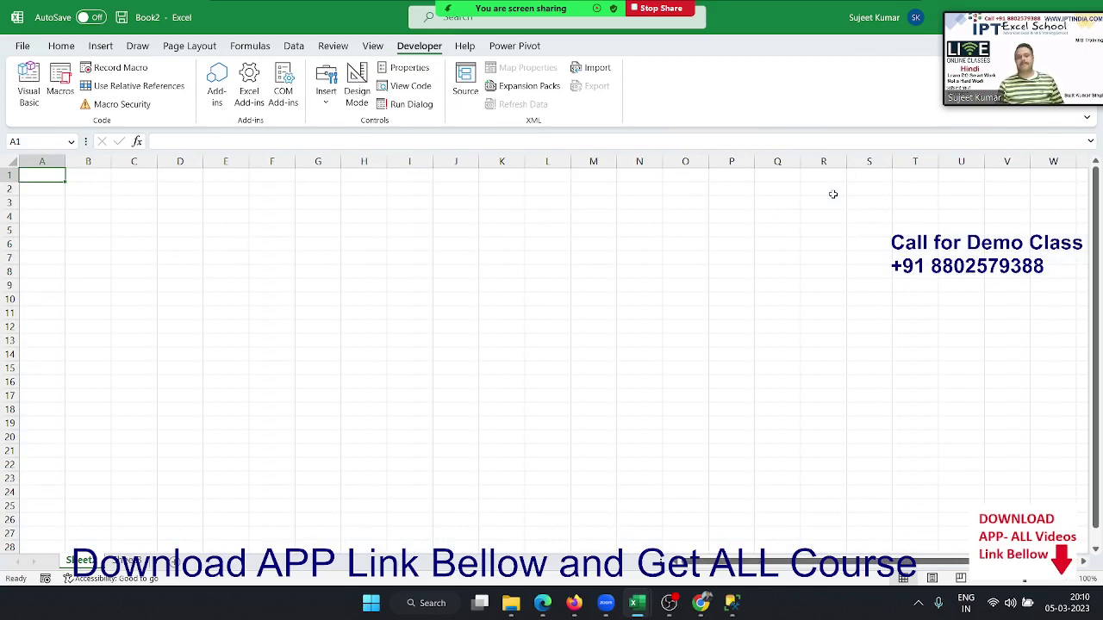
pyautogui.hotkey('alt', 'F11')
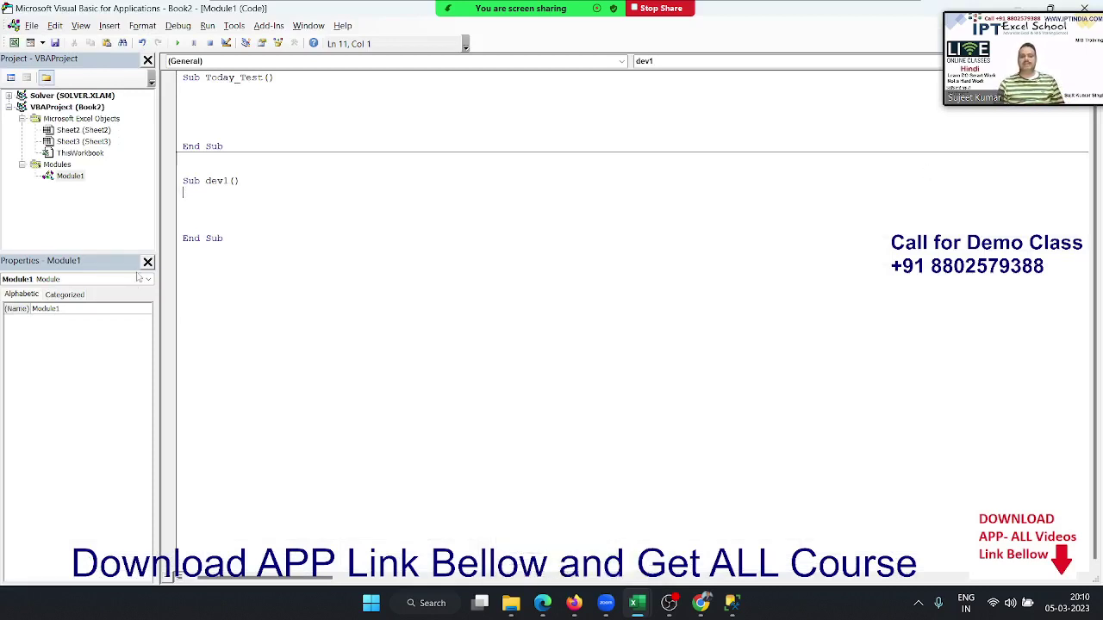
# Rename the second procedure in Module1 from dev1 to raju1.
pyautogui.doubleClick(221, 183)
pyautogui.write('raju')
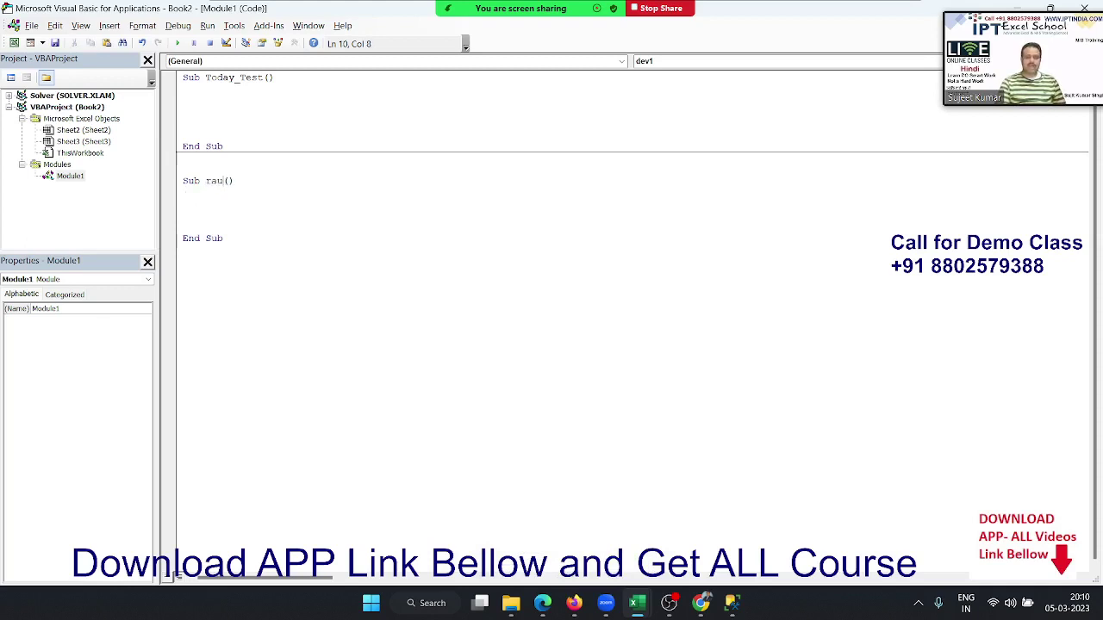
pyautogui.press('BackSpace')
pyautogui.press('BackSpace')
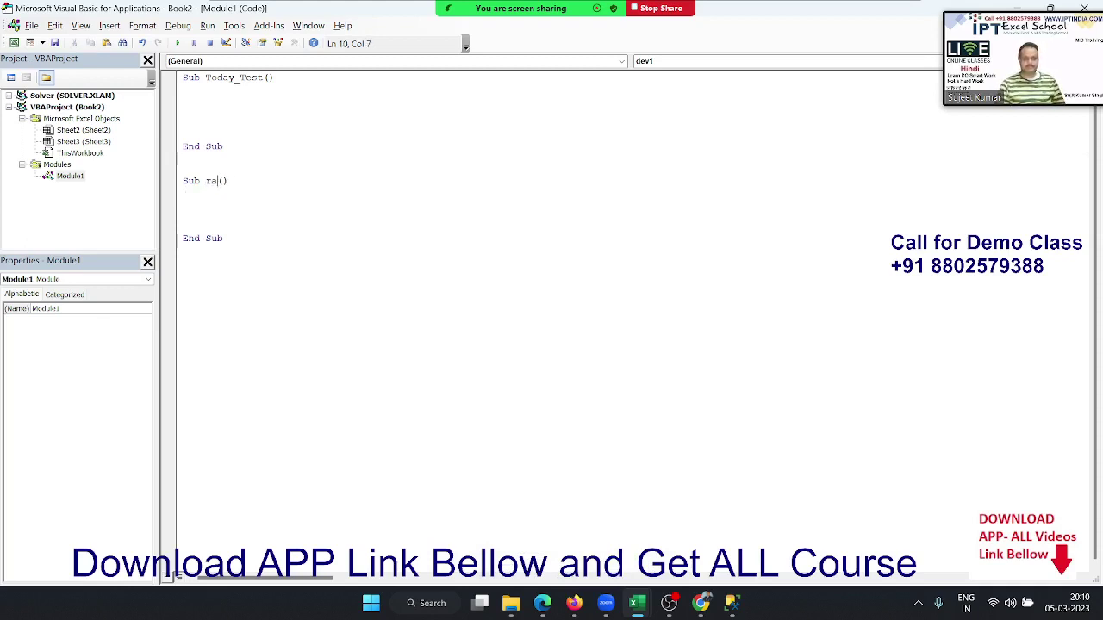
pyautogui.write('ju1')
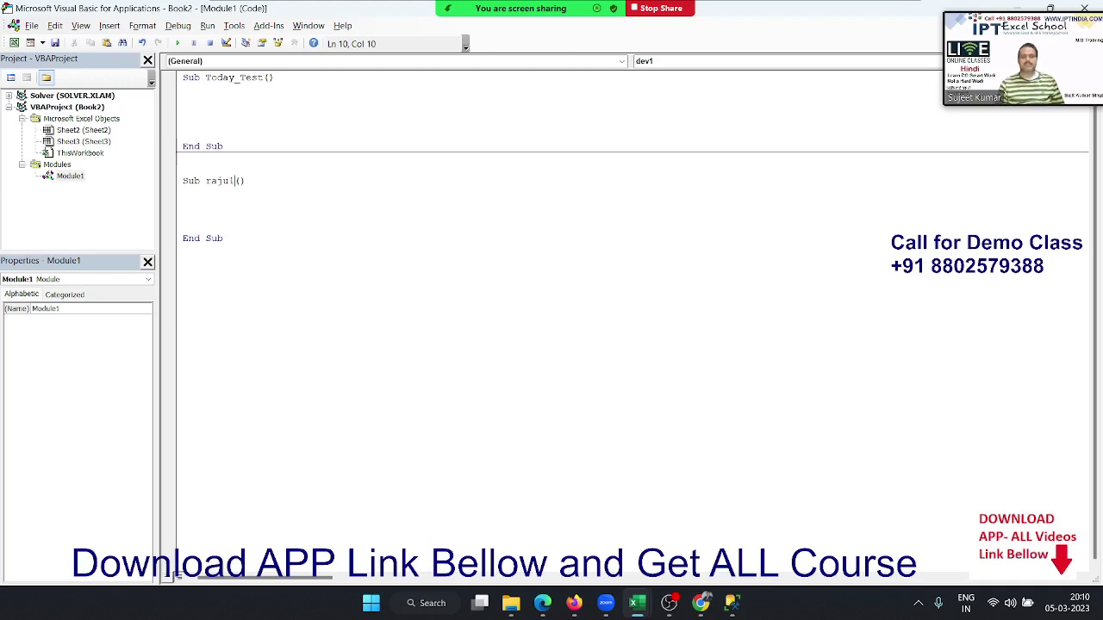
pyautogui.click(222, 183)
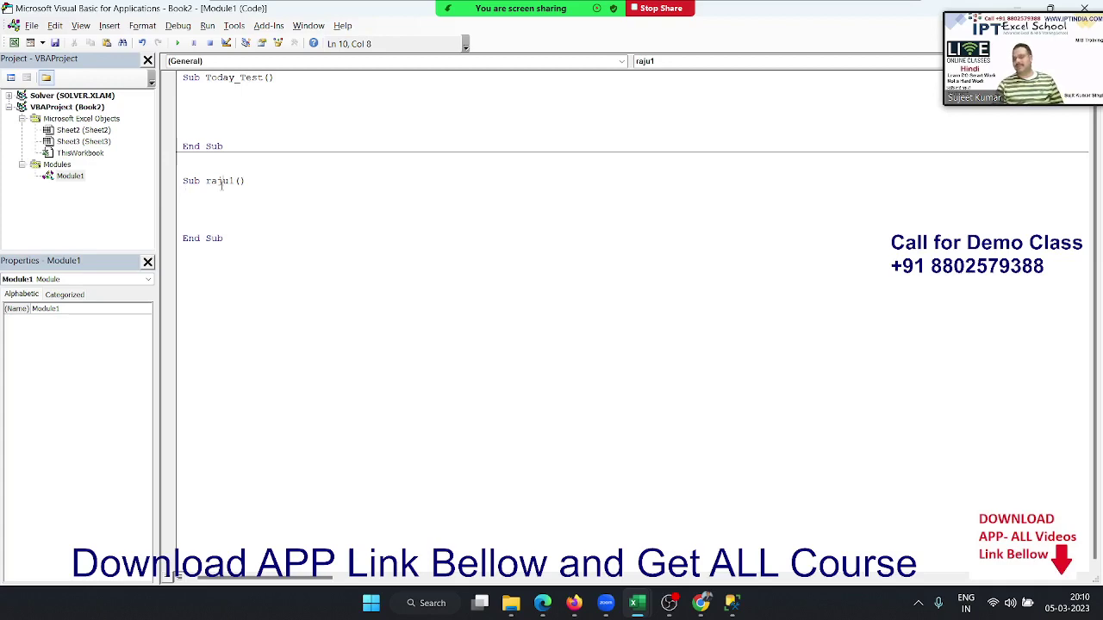
# Check the worksheet's extent in Excel with Ctrl+Right and Ctrl+Left, then return to the VBA editor.
pyautogui.hotkey('alt', 'Tab')
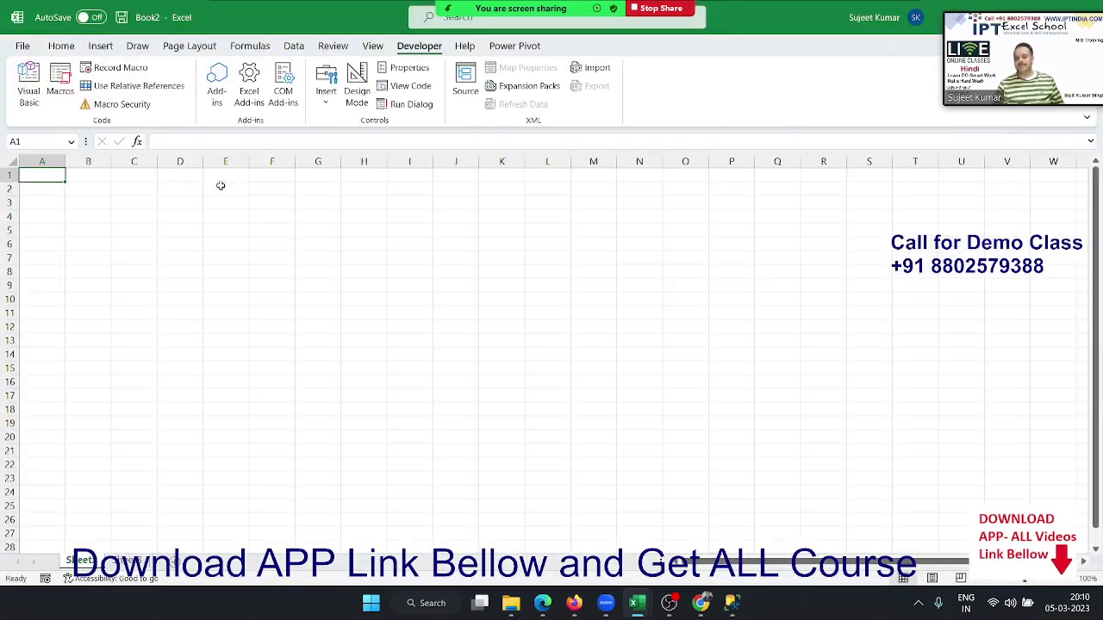
pyautogui.hotkey('ctrl', 'Right')
pyautogui.hotkey('ctrl', 'Left')
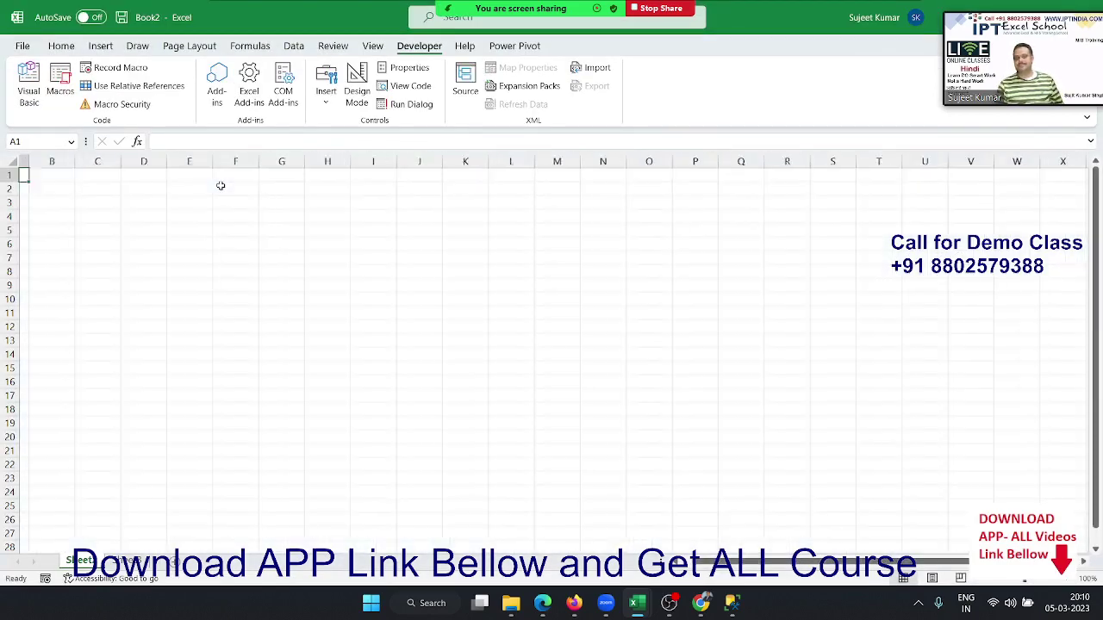
pyautogui.hotkey('alt', 'F11')
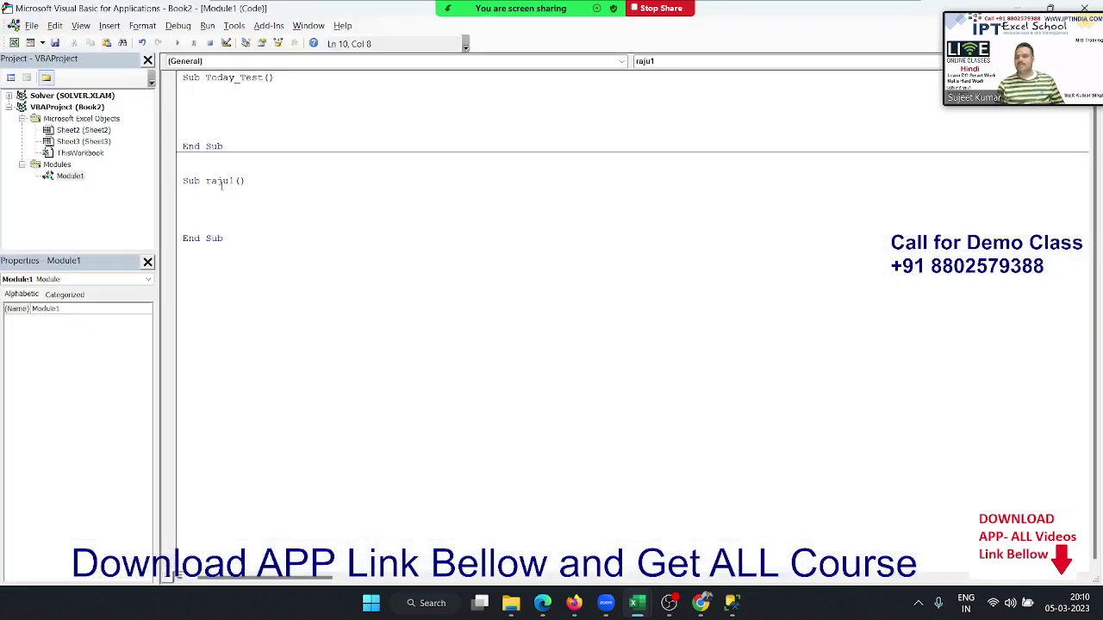
# Place the cursor on the first blank line inside the Today_Test procedure.
pyautogui.press('Up')
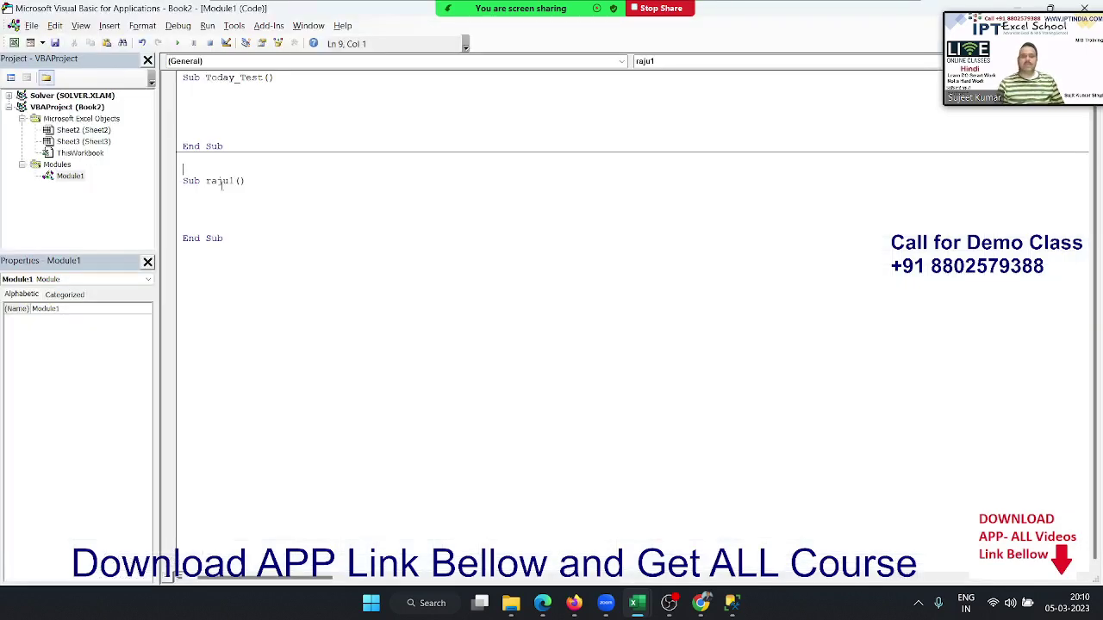
pyautogui.press('Up')
pyautogui.press('Up')
pyautogui.hotkey('shift', 'Down')
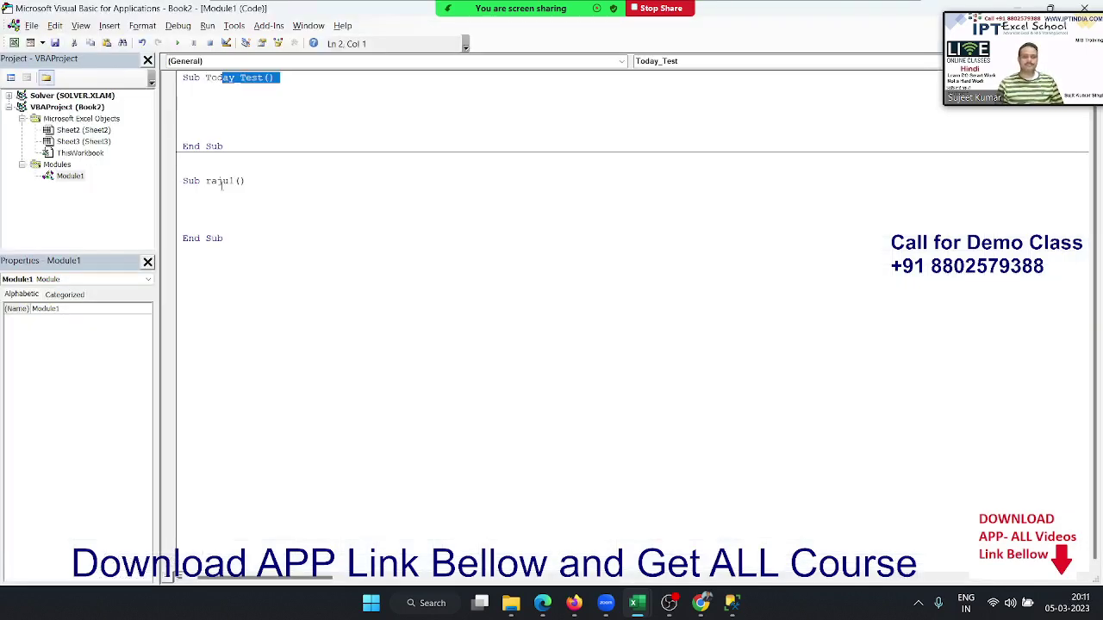
pyautogui.hotkey('shift', 'Down')
pyautogui.press('Down')
pyautogui.press('Up')
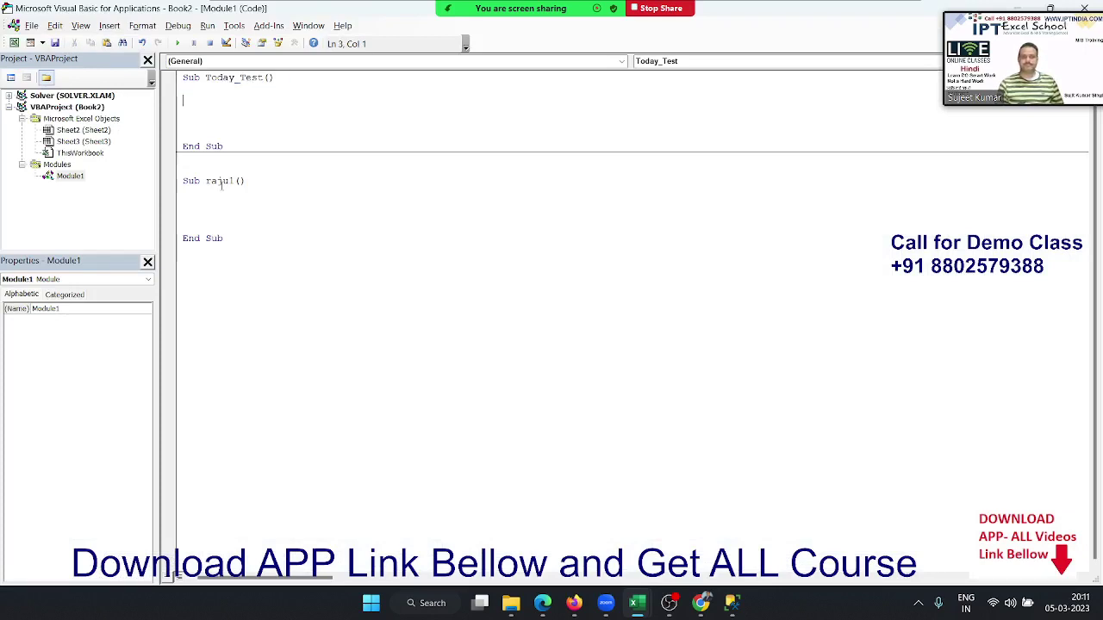
pyautogui.hotkey('shift', 'Down')
pyautogui.hotkey('shift', 'Down')
pyautogui.hotkey('shift', 'Down')
pyautogui.hotkey('shift', 'Down')
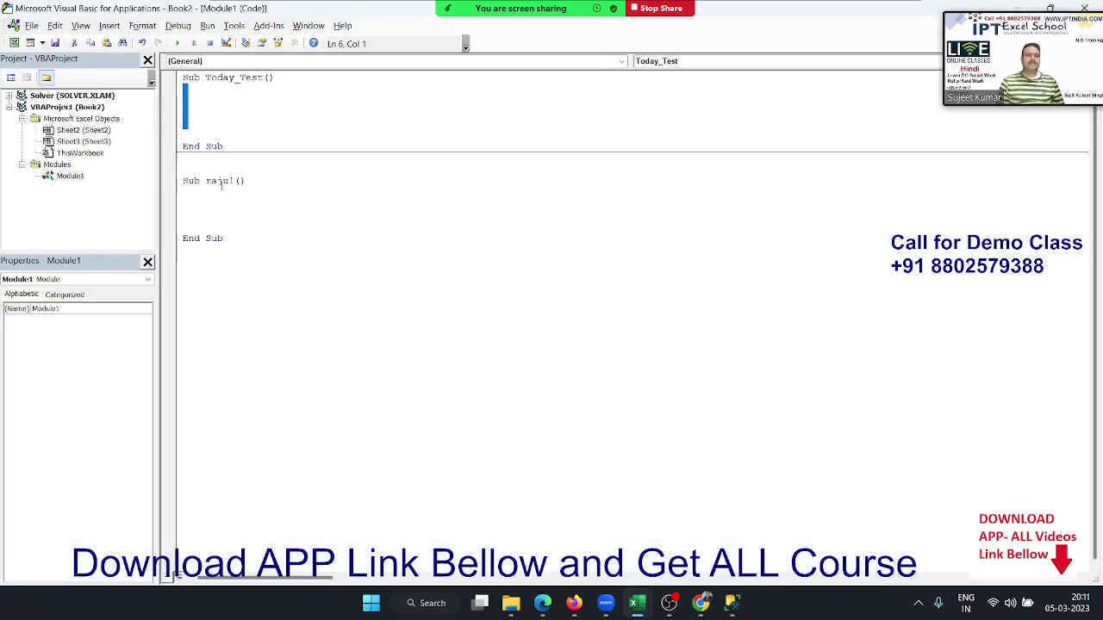
pyautogui.press('Left')
pyautogui.hotkey('shift', 'Down')
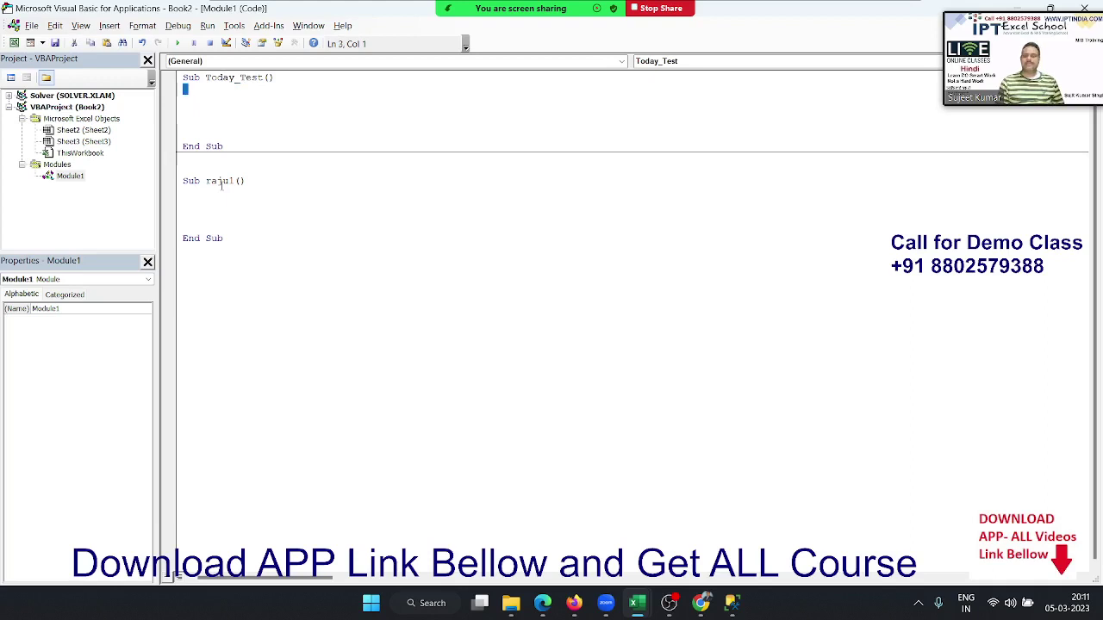
pyautogui.hotkey('shift', 'Down')
pyautogui.hotkey('shift', 'Down')
pyautogui.hotkey('shift', 'Down')
pyautogui.hotkey('shift', 'Down')
pyautogui.press('Left')
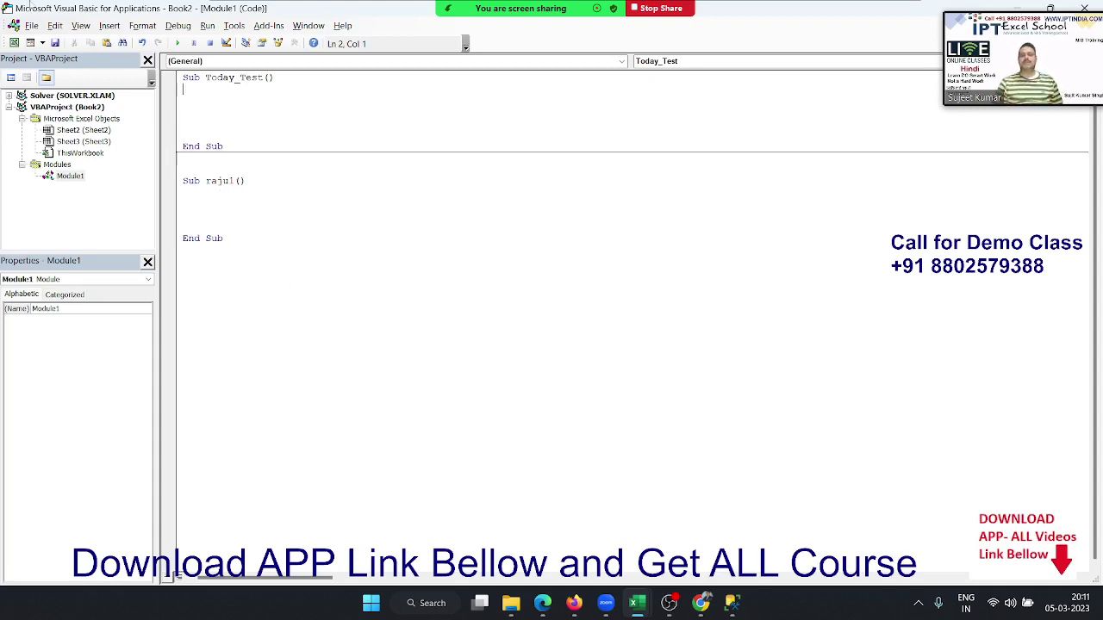
pyautogui.moveTo(435, 13)
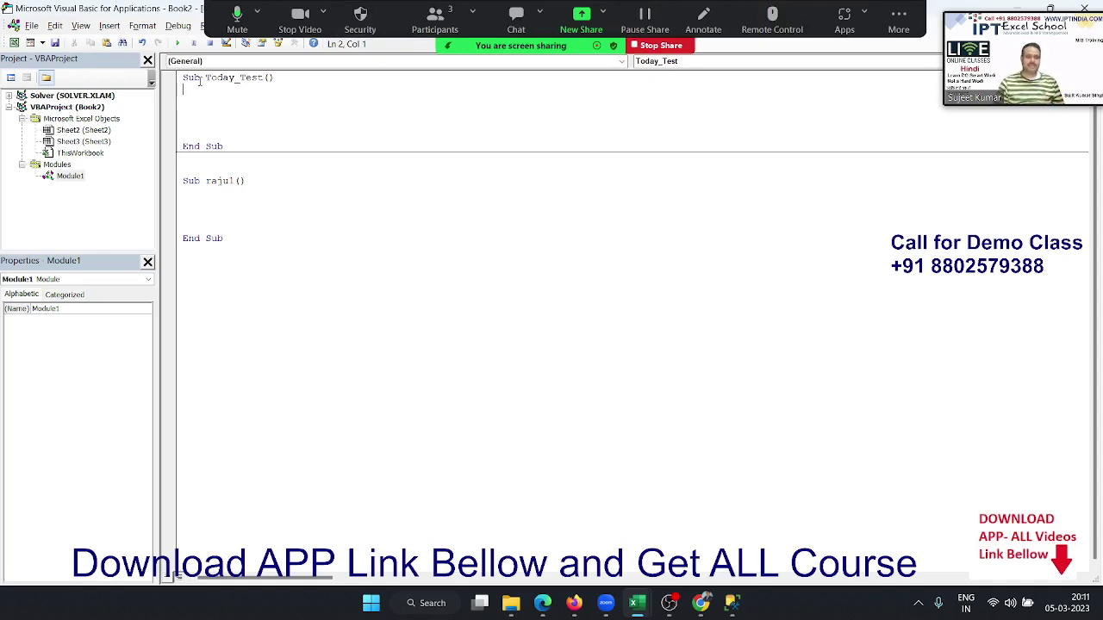
# Type Application, Workbooks, Sheets and Range on separate lines in Today_Test, select them, and return to Excel.
pyautogui.write('a')
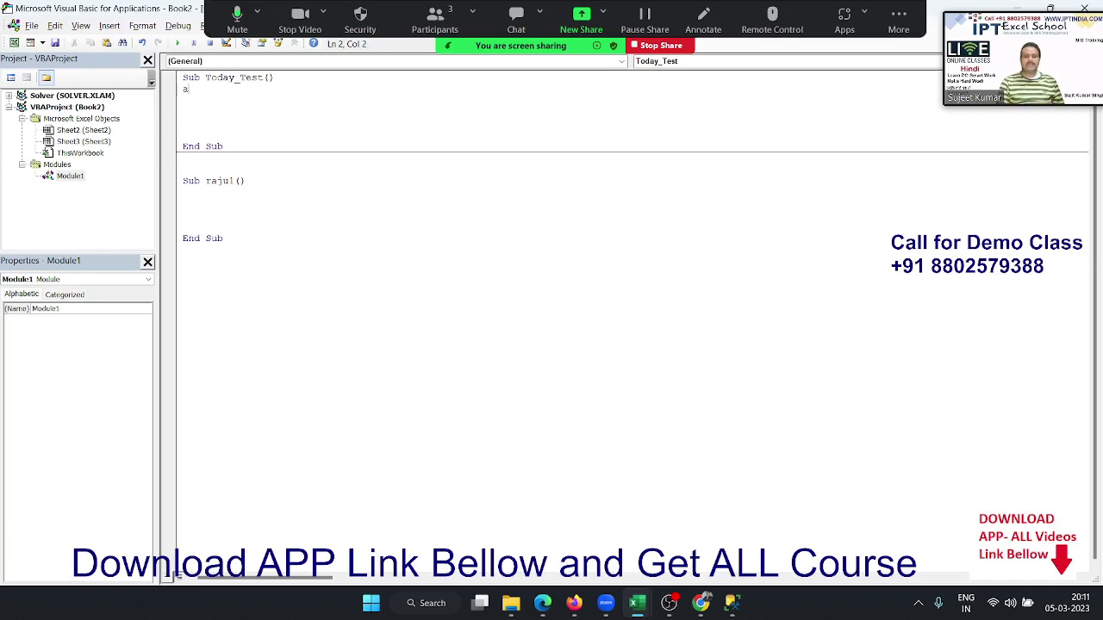
pyautogui.write('pplica')
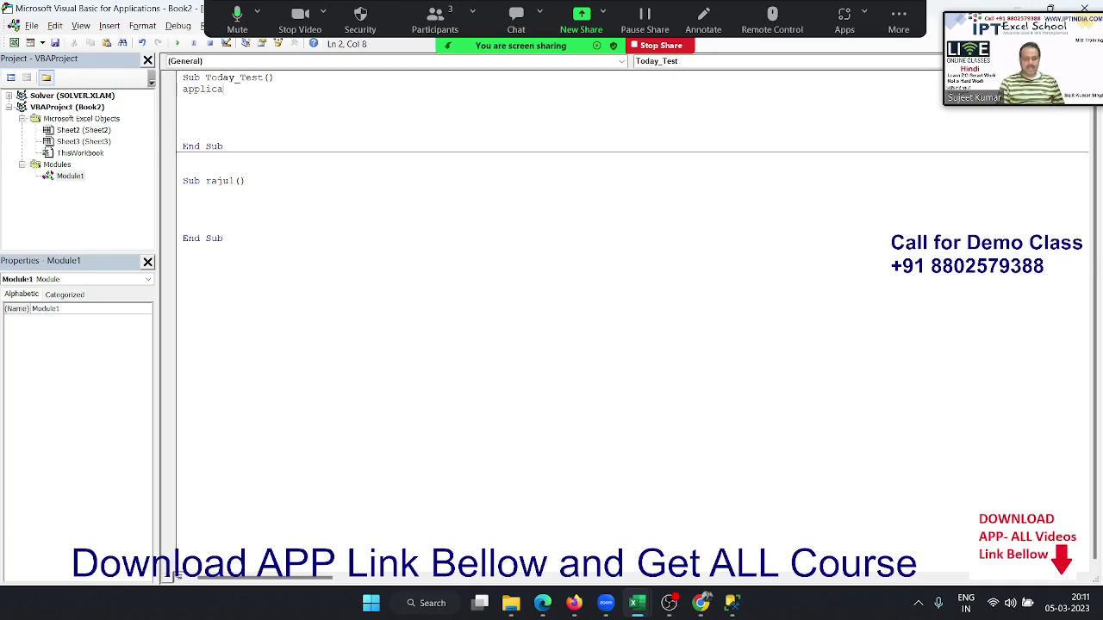
pyautogui.write('tion')
pyautogui.press('Return')
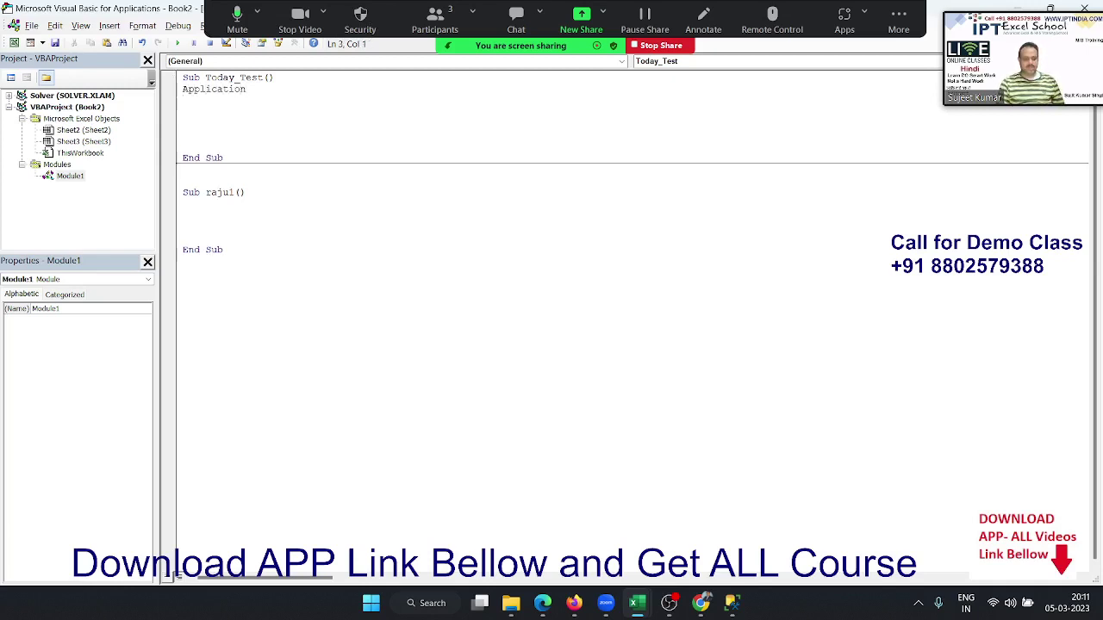
pyautogui.write('workb')
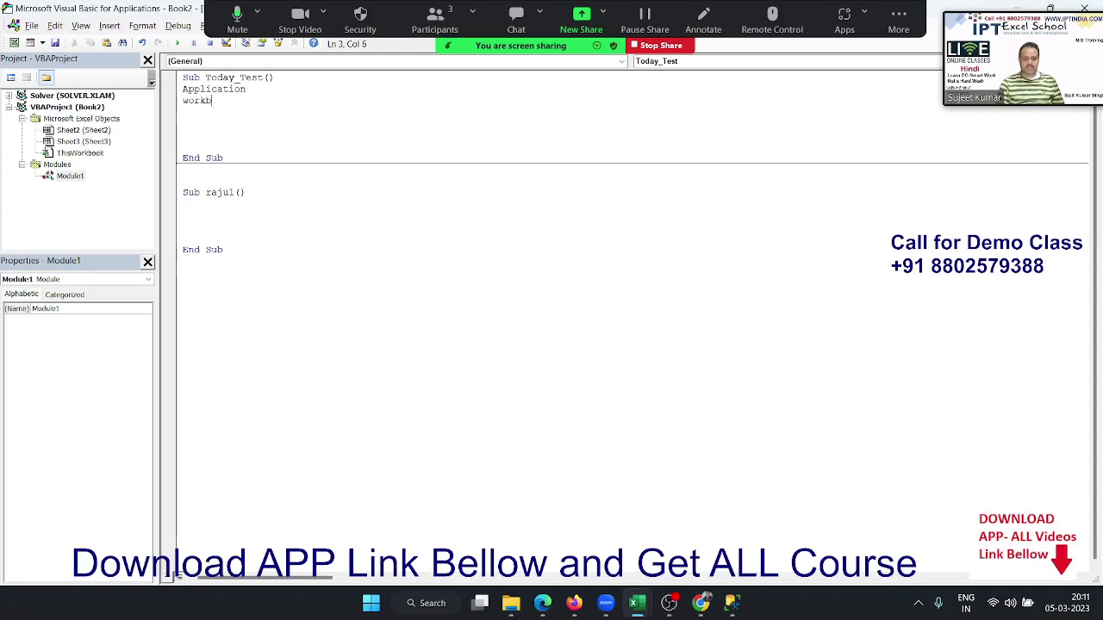
pyautogui.write('ooks')
pyautogui.press('Return')
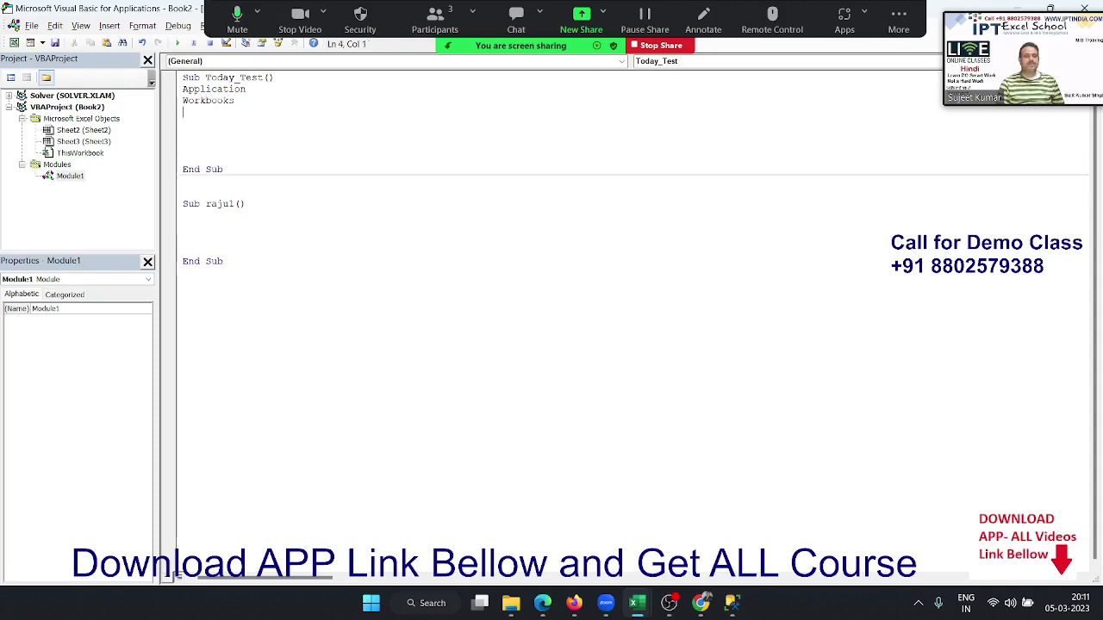
pyautogui.write('sheets')
pyautogui.press('Return')
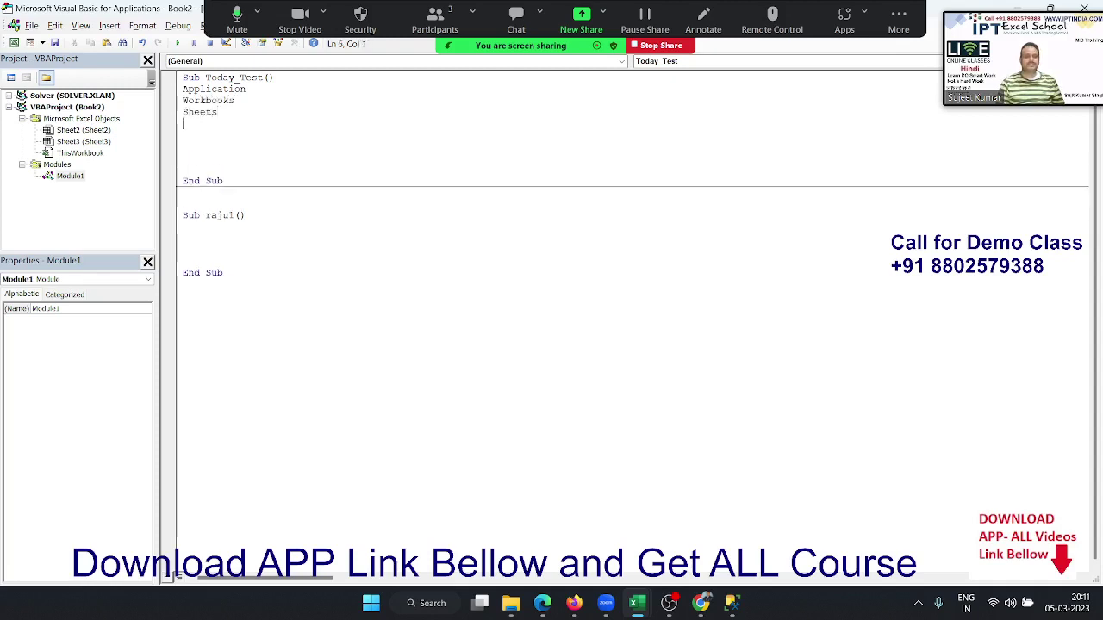
pyautogui.write('range')
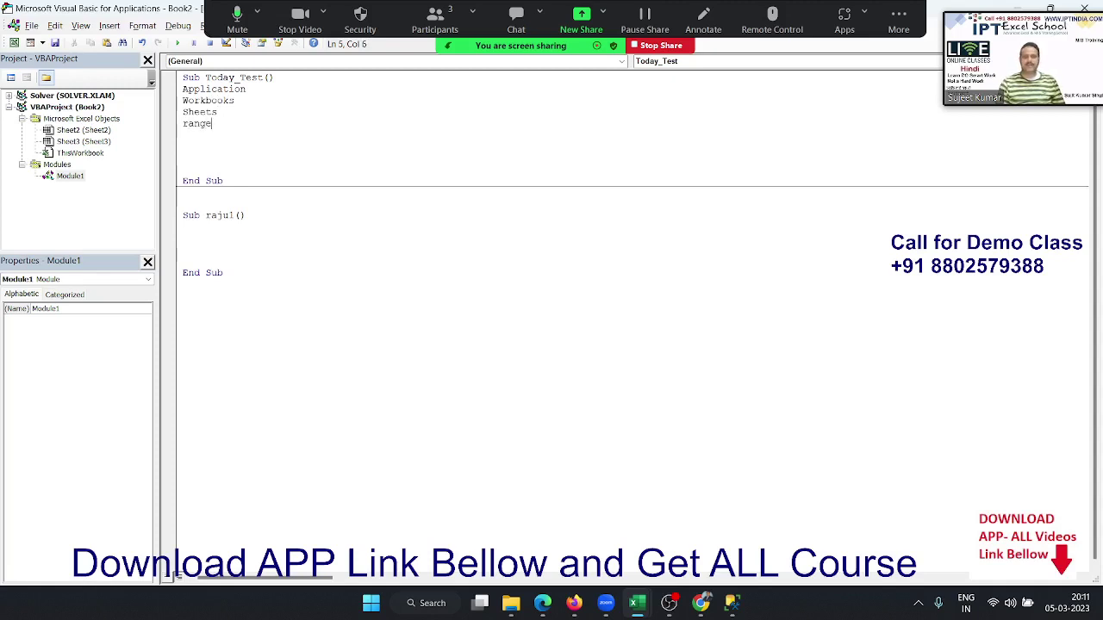
pyautogui.press('Return')
pyautogui.moveTo(182, 88); pyautogui.dragTo(183, 134)
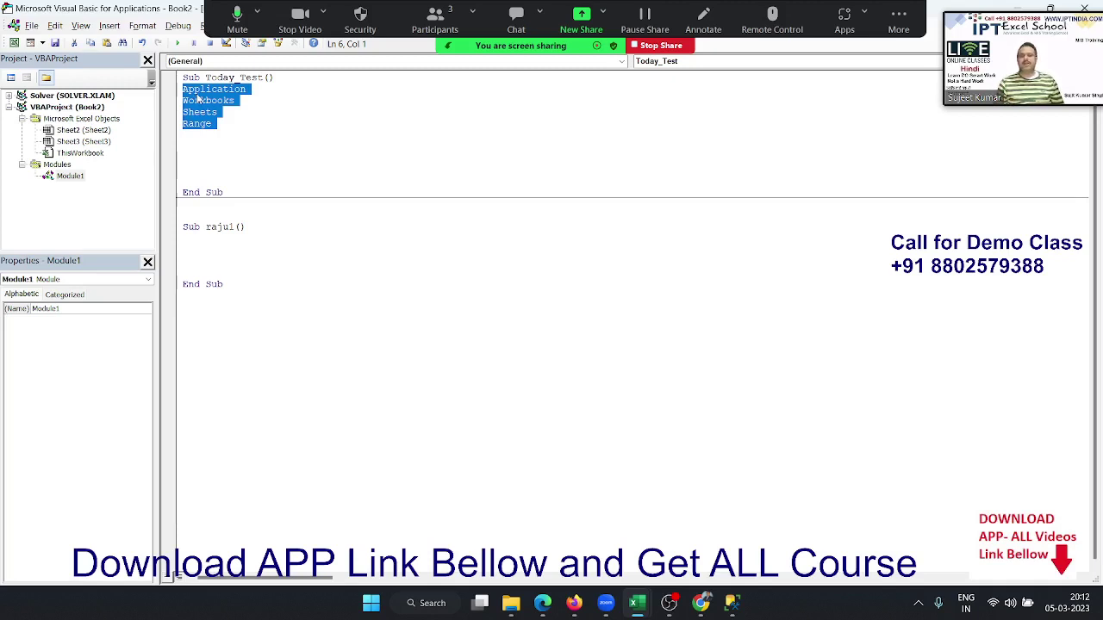
pyautogui.hotkey('alt', 'F11')
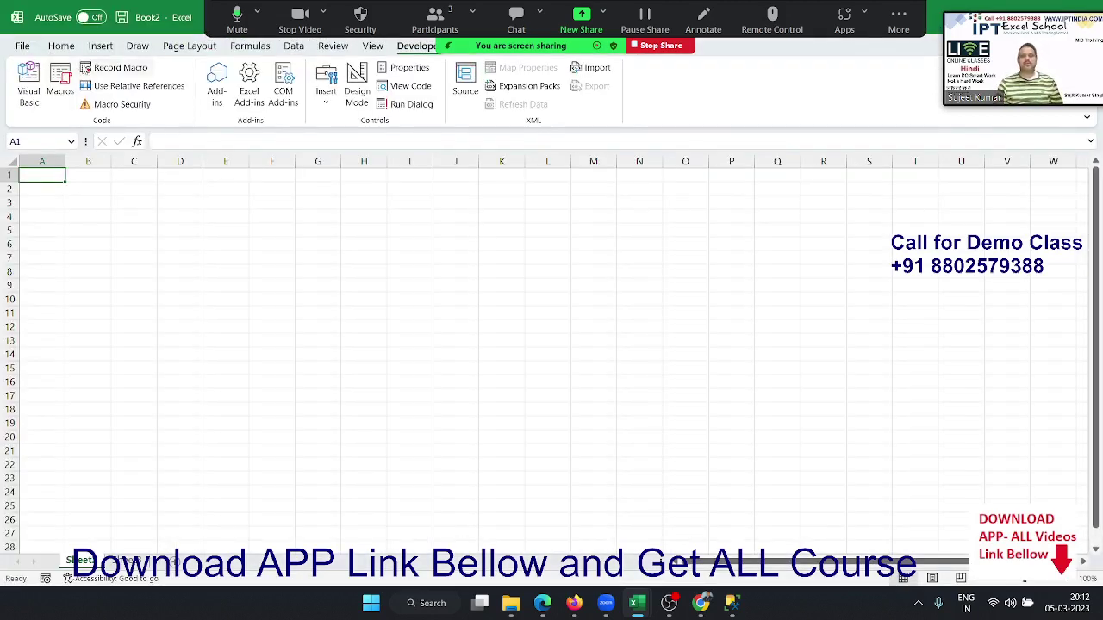
# Record Macro2 entering Om into cell G1, then open the Visual Basic editor.
pyautogui.click(310, 213)
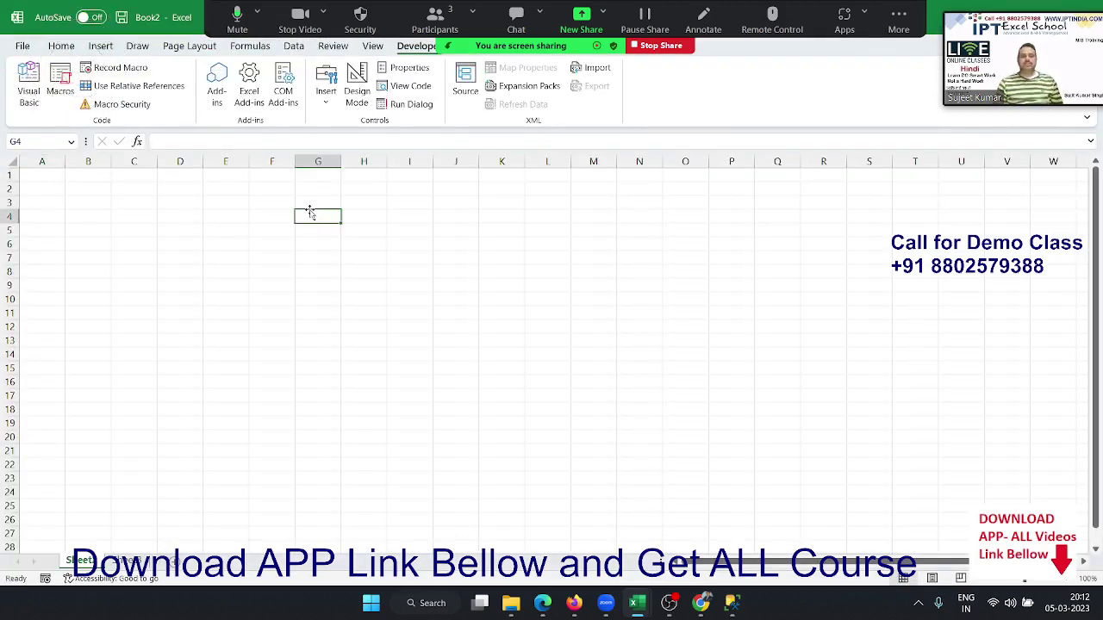
pyautogui.click(553, 213)
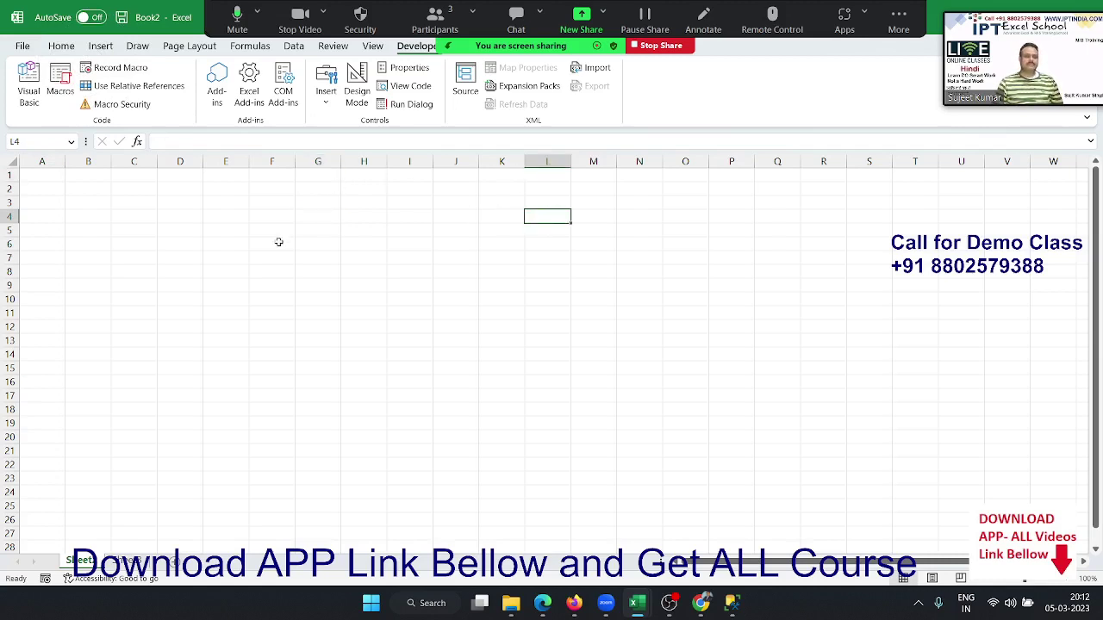
pyautogui.click(264, 257)
pyautogui.click(121, 67)
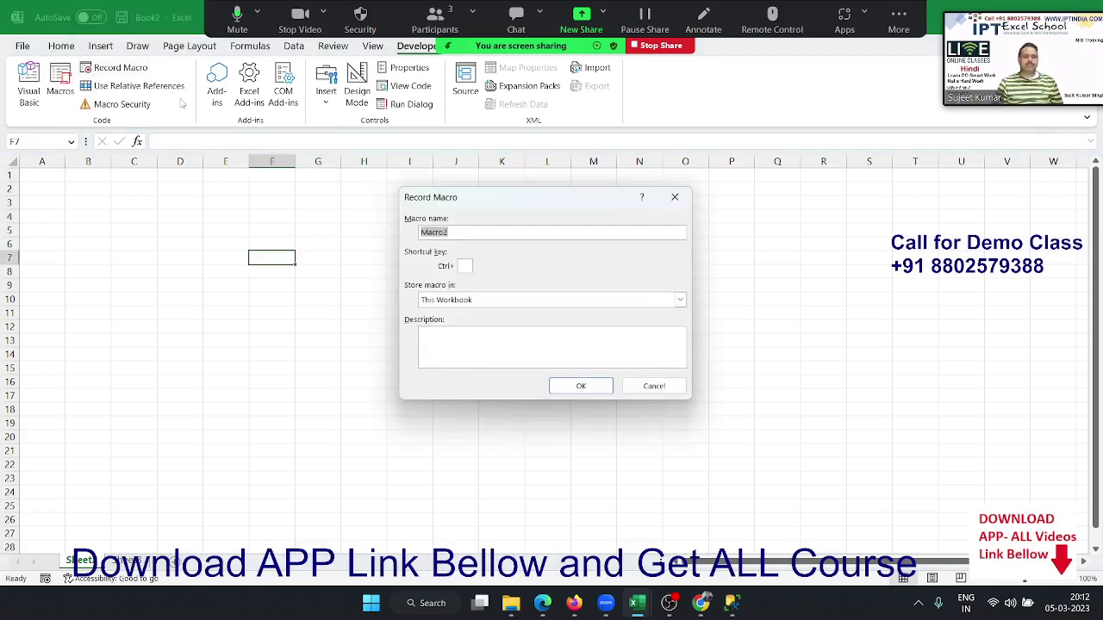
pyautogui.click(582, 385)
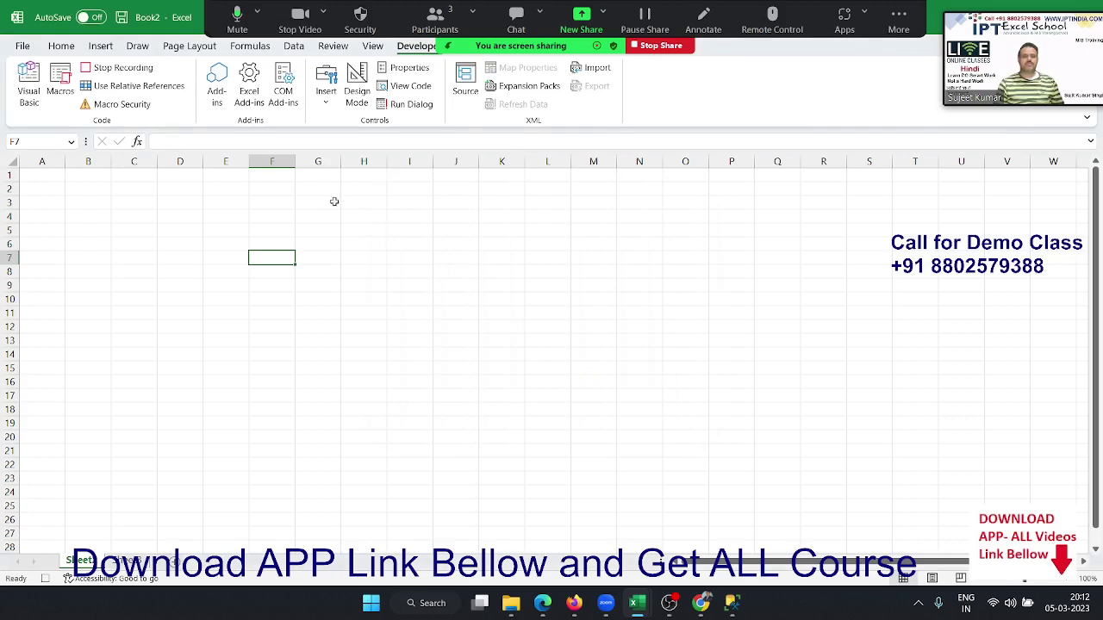
pyautogui.click(318, 177)
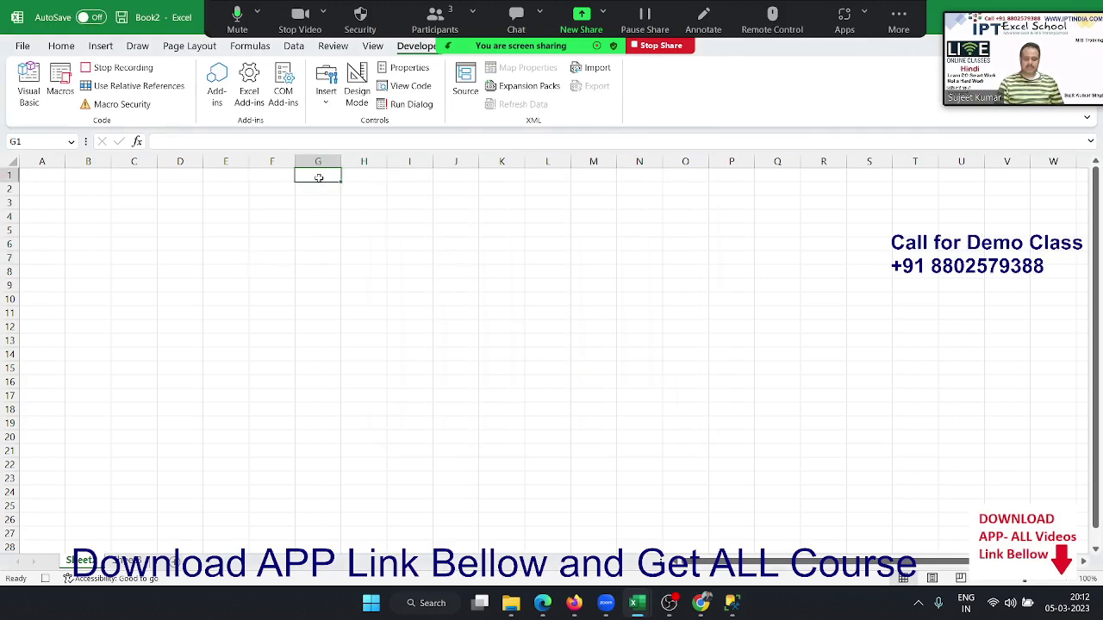
pyautogui.write('Om')
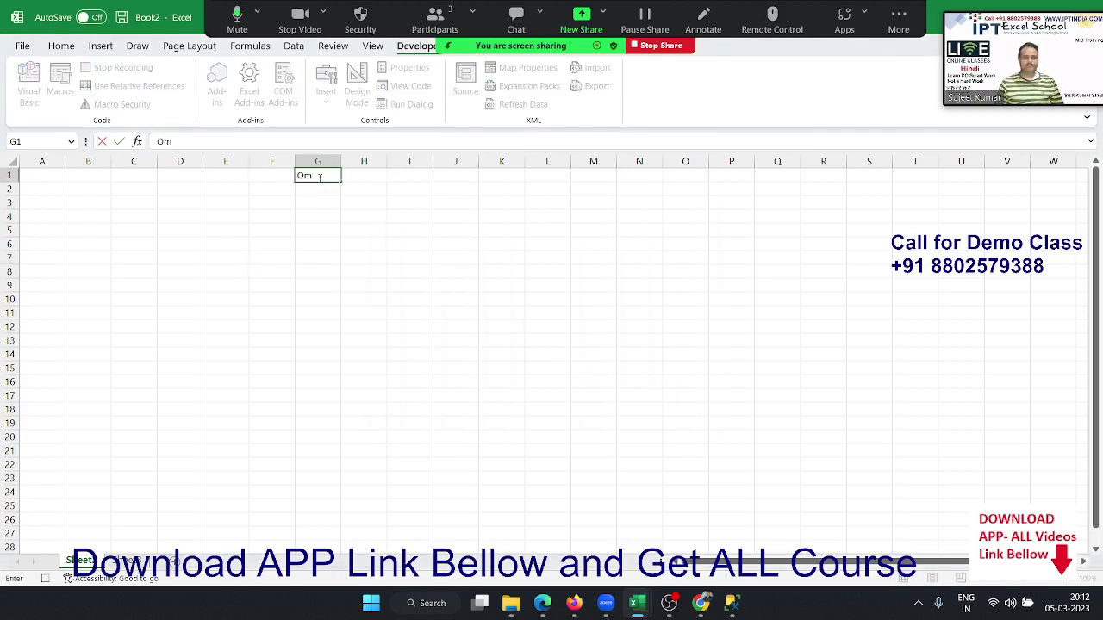
pyautogui.press('Return')
pyautogui.click(162, 89)
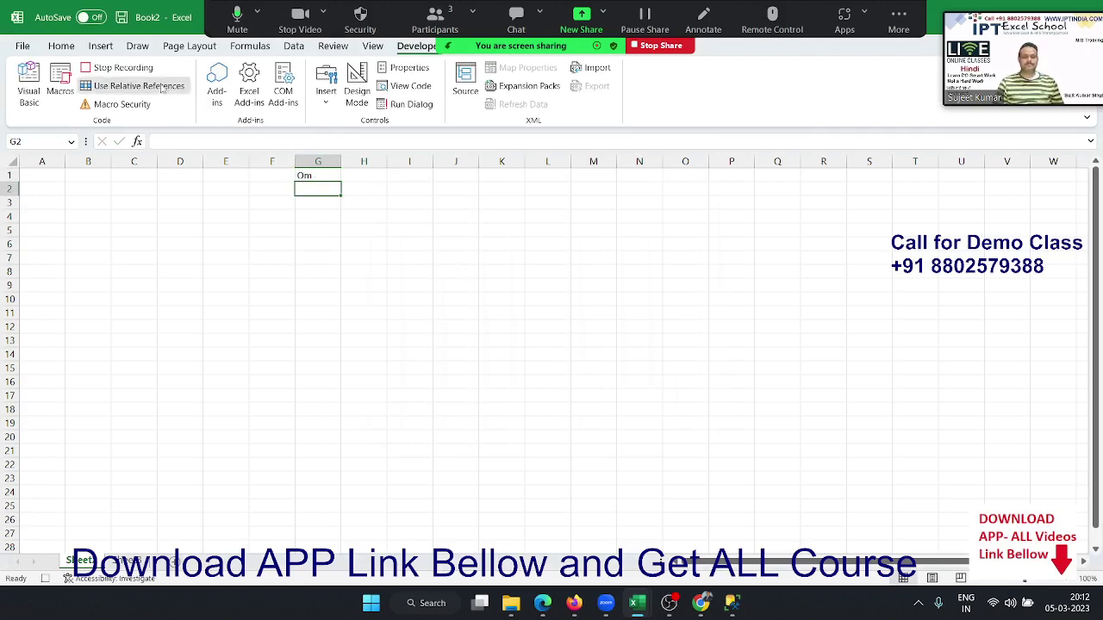
pyautogui.click(154, 68)
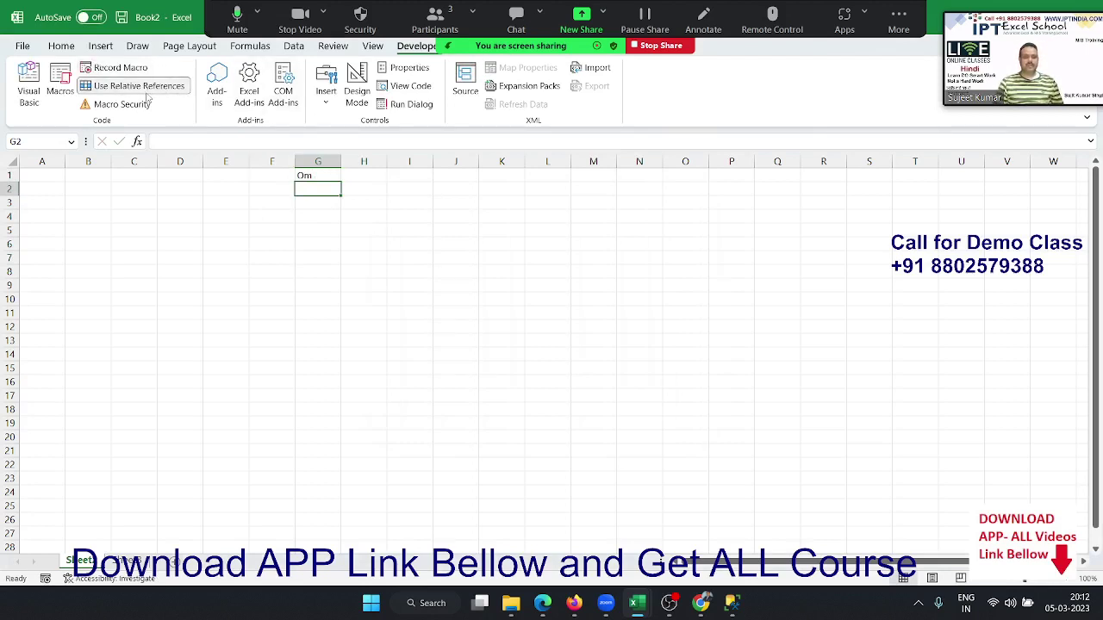
pyautogui.click(320, 248)
pyautogui.hotkey('alt', 'F11')
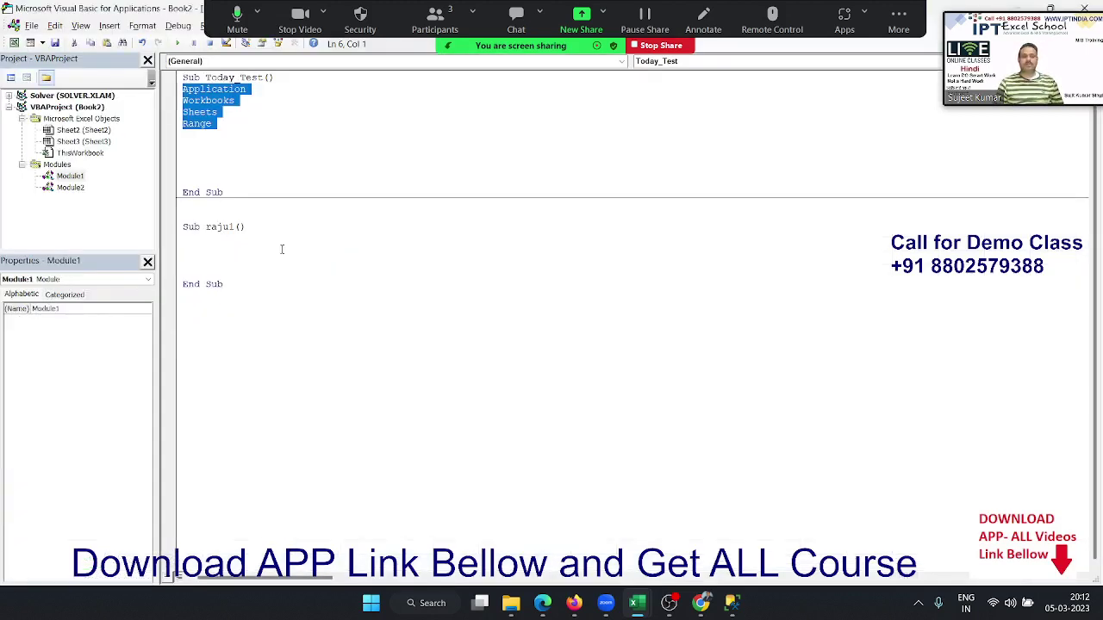
# In Module2, add Sub rrr() setting Range("a1").Value to a sample name, then return to Excel.
pyautogui.doubleClick(71, 187)
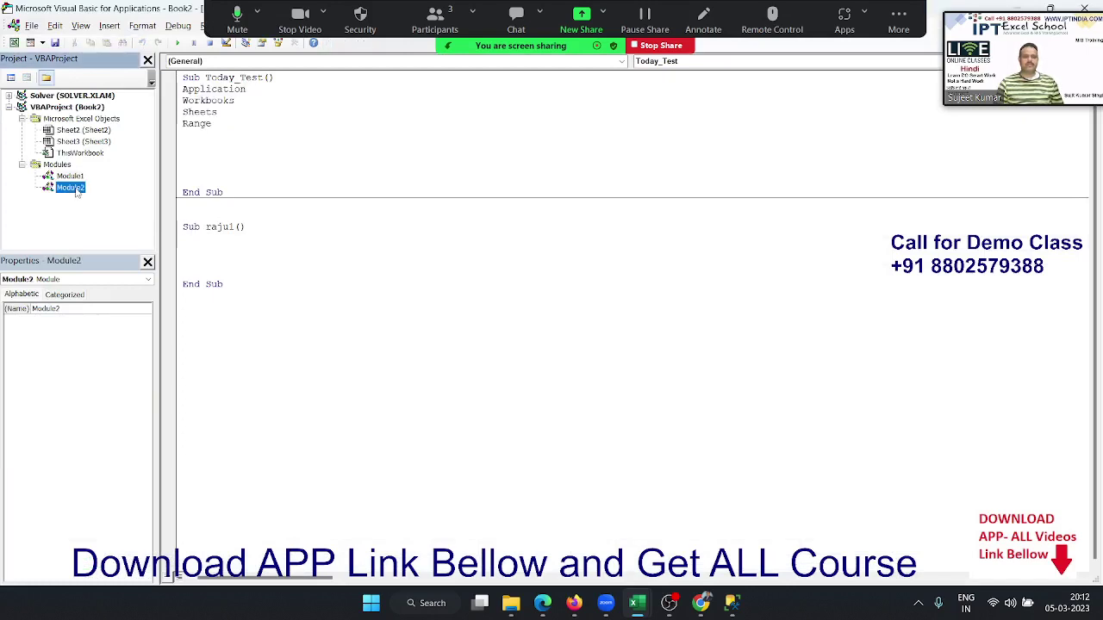
pyautogui.click(269, 206)
pyautogui.write('ub ')
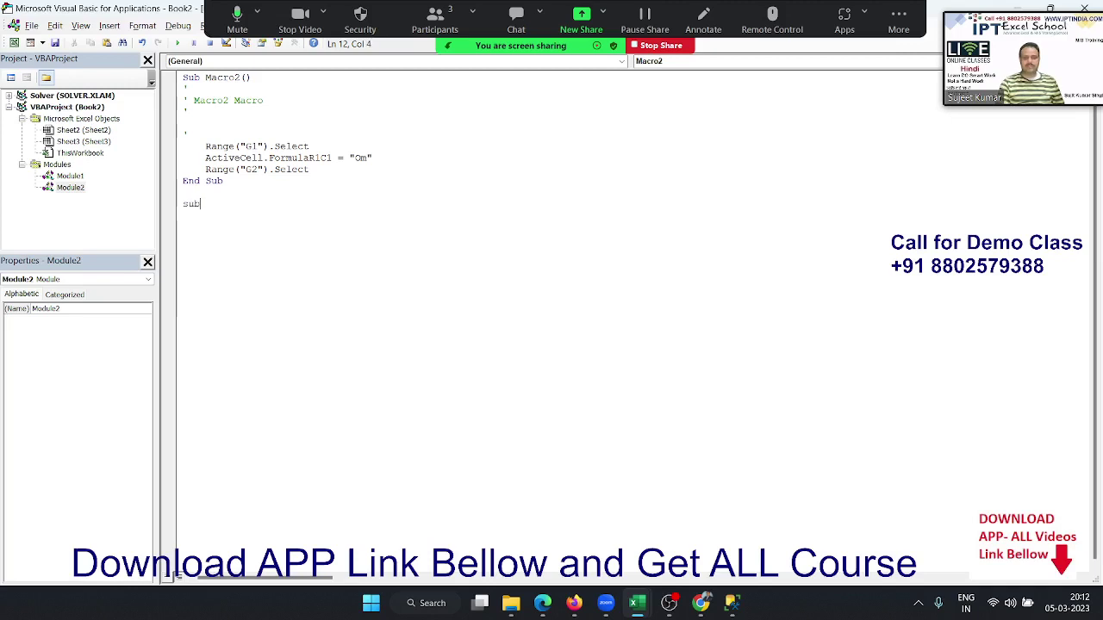
pyautogui.write('r')
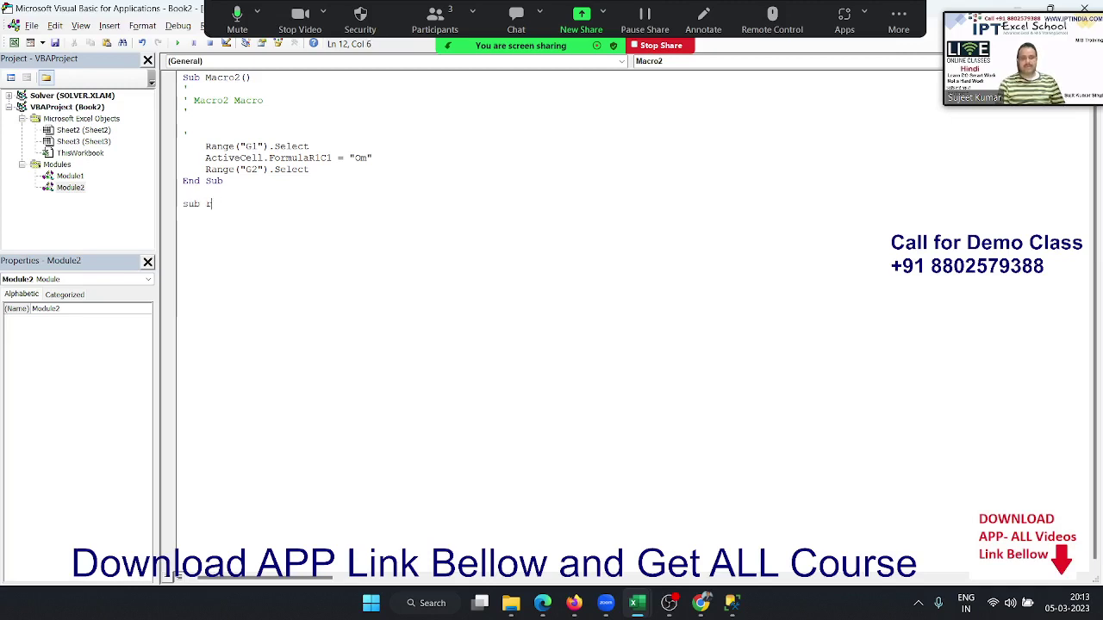
pyautogui.write('rr(')
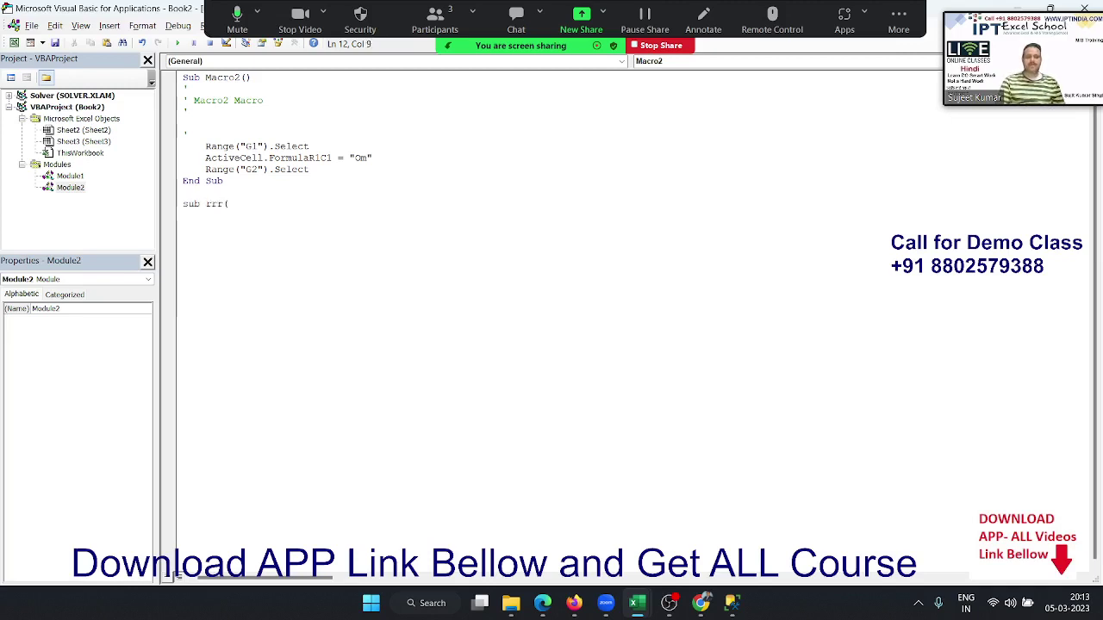
pyautogui.press('Return')
pyautogui.write('ra')
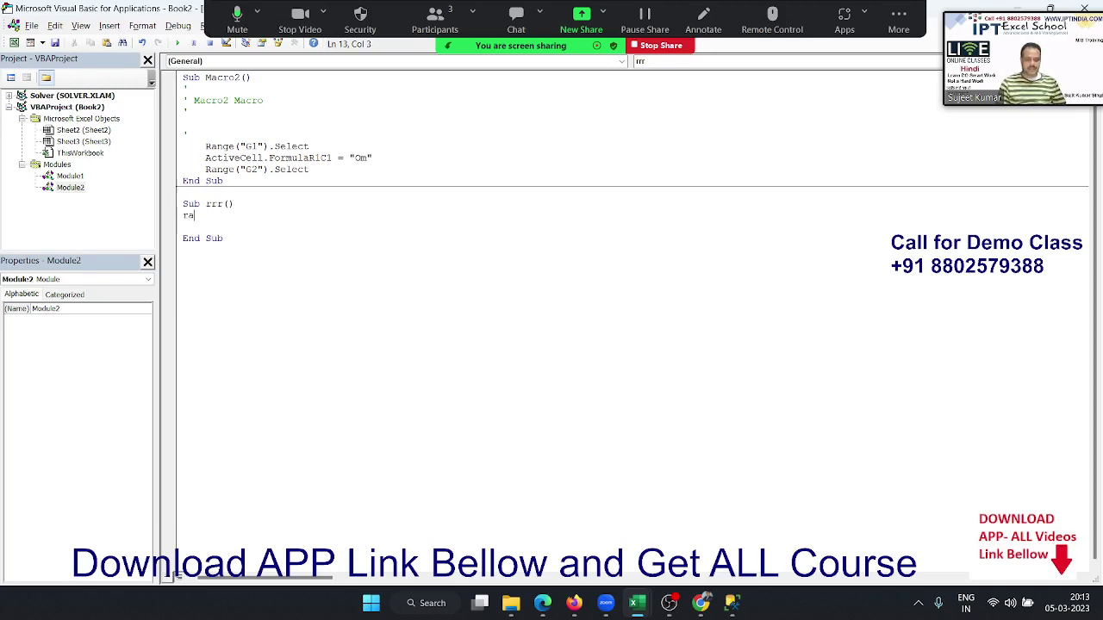
pyautogui.write('nge("')
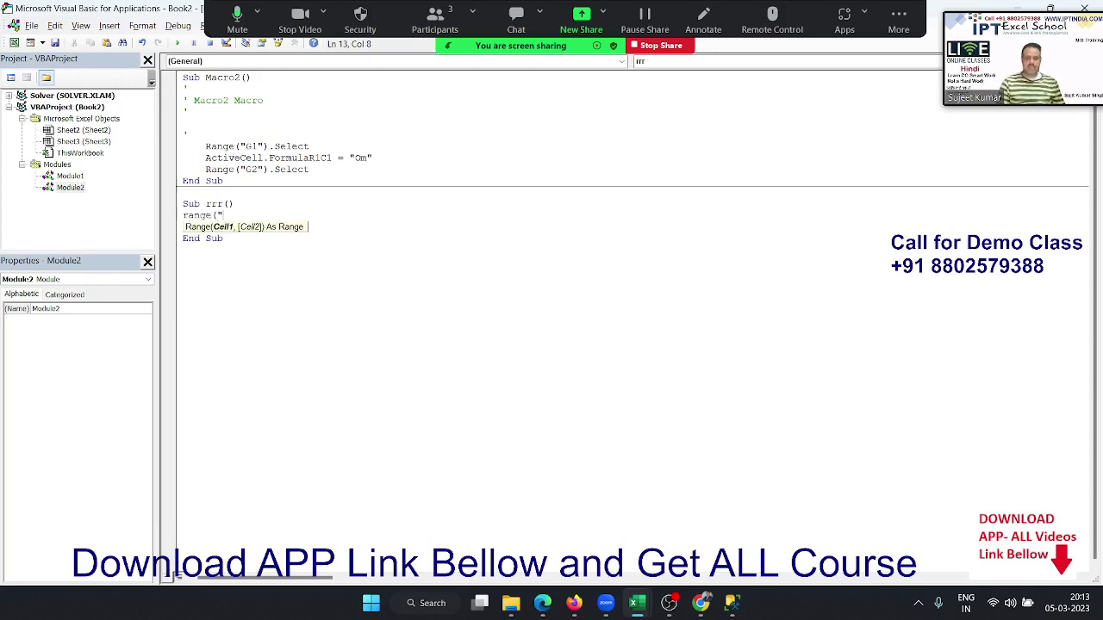
pyautogui.write('a')
pyautogui.press('BackSpace')
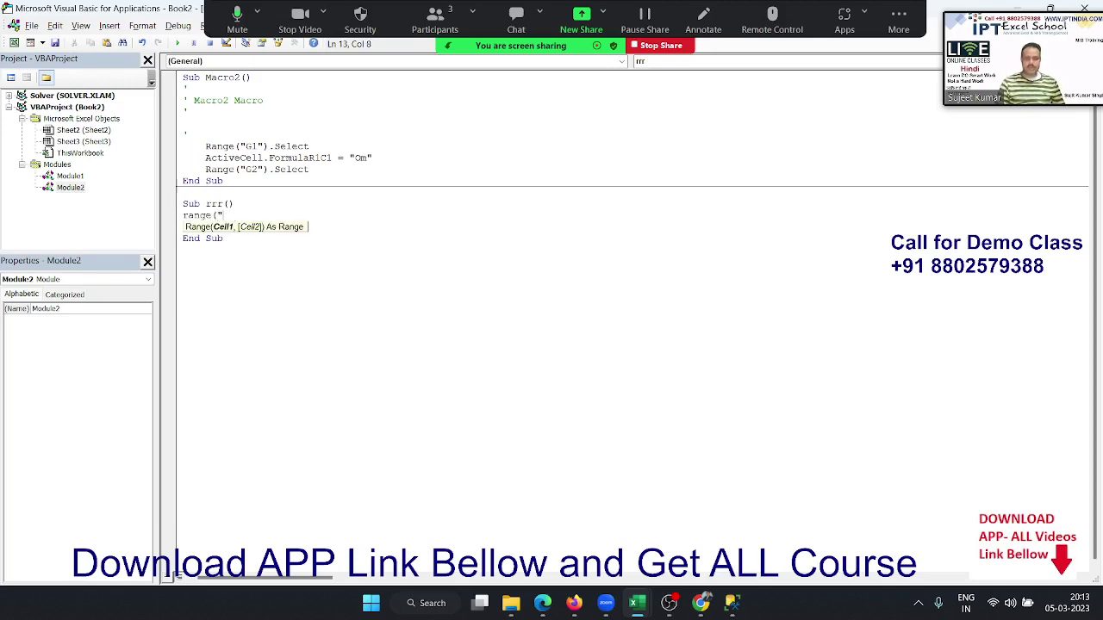
pyautogui.write('a1')
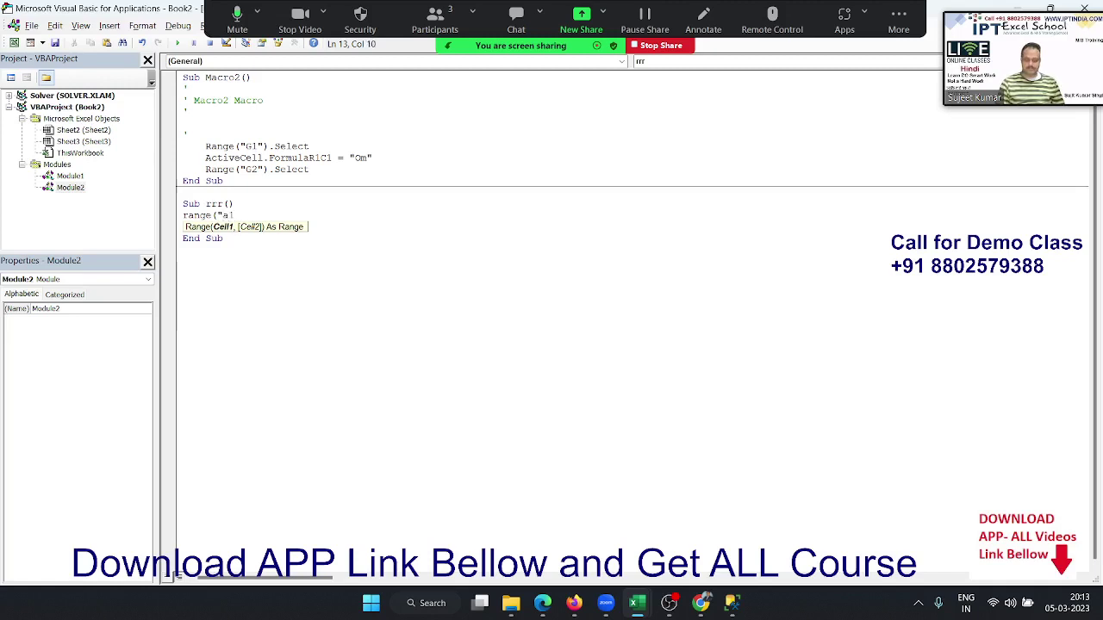
pyautogui.write('").')
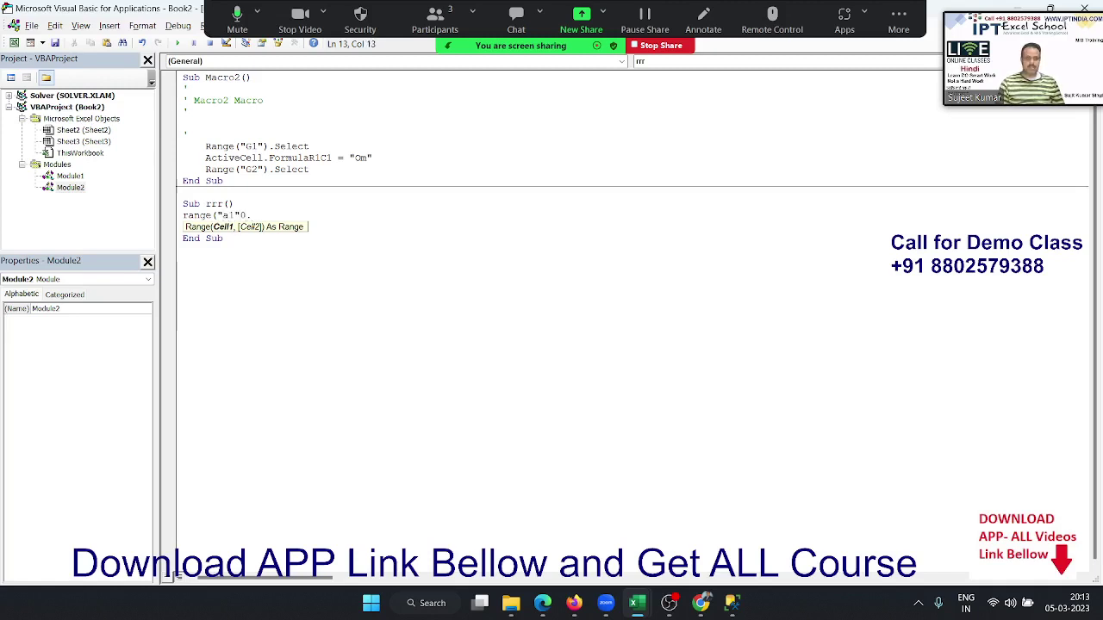
pyautogui.press('BackSpace')
pyautogui.press('BackSpace')
pyautogui.write(').')
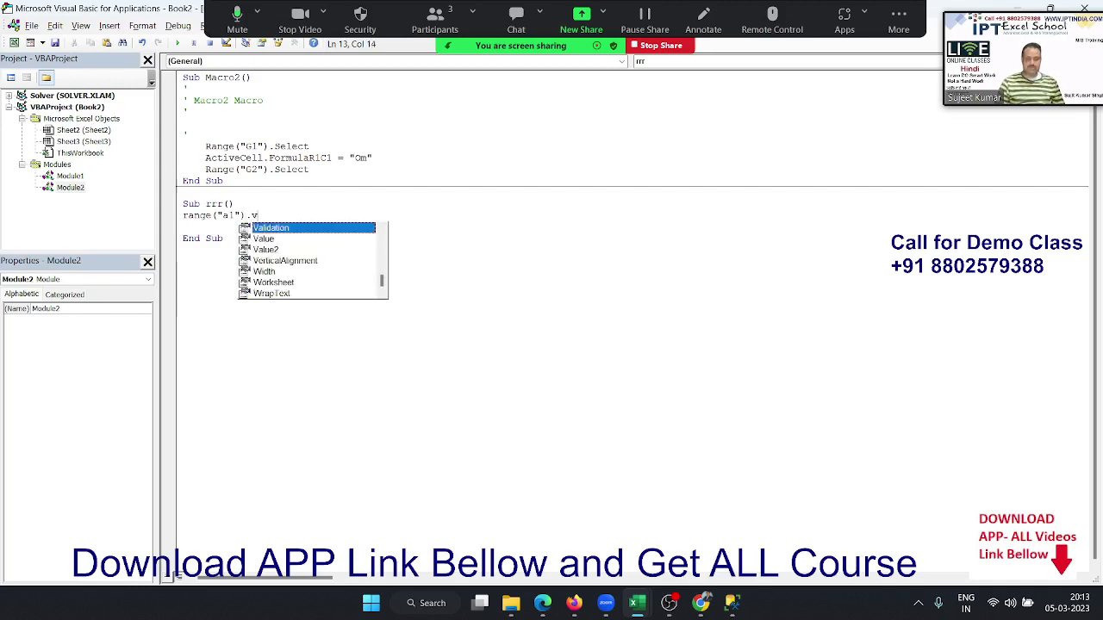
pyautogui.write('Value = ')
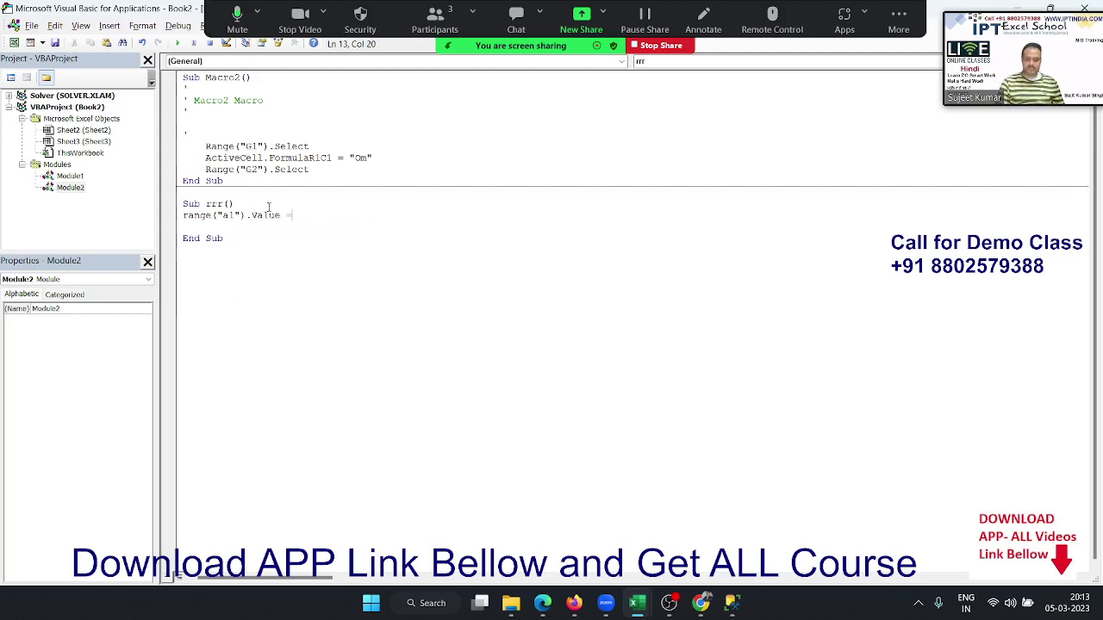
pyautogui.write('"Rav')
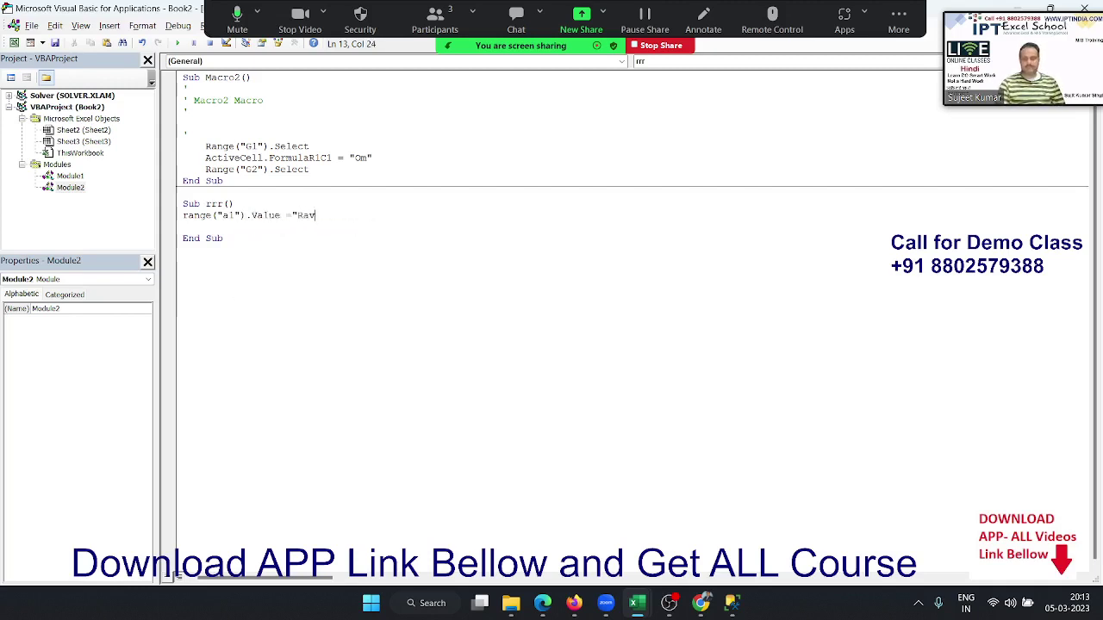
pyautogui.write('i"')
pyautogui.press('Return')
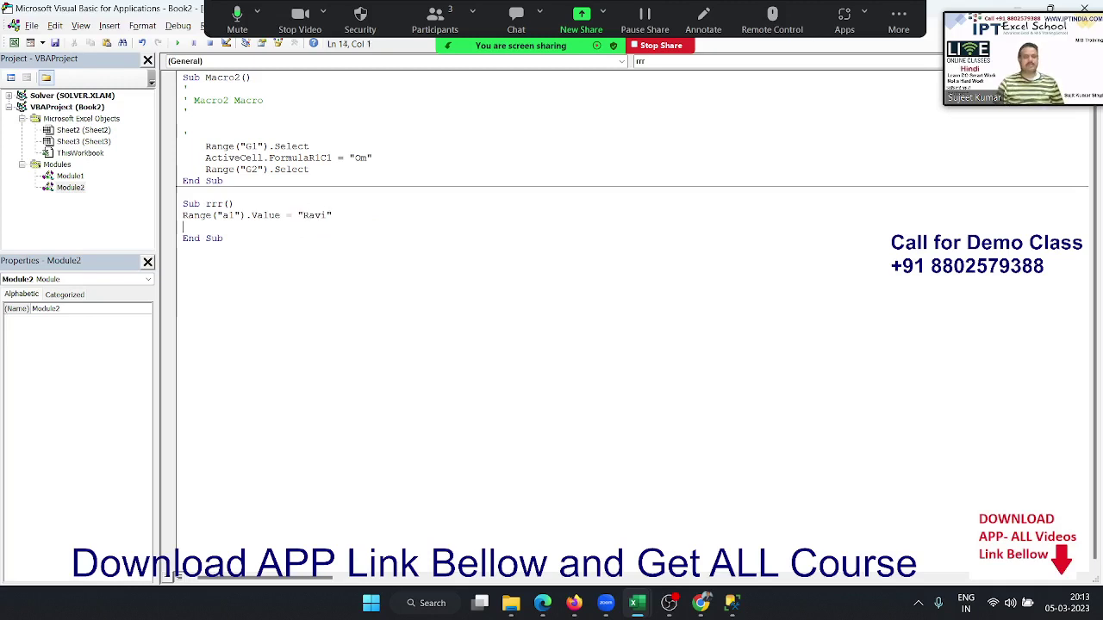
pyautogui.hotkey('alt', 'F11')
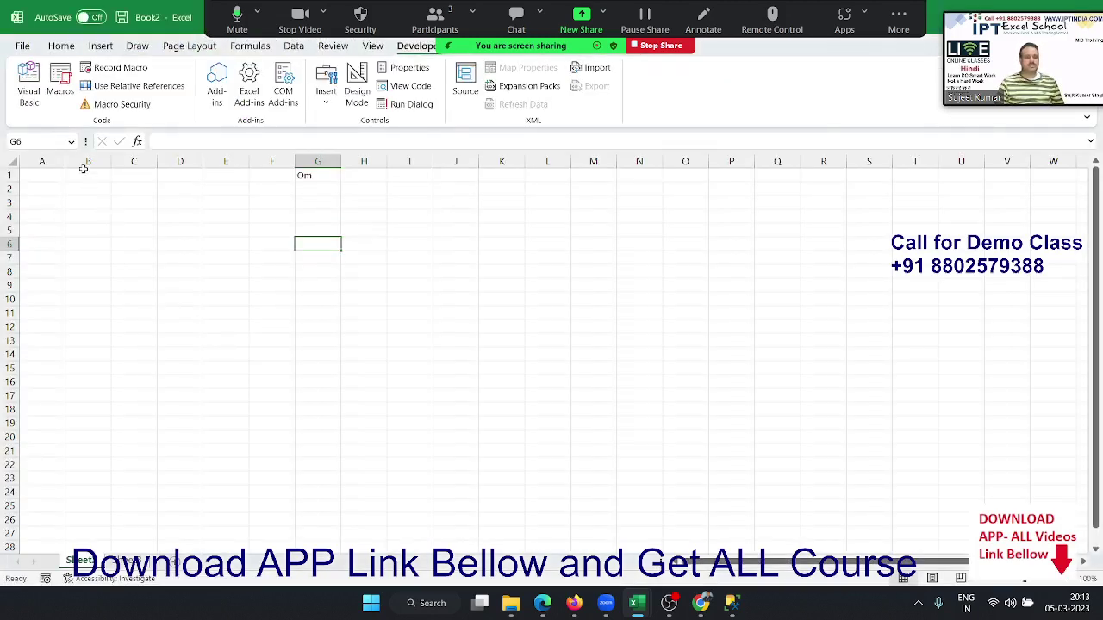
# Run the rrr macro from the Macros list, then reopen the VBA editor.
pyautogui.click(59, 95)
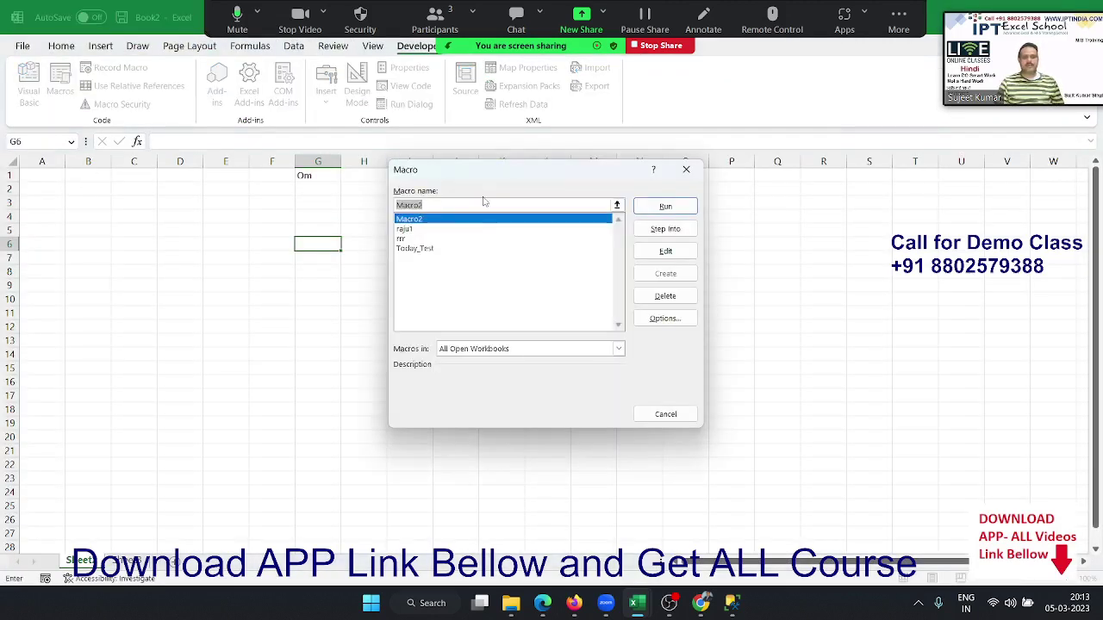
pyautogui.click(416, 239)
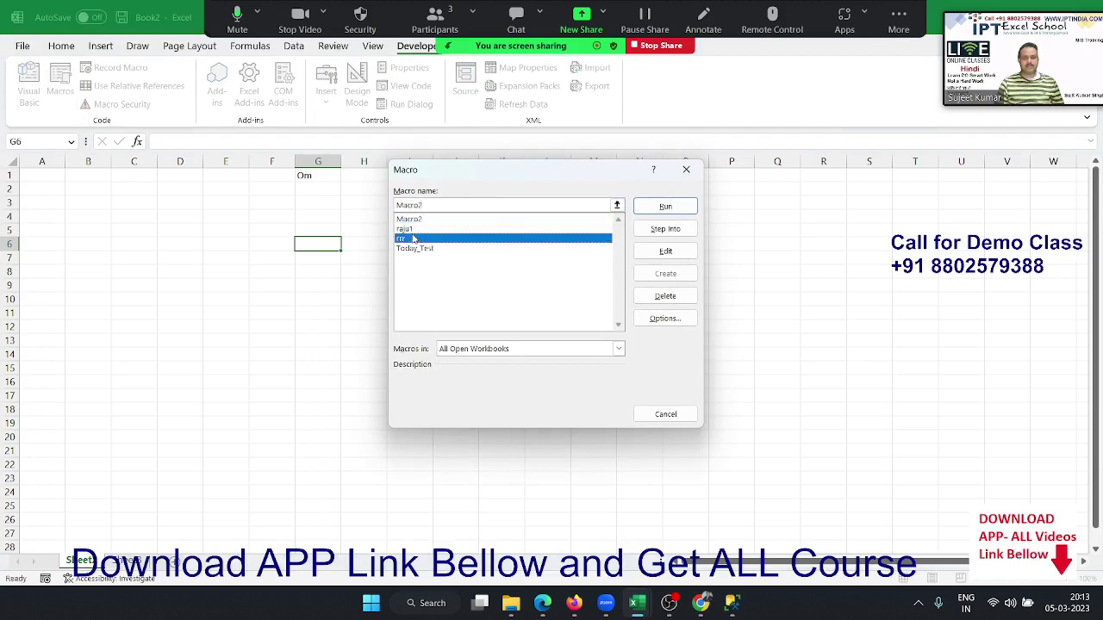
pyautogui.click(655, 208)
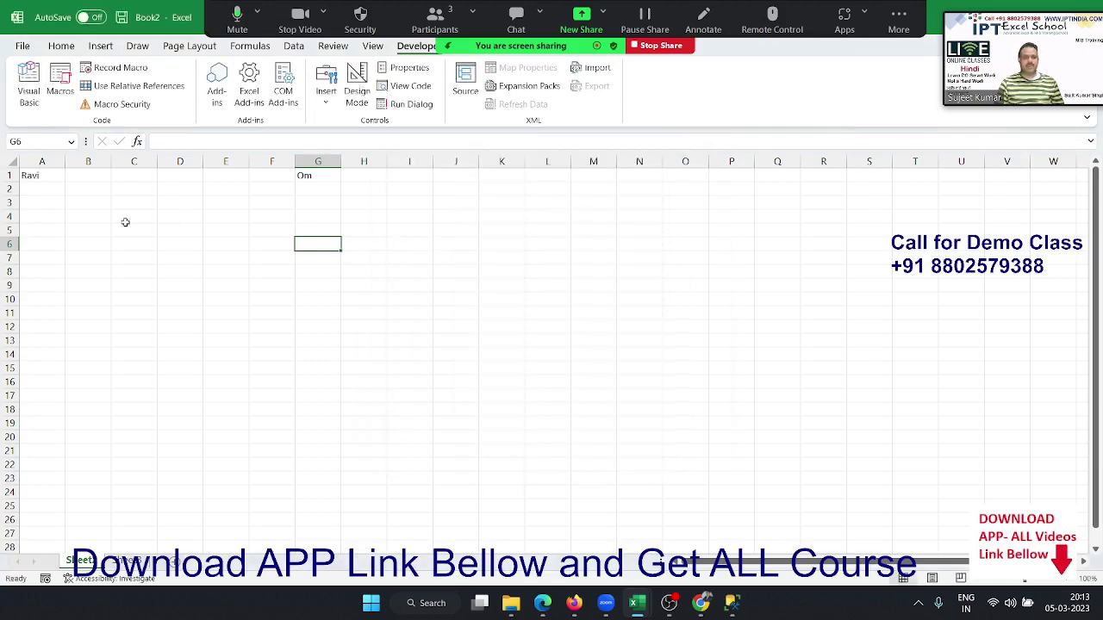
pyautogui.click(50, 187)
pyautogui.hotkey('alt', 'F11')
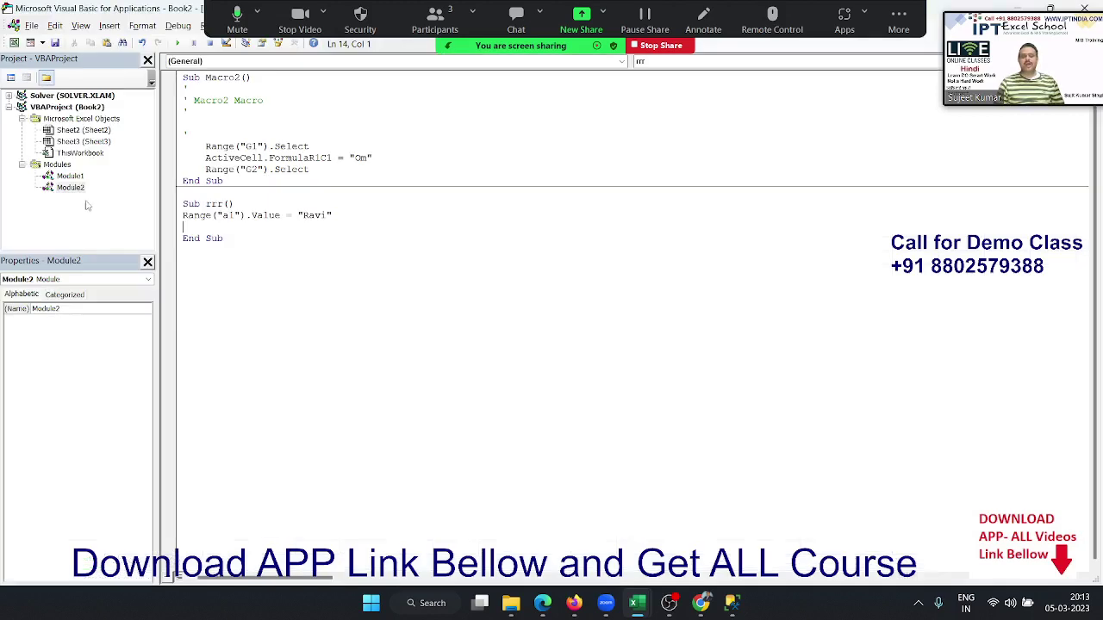
pyautogui.moveTo(297, 188); pyautogui.dragTo(184, 131)
pyautogui.moveTo(338, 215); pyautogui.dragTo(183, 203)
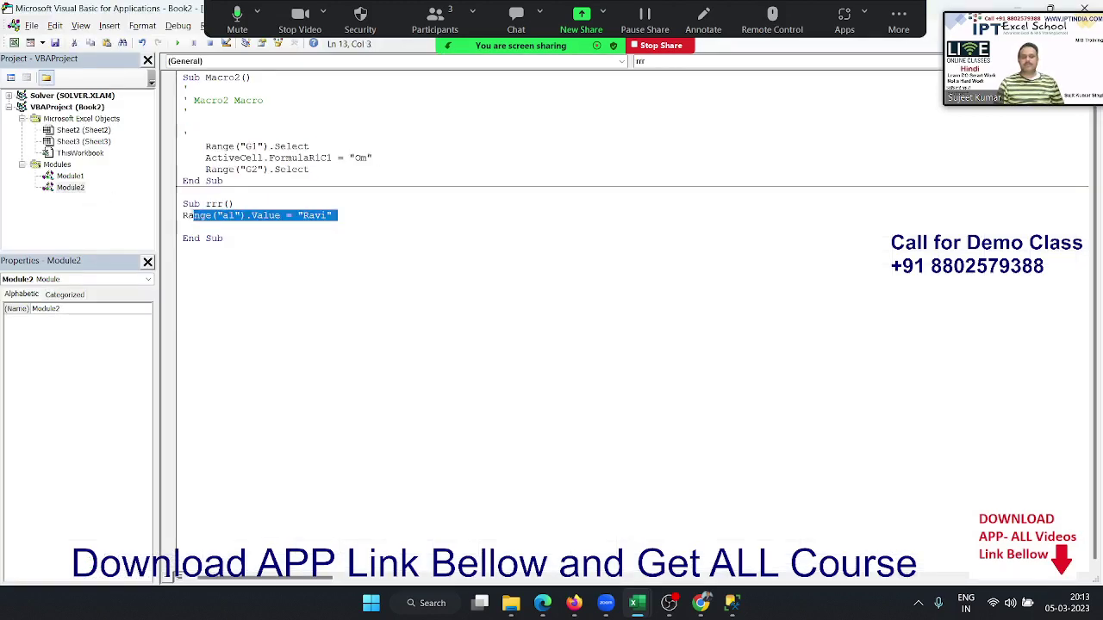
pyautogui.moveTo(263, 169); pyautogui.dragTo(190, 134)
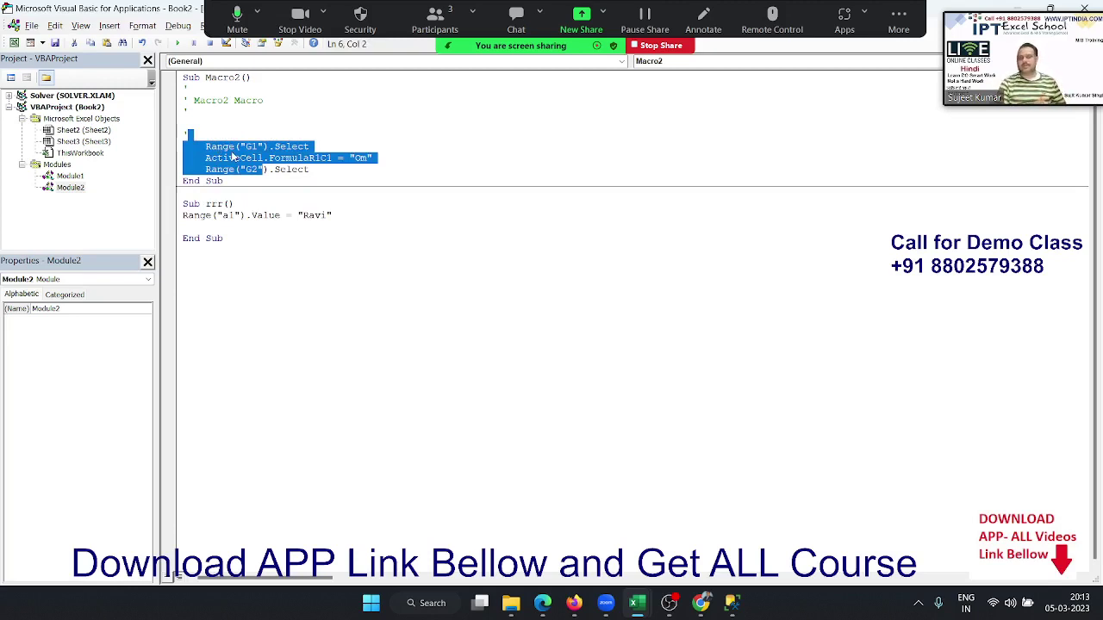
pyautogui.click(242, 226)
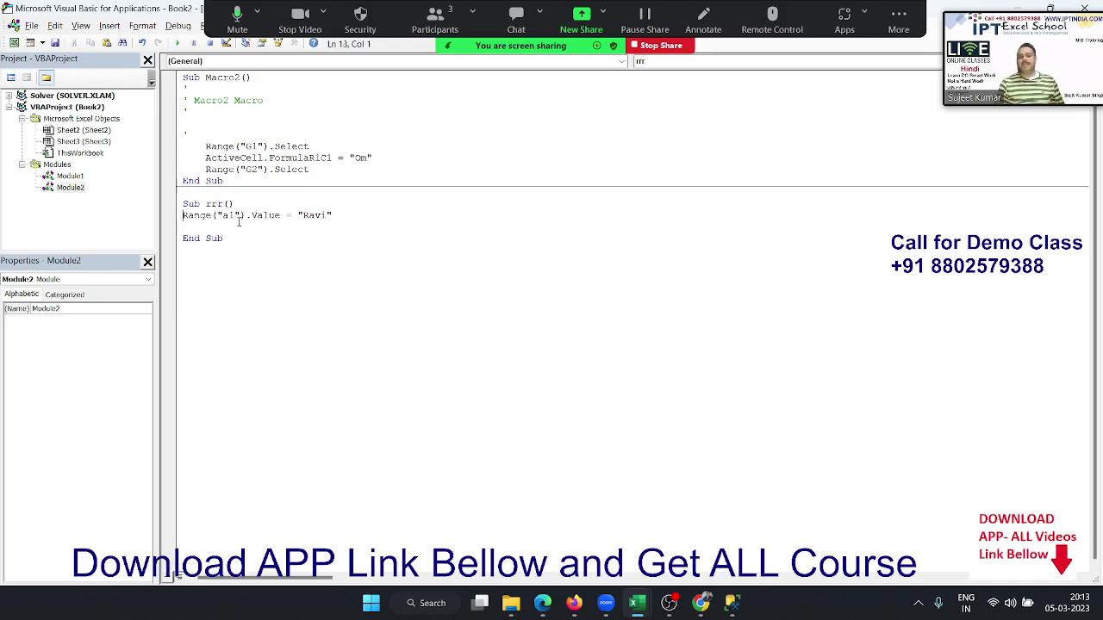
pyautogui.hotkey('shift', 'Up')
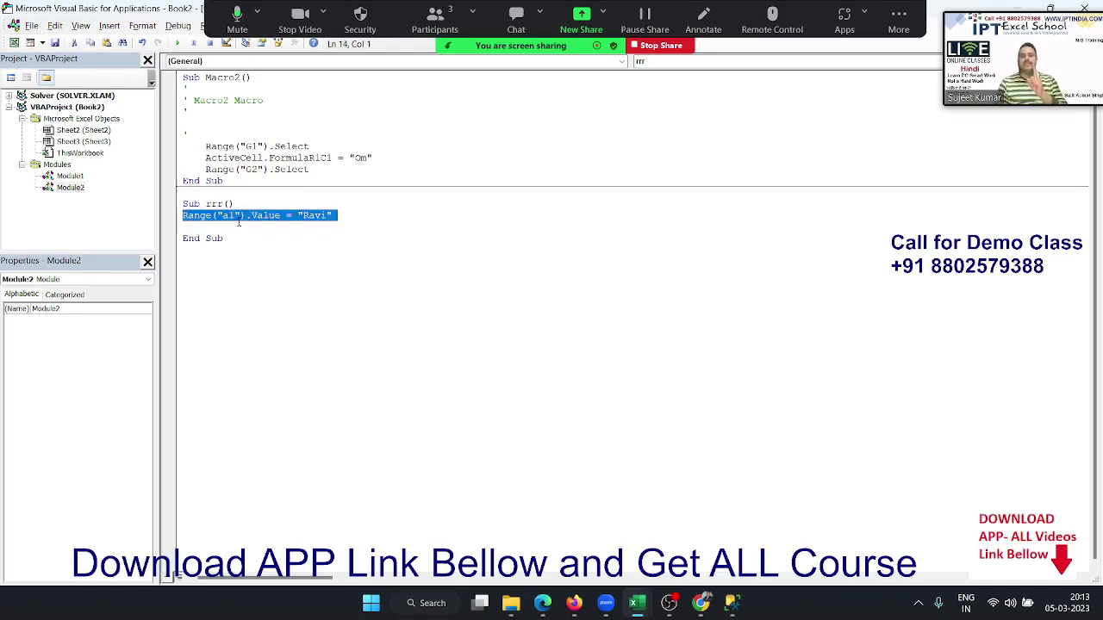
pyautogui.press('Up')
pyautogui.press('Up')
pyautogui.press('Up')
pyautogui.hotkey('shift', 'Down')
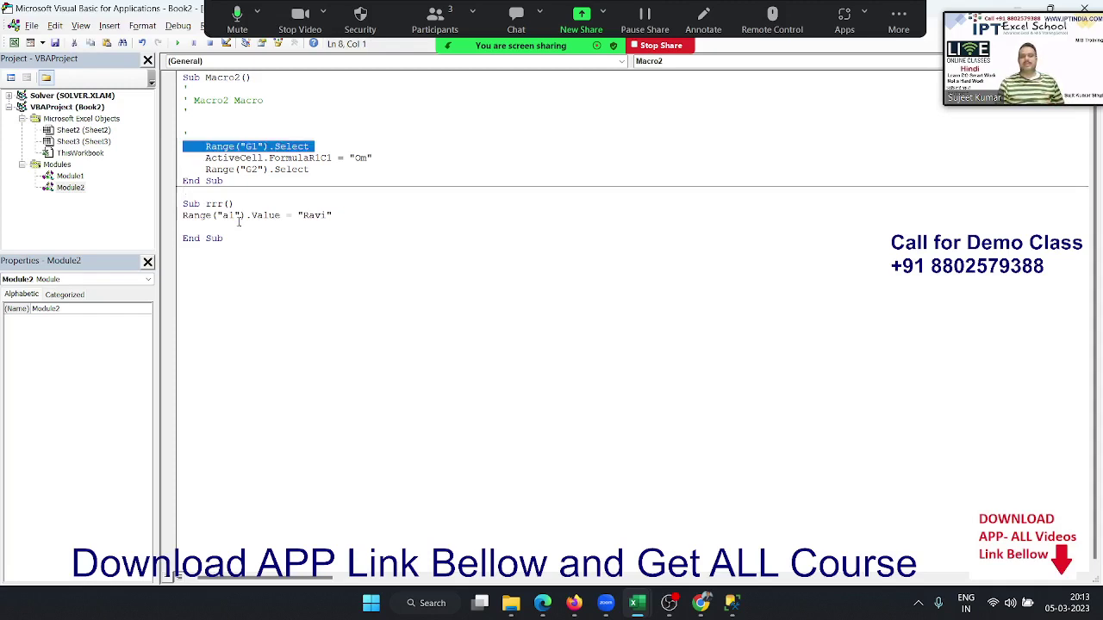
pyautogui.hotkey('shift', 'Down')
pyautogui.hotkey('shift', 'Down')
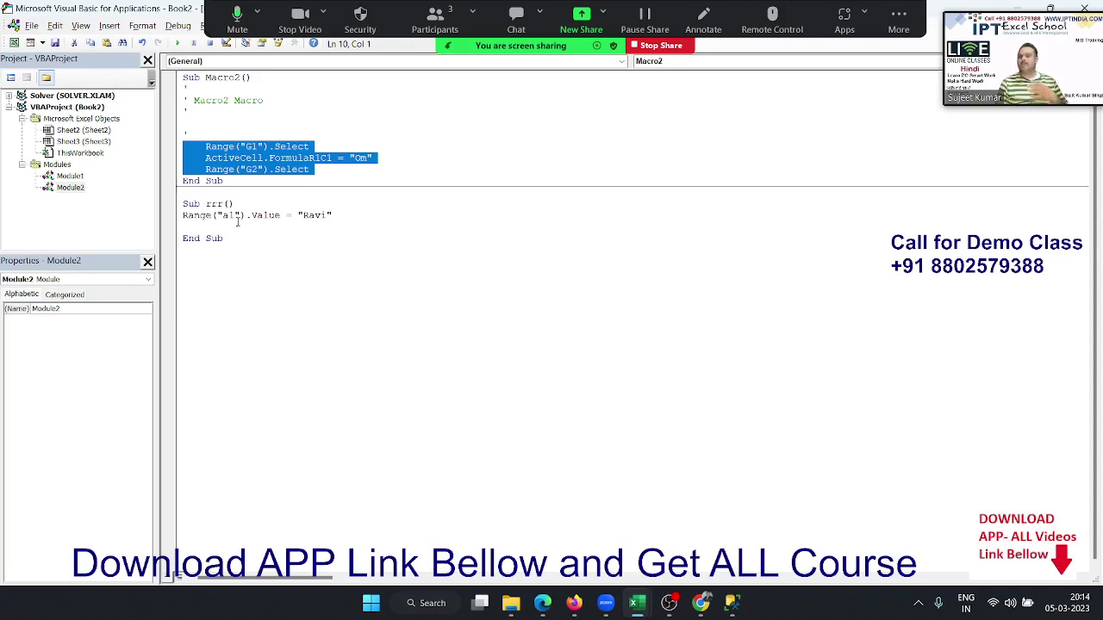
pyautogui.press('Up')
pyautogui.press('Up')
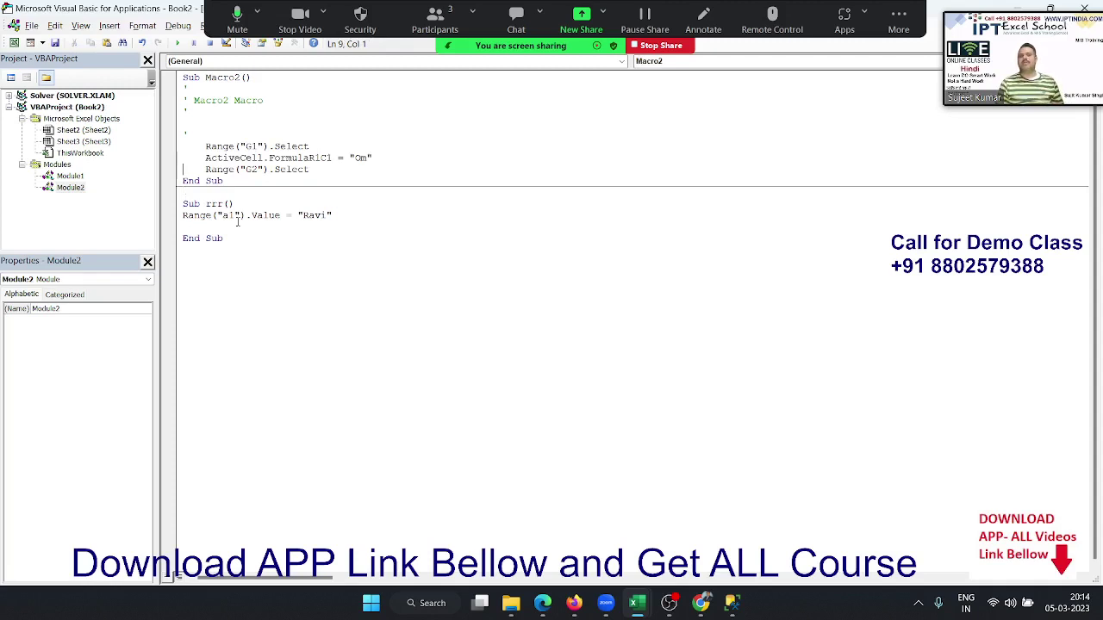
pyautogui.press('Up')
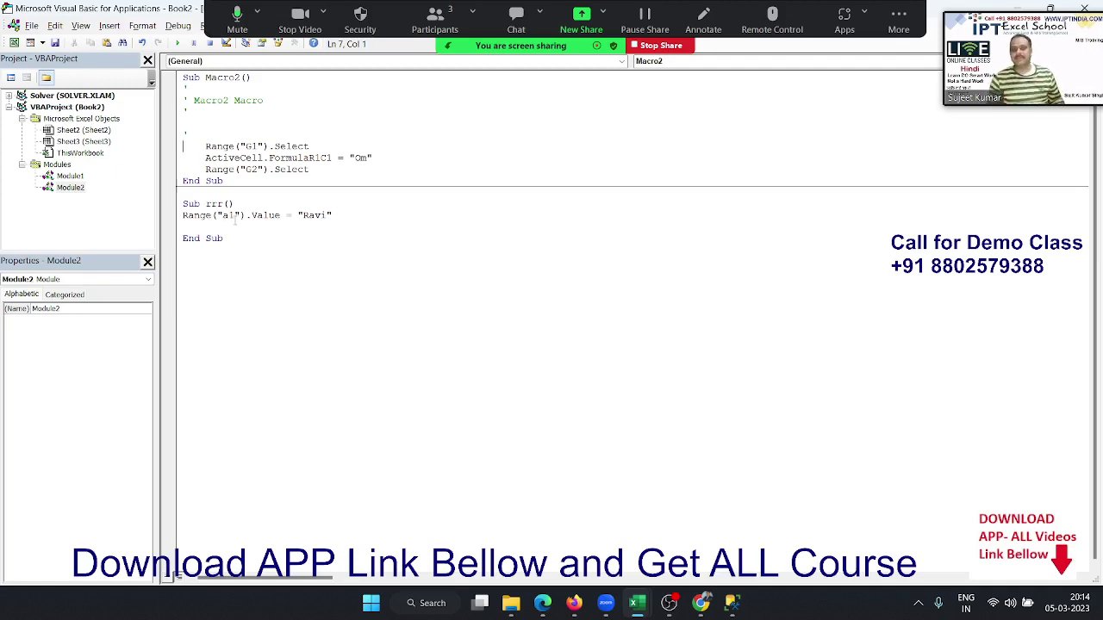
# Highlight Macro2's G1, ActiveCell and Range("G2").Select lines in turn.
pyautogui.press('Up')
pyautogui.press('Up')
pyautogui.press('Up')
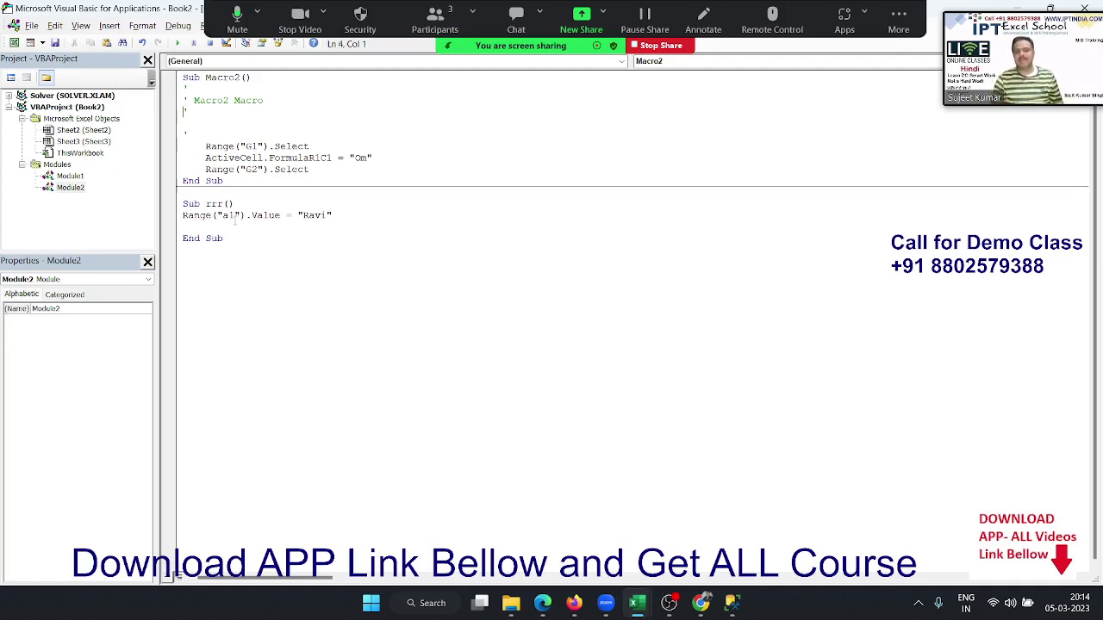
pyautogui.press('Down')
pyautogui.press('Down')
pyautogui.press('Down')
pyautogui.hotkey('shift', 'Down')
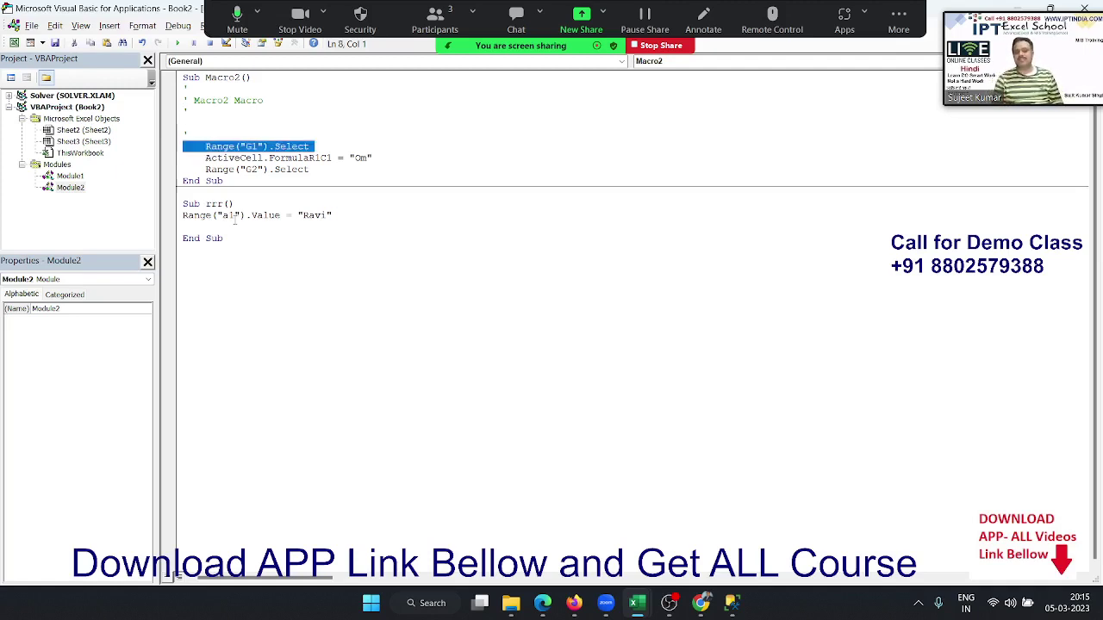
pyautogui.hotkey('shift', 'Down')
pyautogui.hotkey('shift', 'Down')
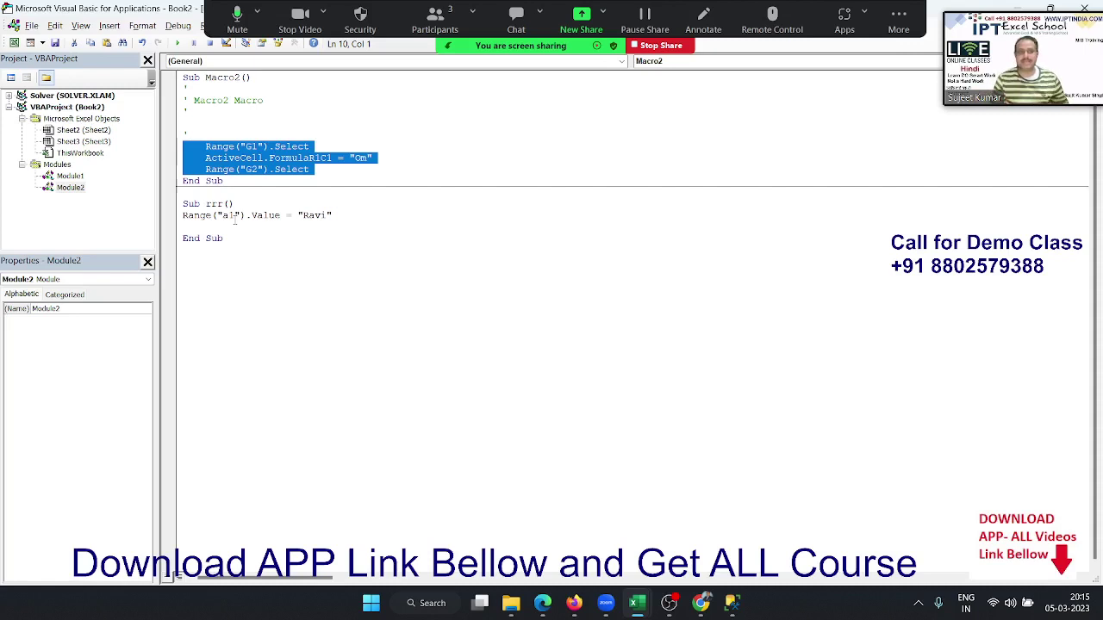
pyautogui.press('Left')
pyautogui.press('Down')
pyautogui.press('Down')
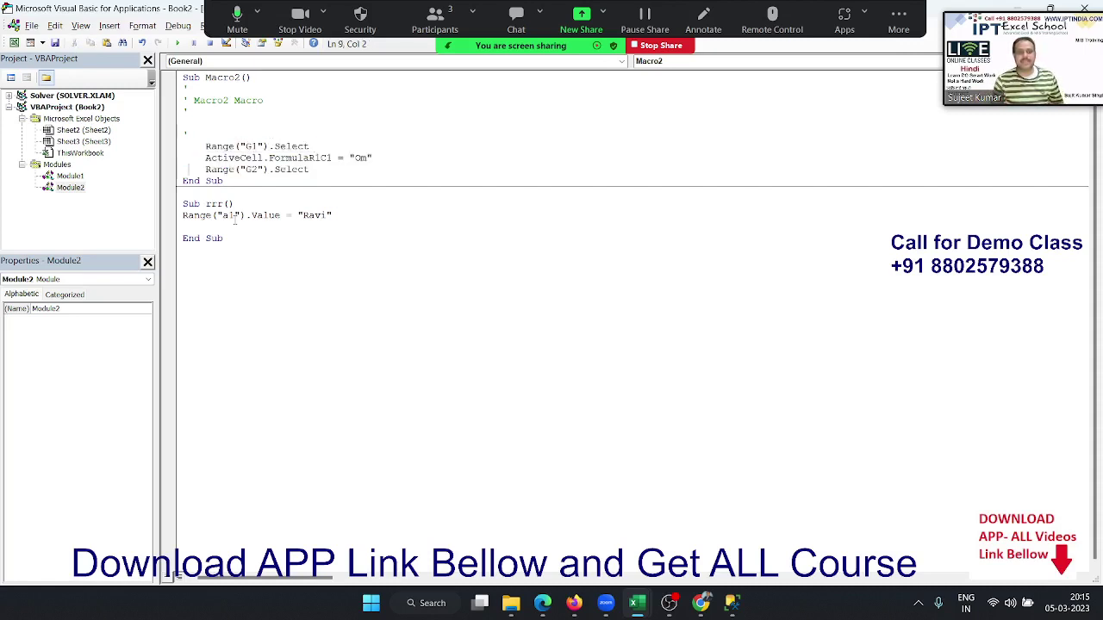
pyautogui.hotkey('shift', 'Down')
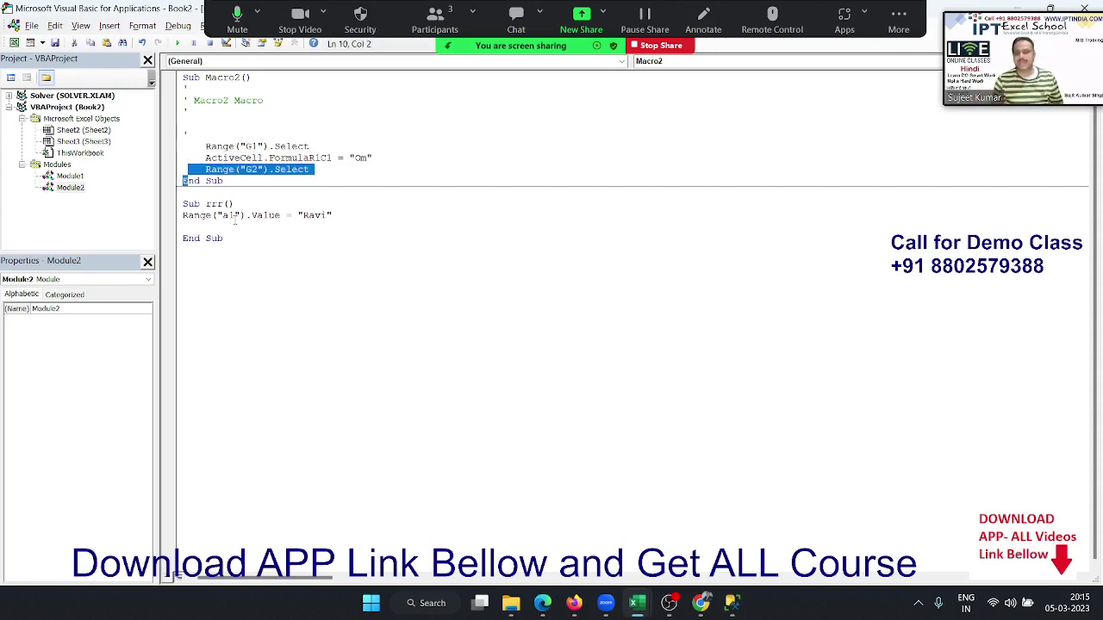
# Compare the rrr Range("a1") line against Macro2's G1 lines by highlighting each.
pyautogui.press('Down')
pyautogui.press('Down')
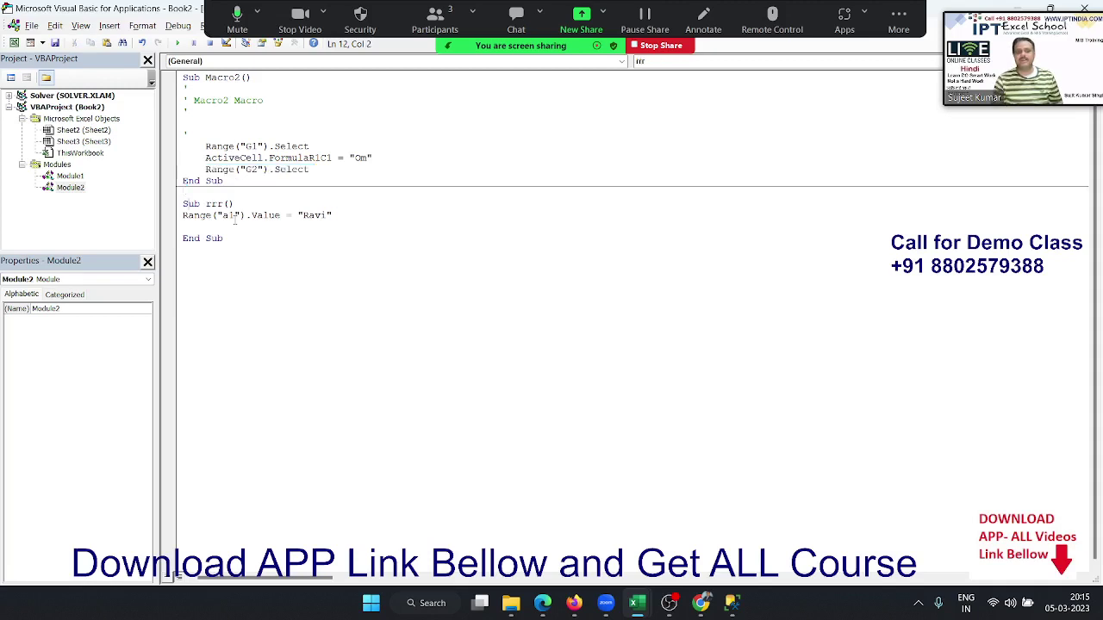
pyautogui.hotkey('shift', 'Down')
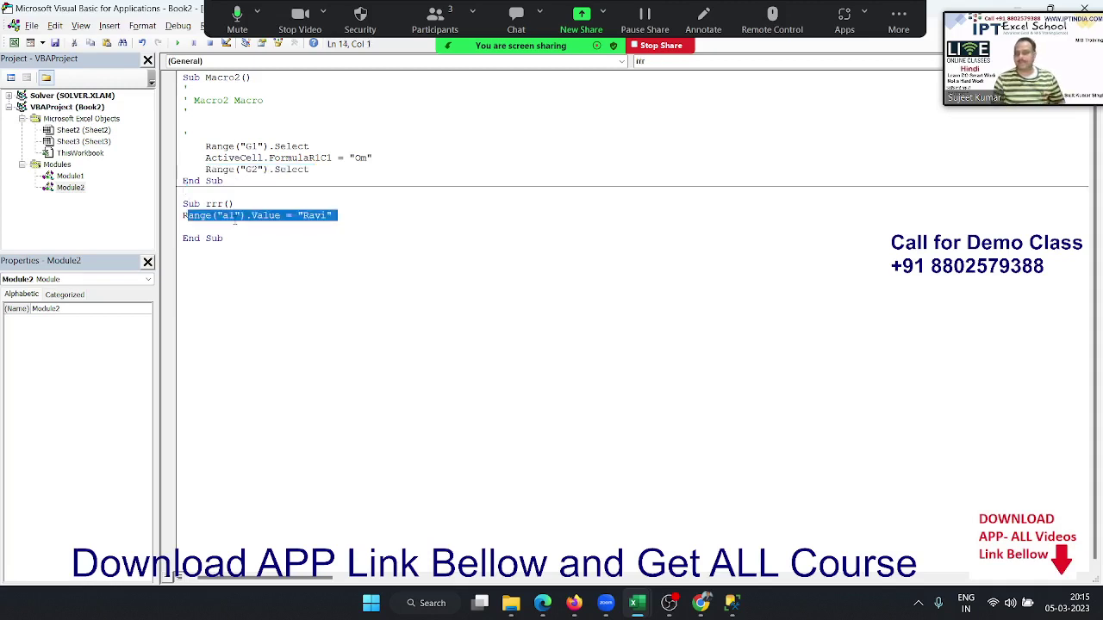
pyautogui.press('Up')
pyautogui.press('Up')
pyautogui.press('Up')
pyautogui.press('Up')
pyautogui.press('Up')
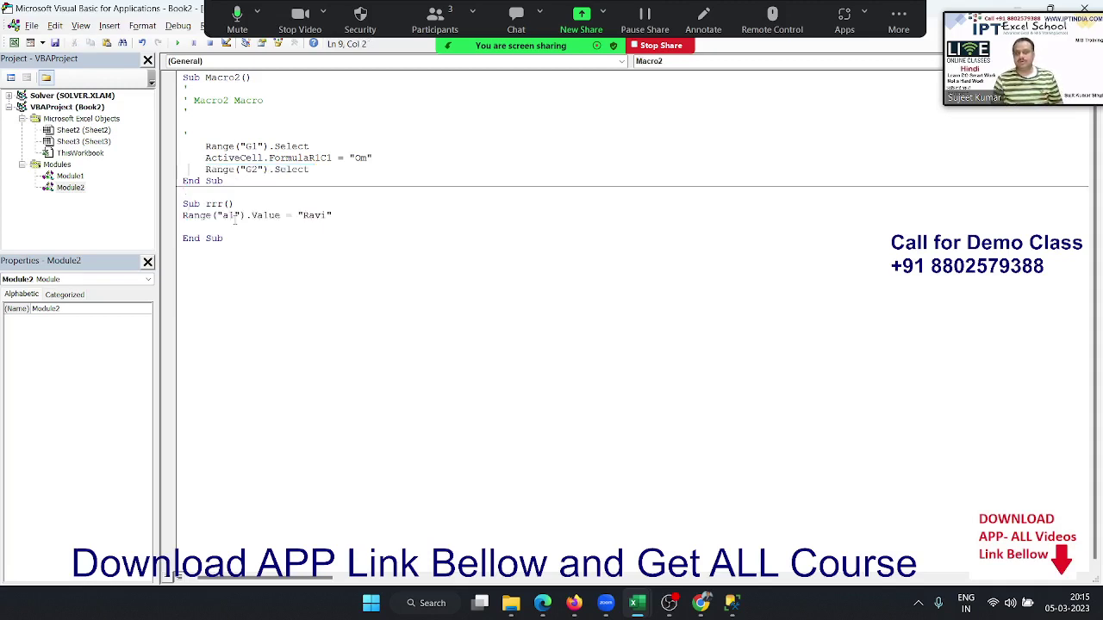
pyautogui.press('Up')
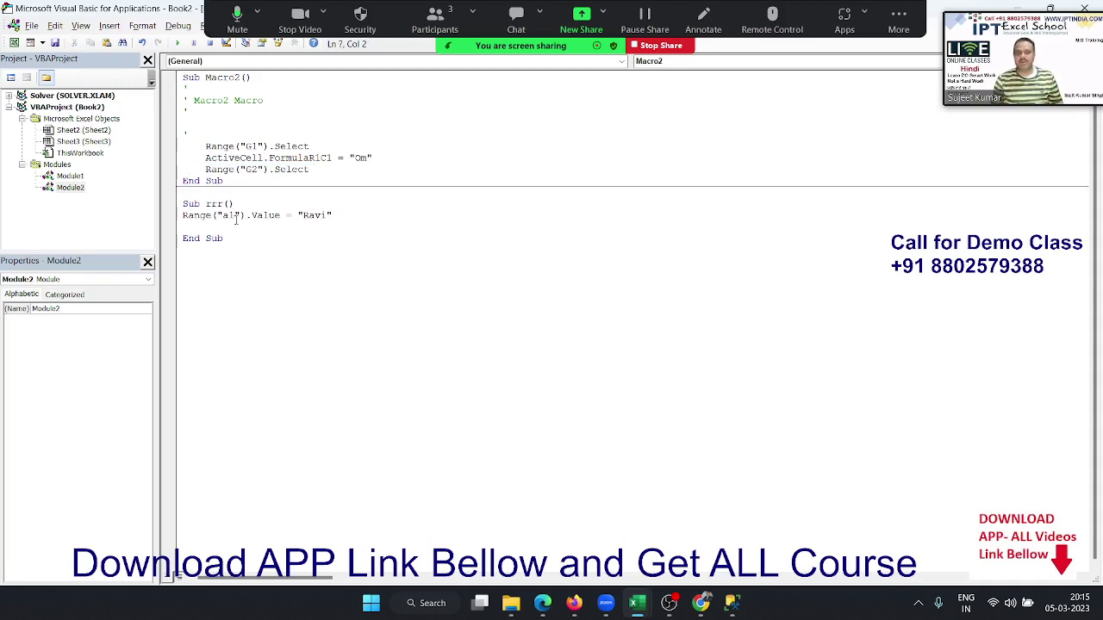
pyautogui.hotkey('shift', 'Down')
pyautogui.hotkey('shift', 'Down')
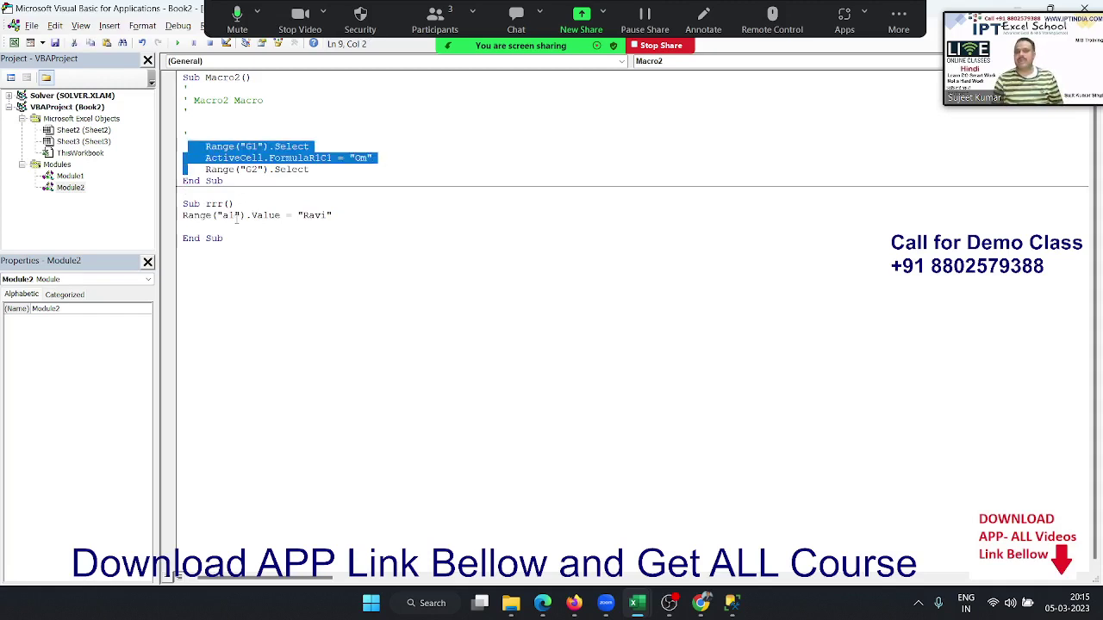
pyautogui.press('Down')
pyautogui.press('Down')
pyautogui.press('Down')
pyautogui.hotkey('shift', 'Down')
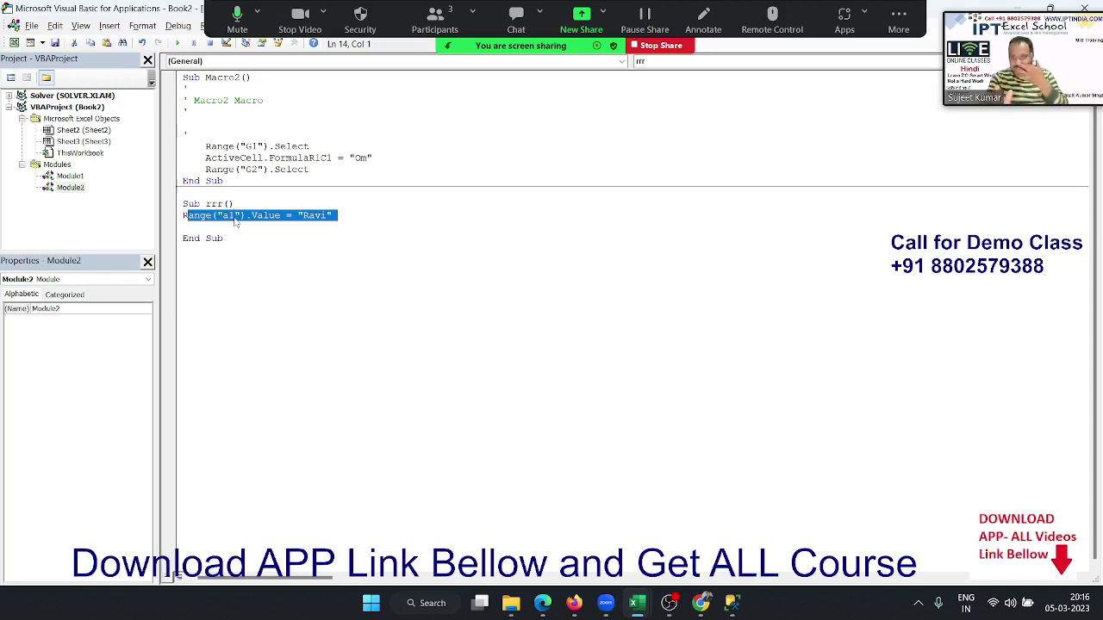
# Clear the code selection and switch back to the Book2 worksheet.
pyautogui.click(235, 222)
pyautogui.press('F5')
pyautogui.hotkey('alt', 'F11')
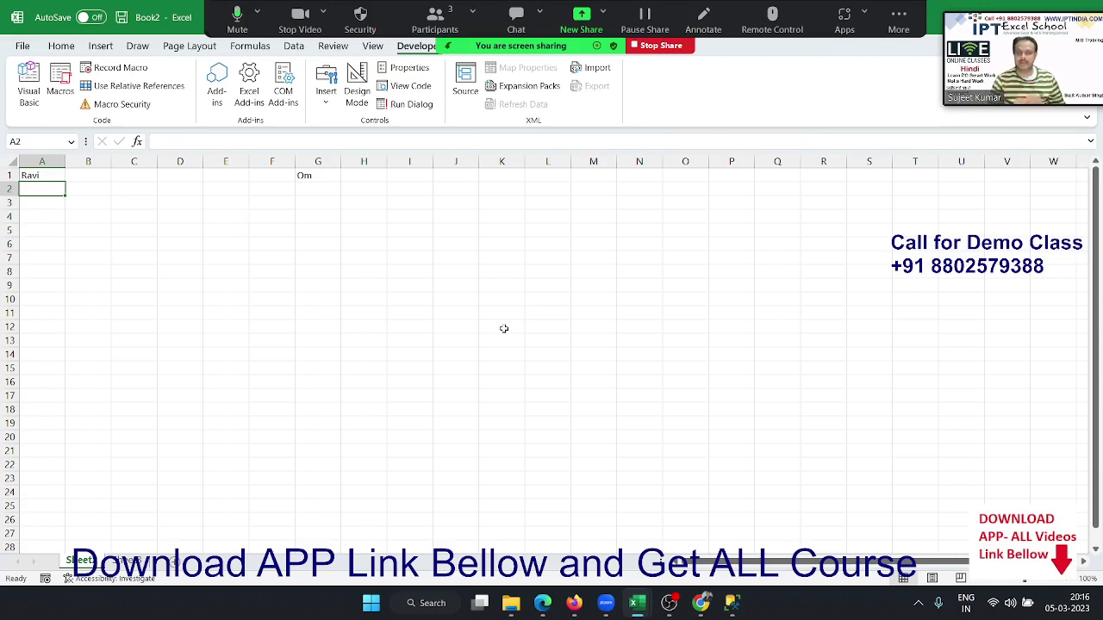
# Record Macro3 copying K2:L5 and pasting it at C24, then view its code.
pyautogui.click(121, 67)
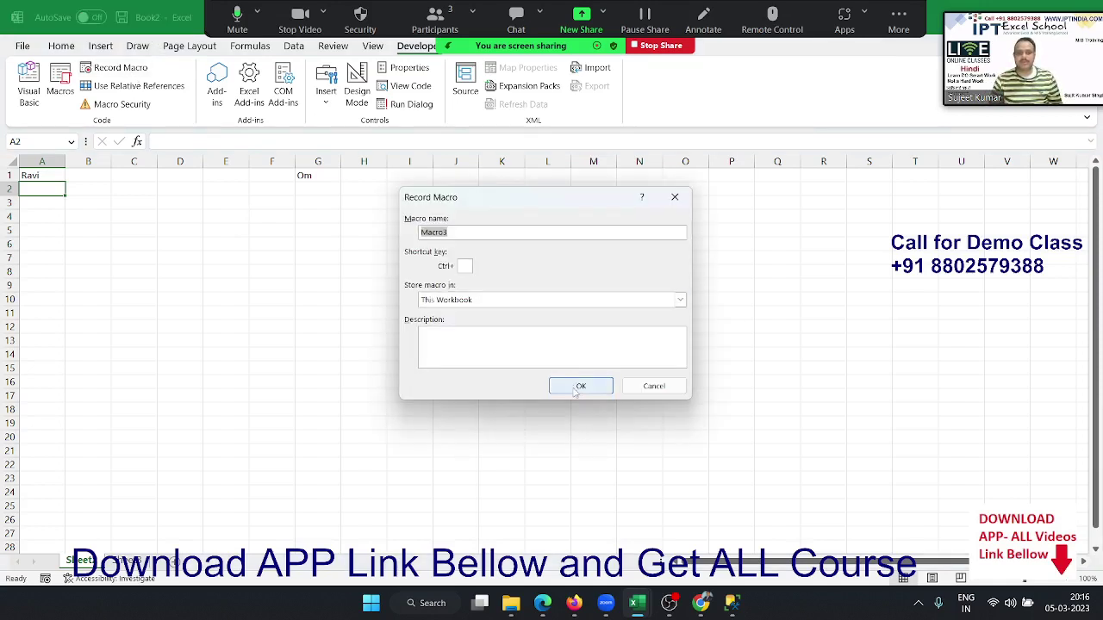
pyautogui.click(580, 385)
pyautogui.moveTo(497, 192); pyautogui.dragTo(554, 228)
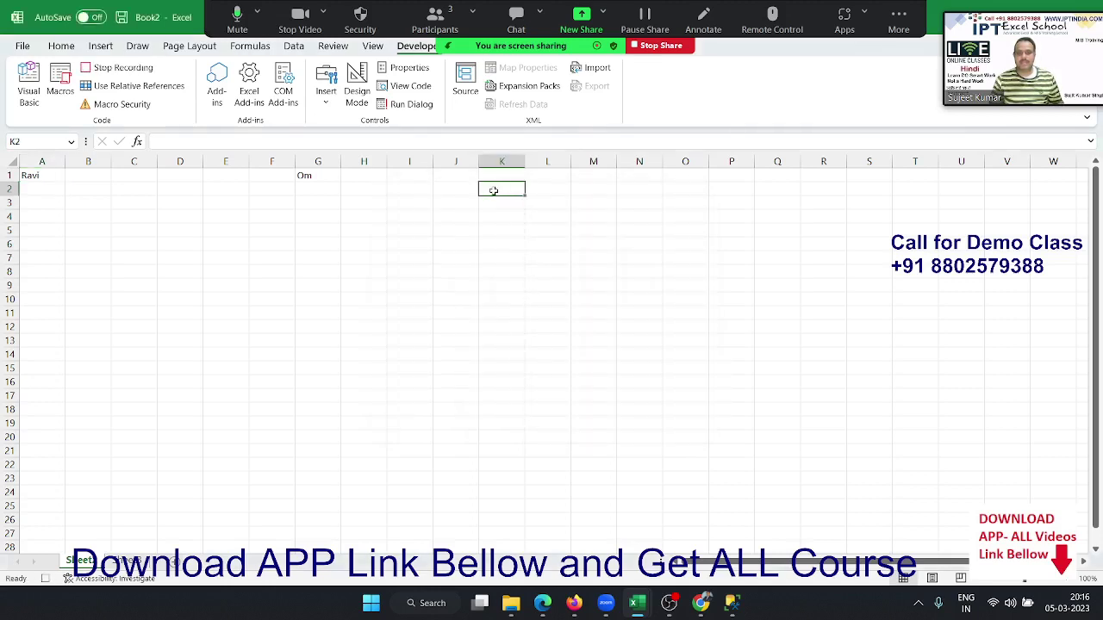
pyautogui.hotkey('ctrl', 'c')
pyautogui.hotkey('ctrl', 'v')
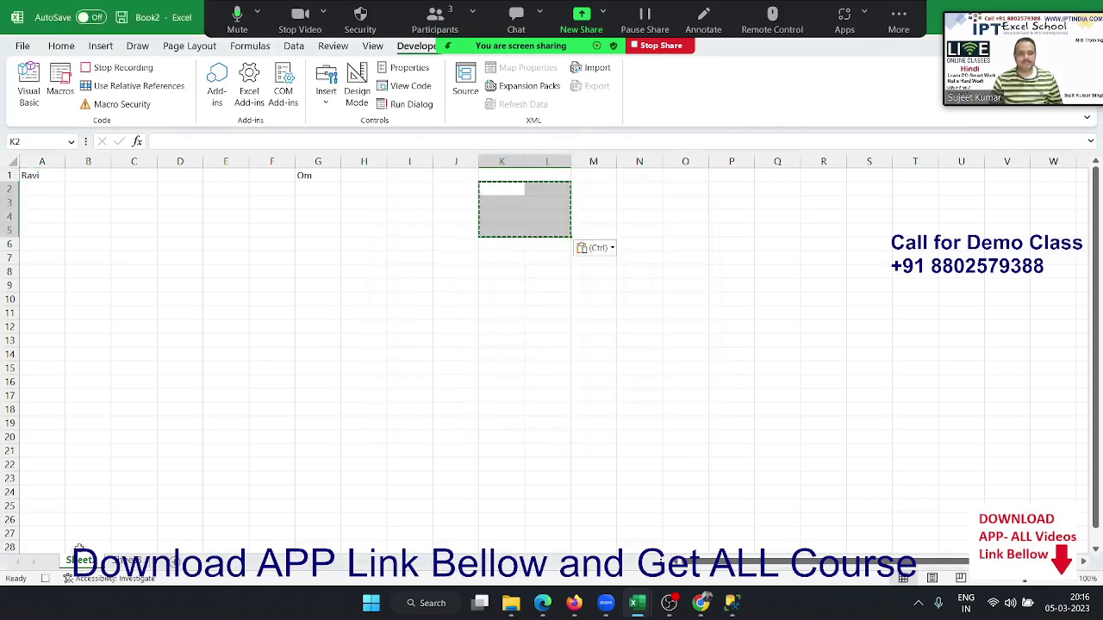
pyautogui.click(122, 490)
pyautogui.hotkey('ctrl', 'v')
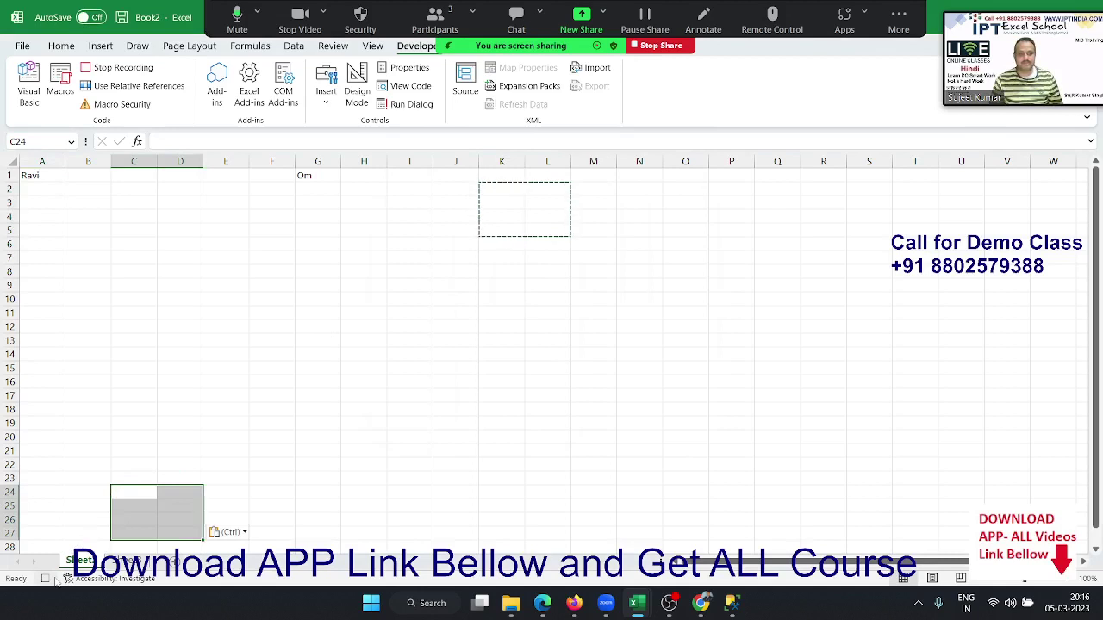
pyautogui.click(45, 579)
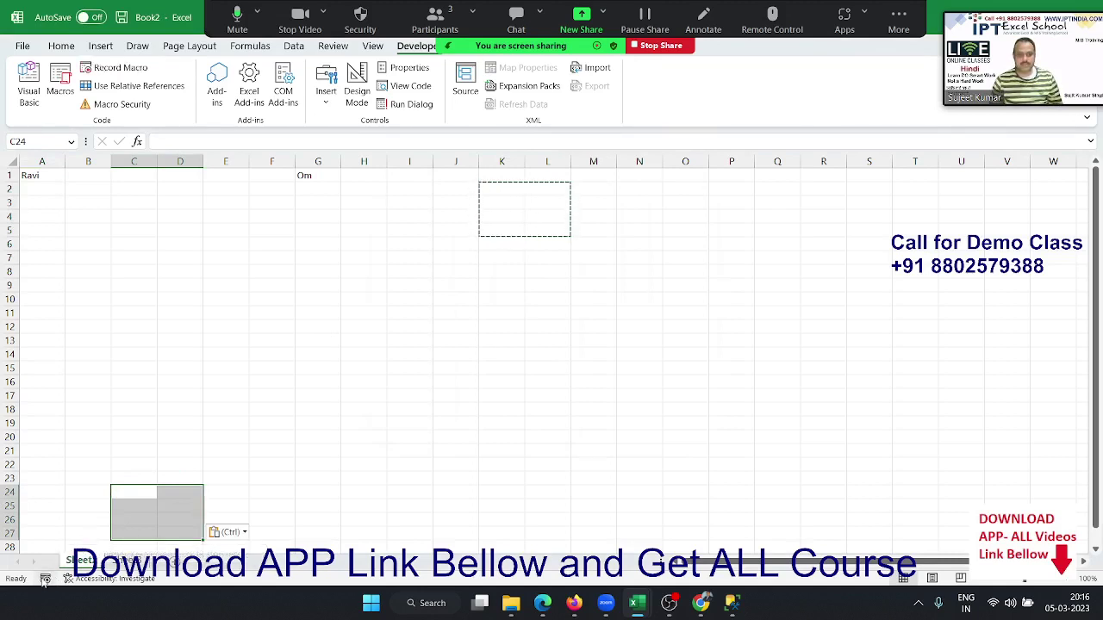
pyautogui.click(360, 256)
pyautogui.hotkey('alt', 'F11')
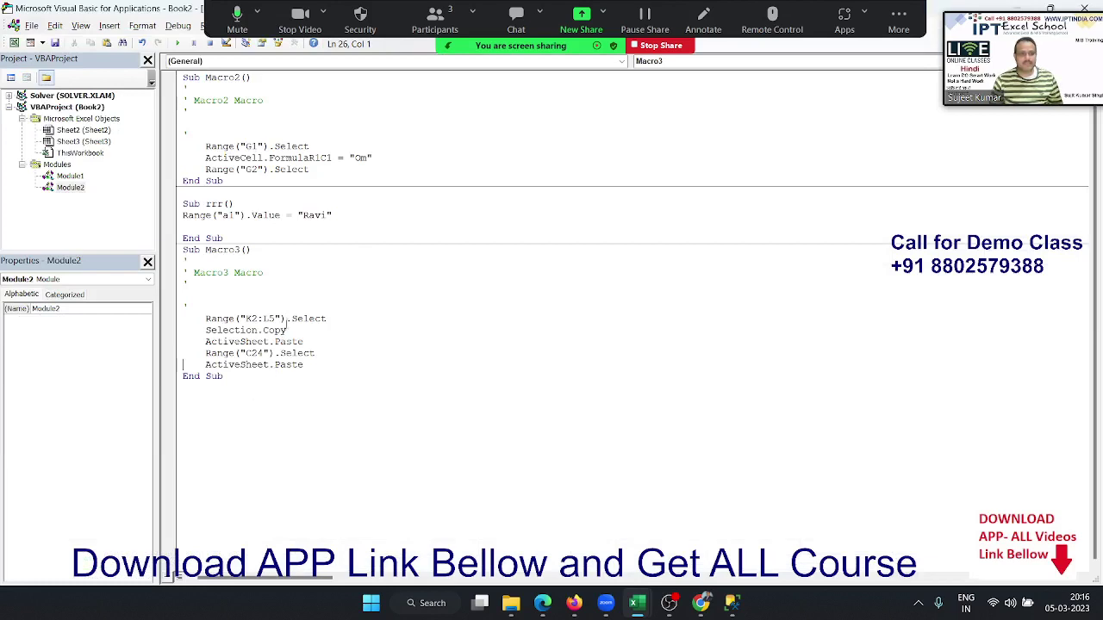
pyautogui.doubleClick(283, 330)
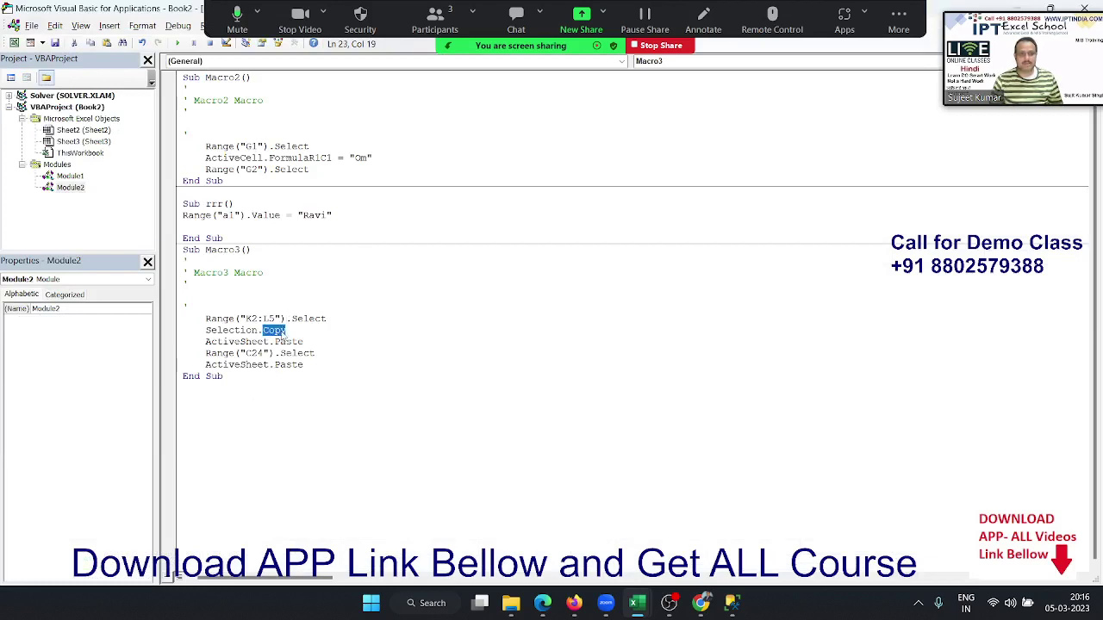
pyautogui.doubleClick(282, 341)
pyautogui.click(281, 341)
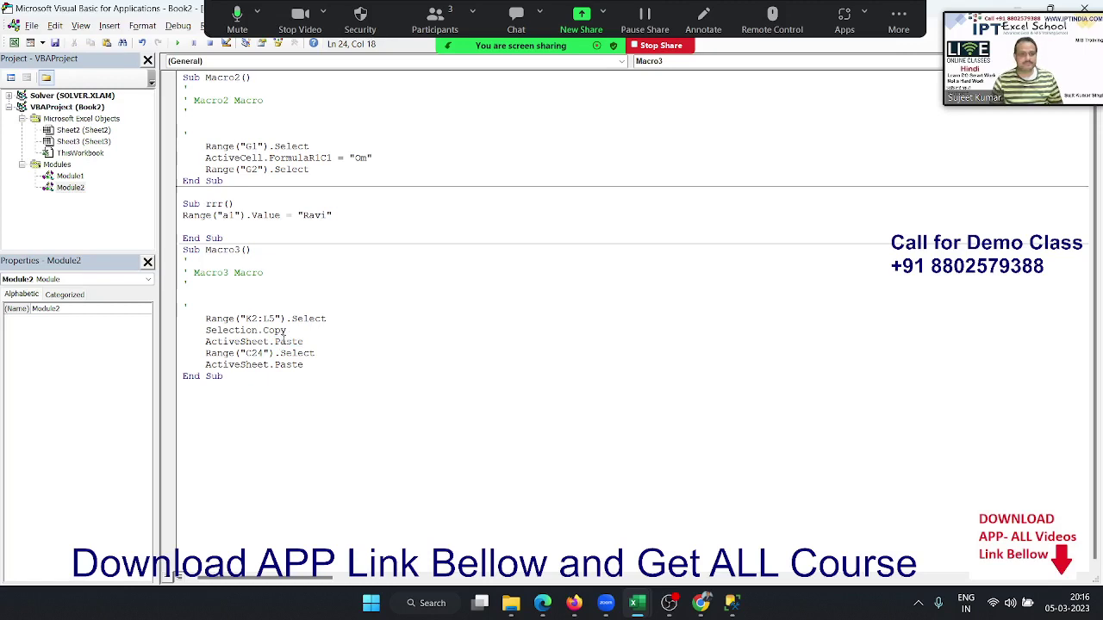
pyautogui.doubleClick(288, 364)
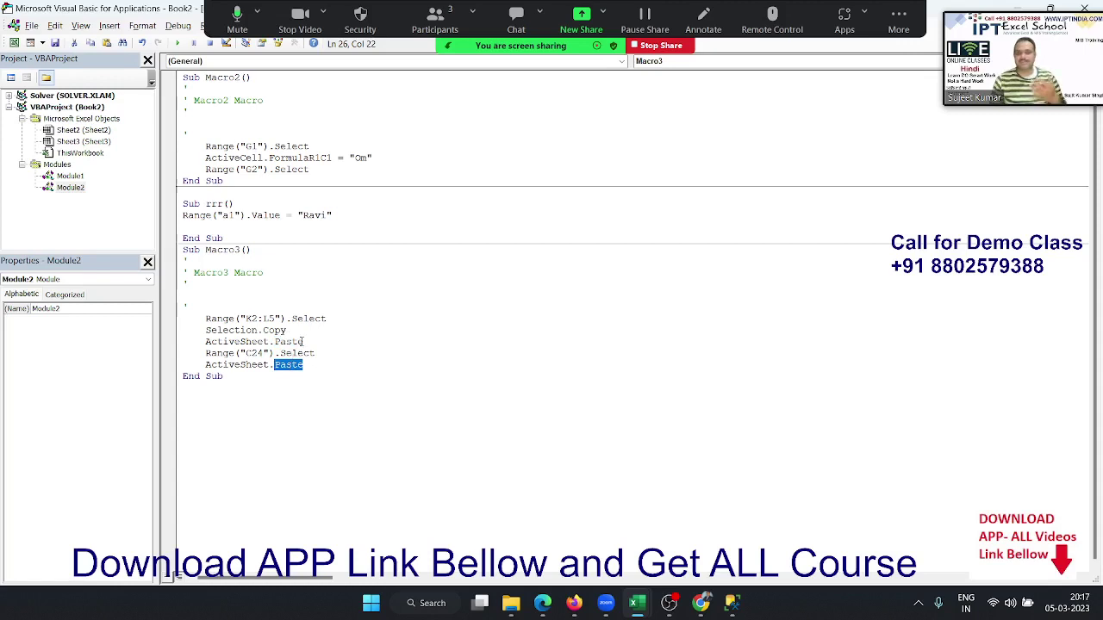
pyautogui.moveTo(263, 330); pyautogui.dragTo(285, 330)
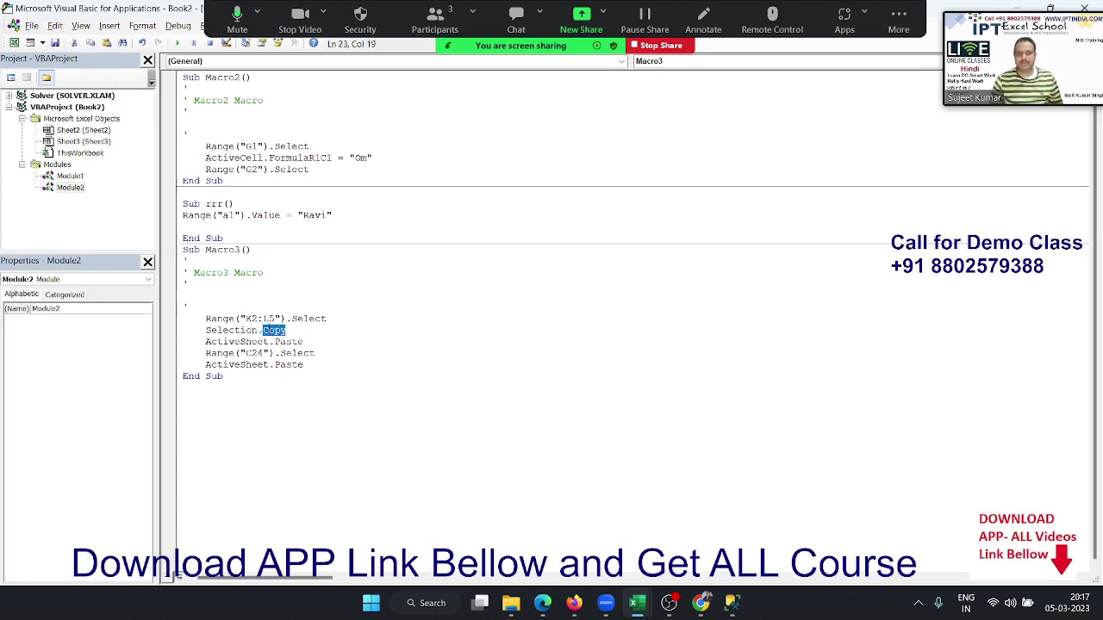
pyautogui.doubleClick(236, 365)
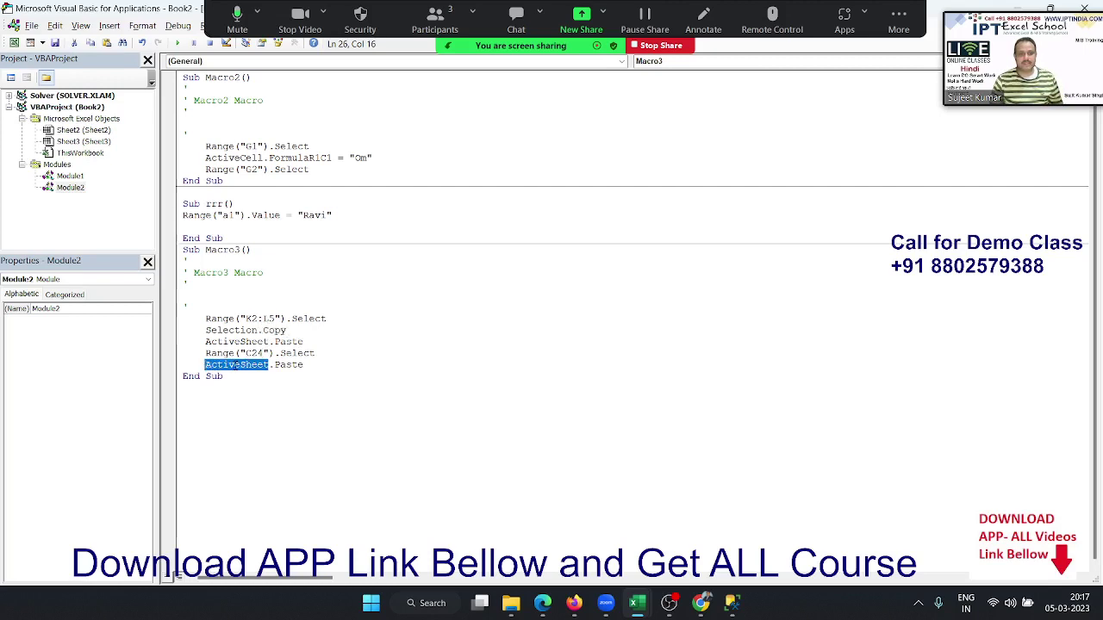
pyautogui.doubleClick(280, 366)
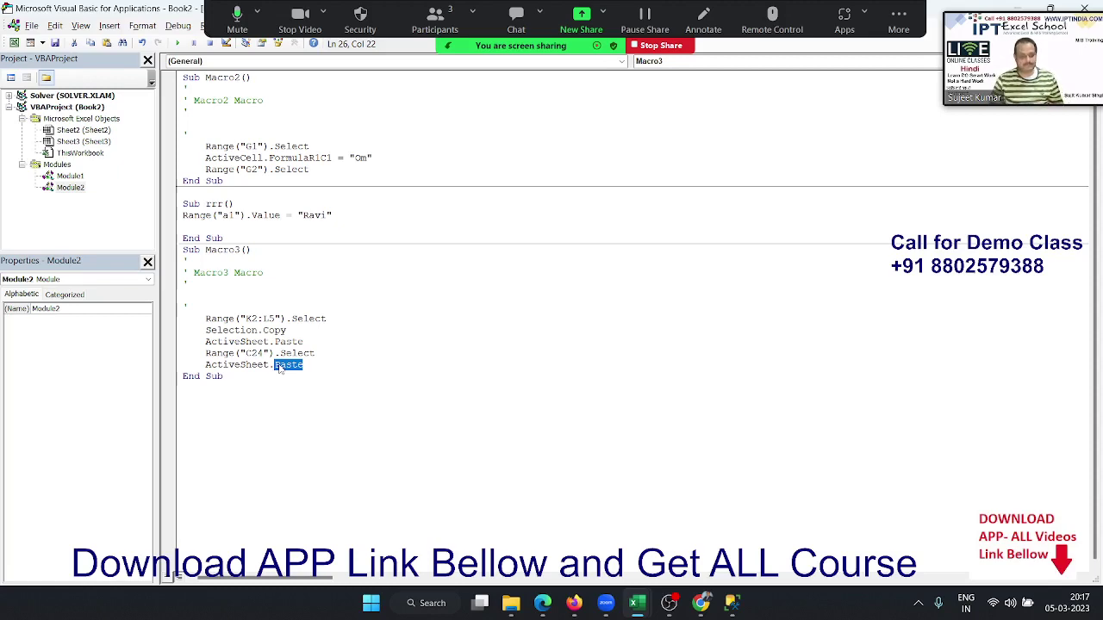
pyautogui.press('F5')
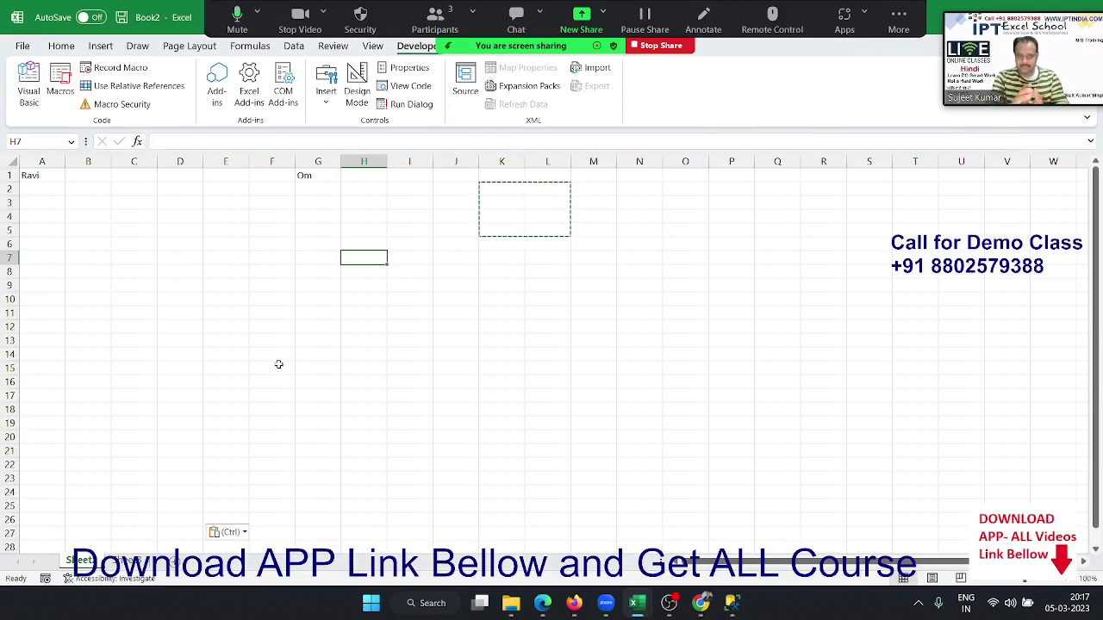
# Cancel the pending K2:L5 copy and dismiss the AutoSave and benefits popups.
pyautogui.press('Escape')
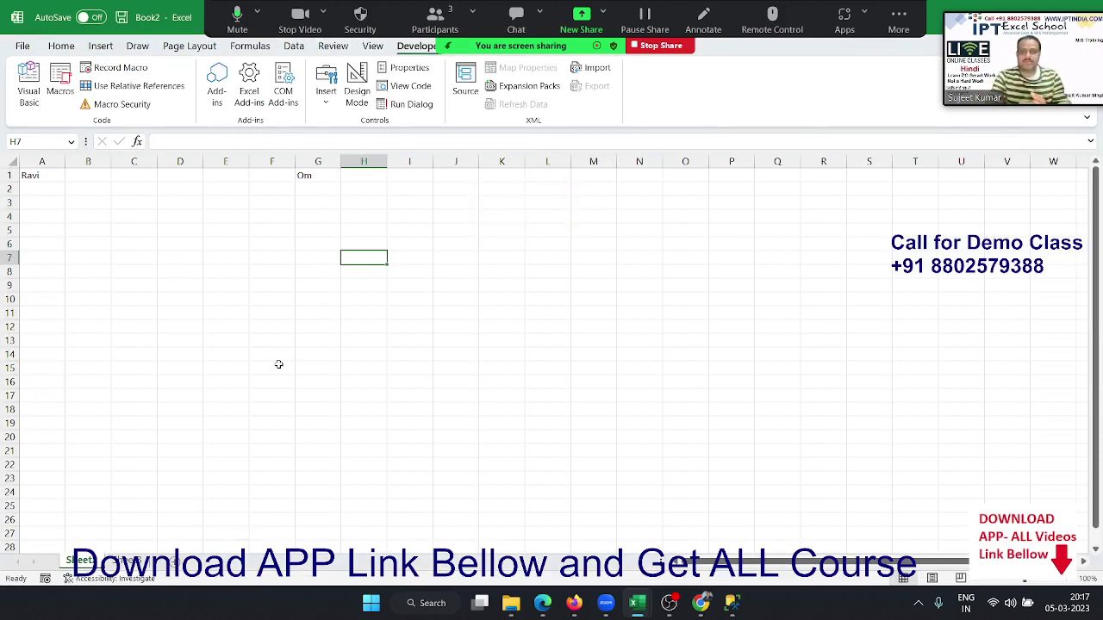
pyautogui.click(34, 18)
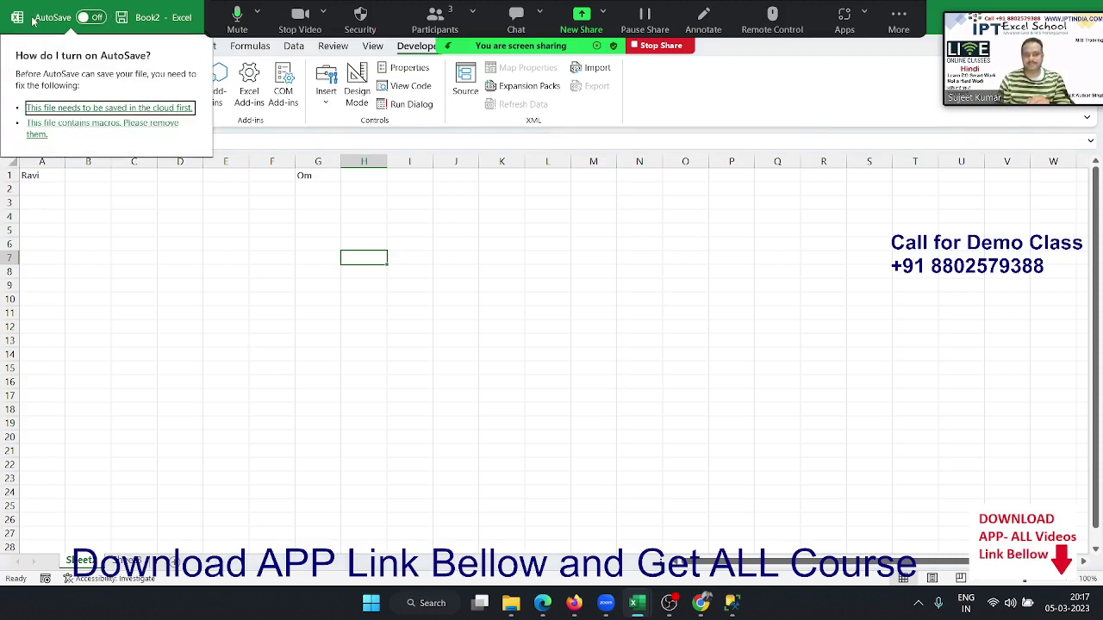
pyautogui.click(125, 253)
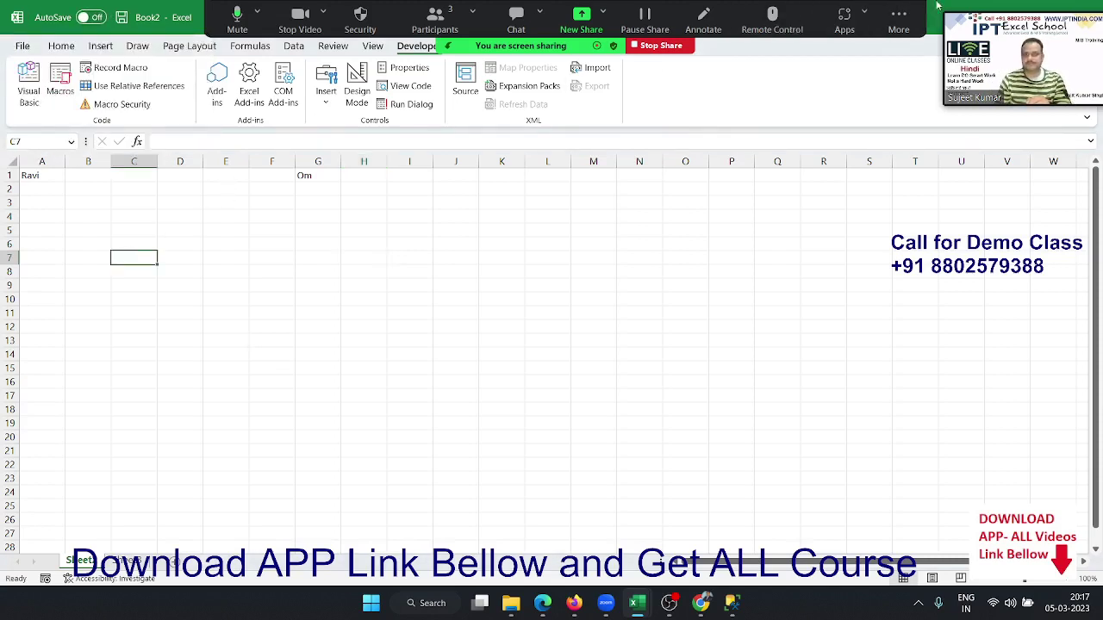
pyautogui.click(949, 12)
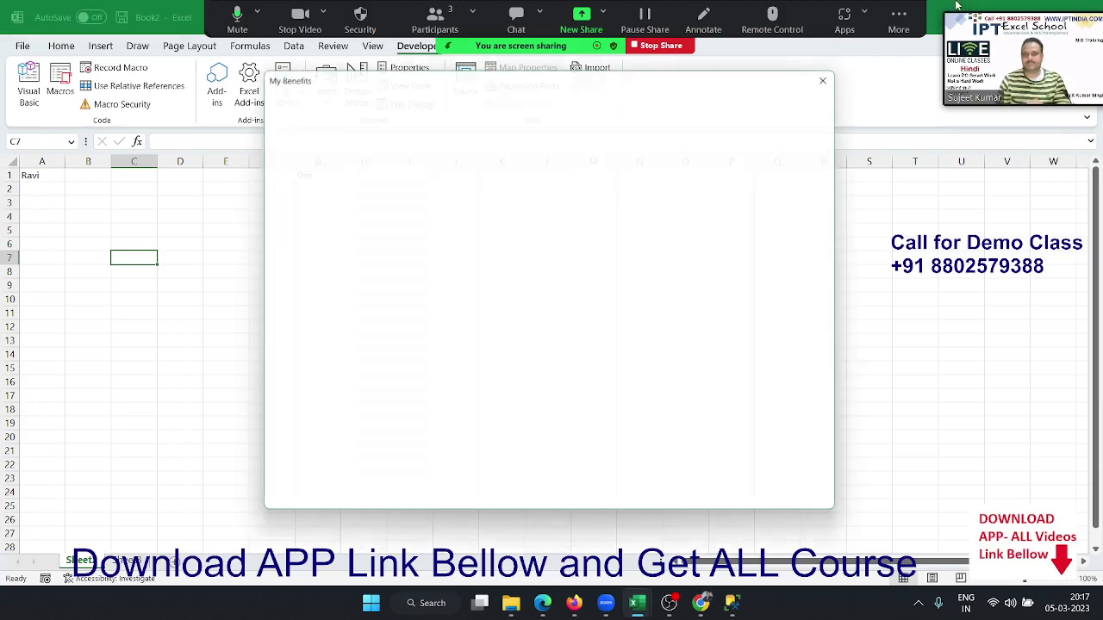
pyautogui.click(973, 272)
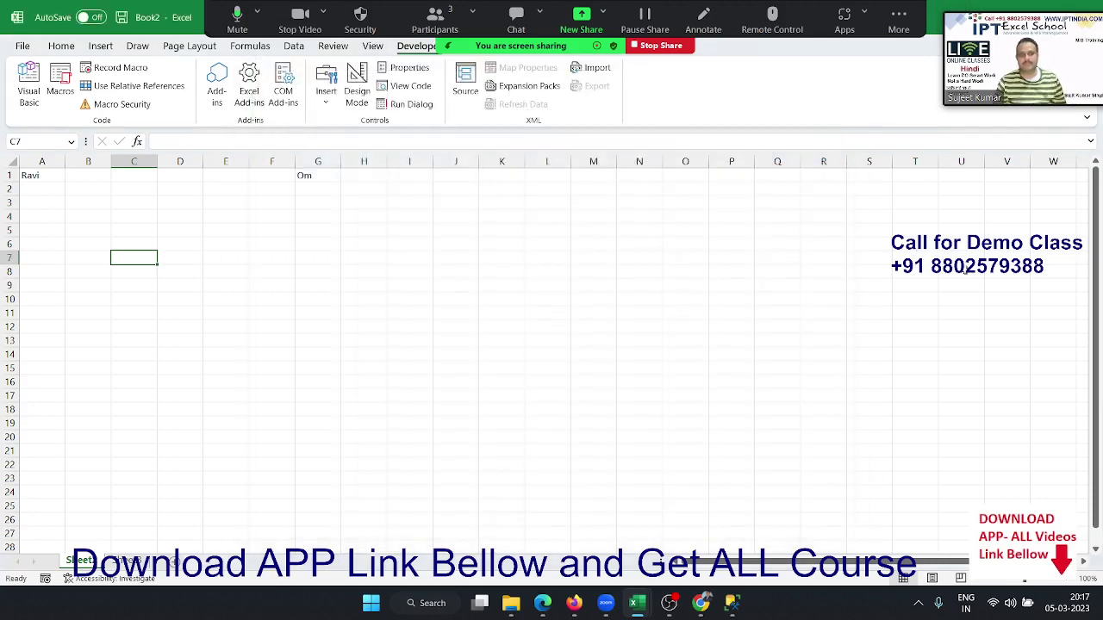
pyautogui.click(973, 272)
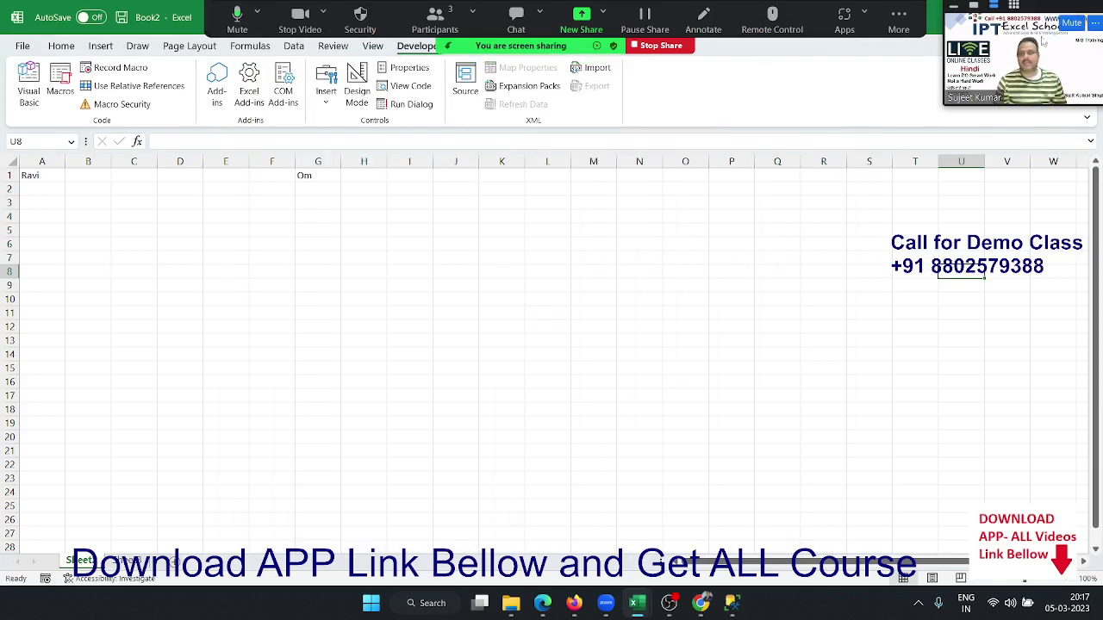
# Close Excel, discarding Book2's unsaved changes with Don't Save.
pyautogui.moveTo(1049, 6); pyautogui.dragTo(1047, 47)
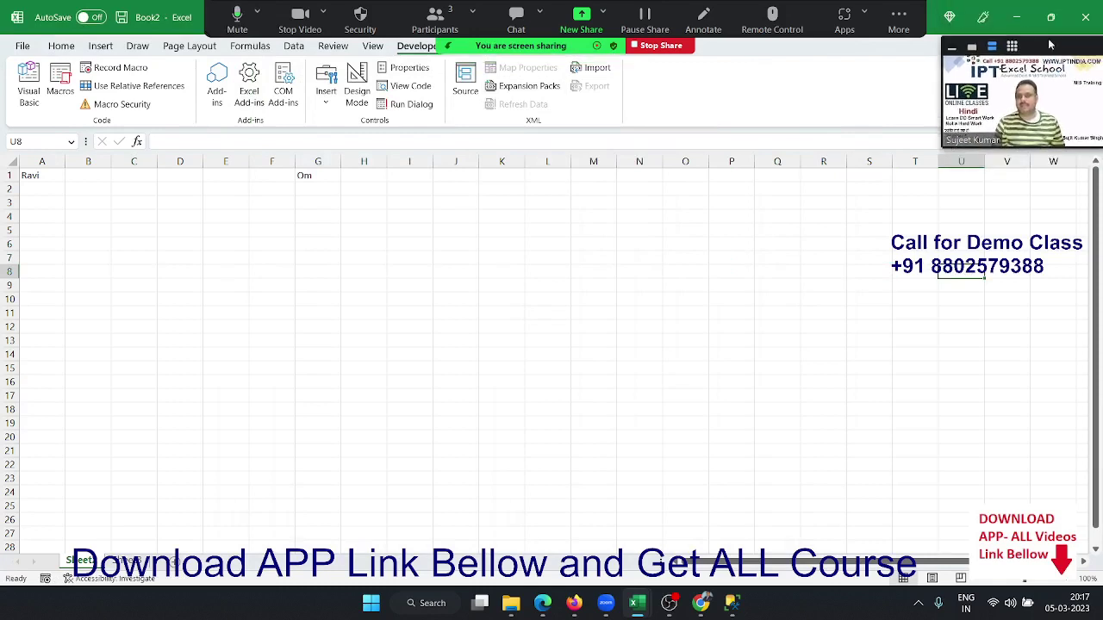
pyautogui.click(1085, 17)
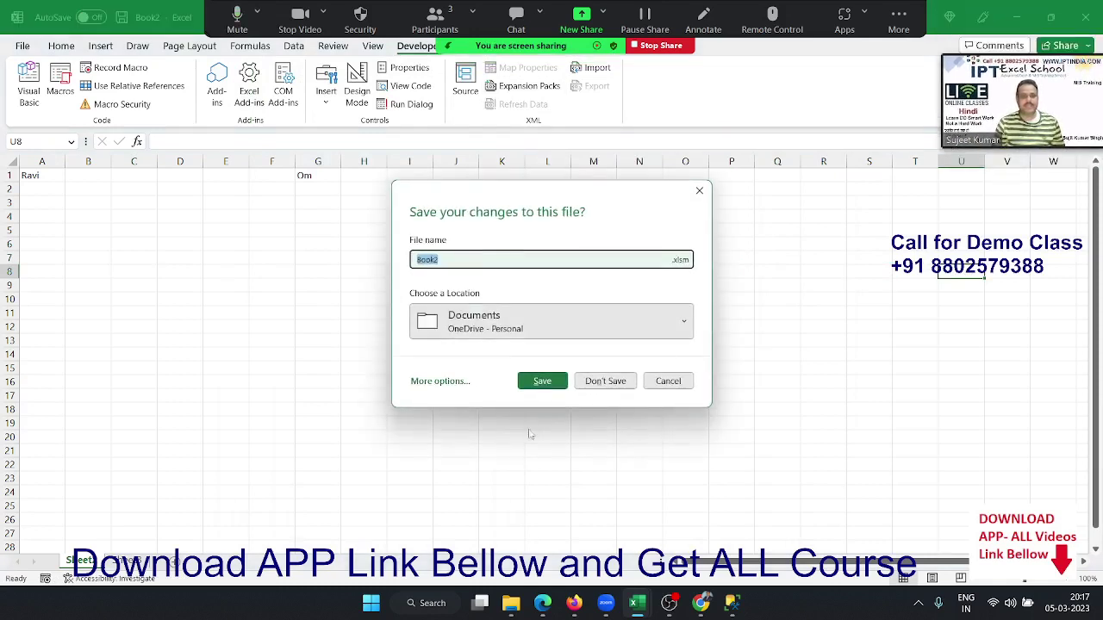
pyautogui.click(607, 384)
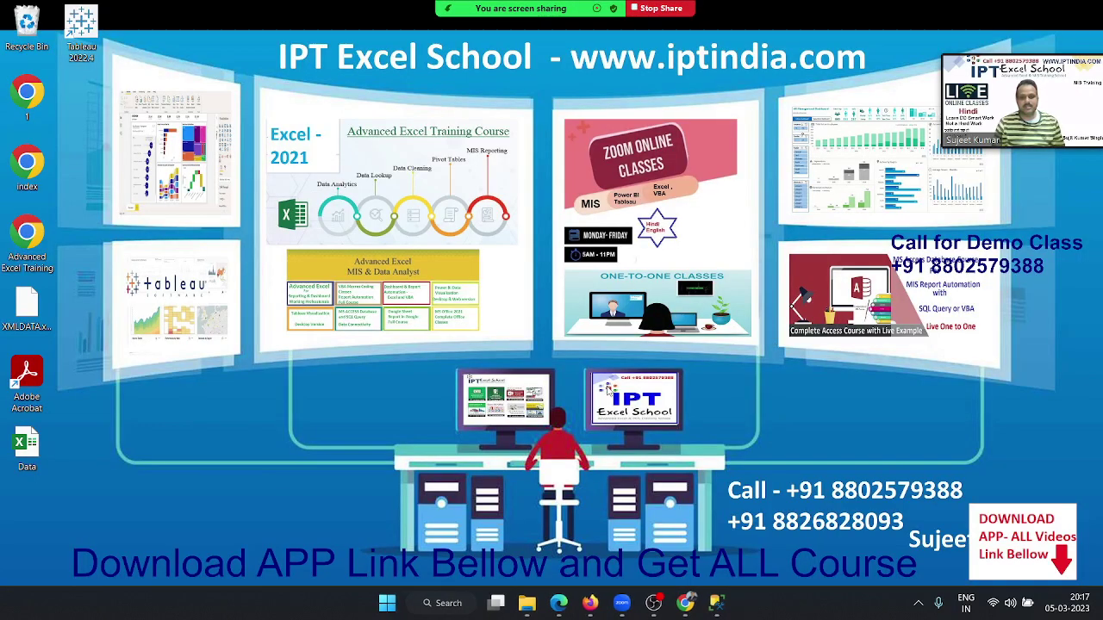
# Launch Excel from Windows search and open the recent Day- 21 Dashboard with Pivot Table 01 workbook.
pyautogui.press('super')
pyautogui.write('e')
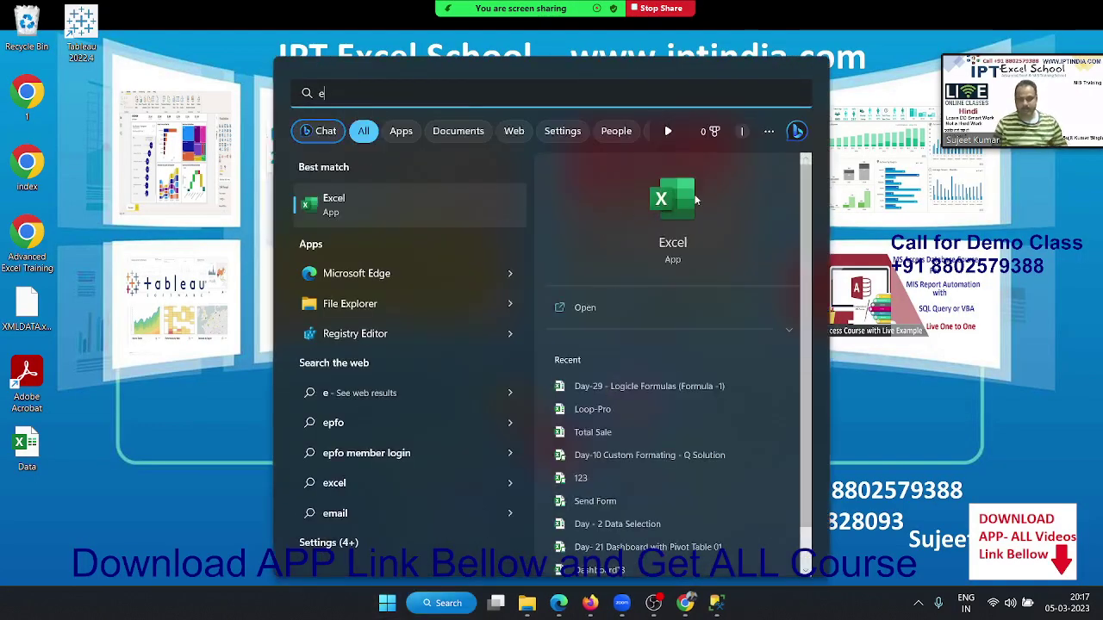
pyautogui.press('Return')
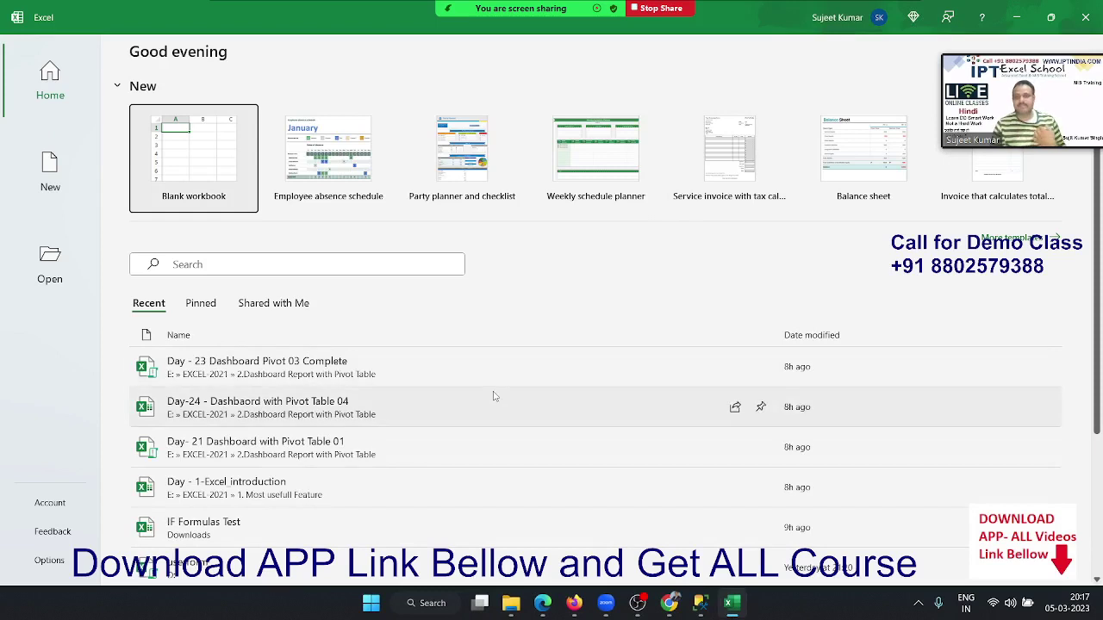
pyautogui.scroll(-2, 496, 366)
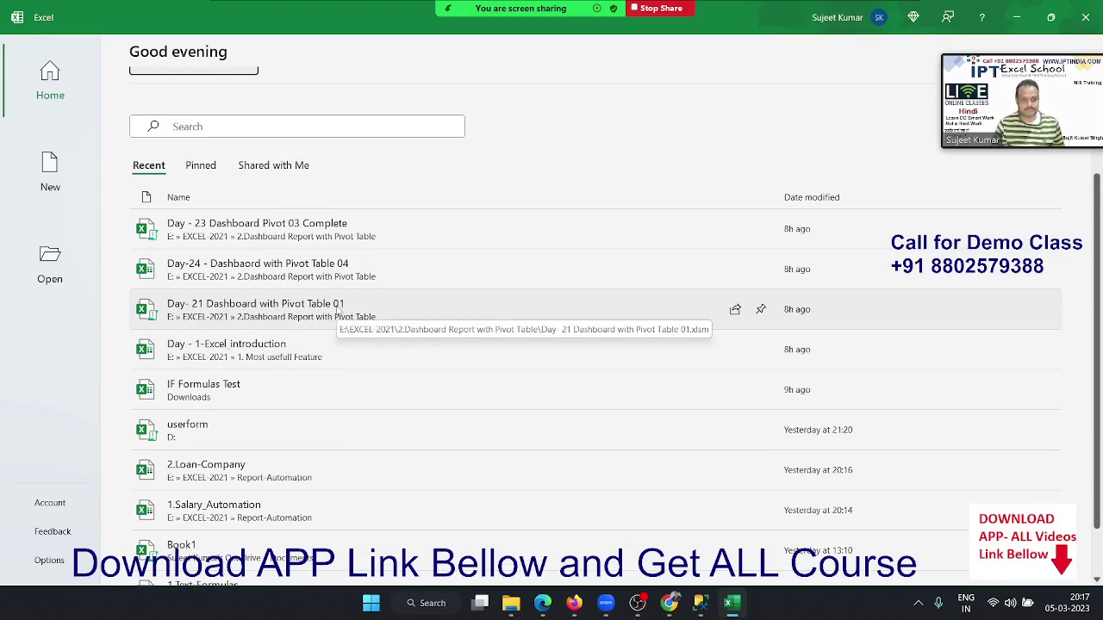
pyautogui.click(337, 311)
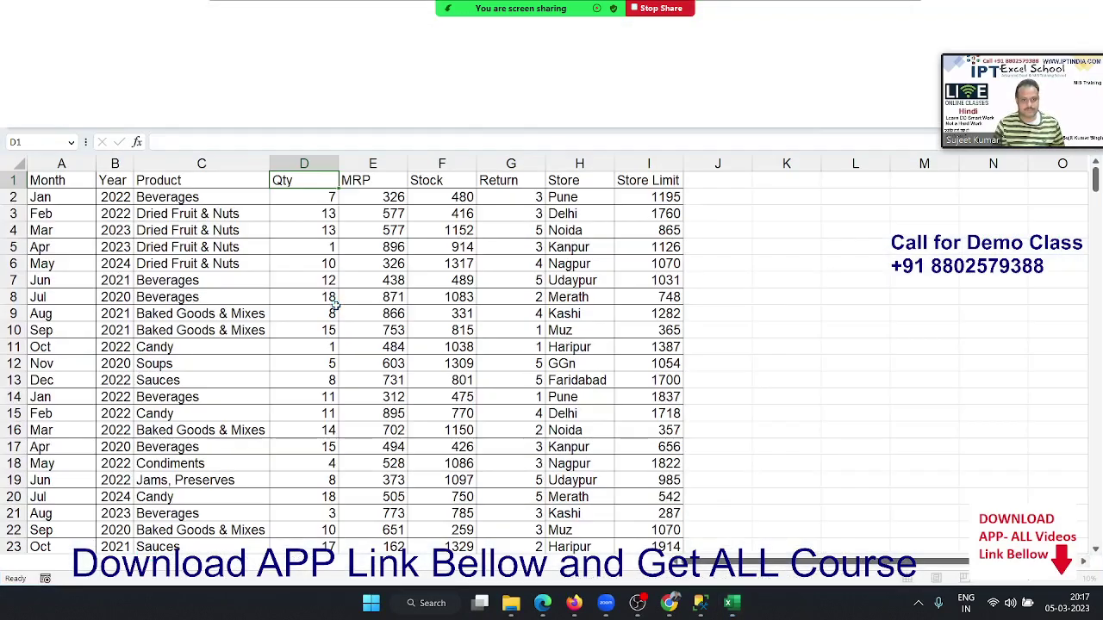
# Copy the whole data table from A1 and paste it into a new workbook, Book1.
pyautogui.click(174, 248)
pyautogui.hotkey('ctrl', 'Up')
pyautogui.hotkey('ctrl', 'Left')
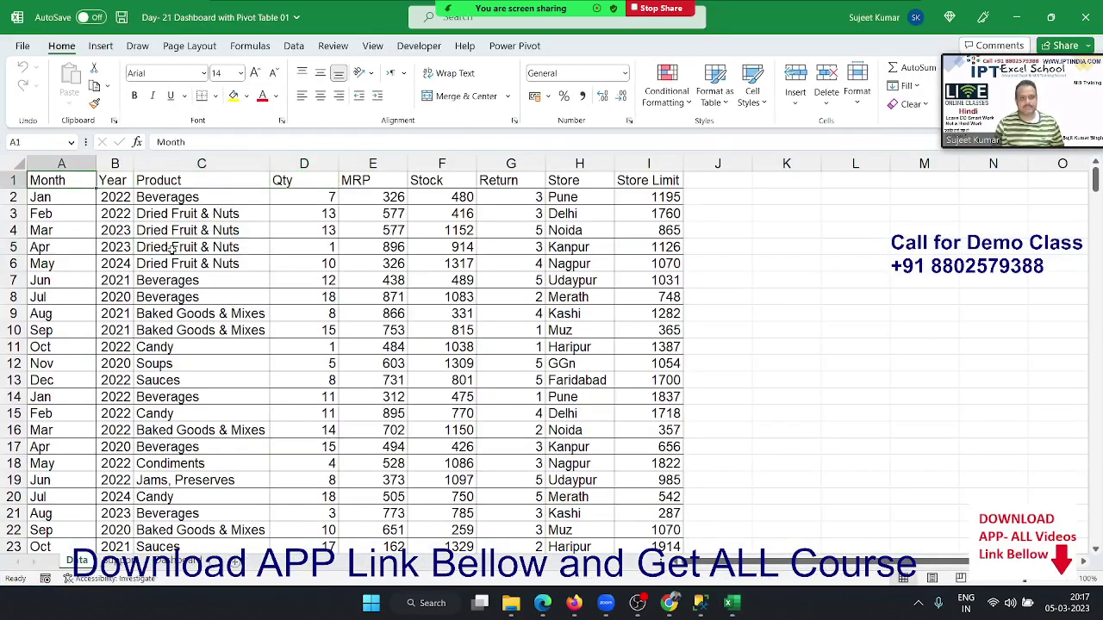
pyautogui.hotkey('ctrl', 'shift', 'Right')
pyautogui.hotkey('ctrl', 'shift', 'Down')
pyautogui.hotkey('ctrl', 'c')
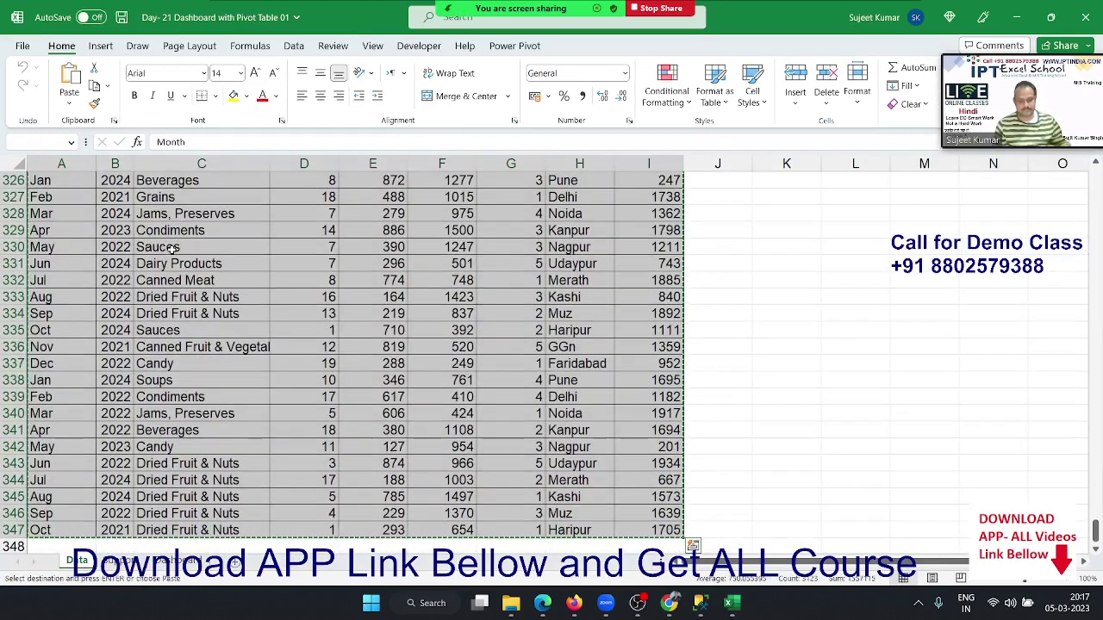
pyautogui.hotkey('ctrl', 'n')
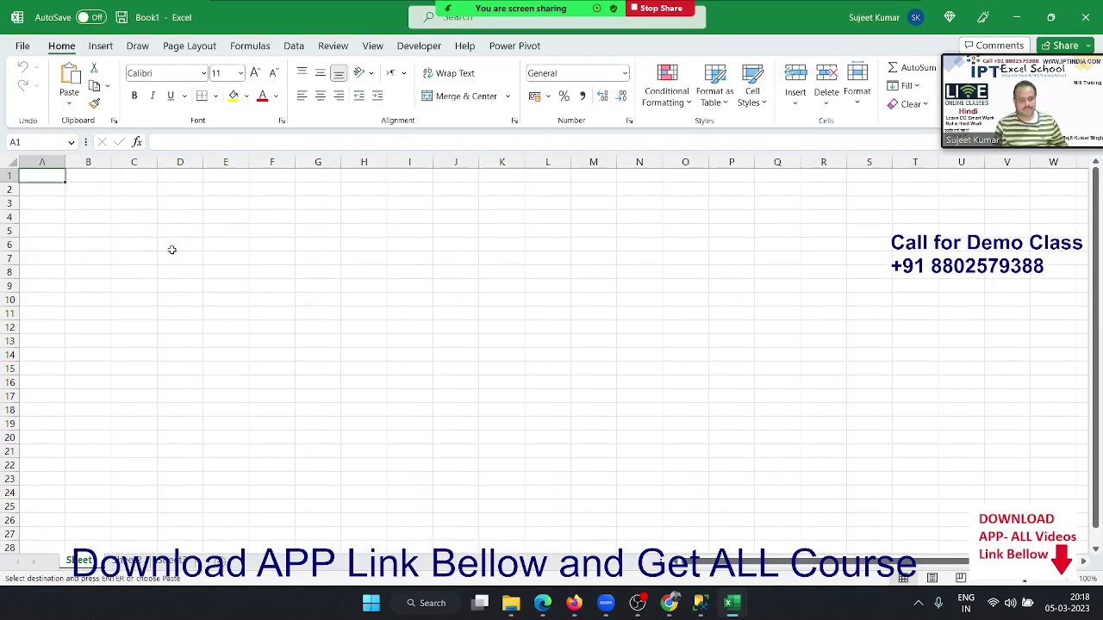
pyautogui.hotkey('ctrl', 'v')
# Close the source workbook without keeping the clipboard, then open File Explorer.
pyautogui.hotkey('ctrl', 'Tab')
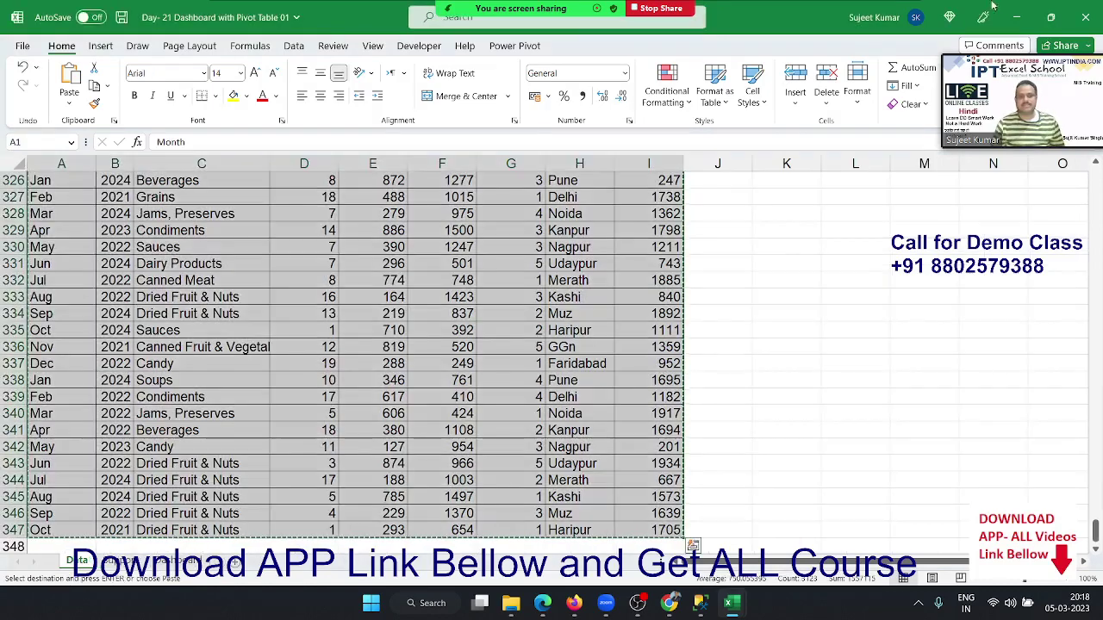
pyautogui.click(1096, 10)
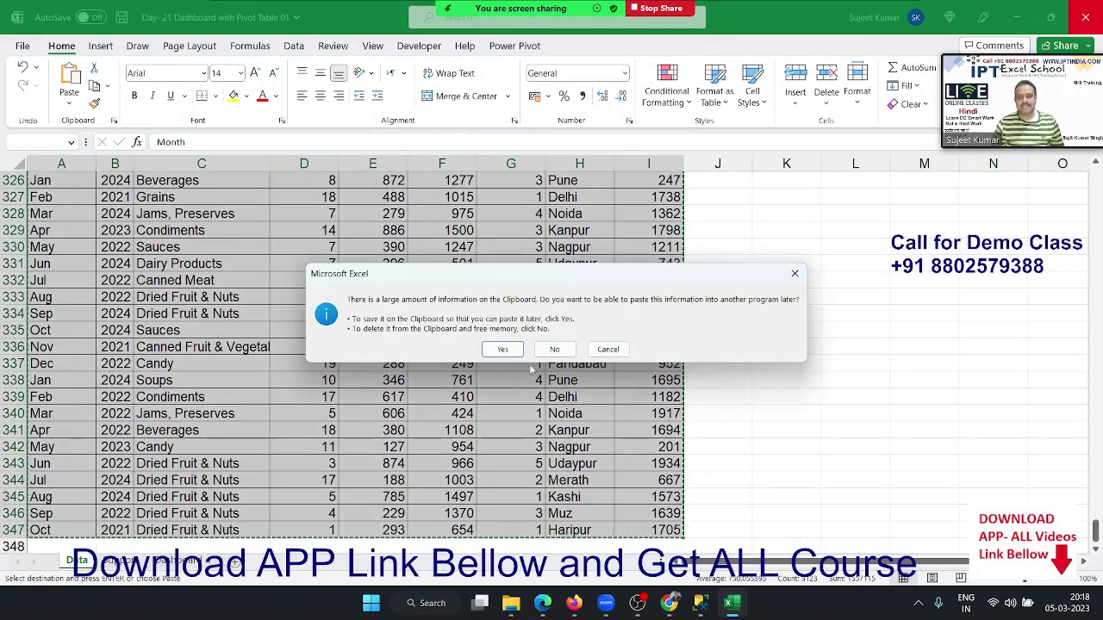
pyautogui.click(556, 350)
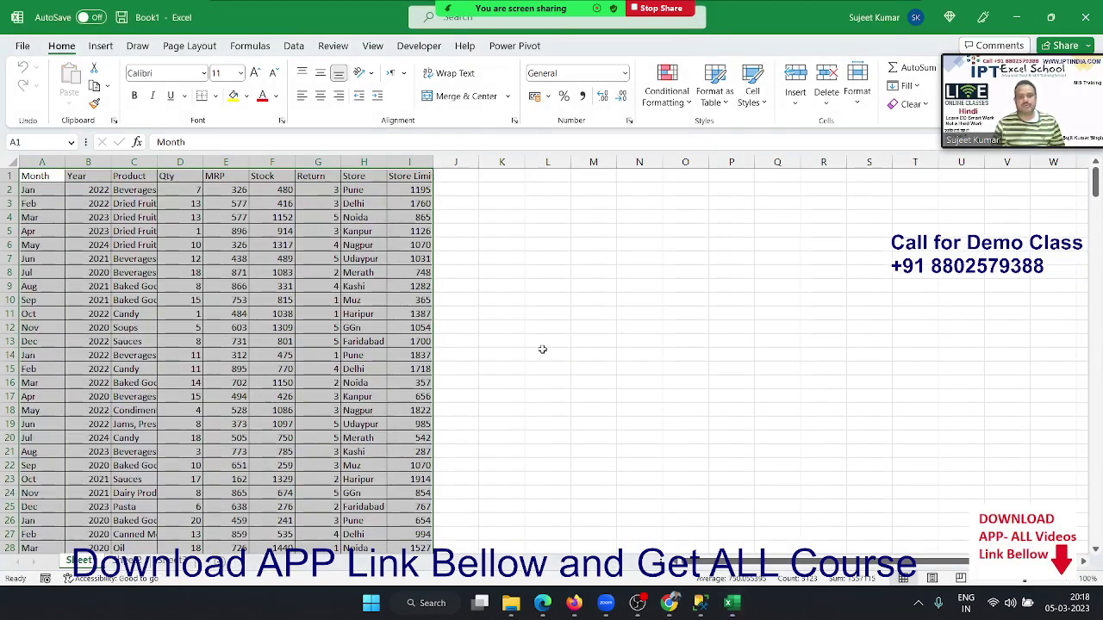
pyautogui.click(539, 352)
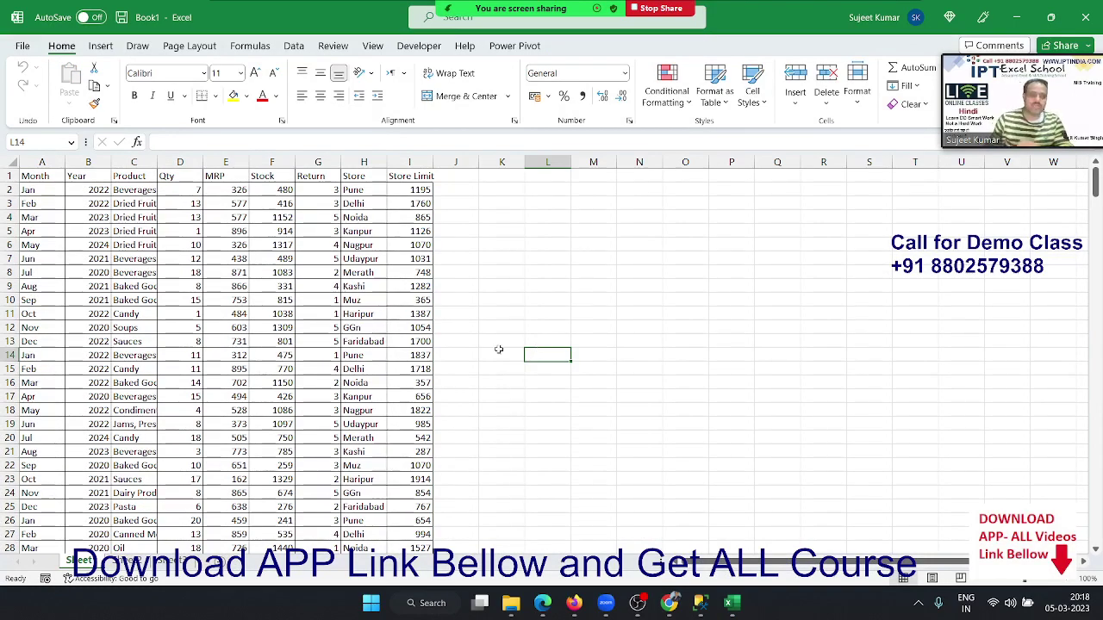
pyautogui.click(351, 229)
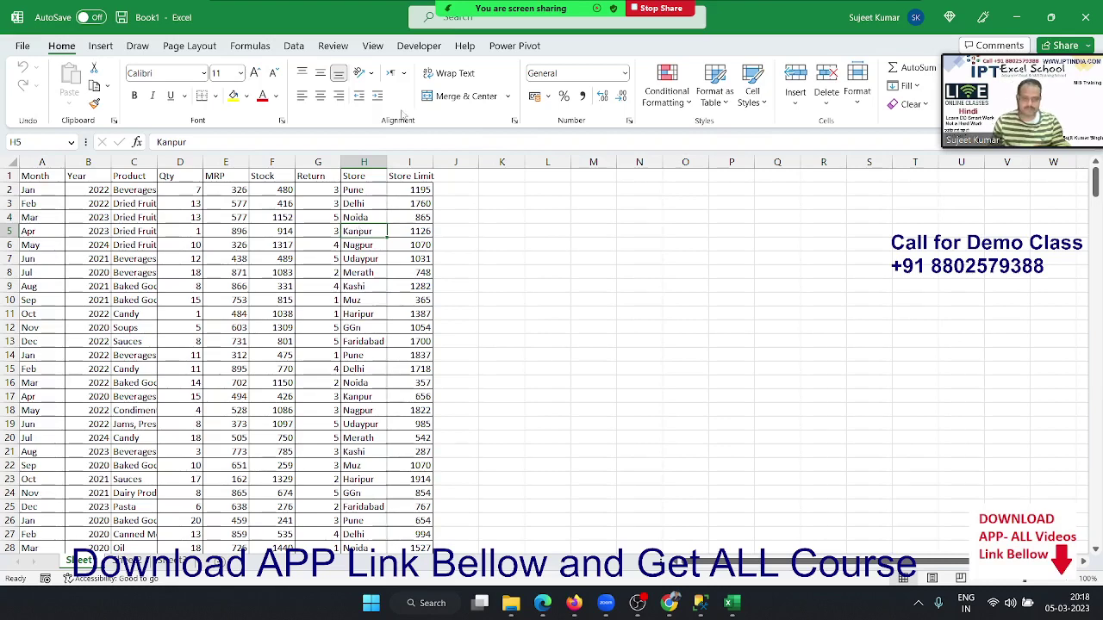
pyautogui.click(511, 602)
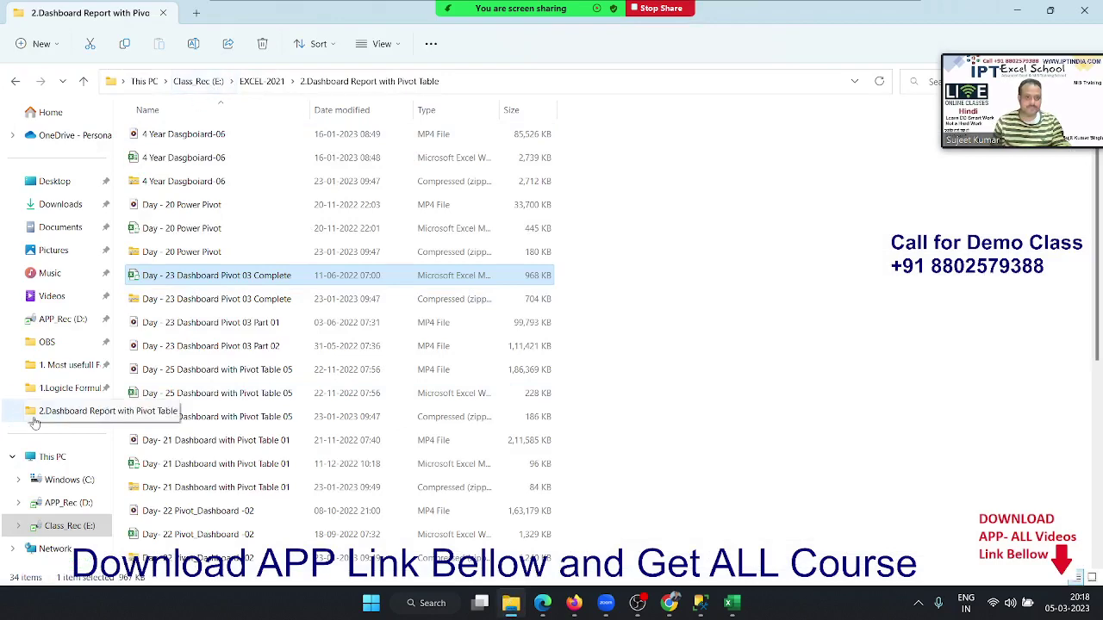
# Delete all 14 Excel workbooks in APP_Rec (D:)\2022, then bring Excel back to the front.
pyautogui.click(51, 502)
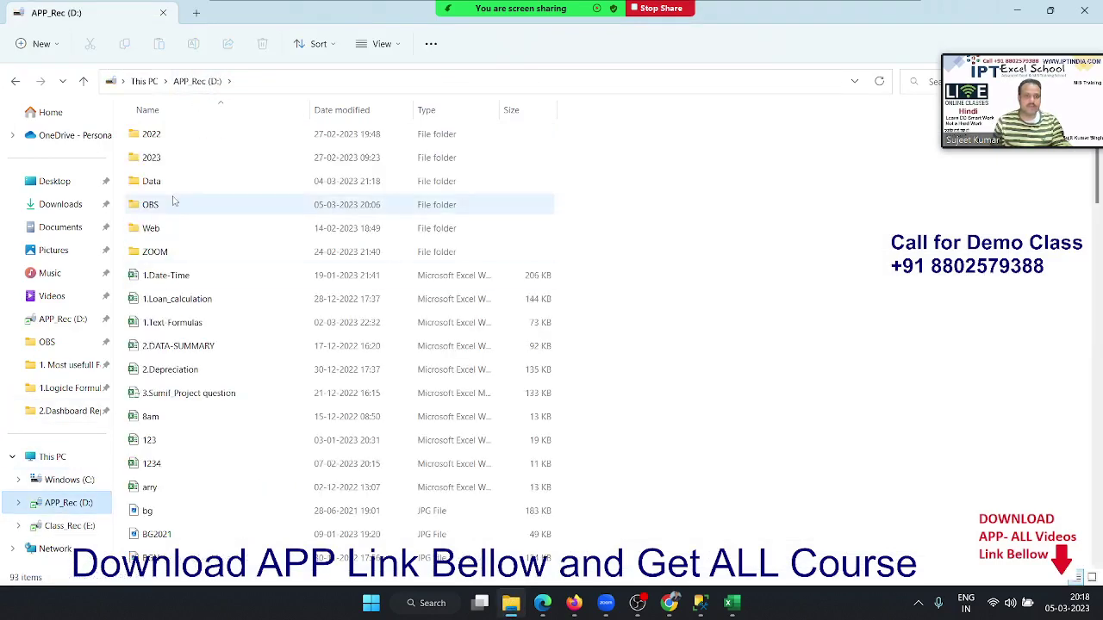
pyautogui.doubleClick(168, 135)
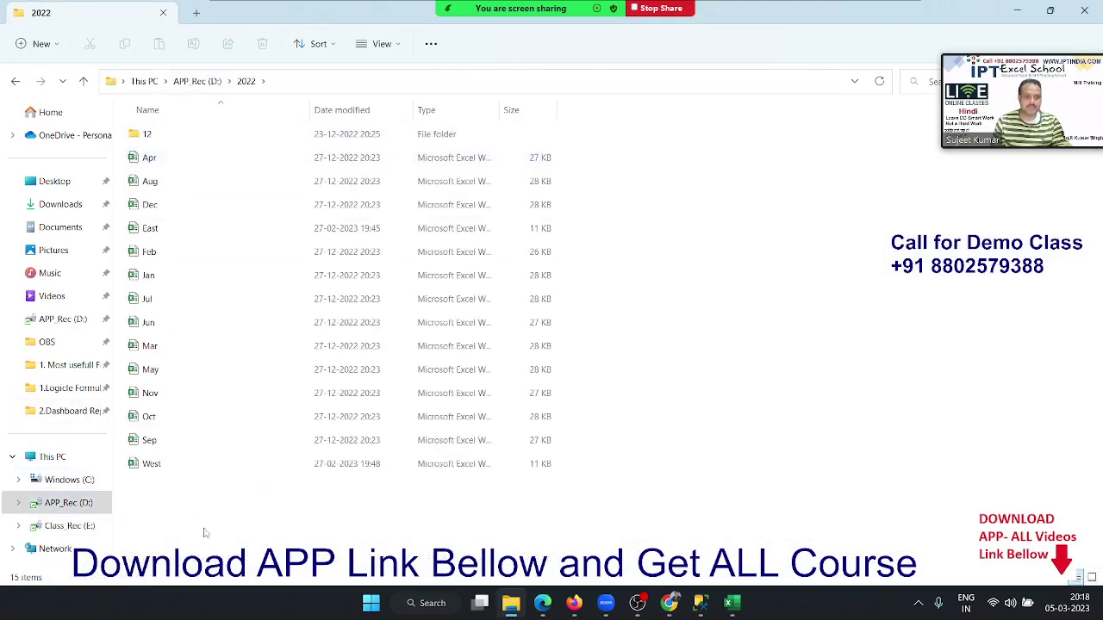
pyautogui.moveTo(438, 564); pyautogui.dragTo(118, 151)
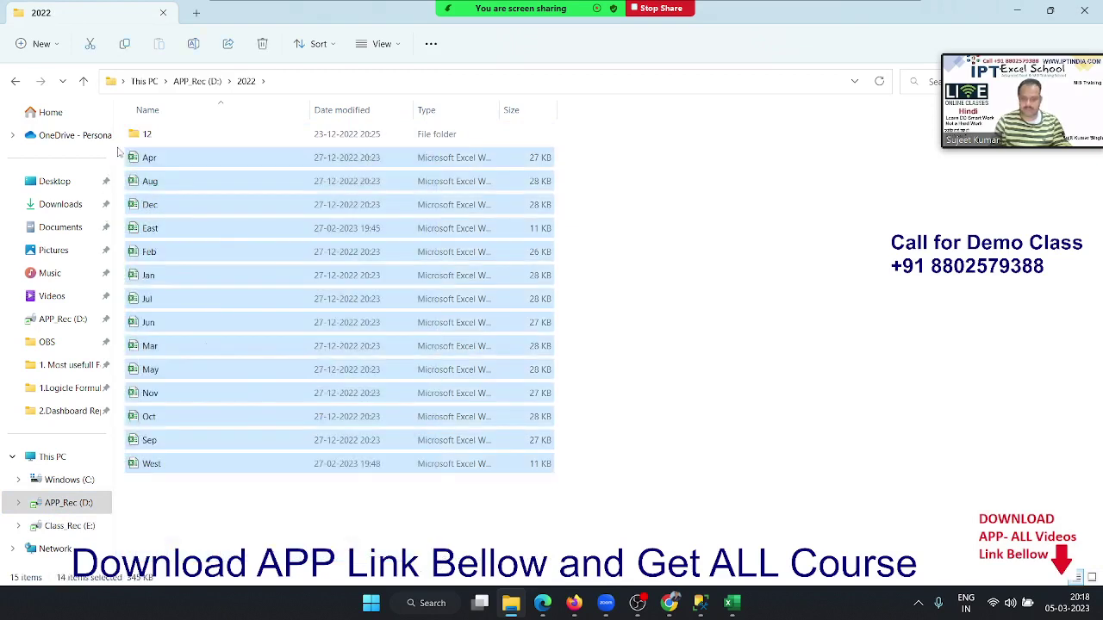
pyautogui.press('Delete')
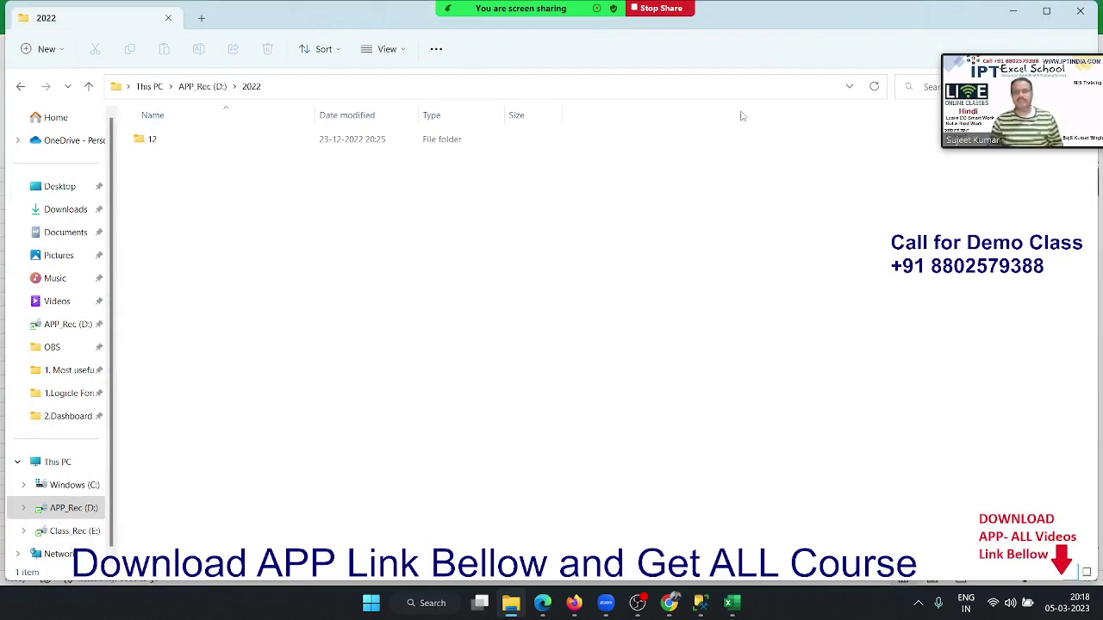
pyautogui.click(1014, 10)
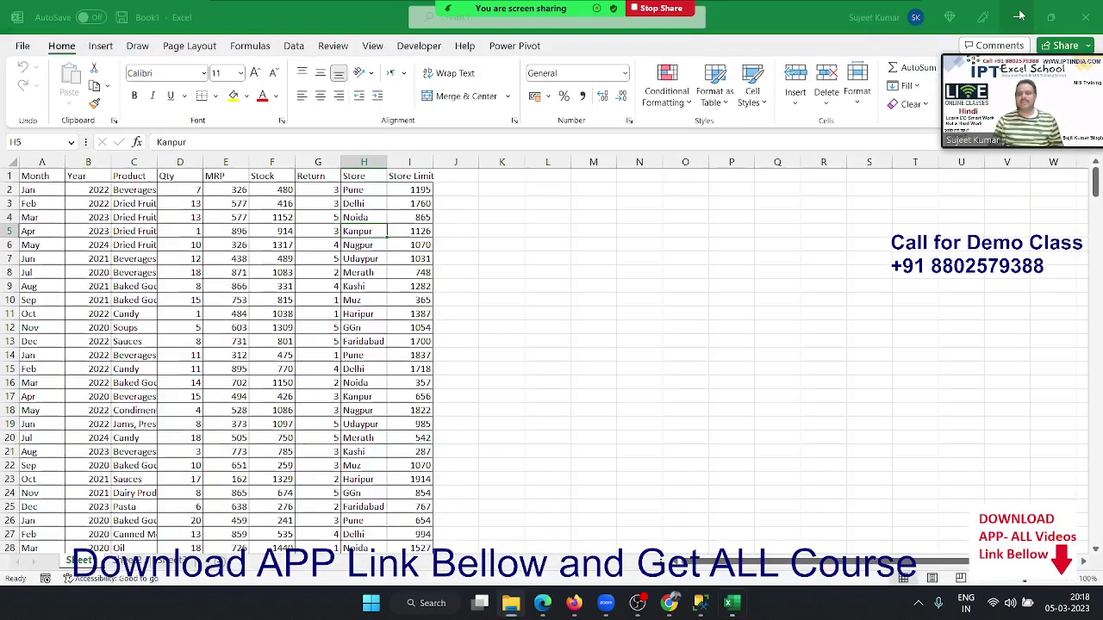
# Rename Sheet1 to 'Data'.
pyautogui.click(517, 333)
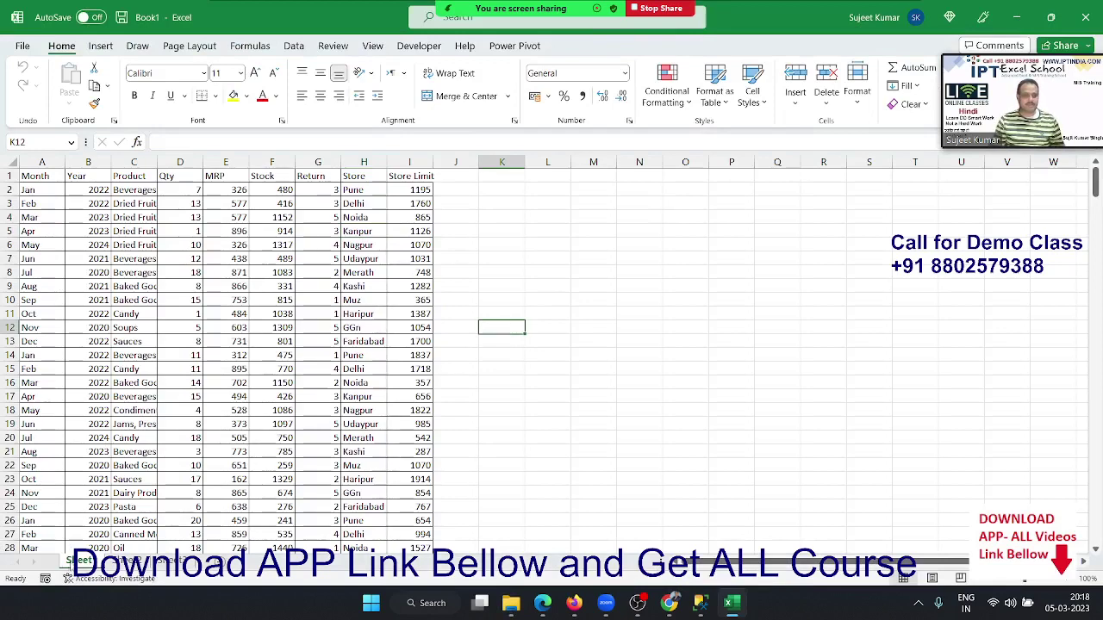
pyautogui.doubleClick(79, 561)
pyautogui.write('Data')
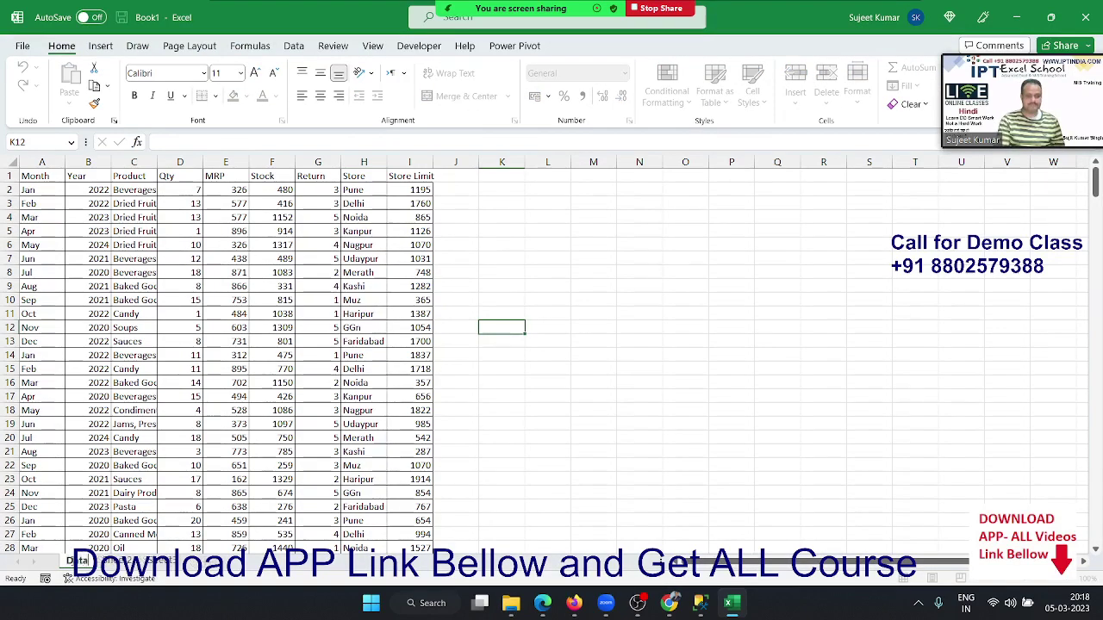
pyautogui.click(222, 331)
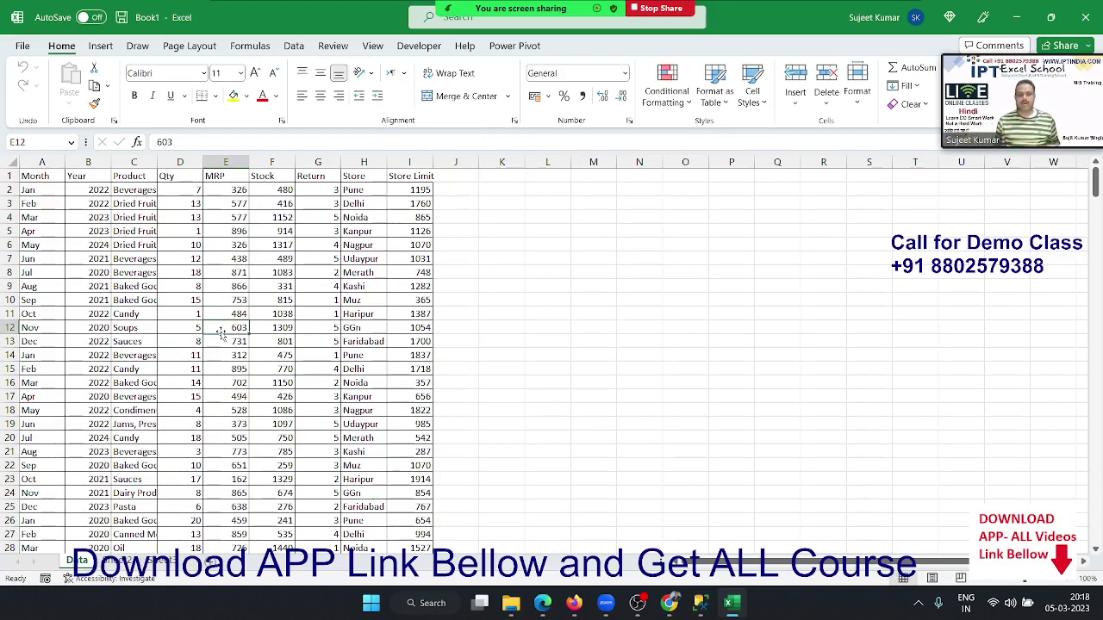
# Look over the empty columns and Sheet2, then return to the Data sheet.
pyautogui.click(556, 263)
pyautogui.click(579, 325)
pyautogui.scroll(-1, 580, 323)
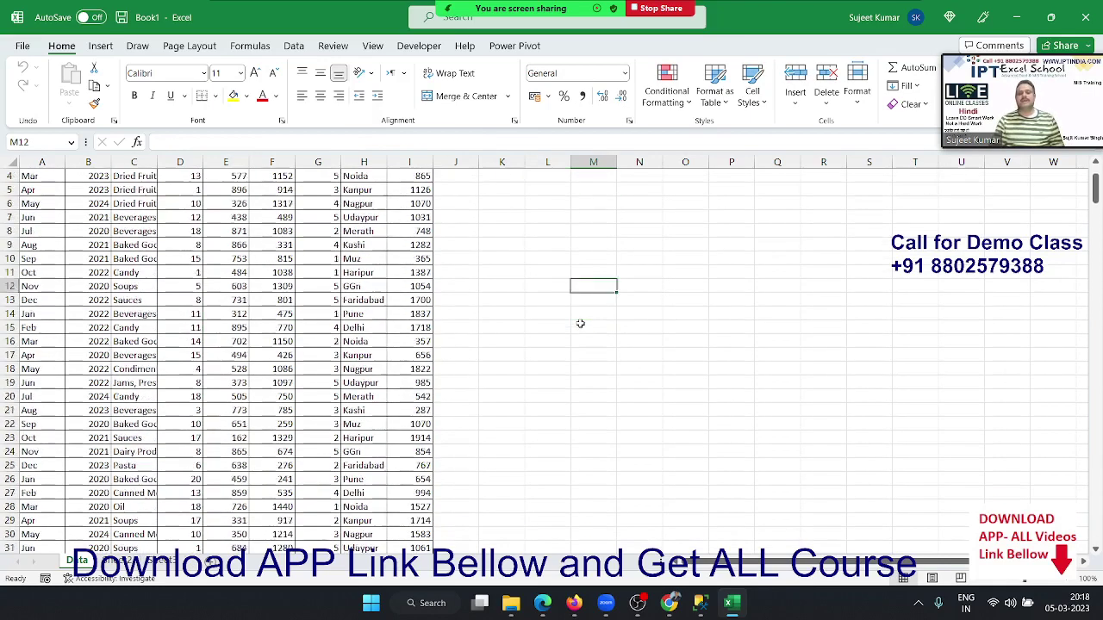
pyautogui.scroll(-1, 580, 323)
pyautogui.scroll(2, 580, 323)
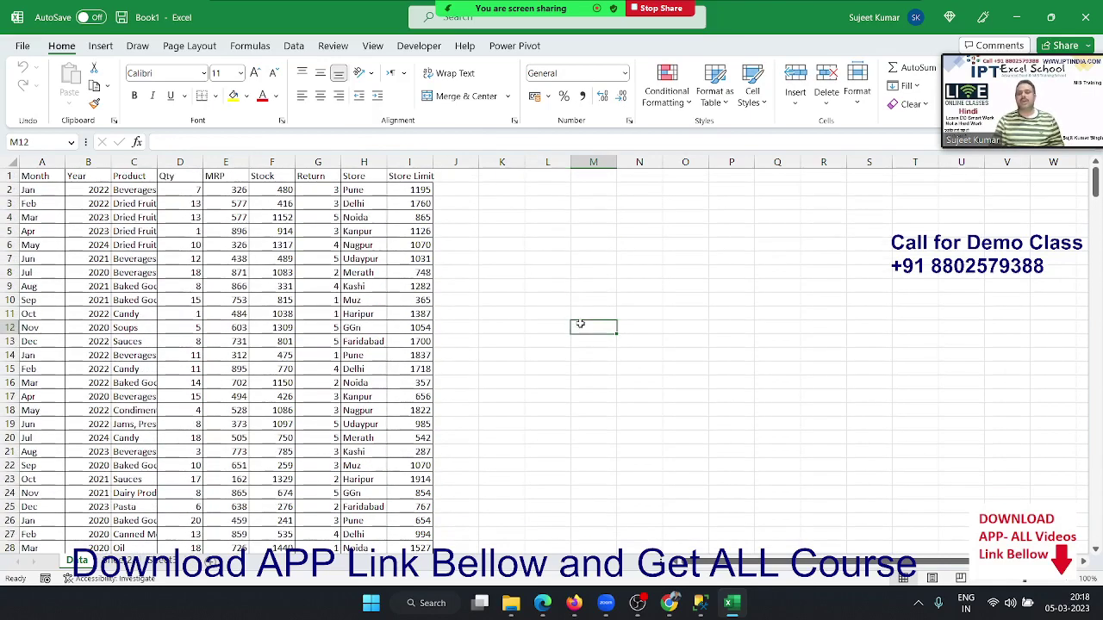
pyautogui.click(118, 561)
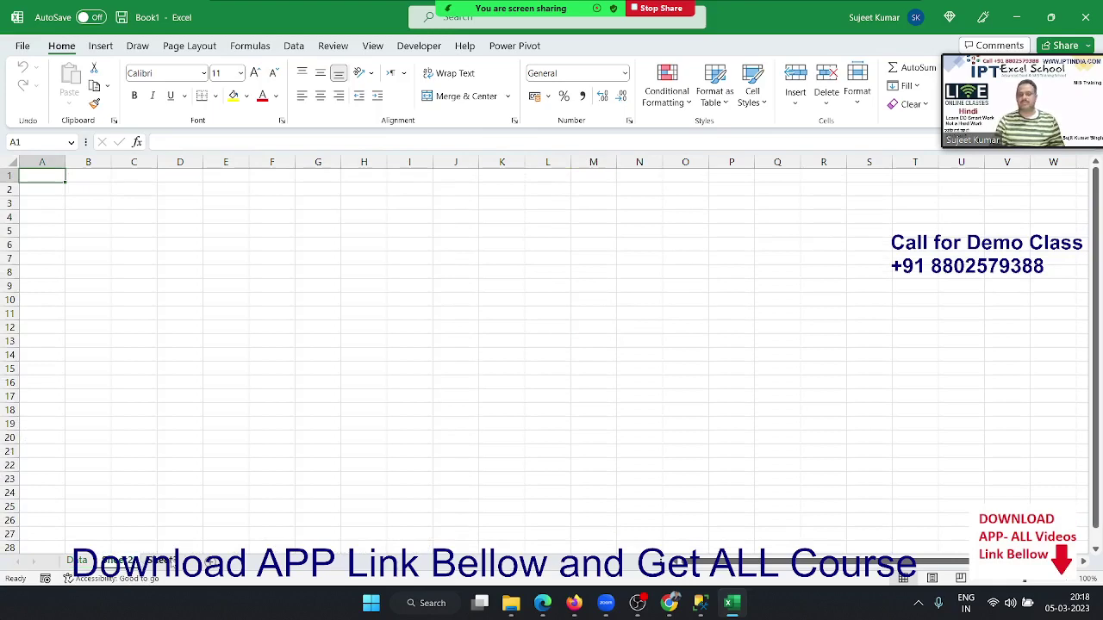
pyautogui.click(79, 561)
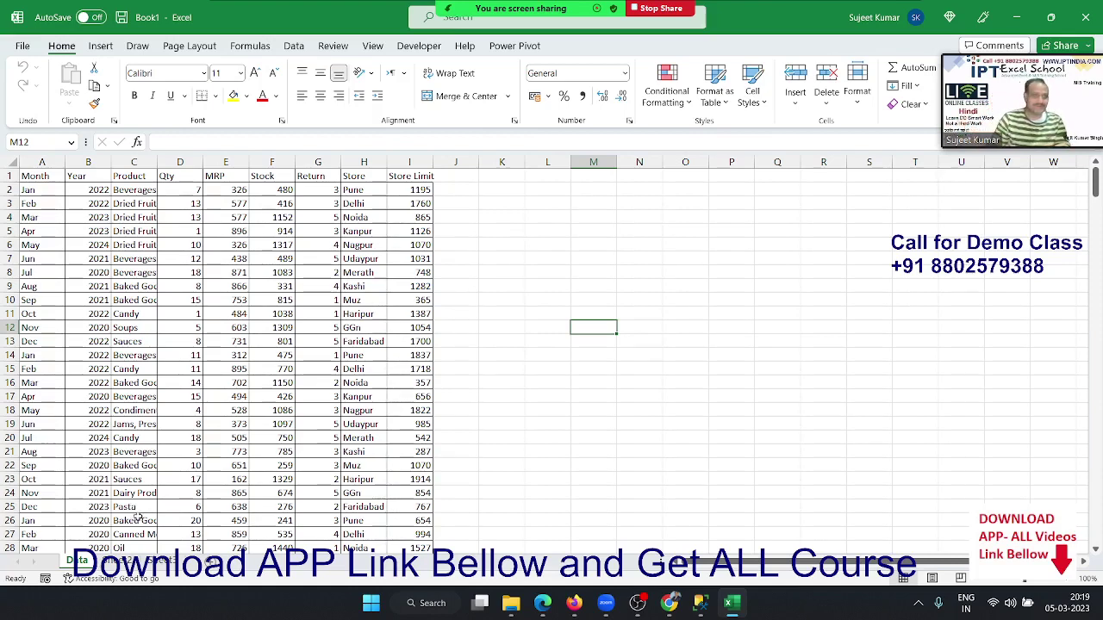
# Show the Developer ribbon commands above the Data table.
pyautogui.click(401, 384)
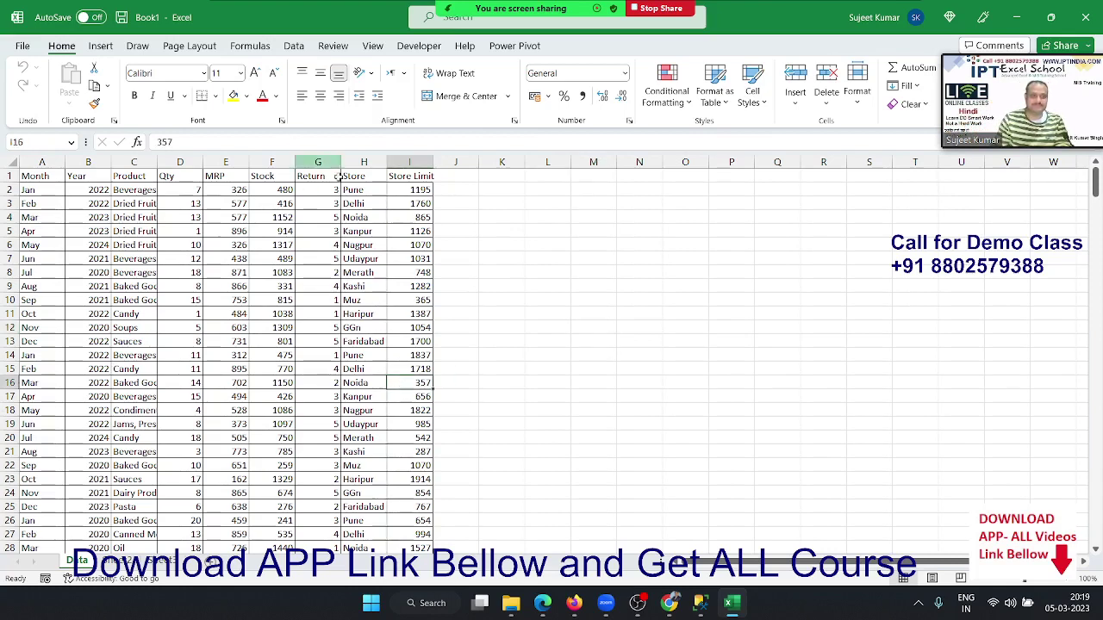
pyautogui.click(491, 219)
pyautogui.click(437, 48)
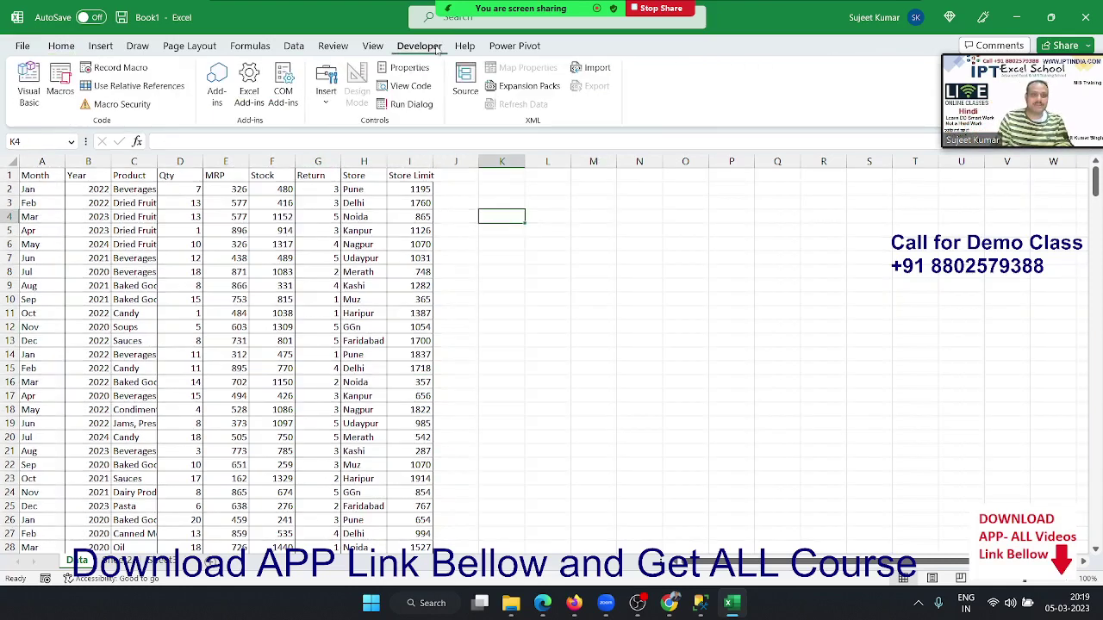
# Start recording a new macro with the default name Macro1.
pyautogui.click(112, 67)
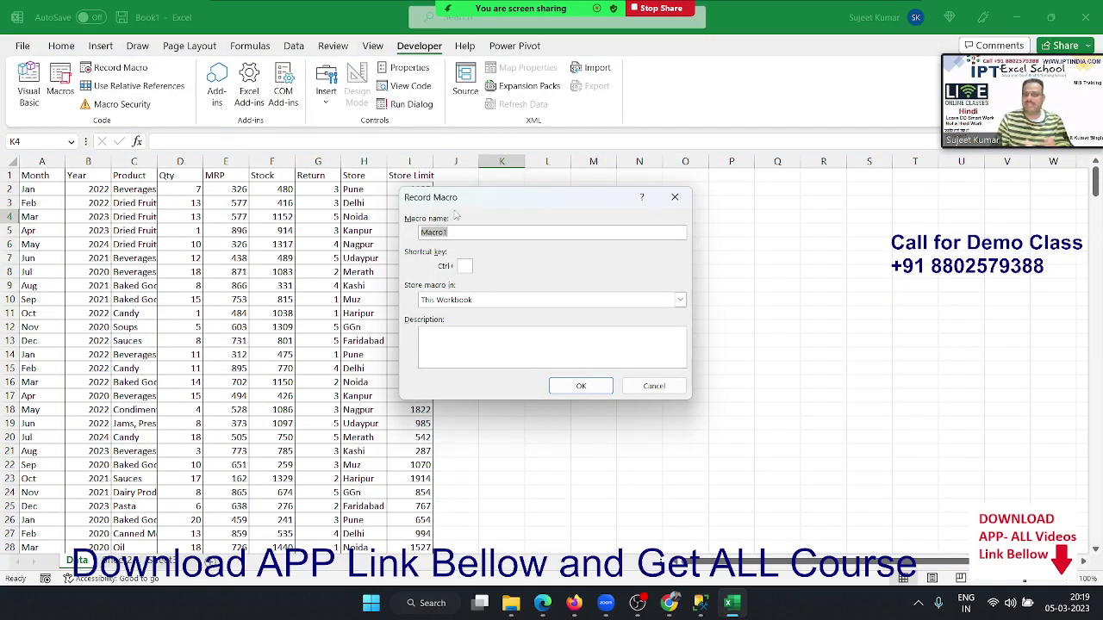
pyautogui.click(466, 266)
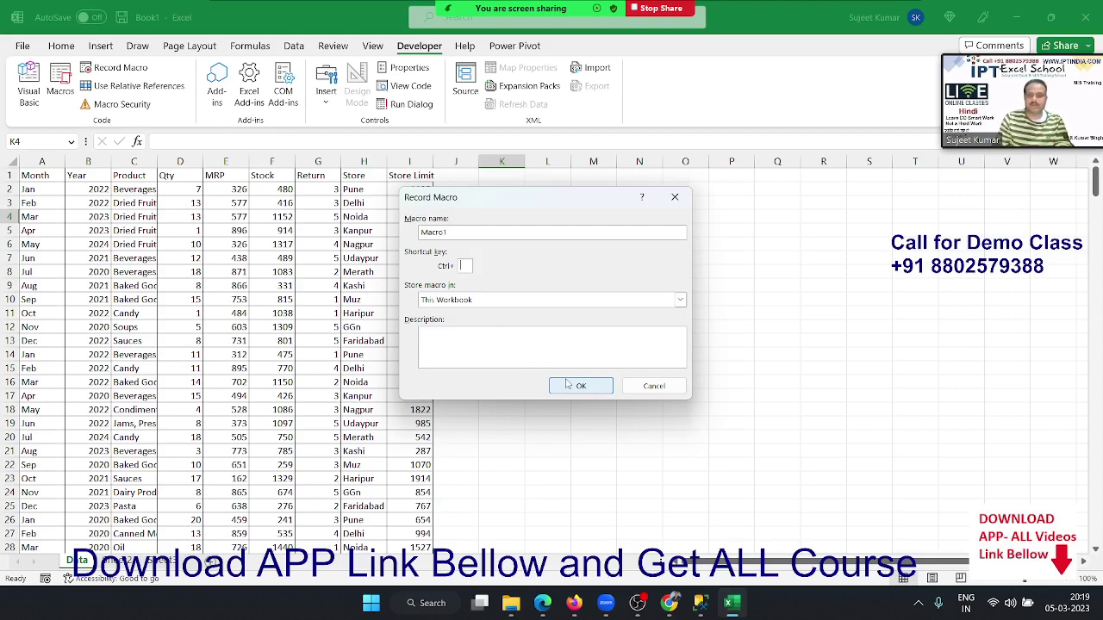
pyautogui.click(571, 385)
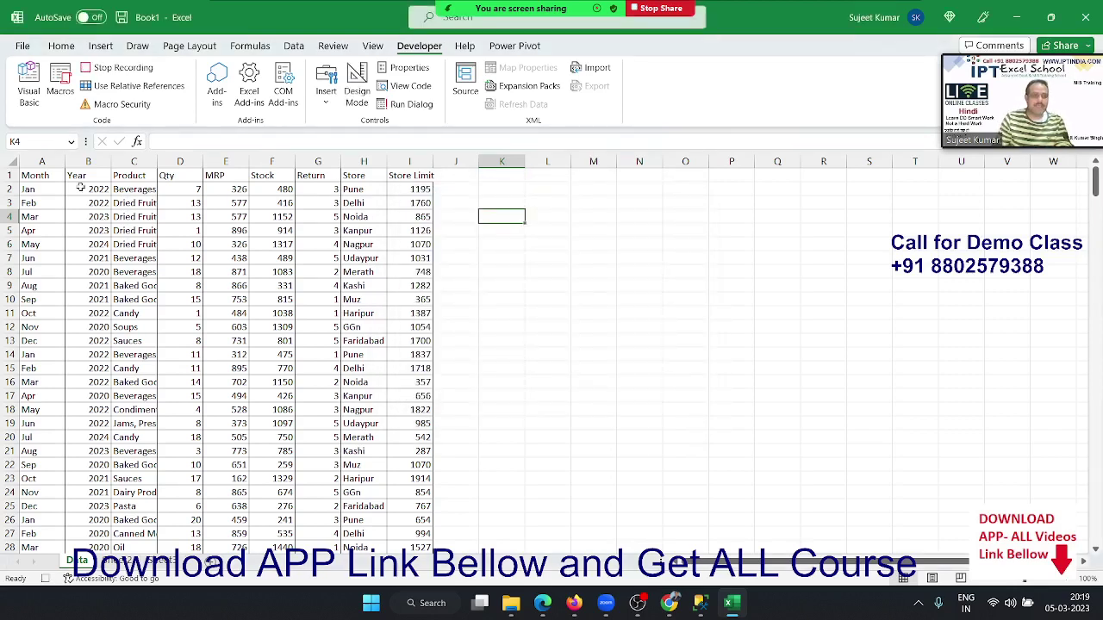
# Turn on header filters and filter the Store column to Delhi only.
pyautogui.click(53, 175)
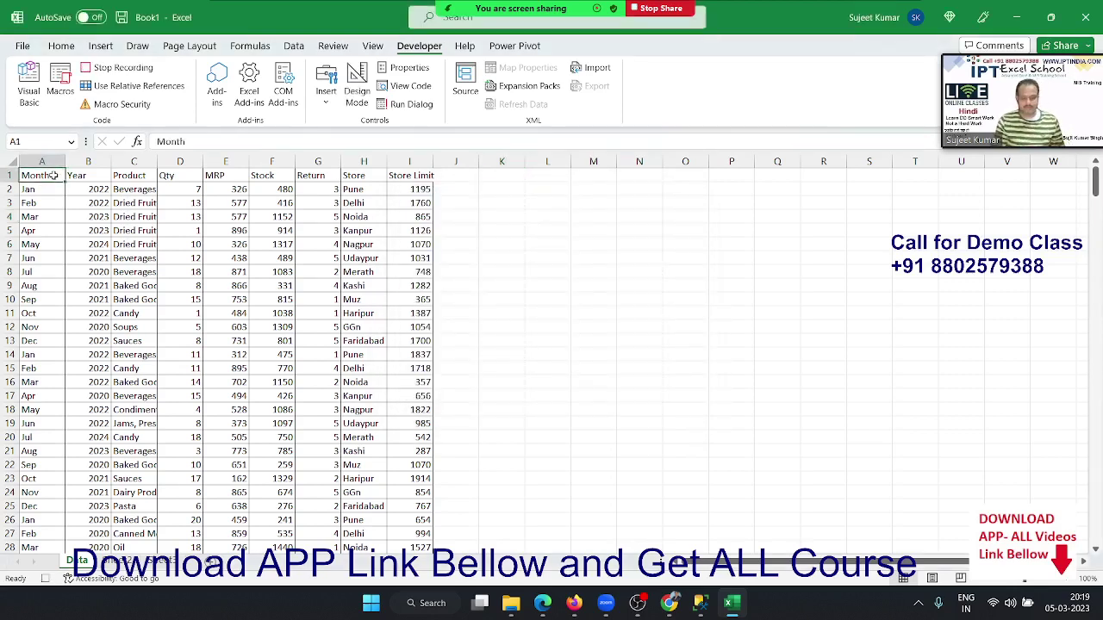
pyautogui.hotkey('ctrl', 'shift', 'l')
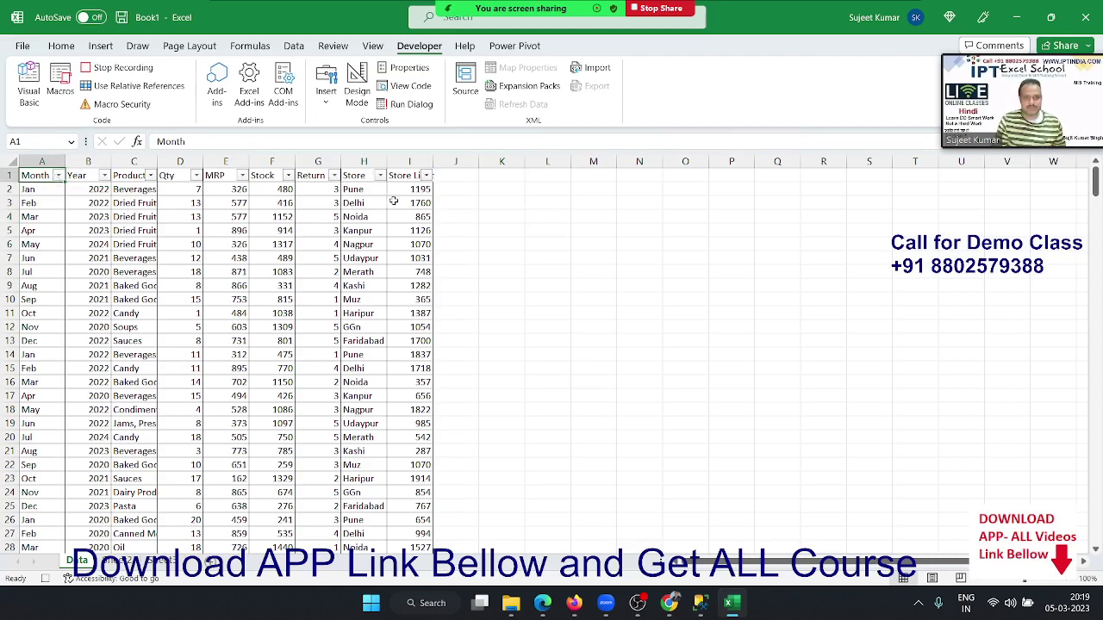
pyautogui.click(380, 176)
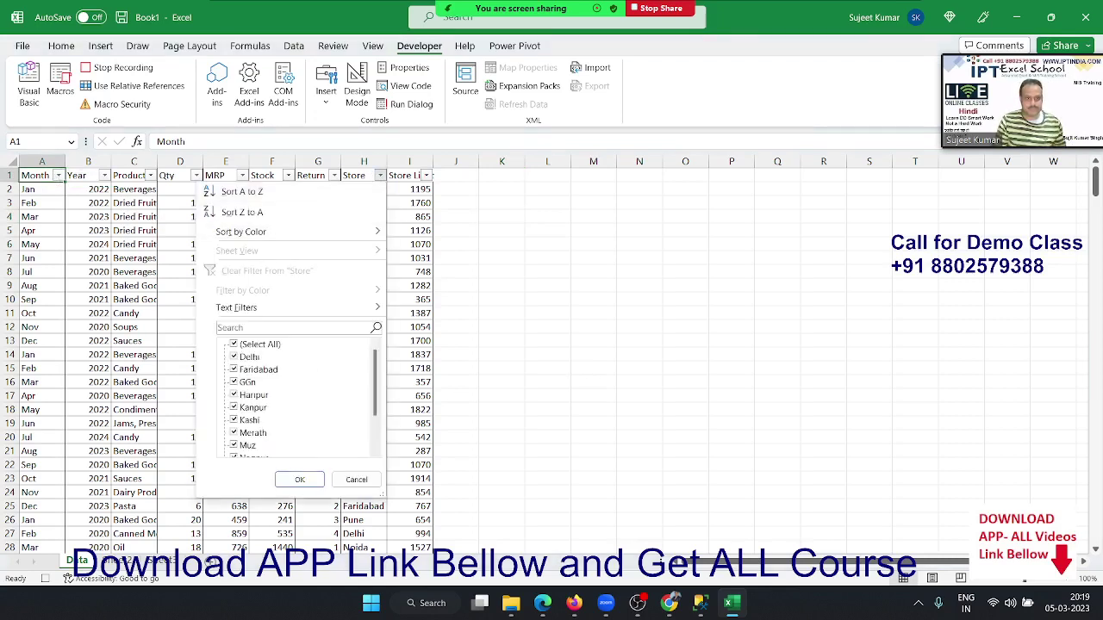
pyautogui.click(244, 346)
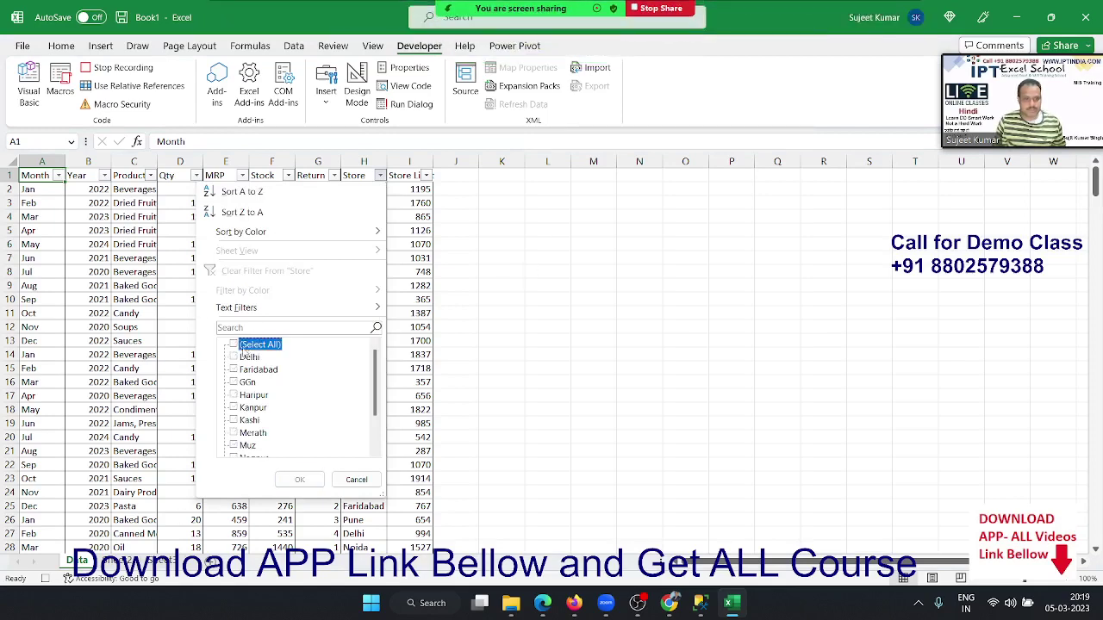
pyautogui.click(243, 357)
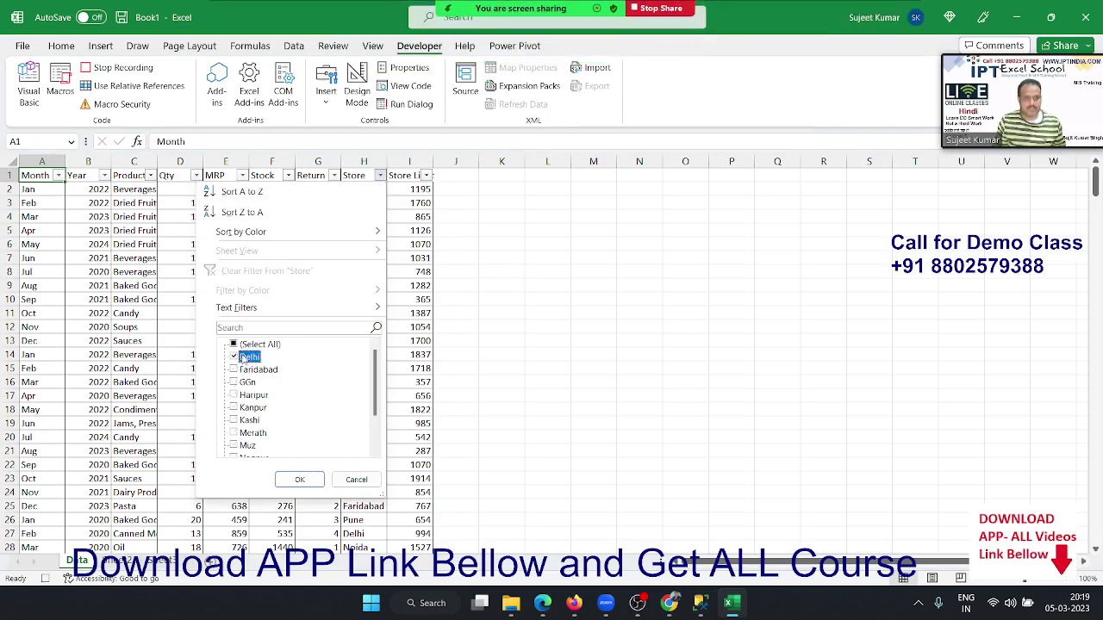
pyautogui.click(300, 479)
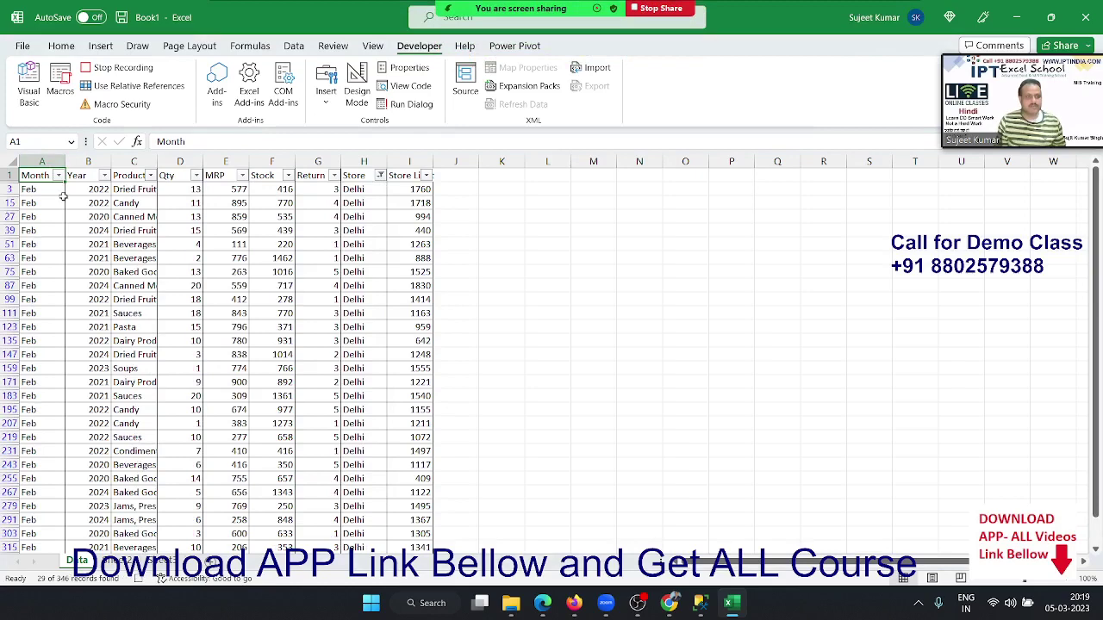
# Select the filtered table from A1 across all headers and down through every row.
pyautogui.click(62, 199)
pyautogui.click(49, 174)
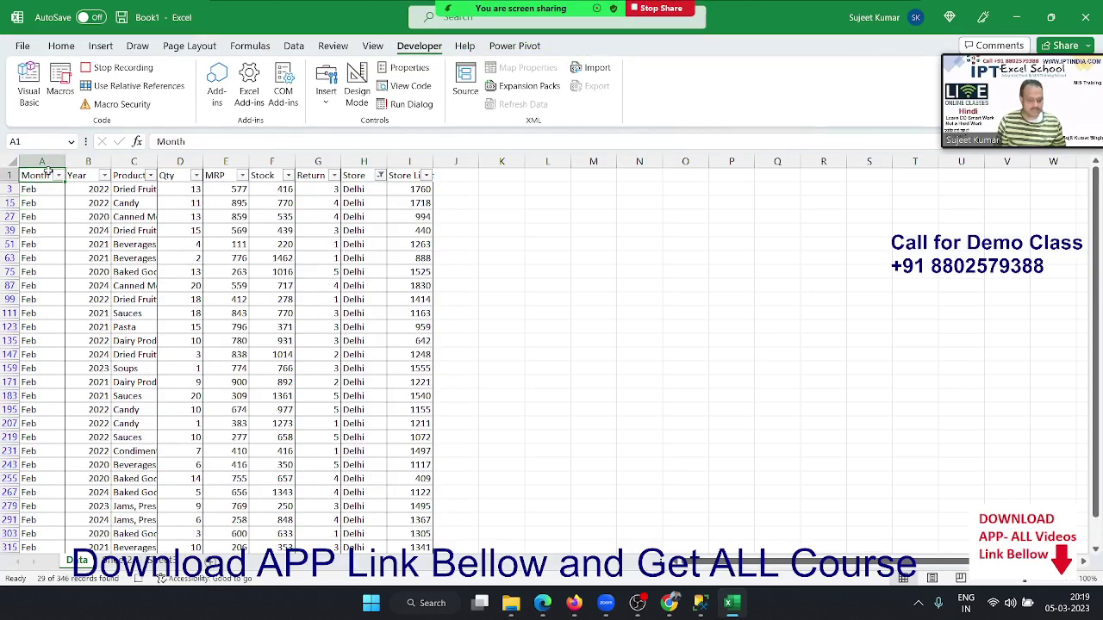
pyautogui.hotkey('ctrl', 'shift', 'Right')
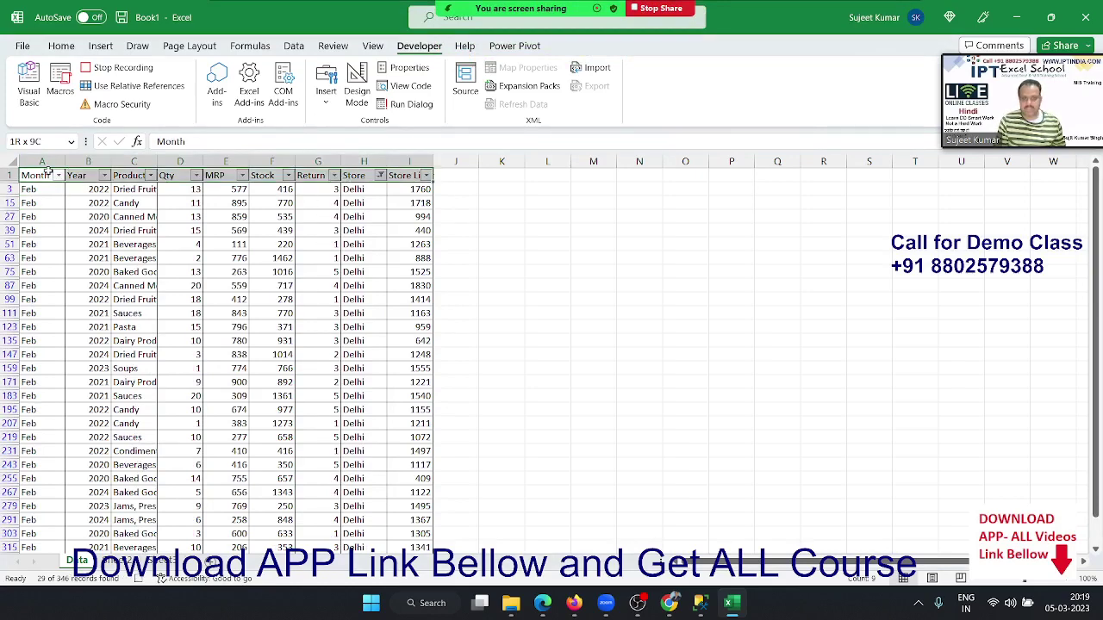
pyautogui.hotkey('ctrl', 'shift', 'Down')
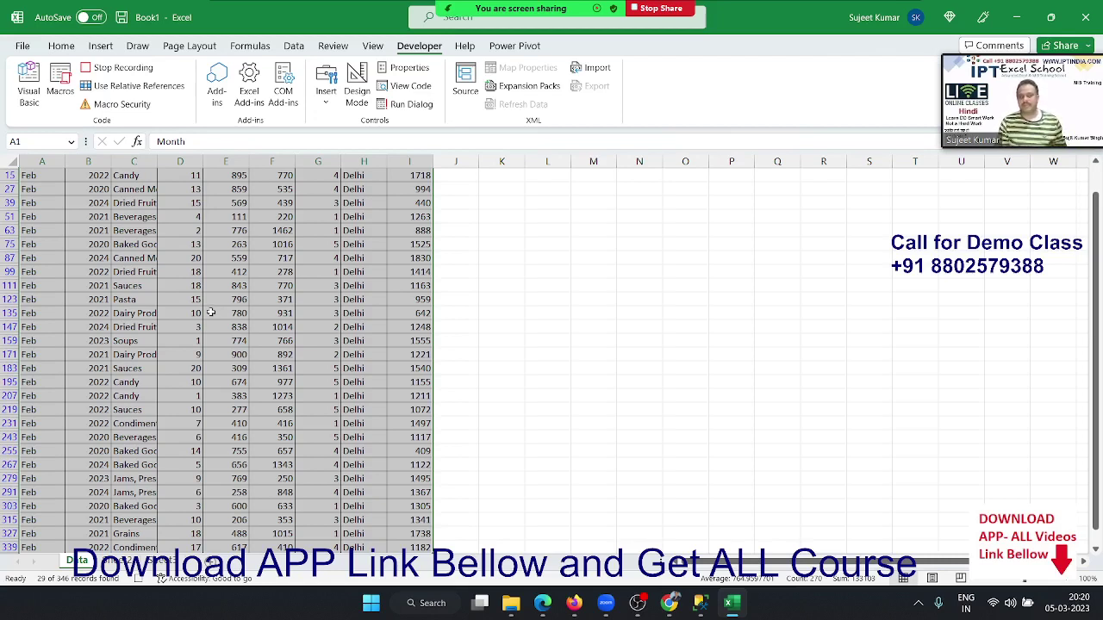
pyautogui.click(62, 45)
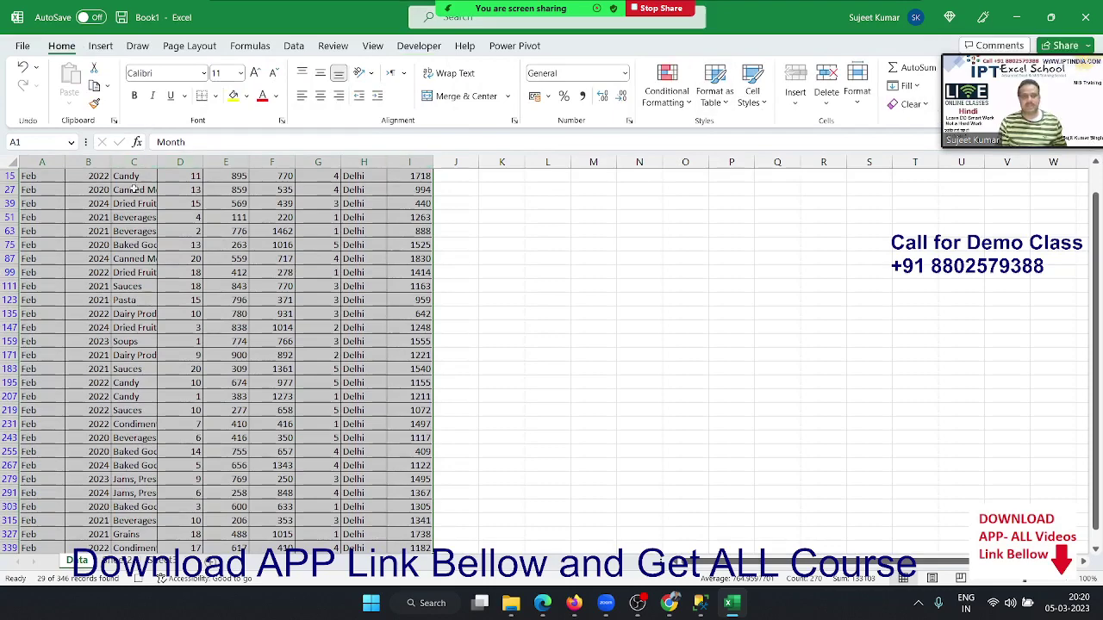
# Narrow the selection to visible cells only with Go To Special.
pyautogui.hotkey('ctrl', 'g')
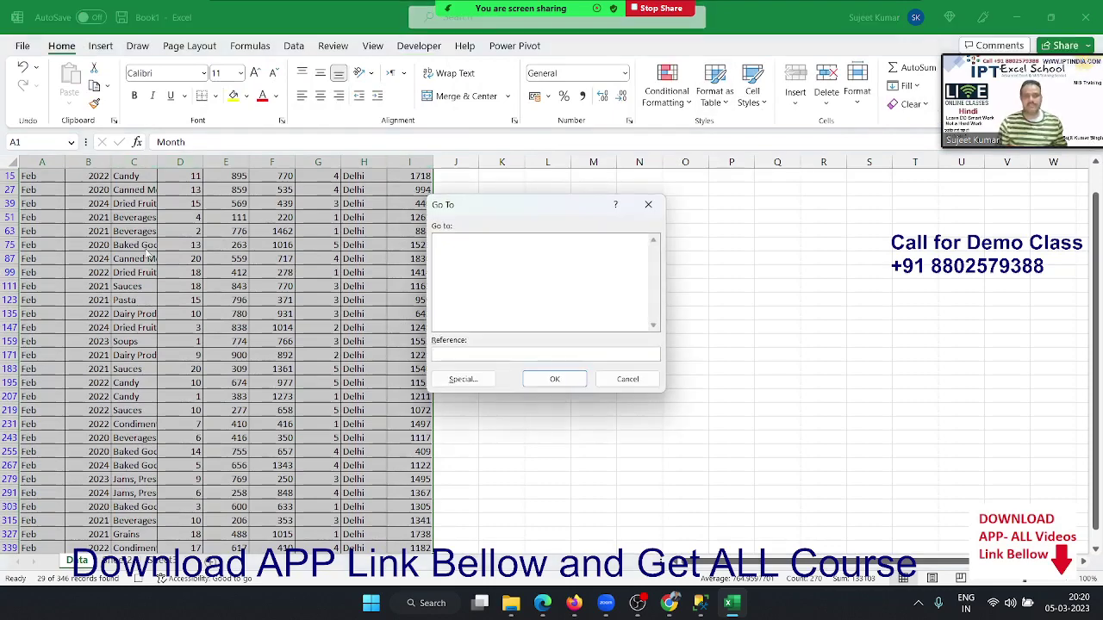
pyautogui.click(463, 379)
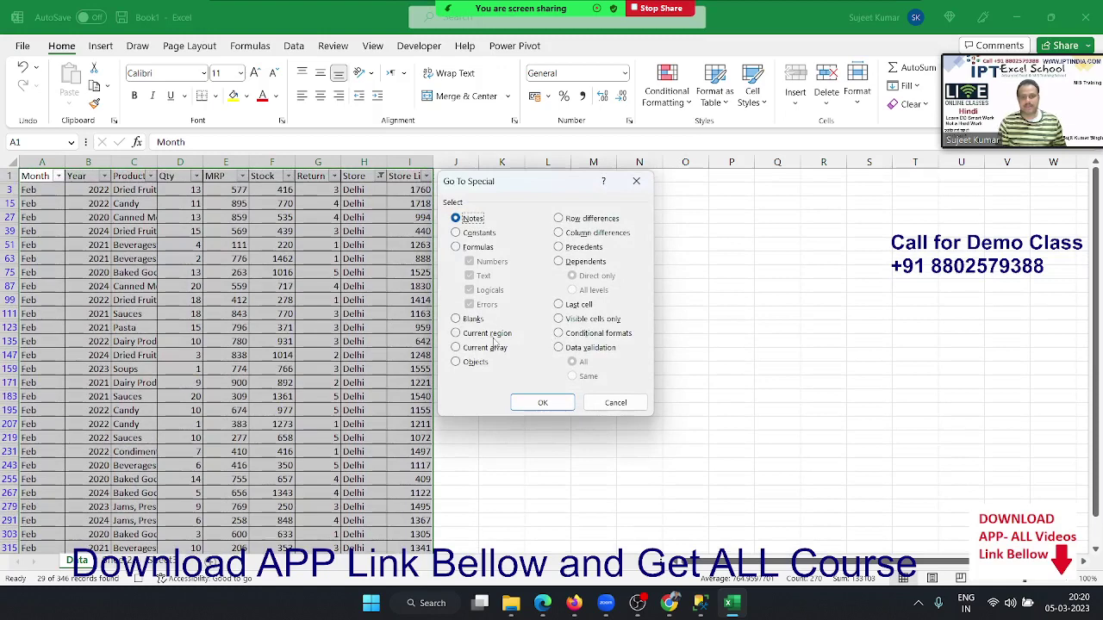
pyautogui.click(562, 320)
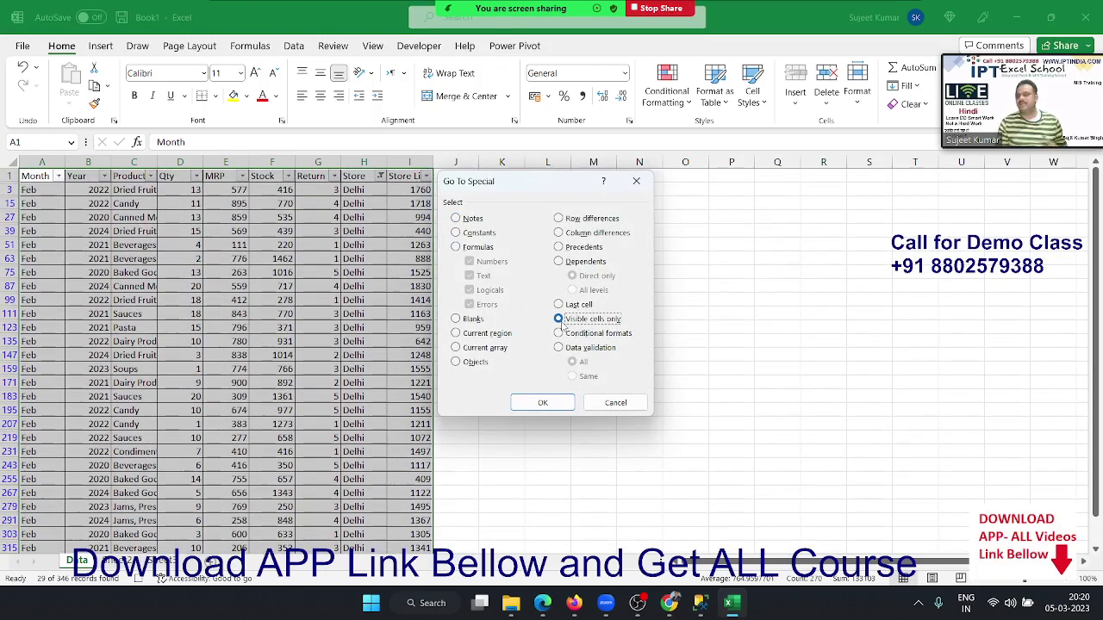
pyautogui.click(541, 405)
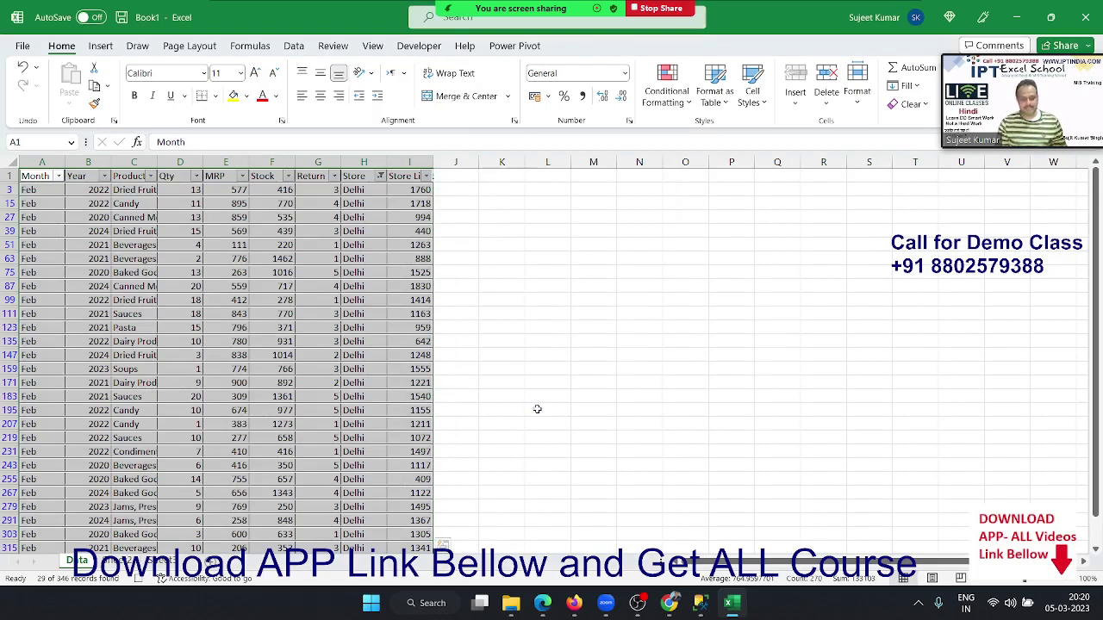
# Copy the visible Delhi rows and paste them at A1 of a new sheet.
pyautogui.hotkey('ctrl', 'c')
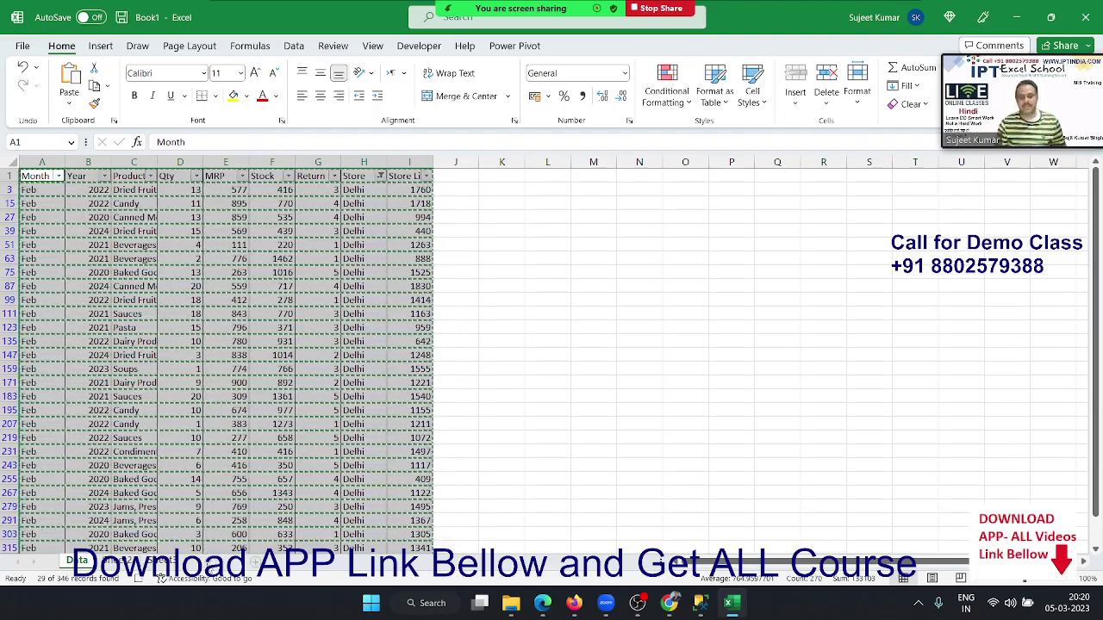
pyautogui.click(255, 561)
pyautogui.hotkey('ctrl', 'v')
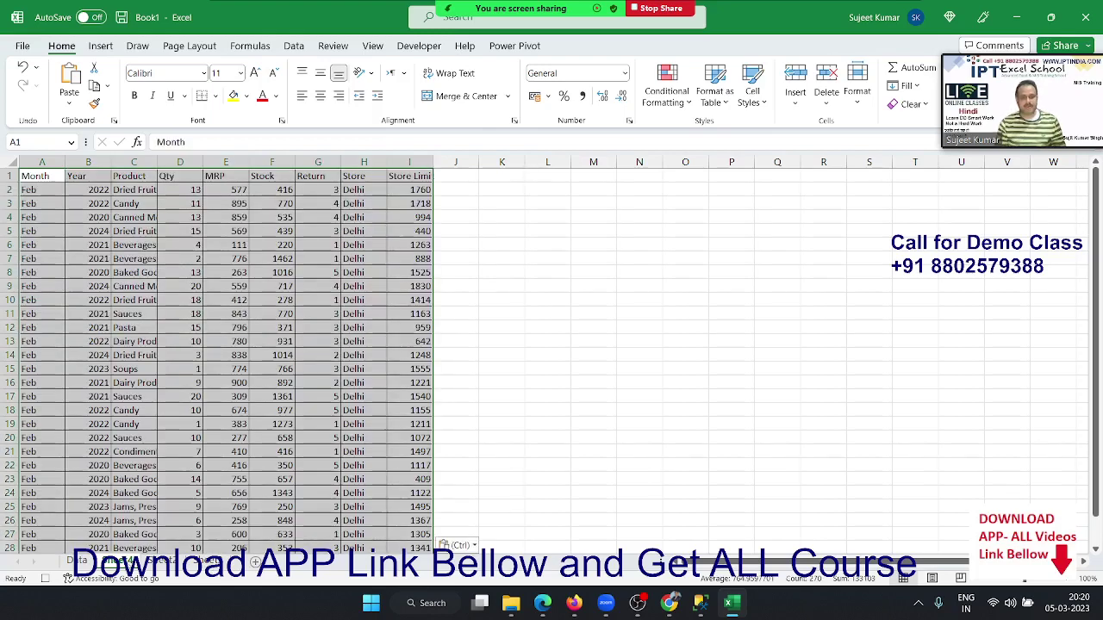
pyautogui.hotkey('ctrl', 't')
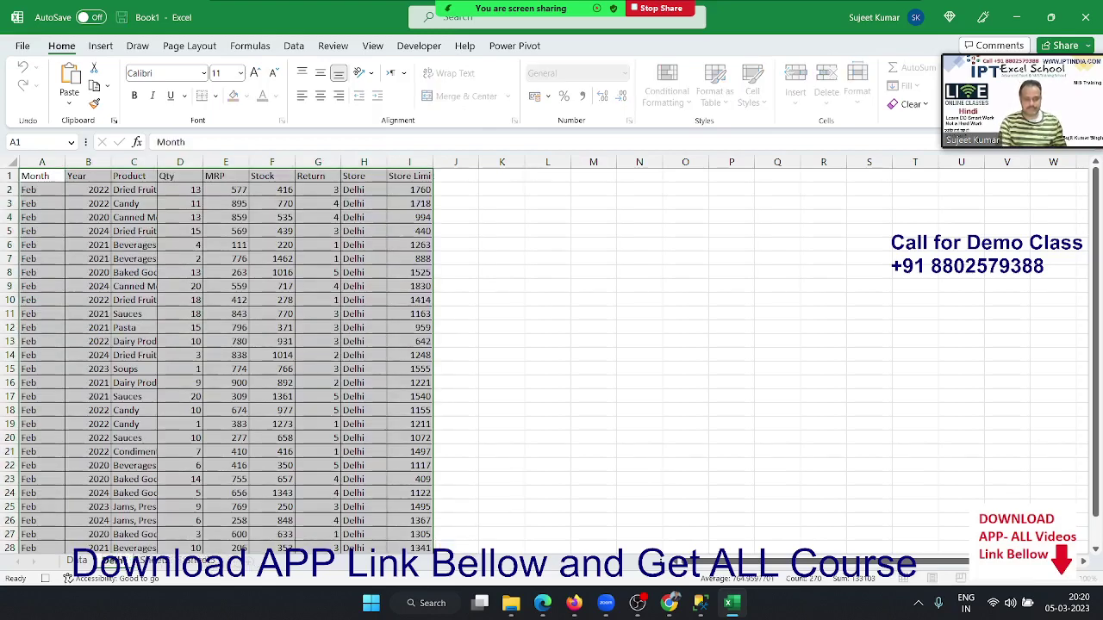
# Move the sheet with the Delhi rows into a new workbook.
pyautogui.rightClick(124, 560)
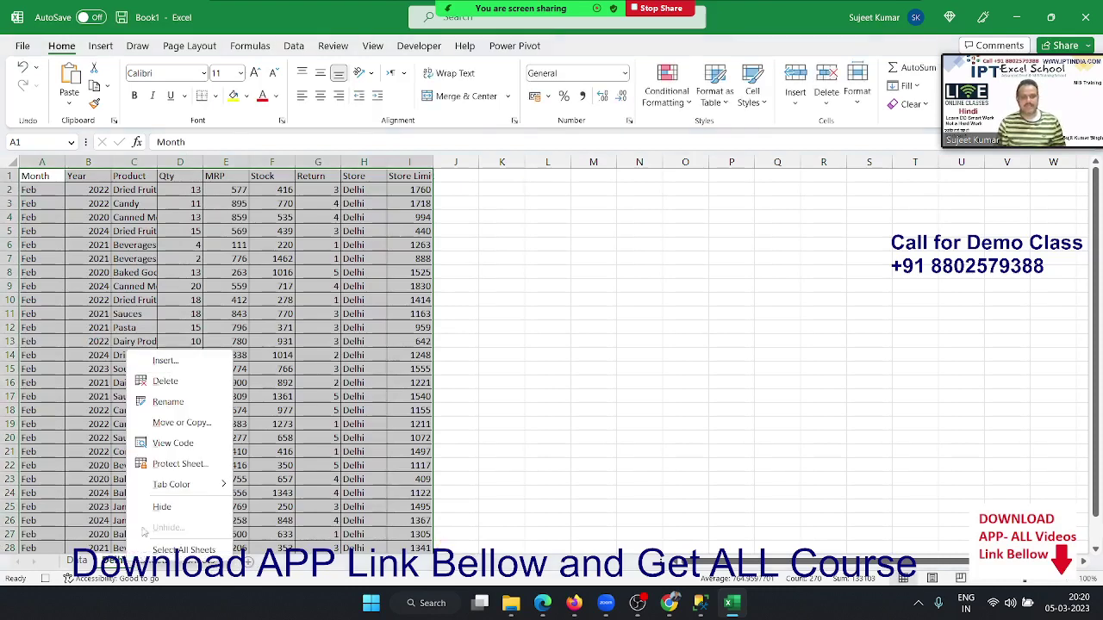
pyautogui.click(181, 422)
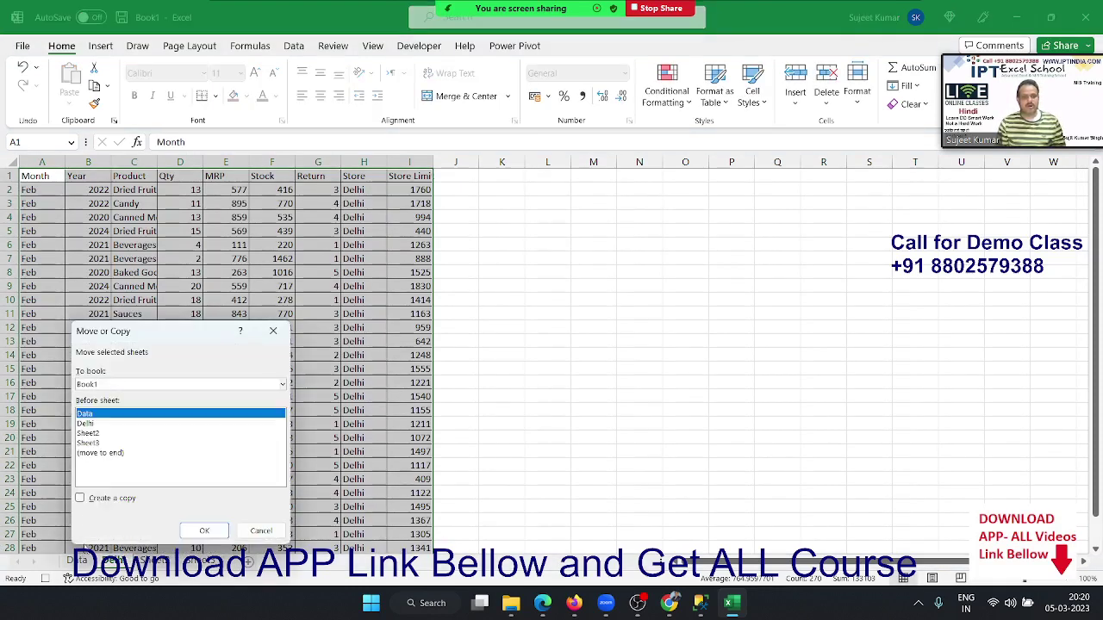
pyautogui.click(106, 385)
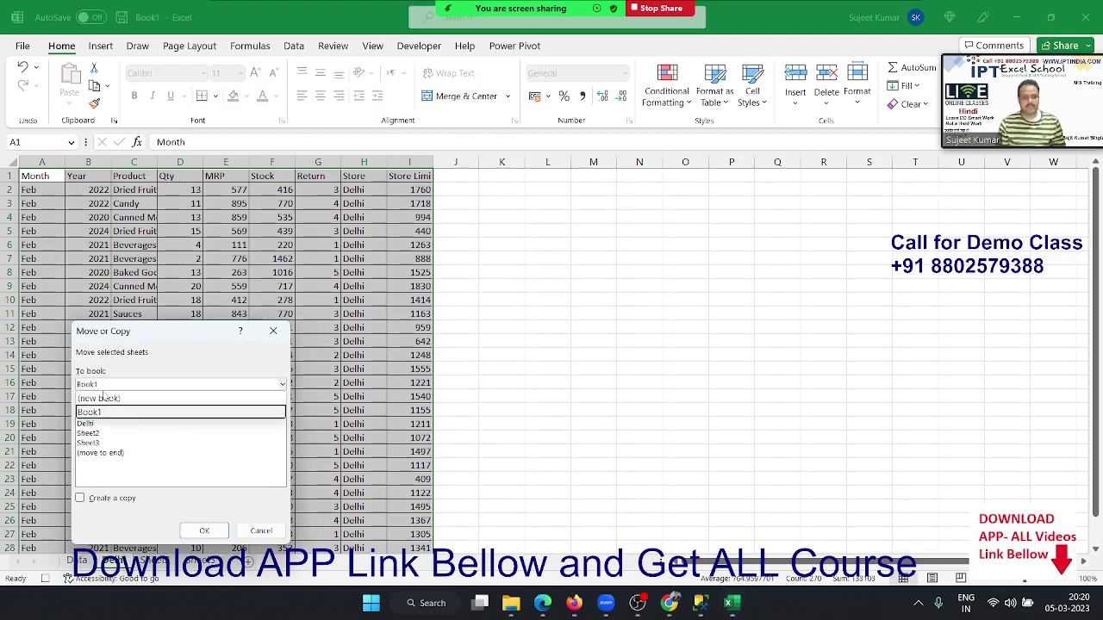
pyautogui.click(110, 395)
pyautogui.click(215, 529)
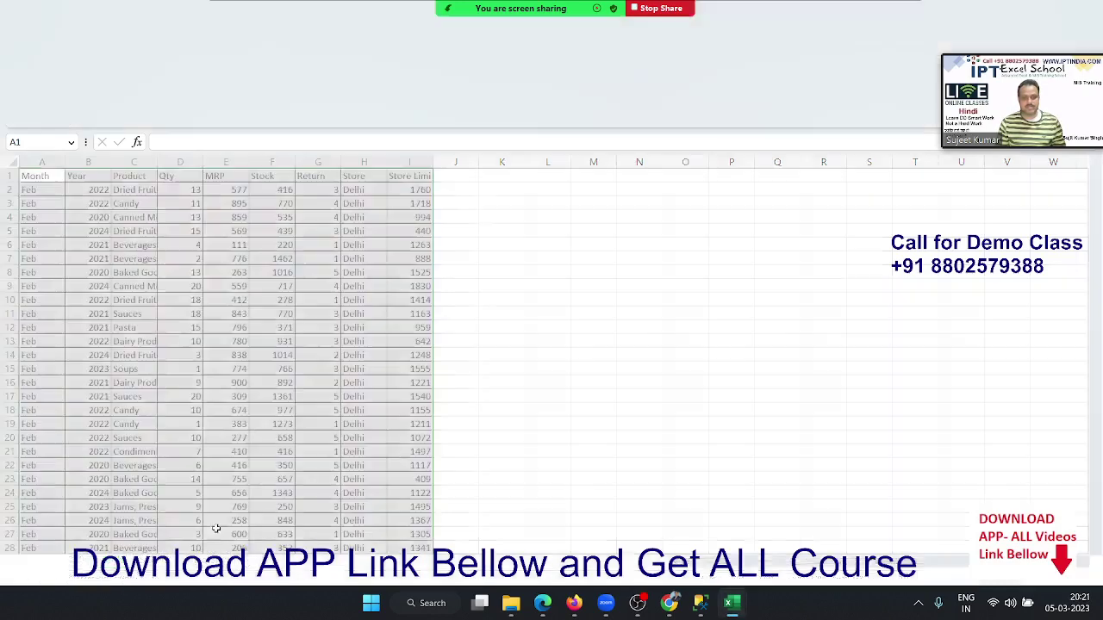
# Save the new workbook as 'Delhi' in the APP_Rec (D:)\2022 folder.
pyautogui.hotkey('ctrl', 's')
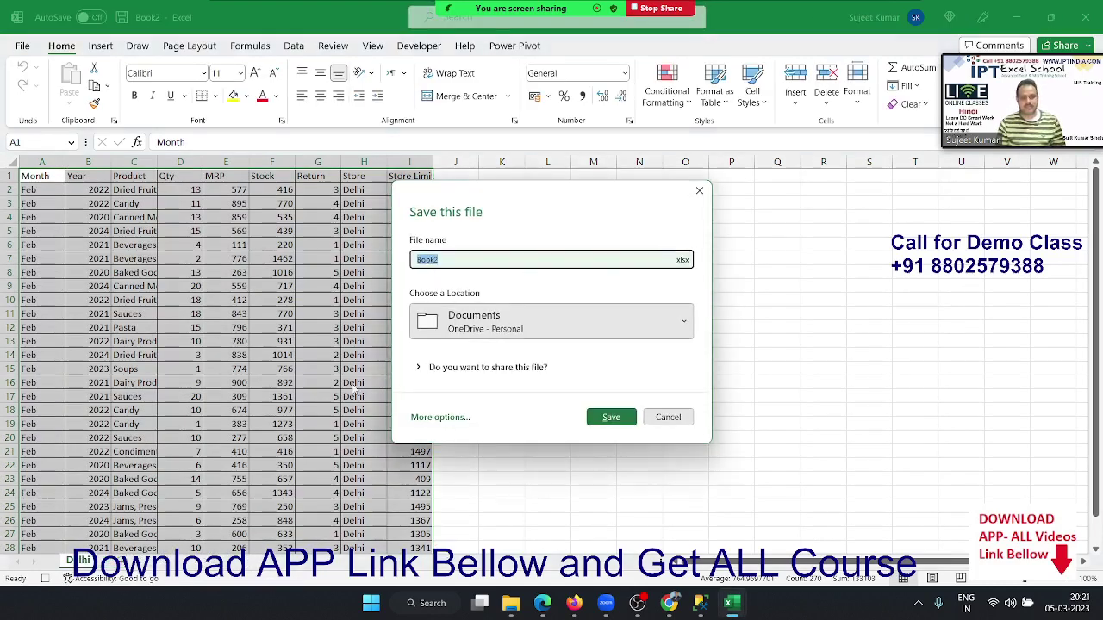
pyautogui.click(426, 418)
pyautogui.click(206, 289)
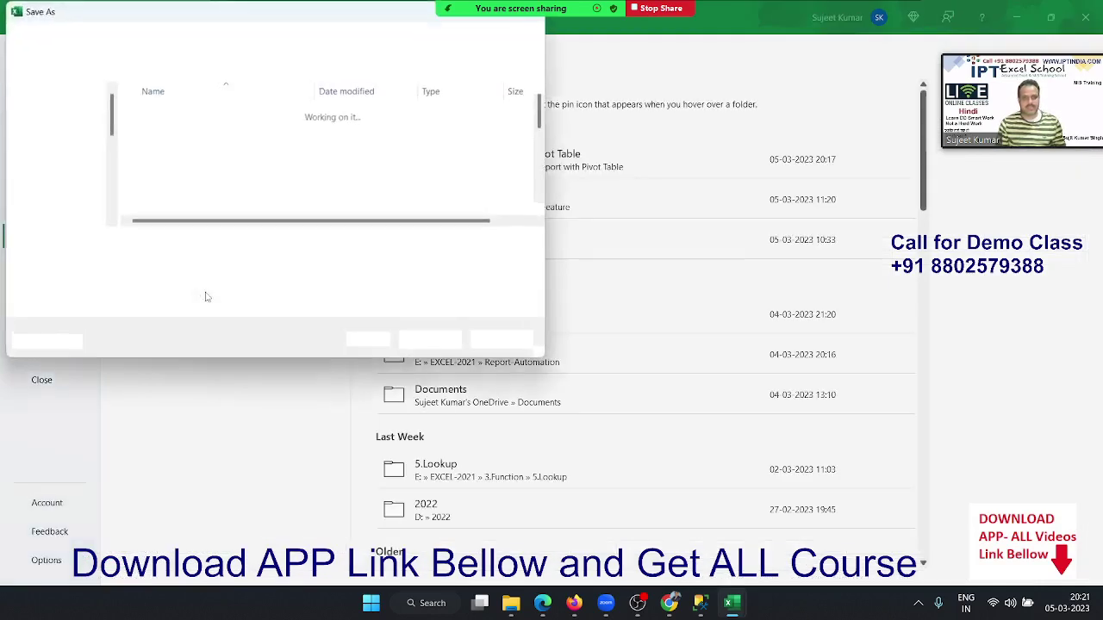
pyautogui.scroll(-2, 65, 197)
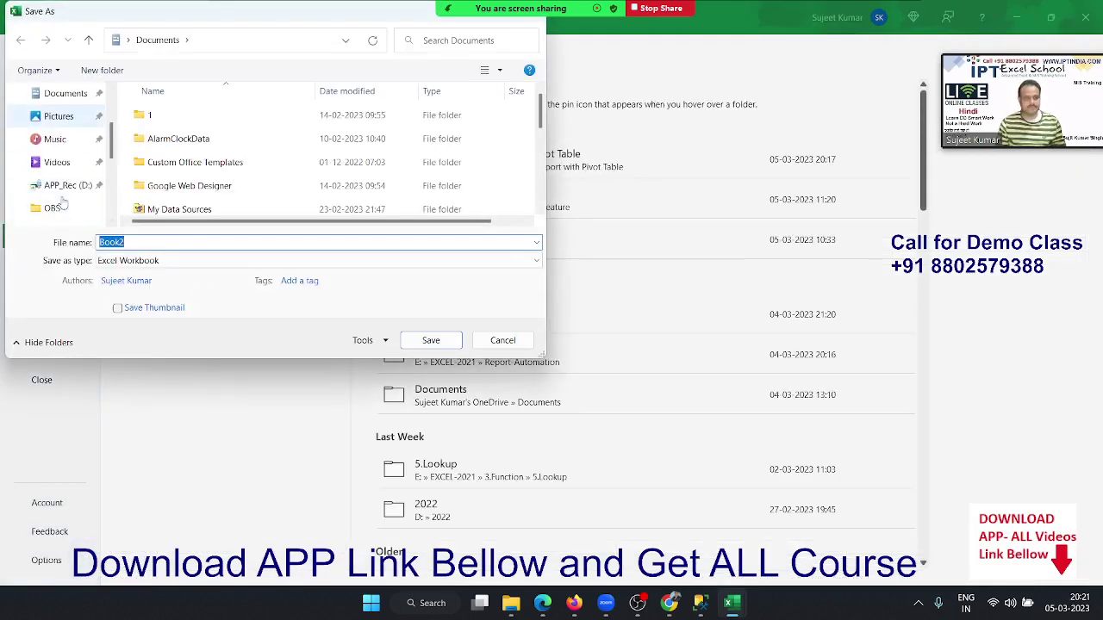
pyautogui.click(67, 191)
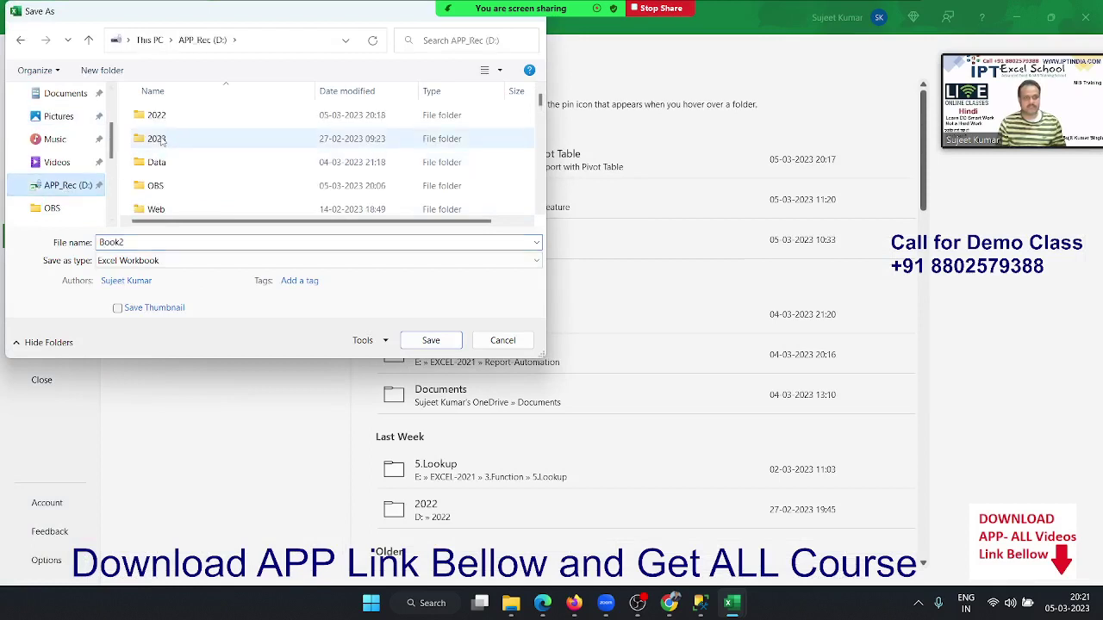
pyautogui.click(164, 124)
pyautogui.doubleClick(163, 124)
pyautogui.doubleClick(112, 242)
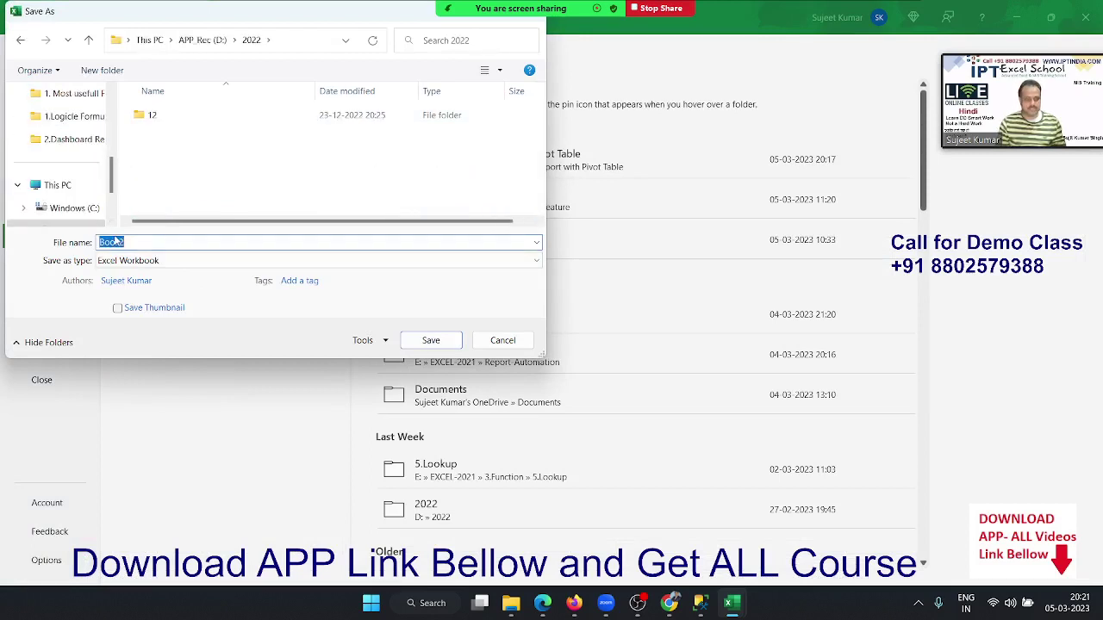
pyautogui.write('Delhi')
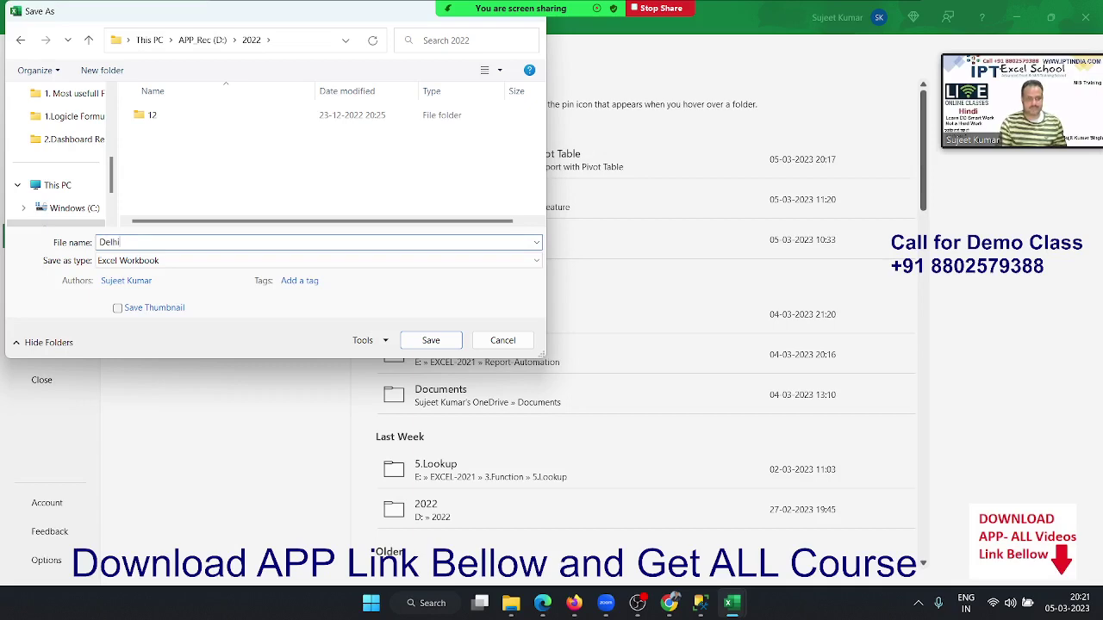
pyautogui.click(431, 340)
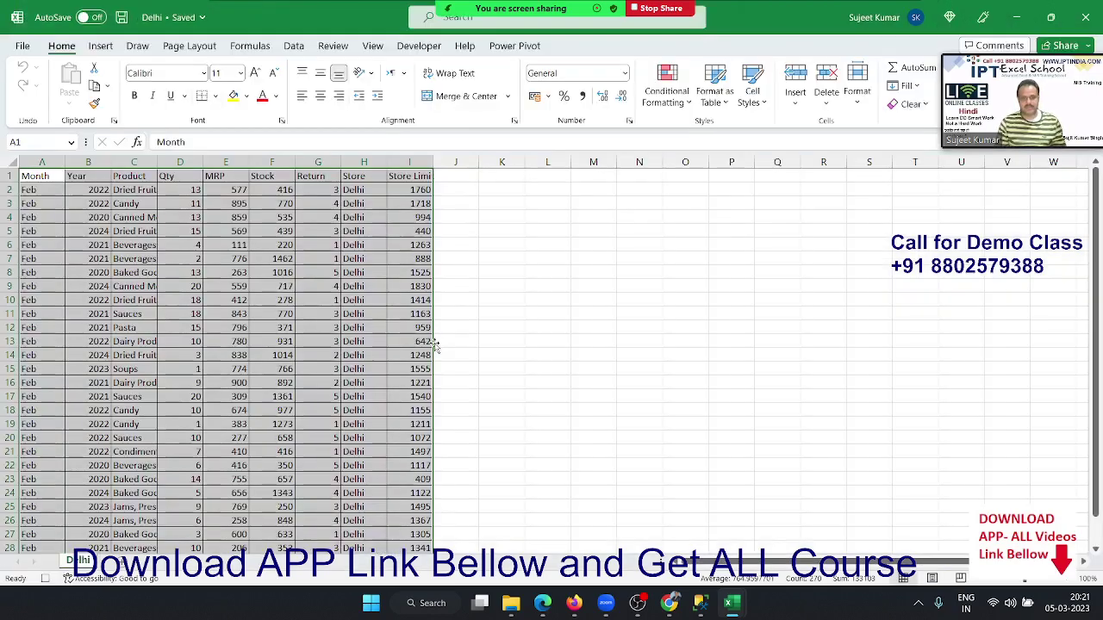
# Close the Delhi workbook and remove the filter from the Data sheet.
pyautogui.click(1086, 17)
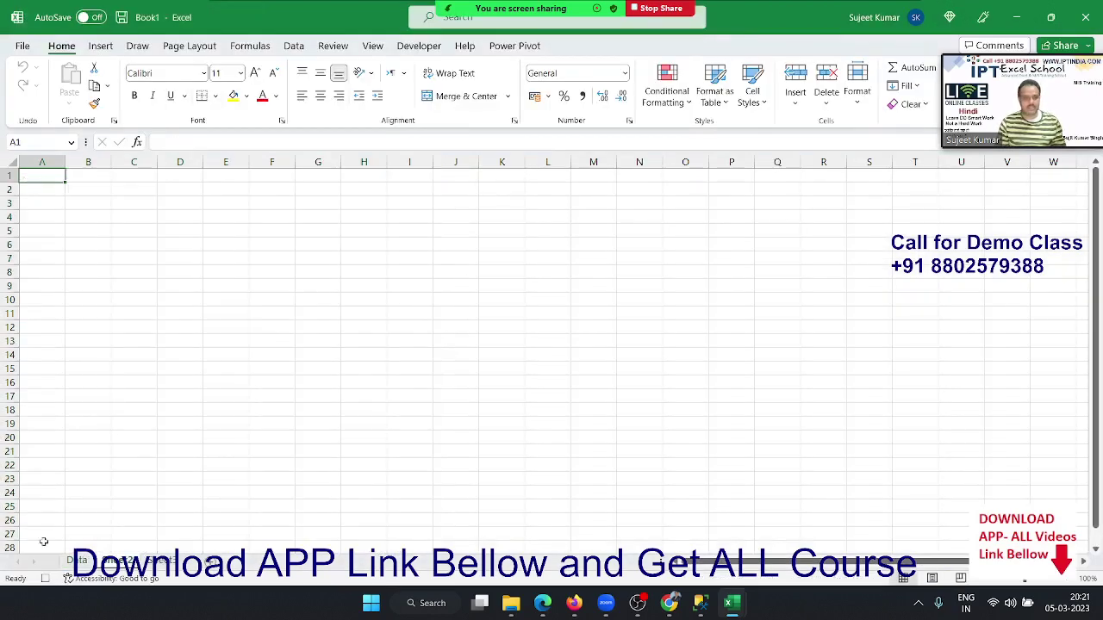
pyautogui.click(77, 561)
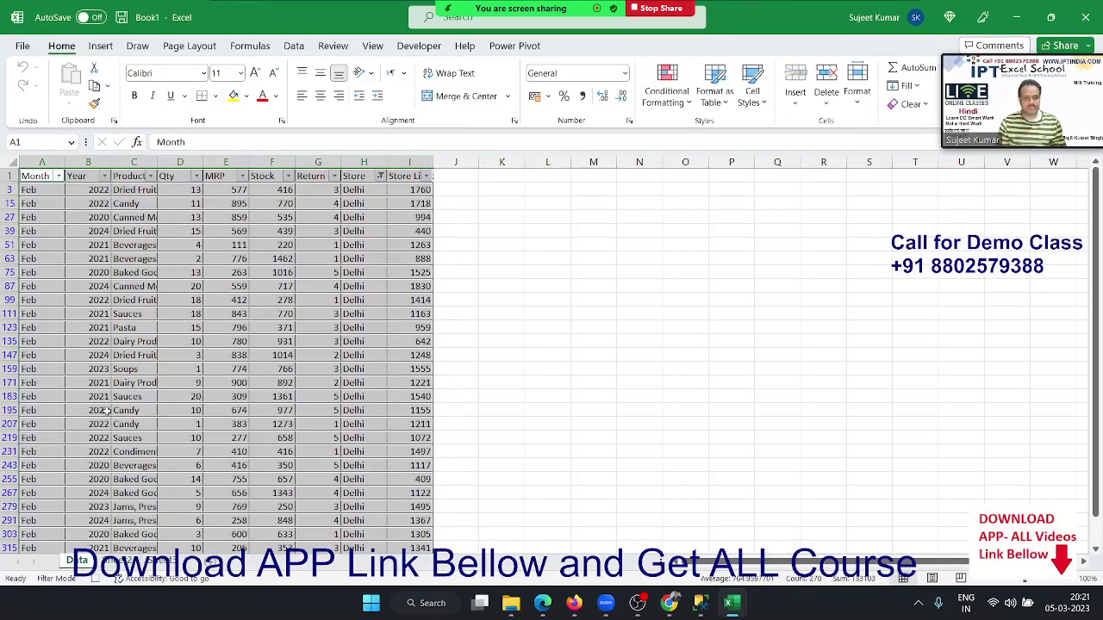
pyautogui.click(84, 203)
pyautogui.hotkey('ctrl', 'shift', 'l')
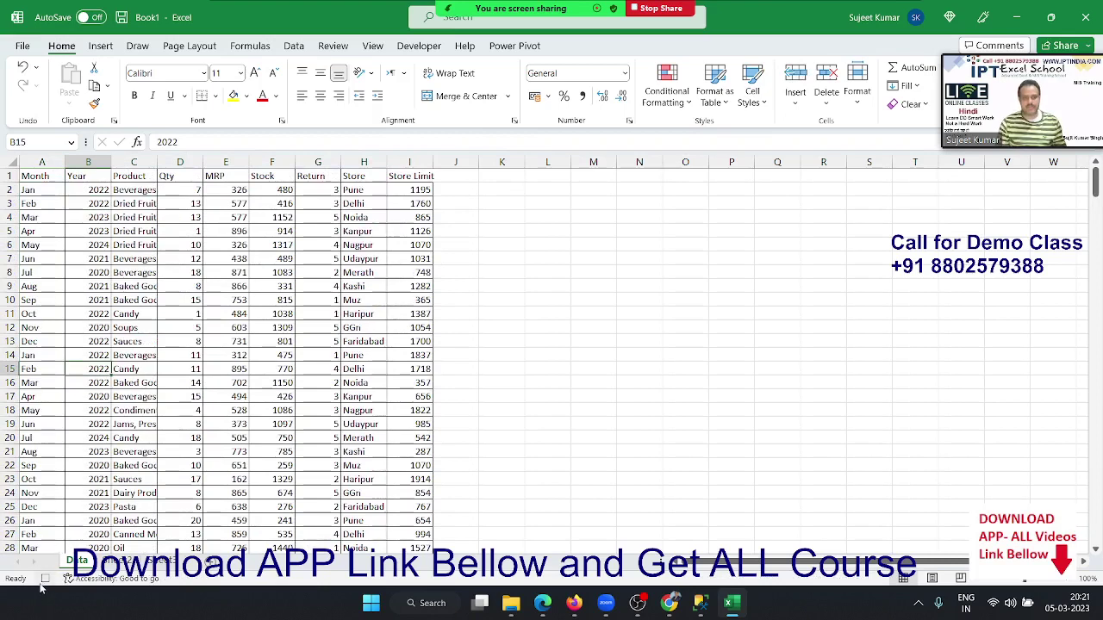
# Stop the macro recording.
pyautogui.hotkey('alt', 'l')
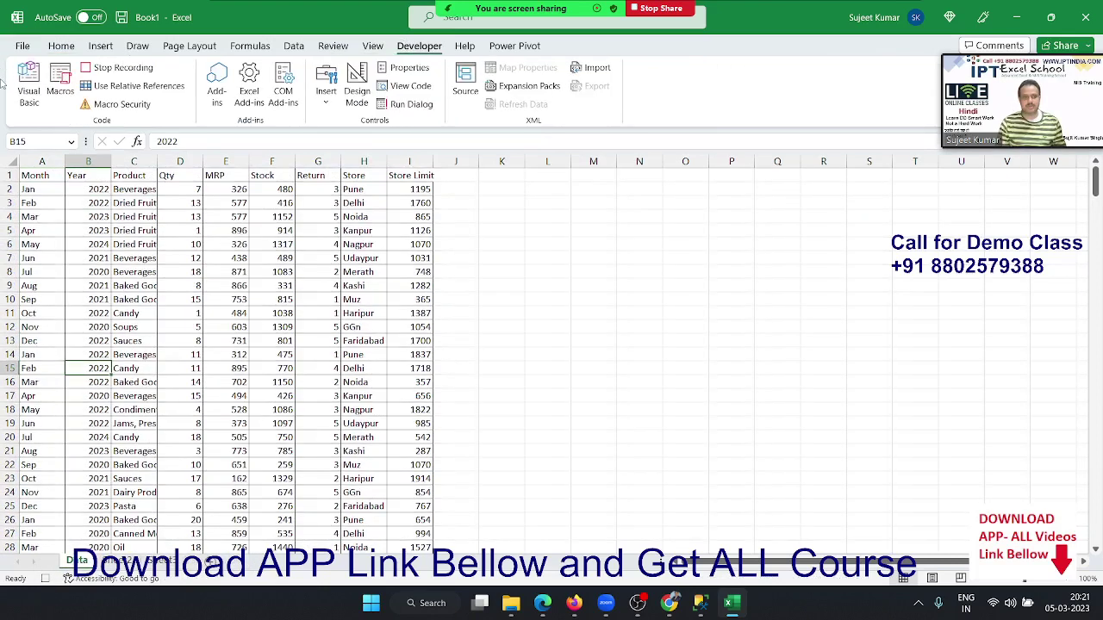
pyautogui.click(117, 67)
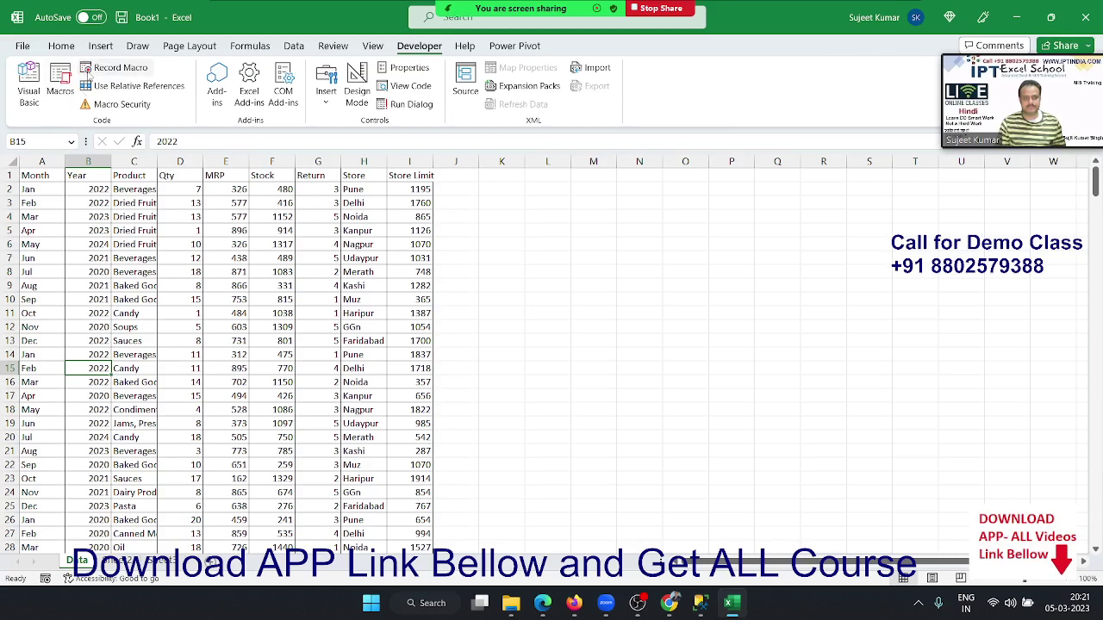
pyautogui.click(135, 245)
# Open Macro1 for editing and snap the VBA editor to the screen's left half.
pyautogui.click(69, 93)
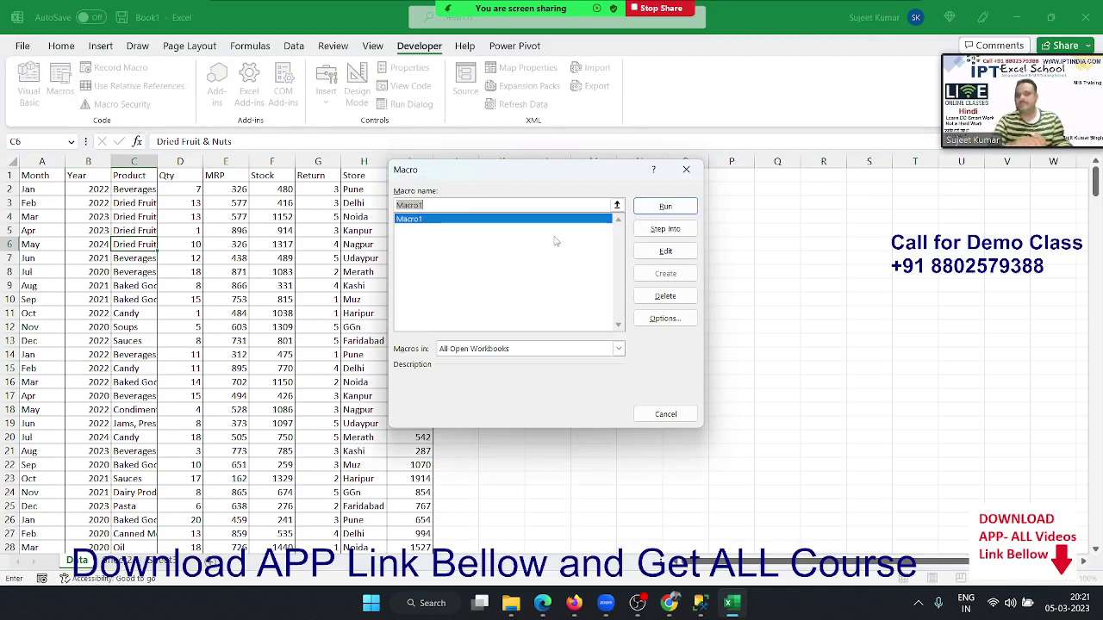
pyautogui.click(666, 251)
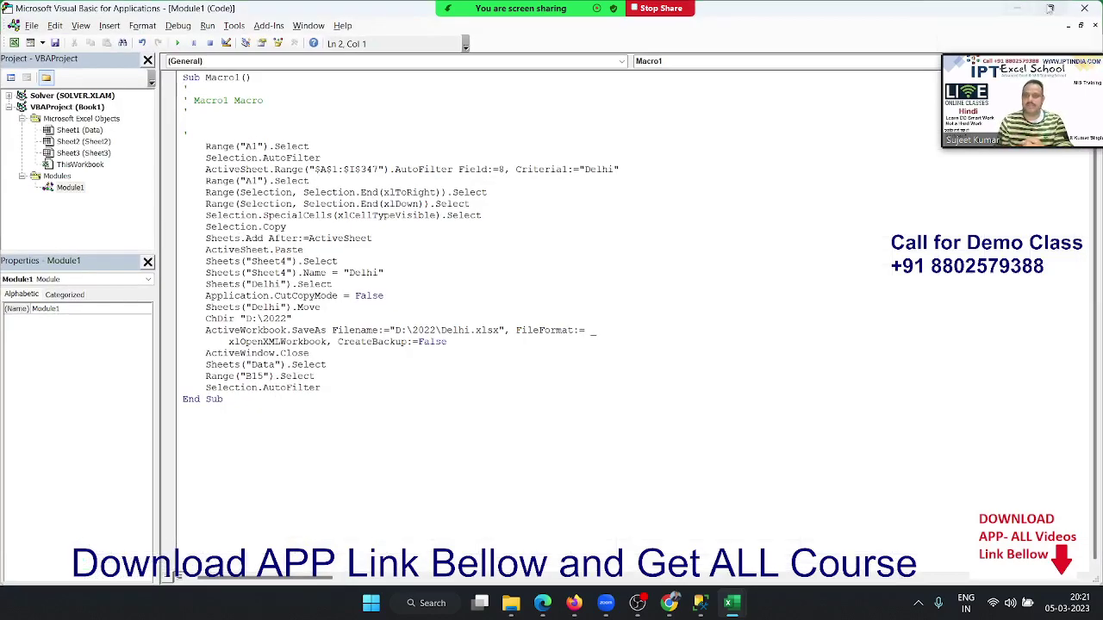
pyautogui.moveTo(1049, 9)
pyautogui.click(961, 62)
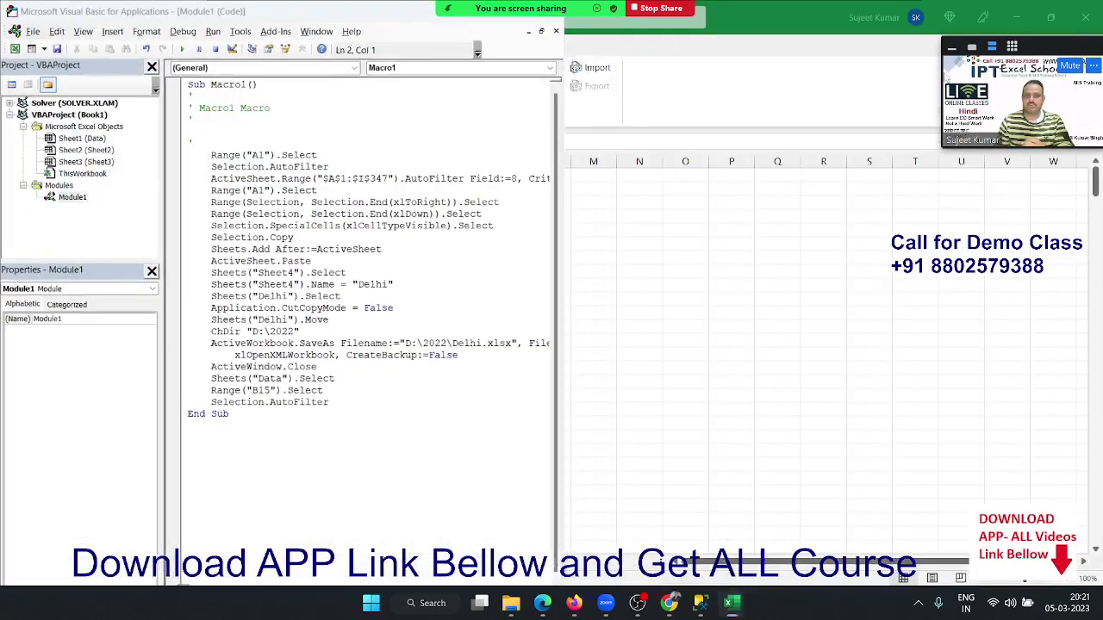
pyautogui.click(771, 123)
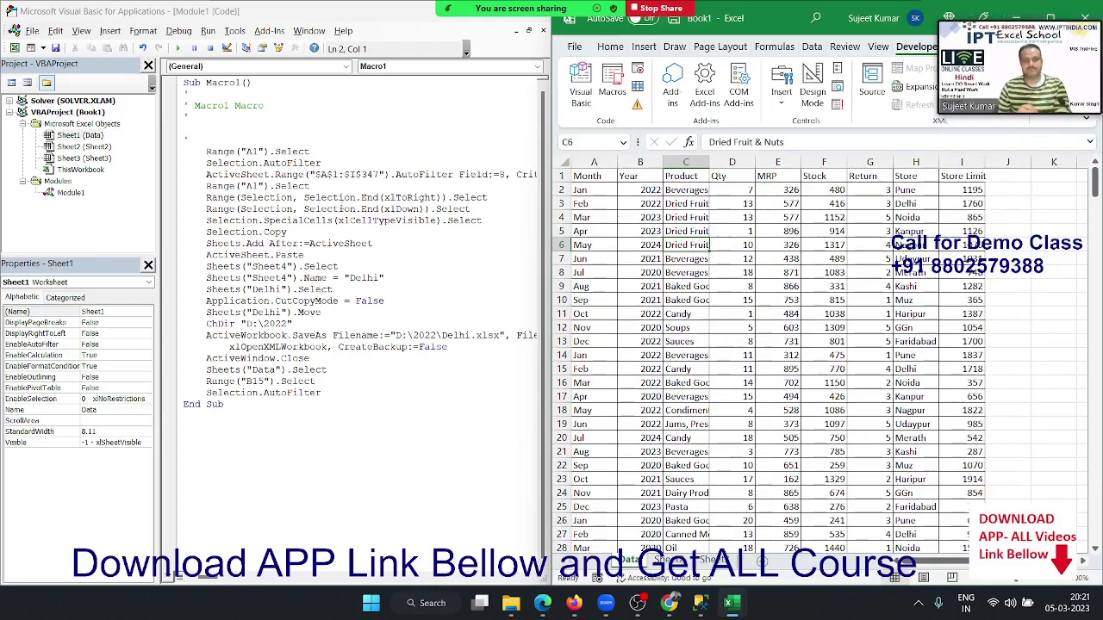
# Widen the Module1 code window beside the Excel sheet.
pyautogui.click(311, 163)
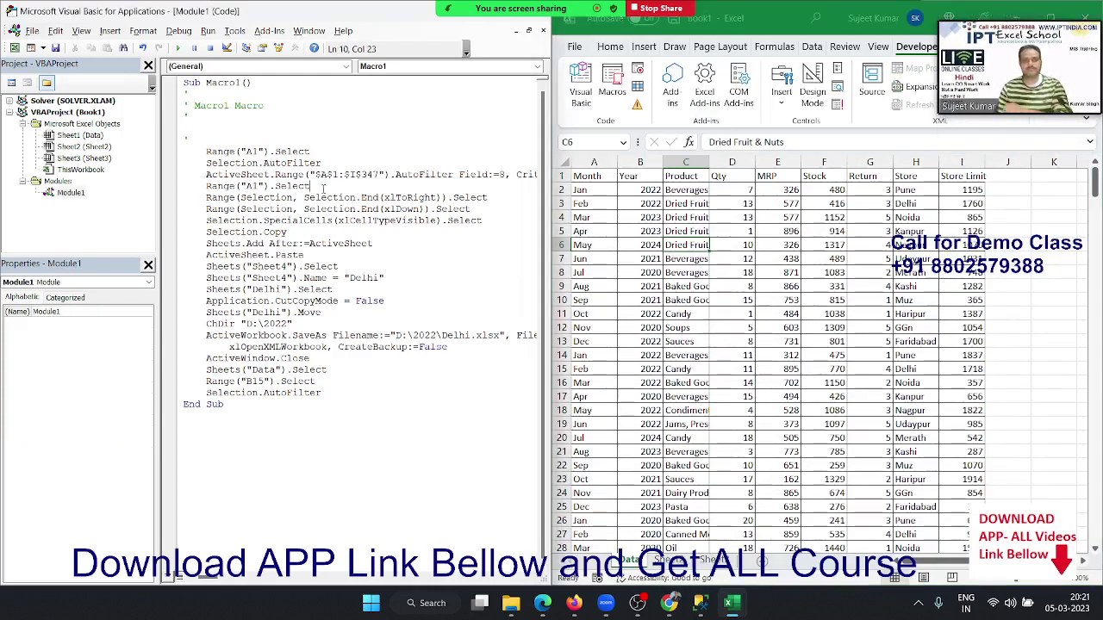
pyautogui.click(592, 176)
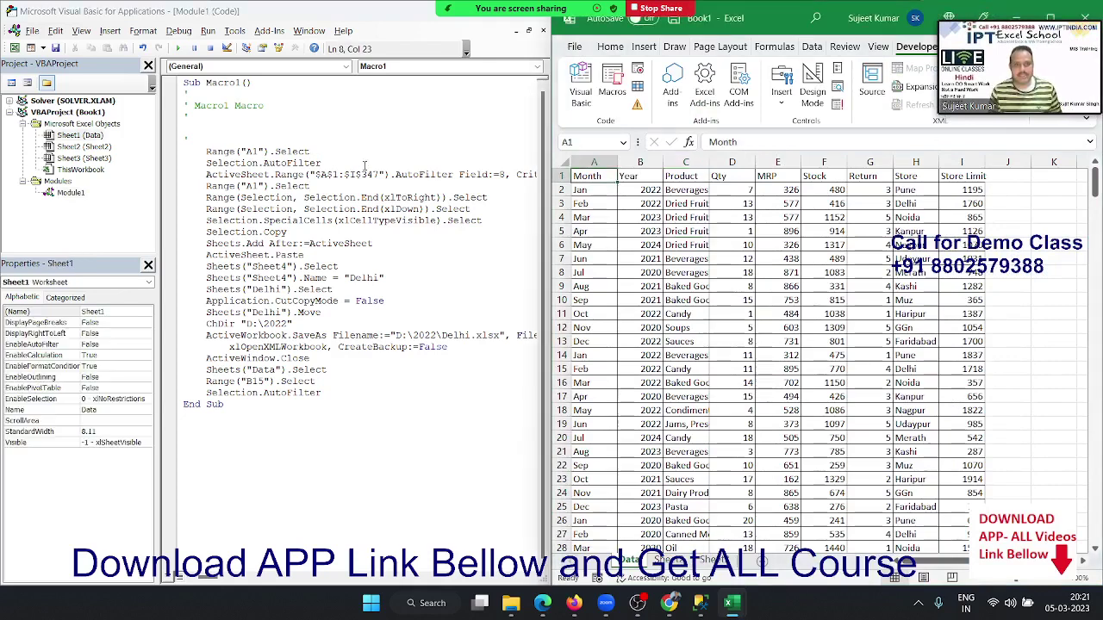
pyautogui.click(71, 192)
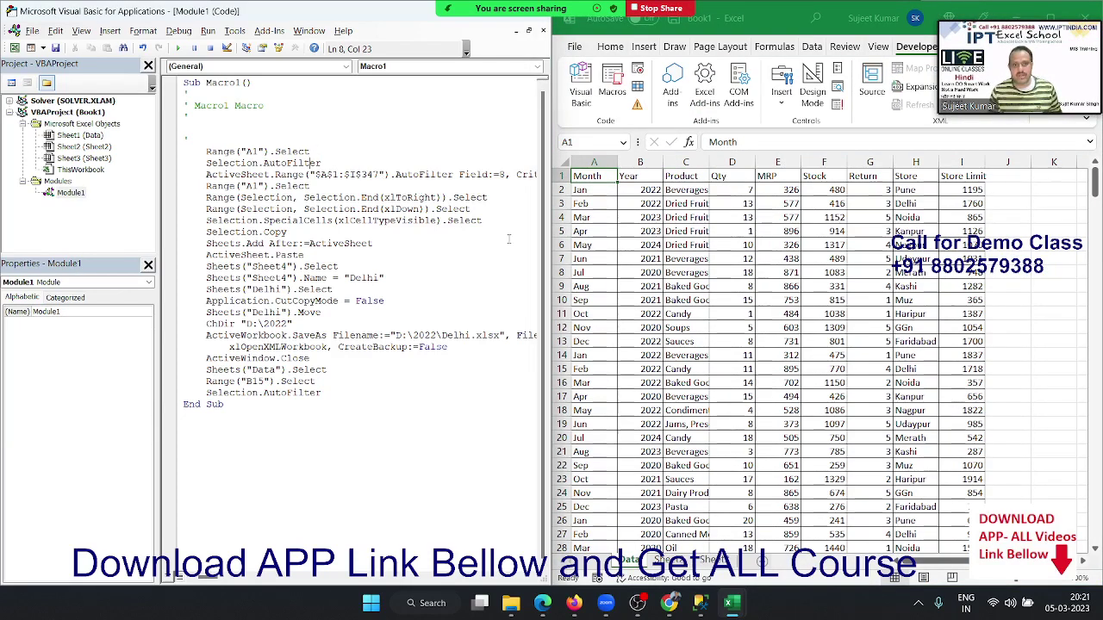
pyautogui.moveTo(550, 264); pyautogui.dragTo(647, 264)
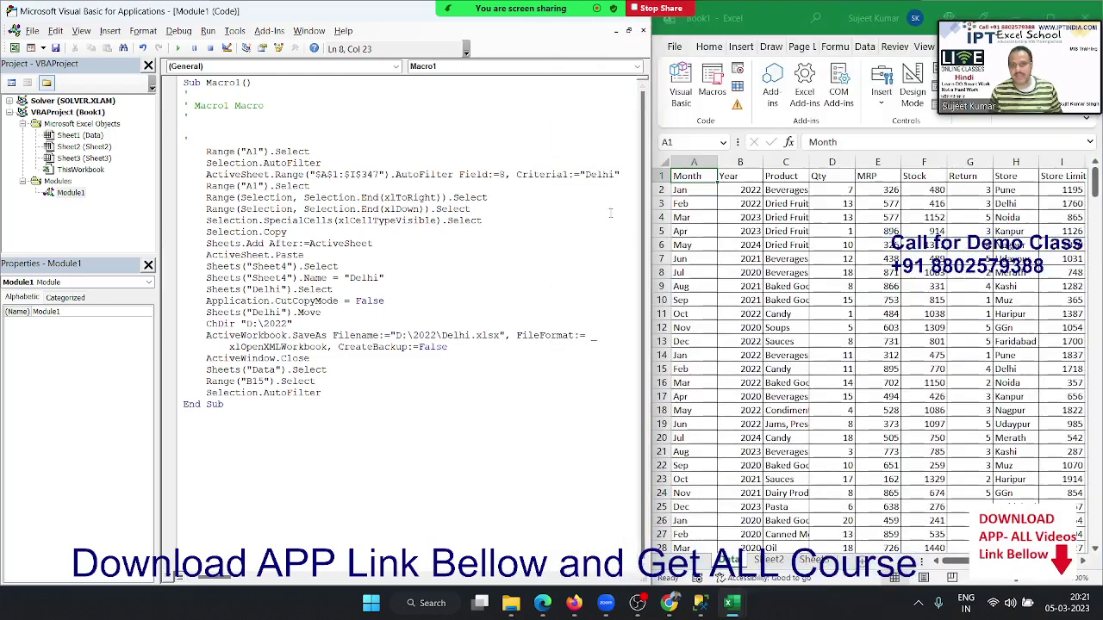
pyautogui.moveTo(609, 209); pyautogui.dragTo(610, 198)
pyautogui.click(603, 163)
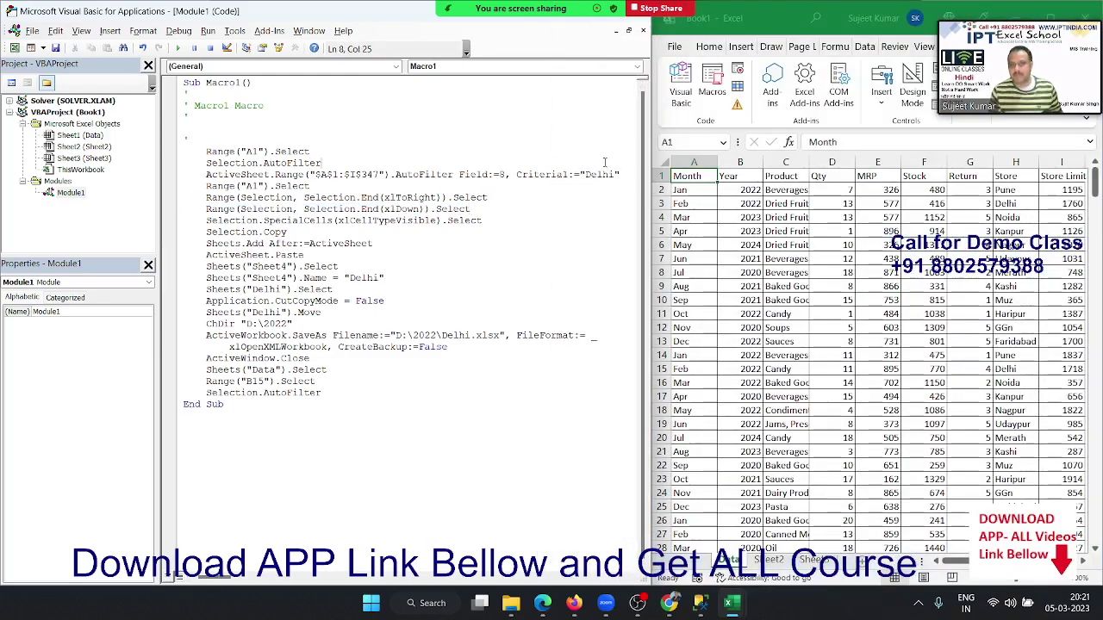
pyautogui.click(699, 175)
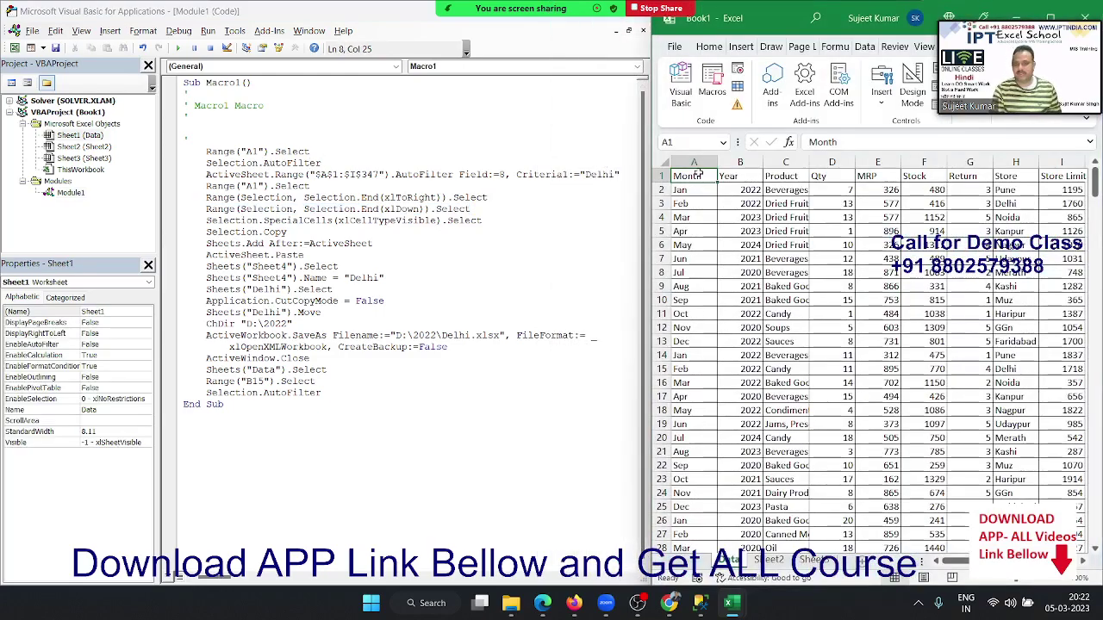
pyautogui.hotkey('ctrl', 'shift', 'l')
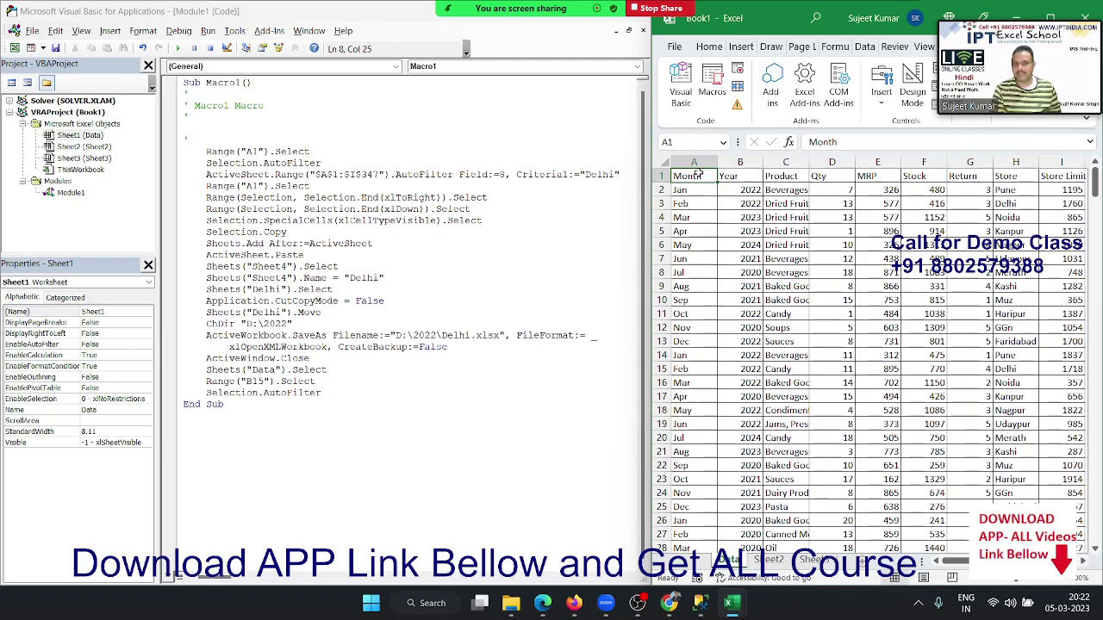
pyautogui.hotkey('ctrl', 'shift', 'l')
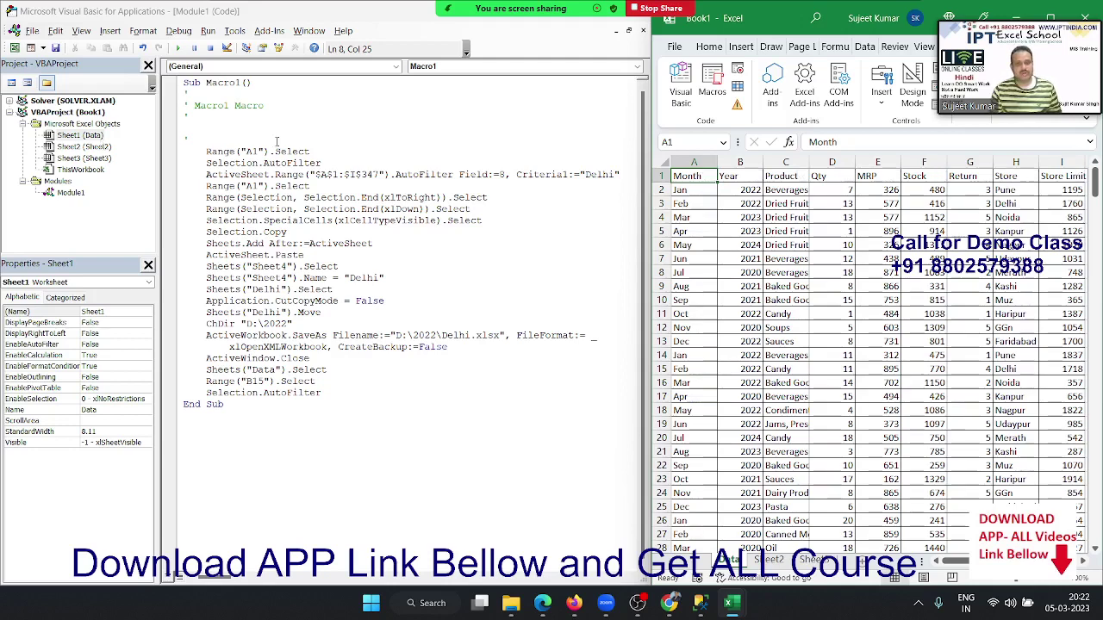
pyautogui.click(168, 162)
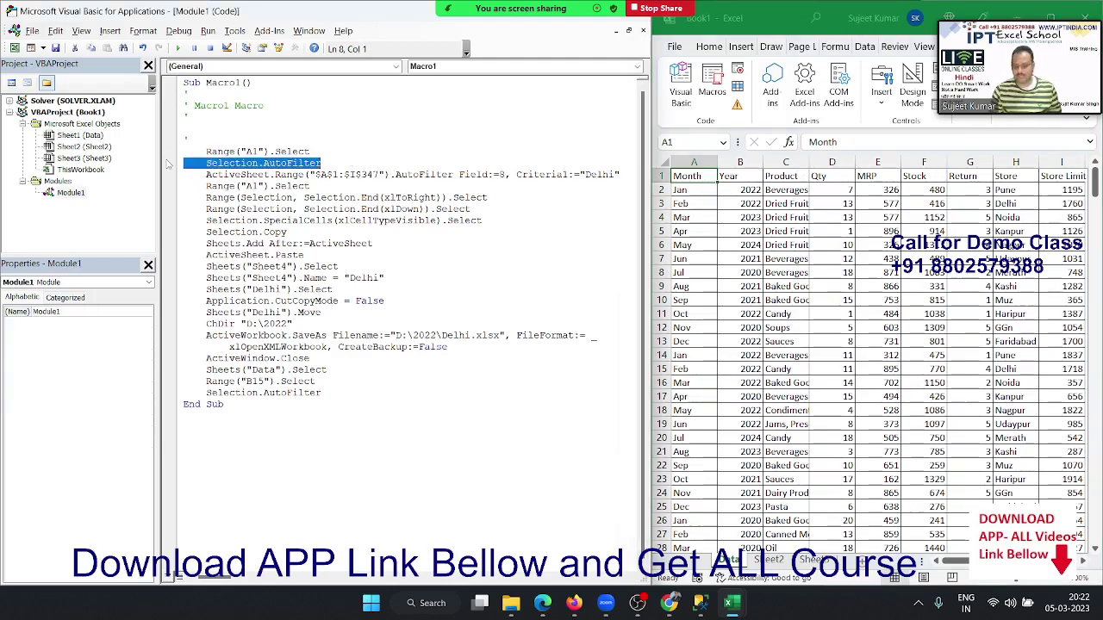
# Delete the Selection.AutoFilter line and test filtering on and off in Excel.
pyautogui.press('Delete')
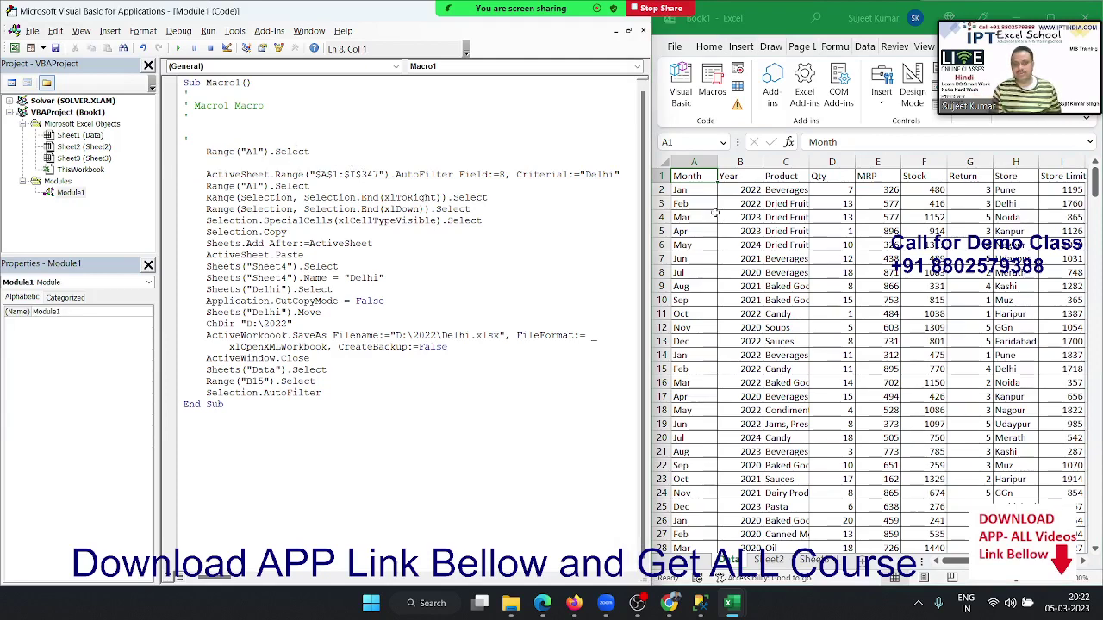
pyautogui.click(702, 177)
pyautogui.hotkey('ctrl', 'shift', 'l')
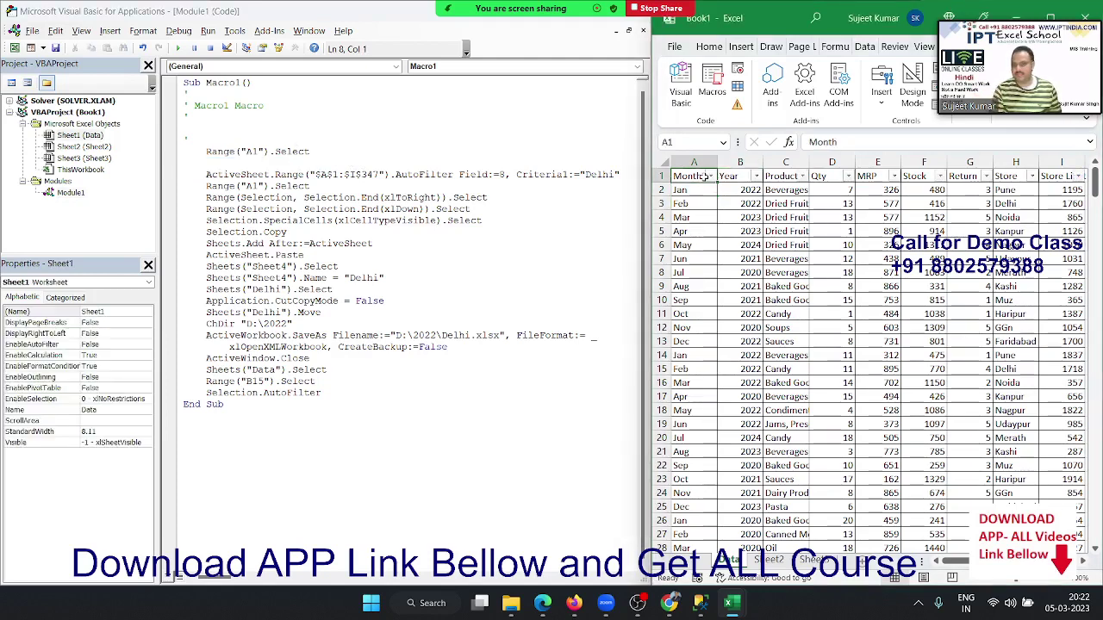
pyautogui.hotkey('ctrl', 'shift', 'l')
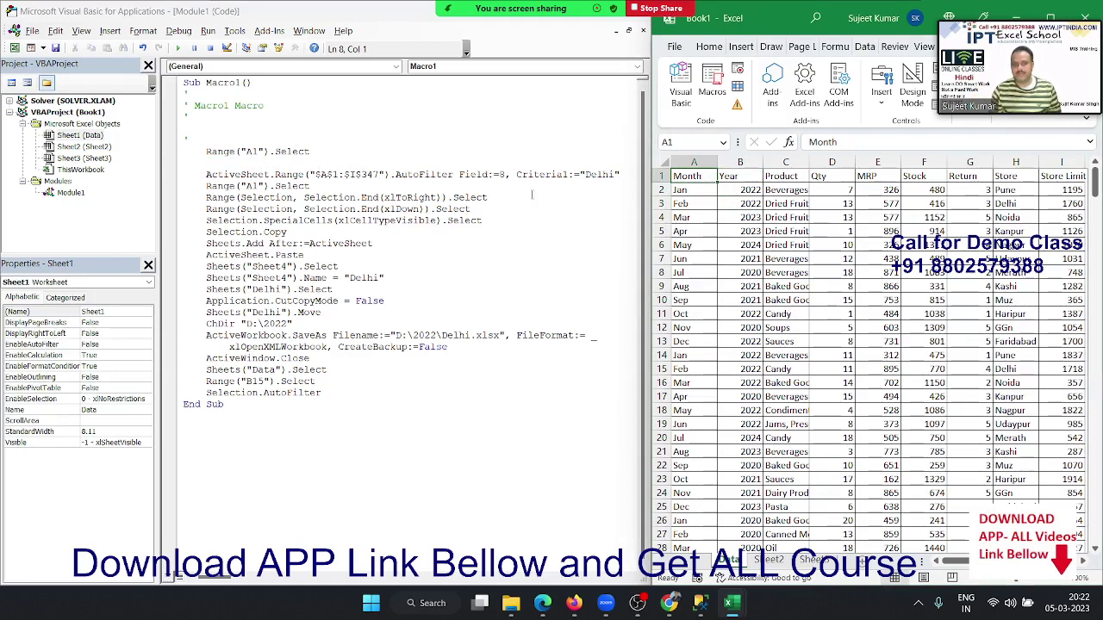
# Shorten the AutoFilter range from "$A$1:$I$347" to "$A$1".
pyautogui.click(345, 174)
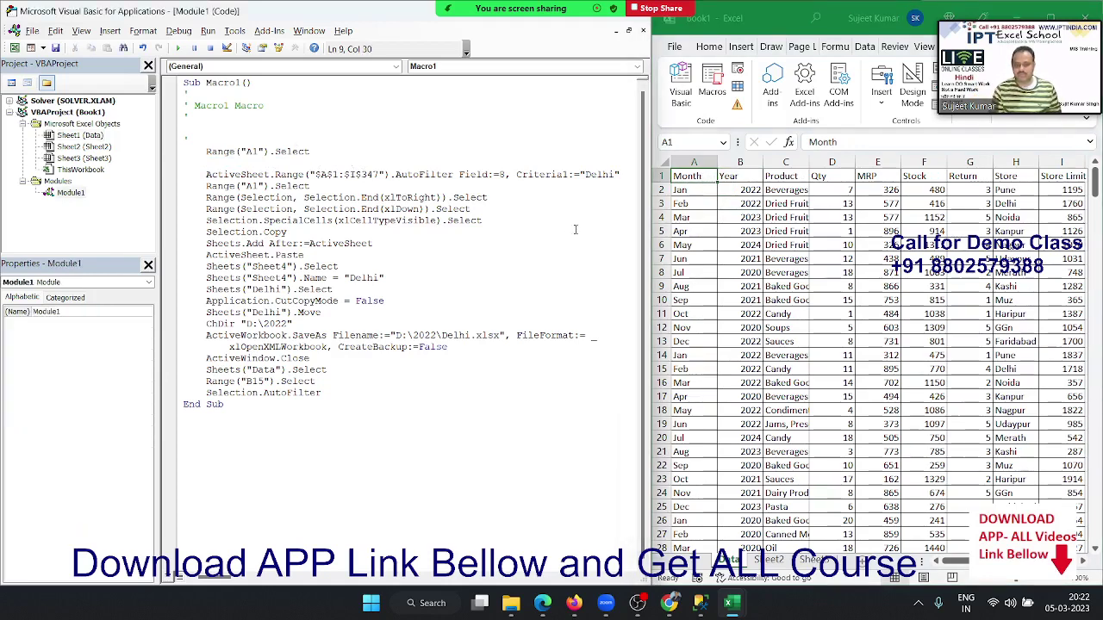
pyautogui.press('Delete')
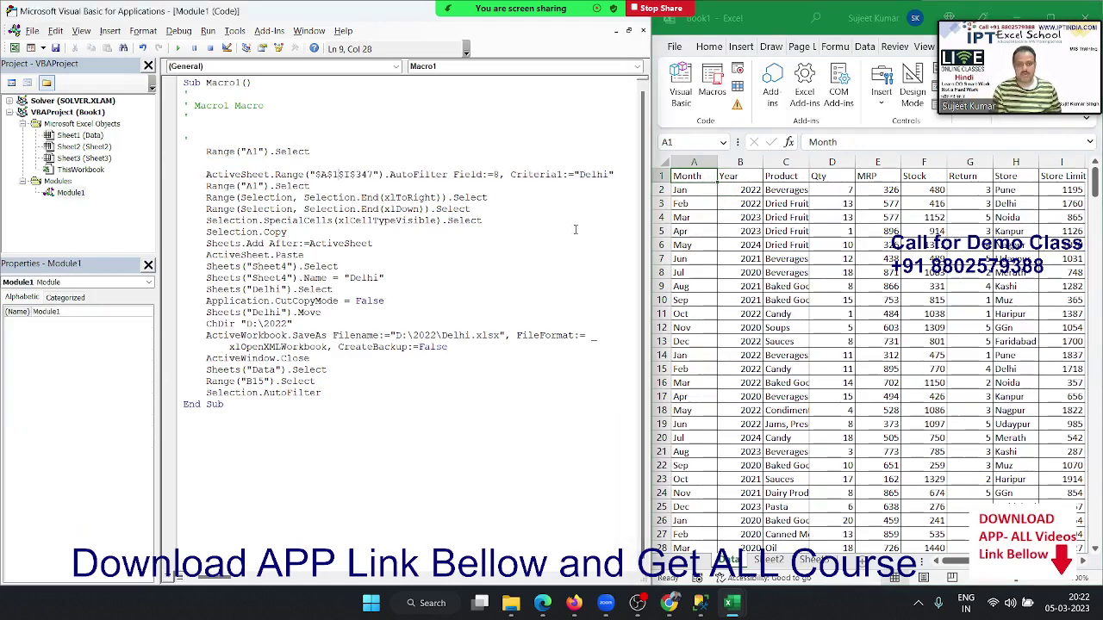
pyautogui.press('Delete')
pyautogui.press('Delete')
pyautogui.press('Delete')
pyautogui.press('Delete')
pyautogui.press('Delete')
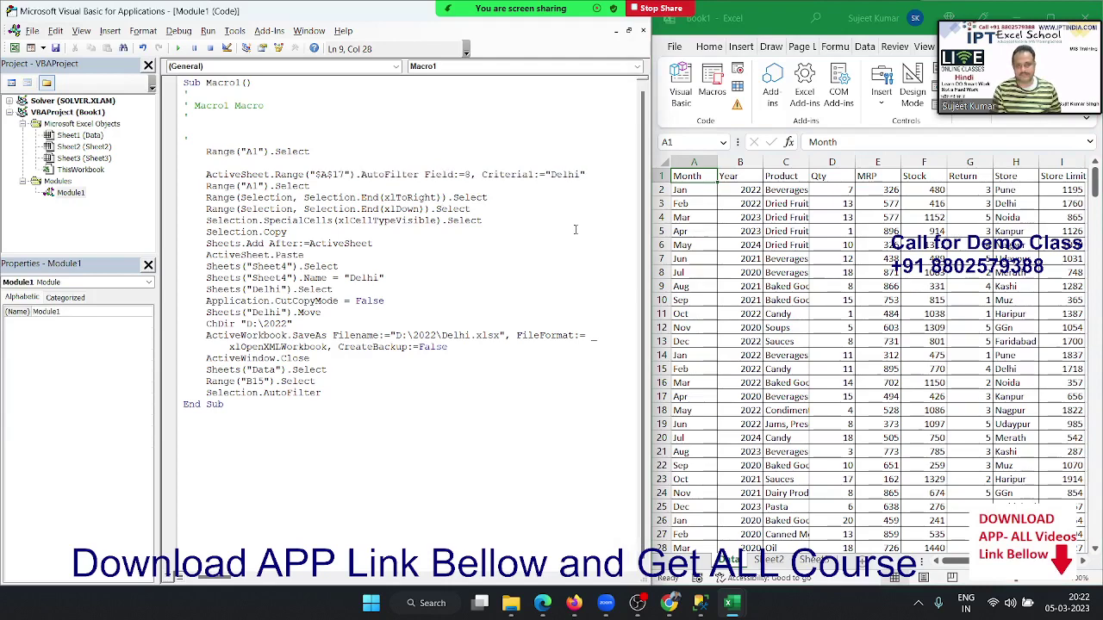
pyautogui.press('Delete')
pyautogui.click(550, 264)
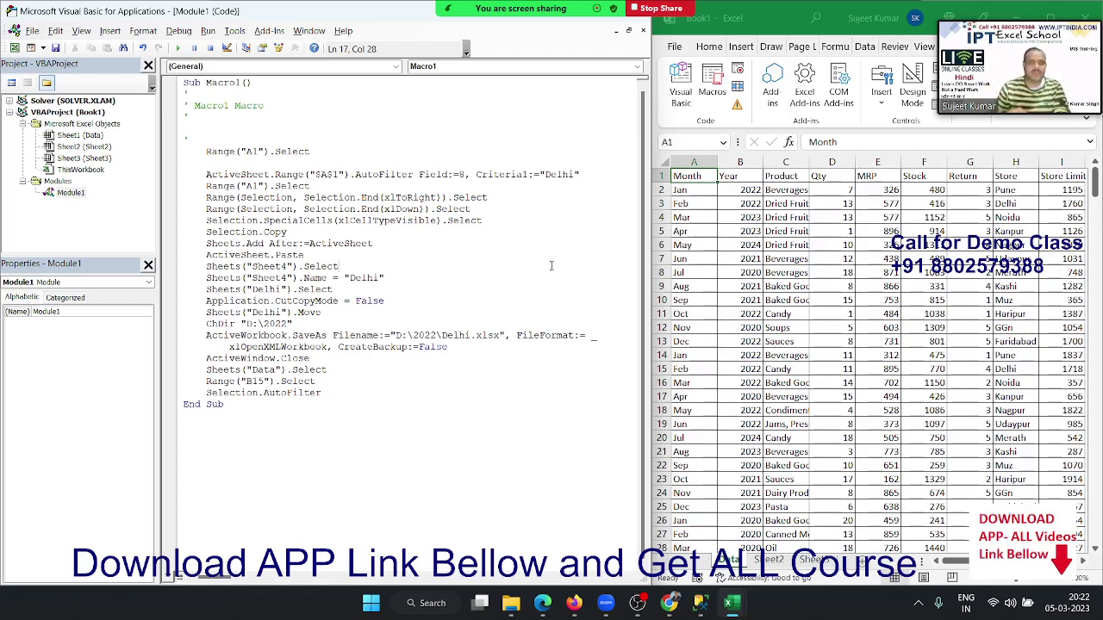
# Review the Selection, xlDown and xlCellTypeVisible code on the range-selection lines.
pyautogui.click(474, 163)
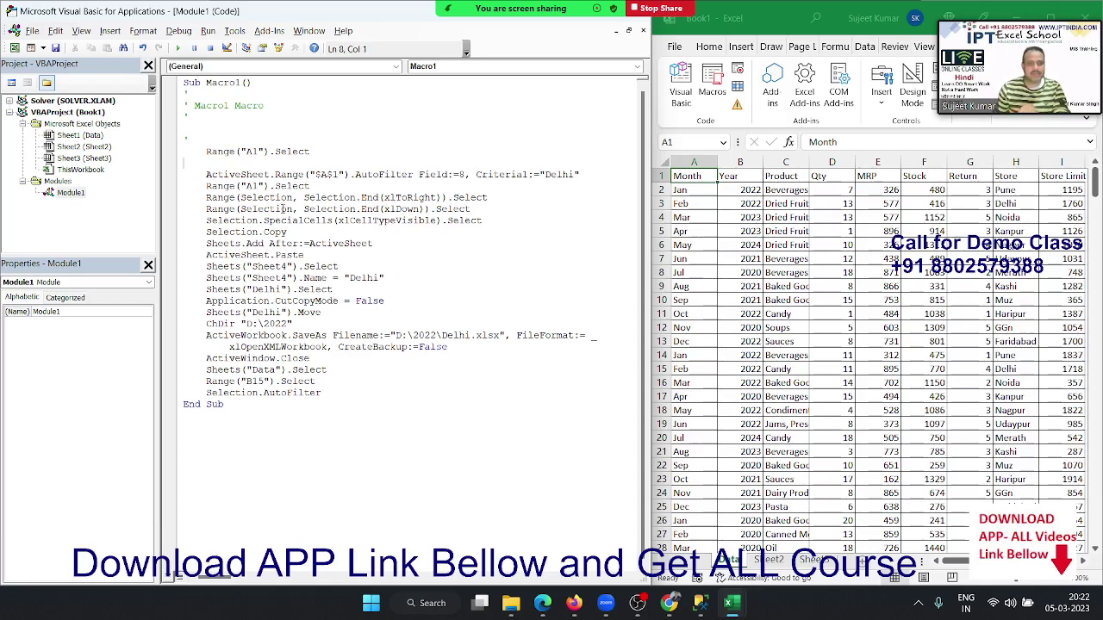
pyautogui.doubleClick(252, 185)
pyautogui.doubleClick(265, 197)
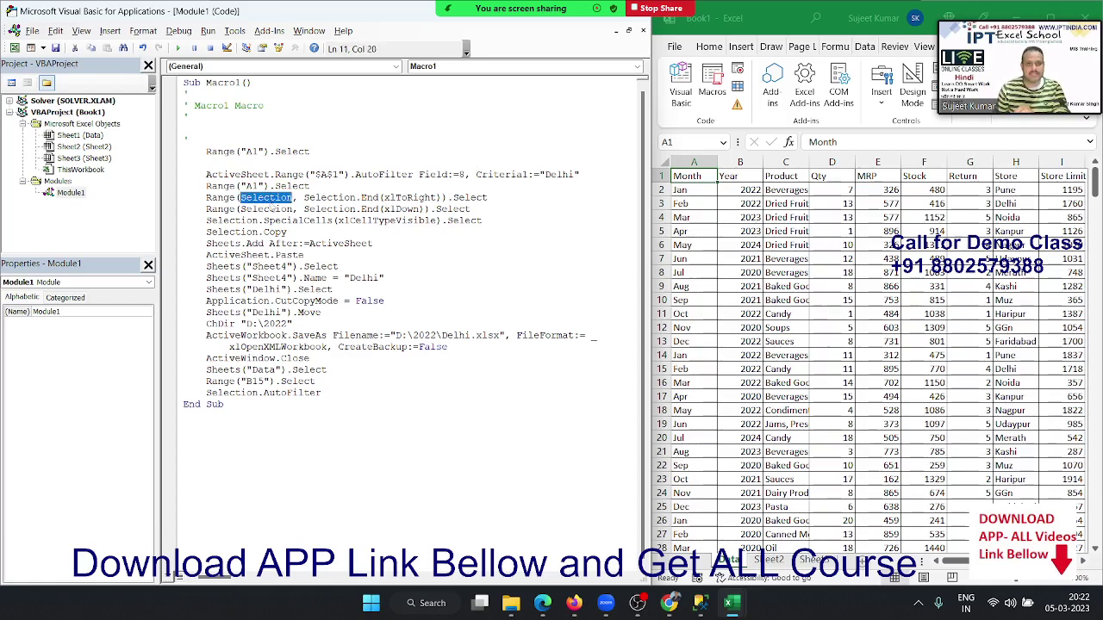
pyautogui.doubleClick(383, 209)
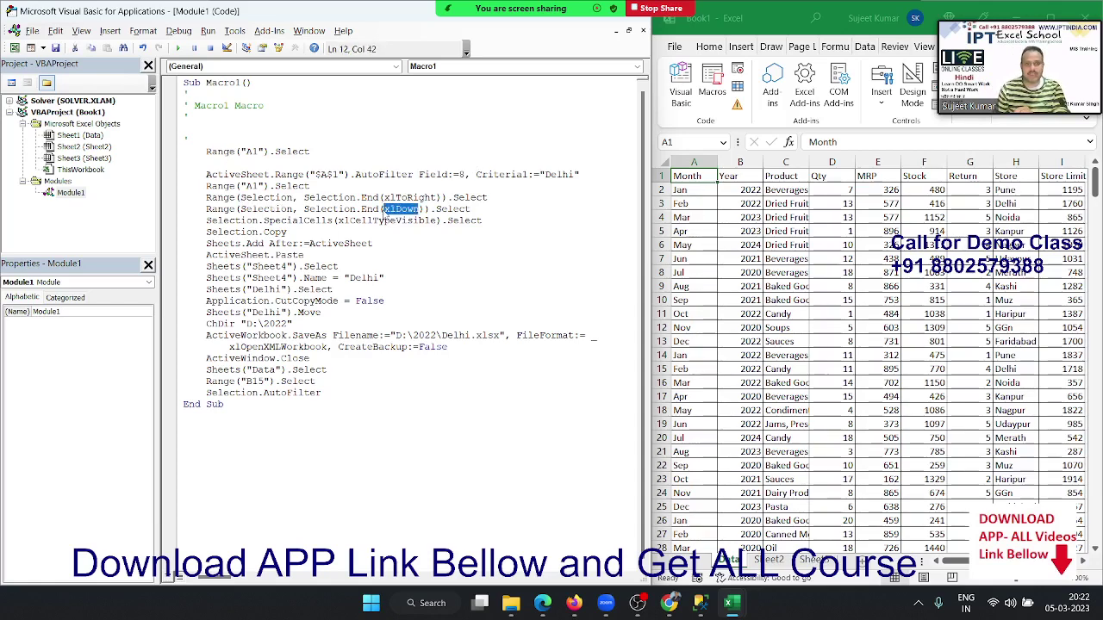
pyautogui.doubleClick(345, 222)
pyautogui.click(346, 221)
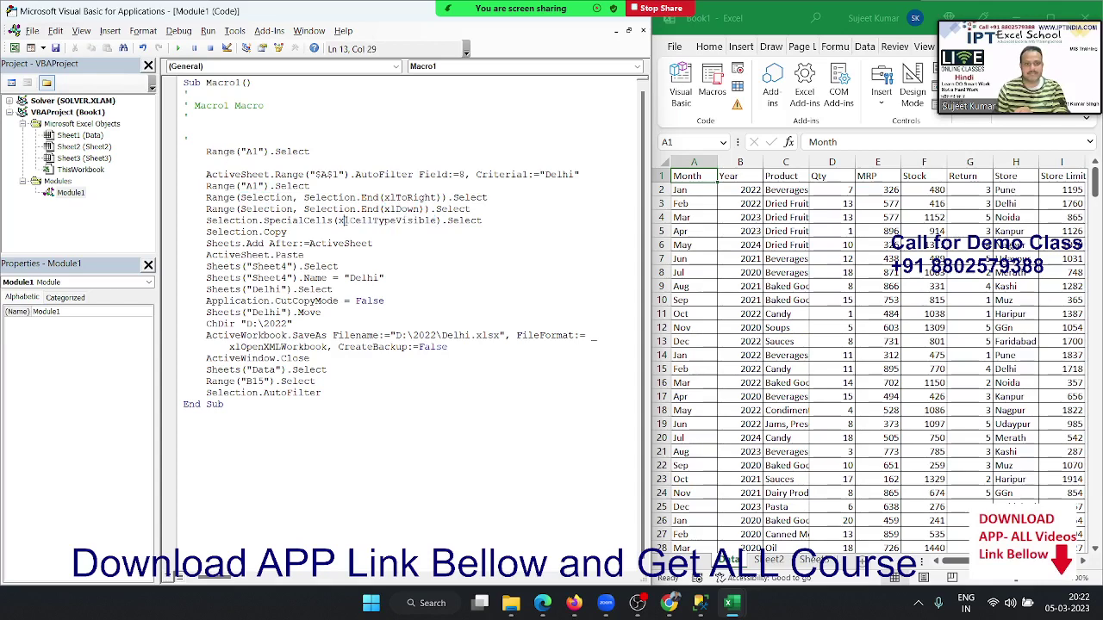
pyautogui.doubleClick(345, 222)
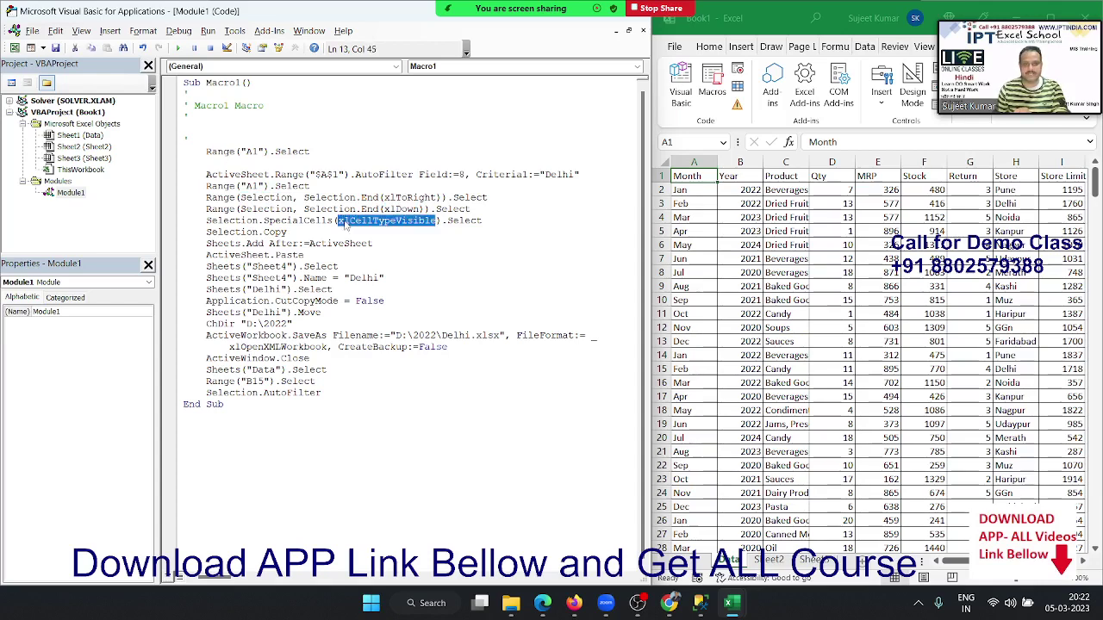
# Review the Copy, Sheets.Add and Paste lines and insert a blank line after ActiveSheet.Paste.
pyautogui.click(277, 231)
pyautogui.doubleClick(276, 232)
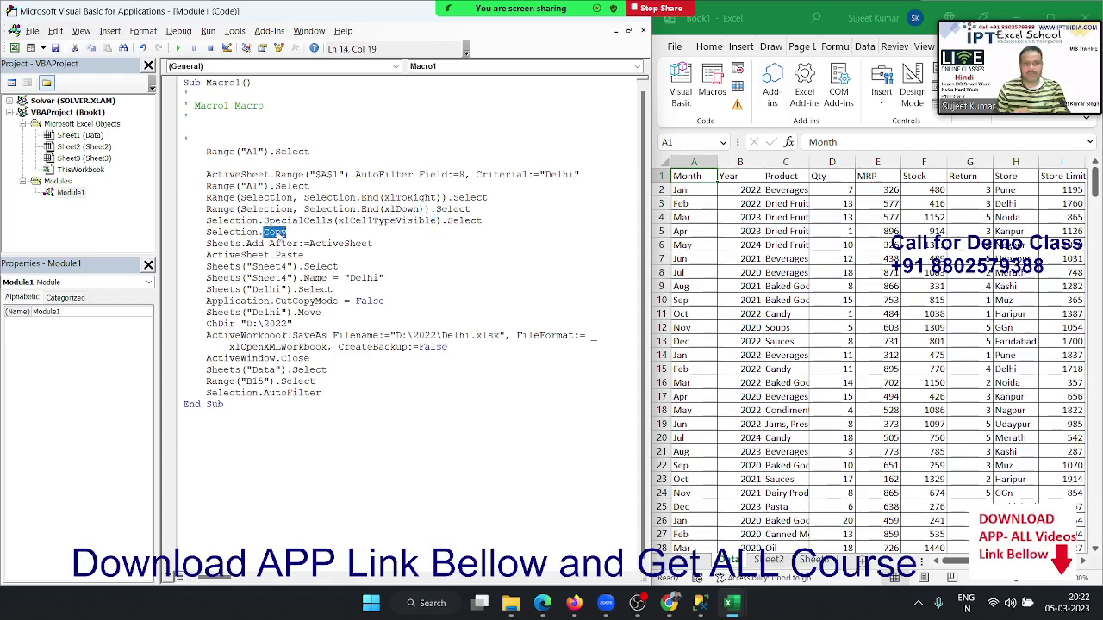
pyautogui.doubleClick(253, 244)
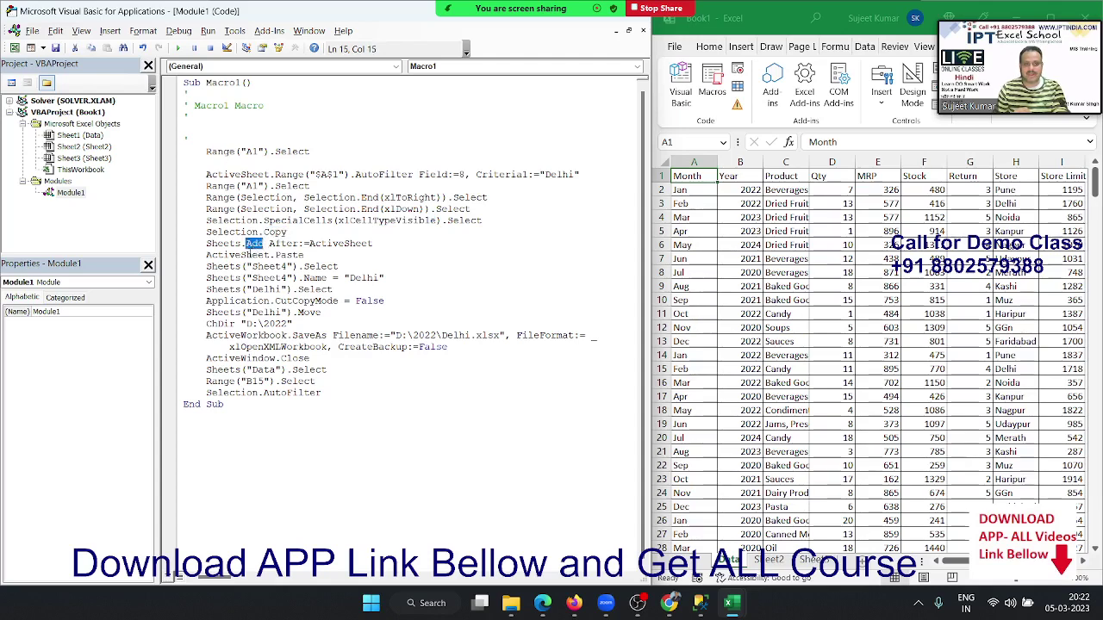
pyautogui.doubleClick(250, 255)
pyautogui.click(304, 255)
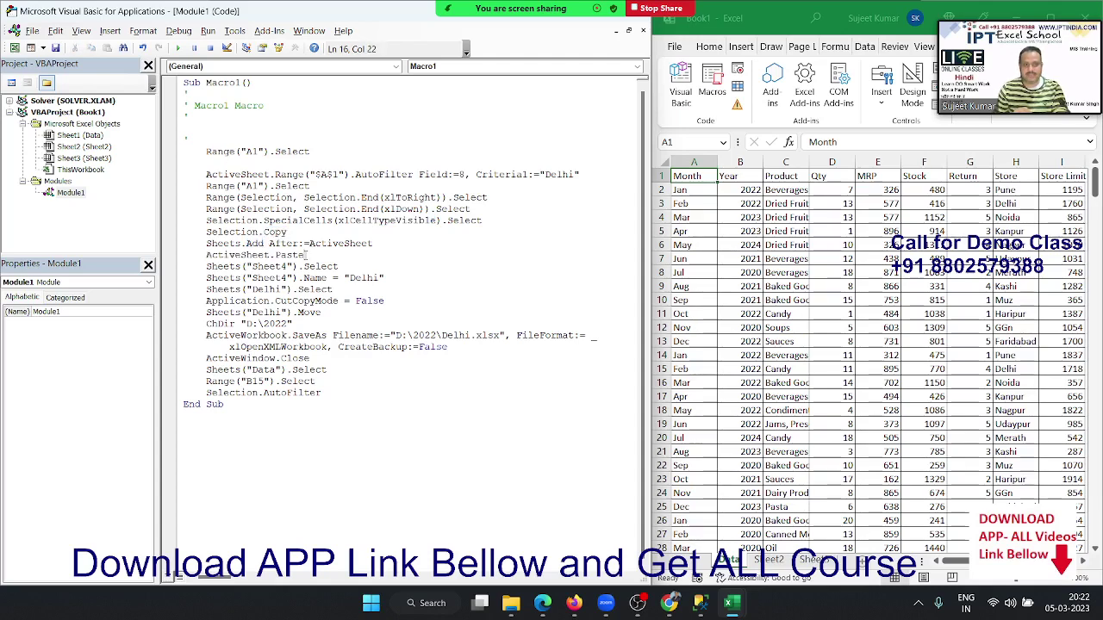
pyautogui.press('Return')
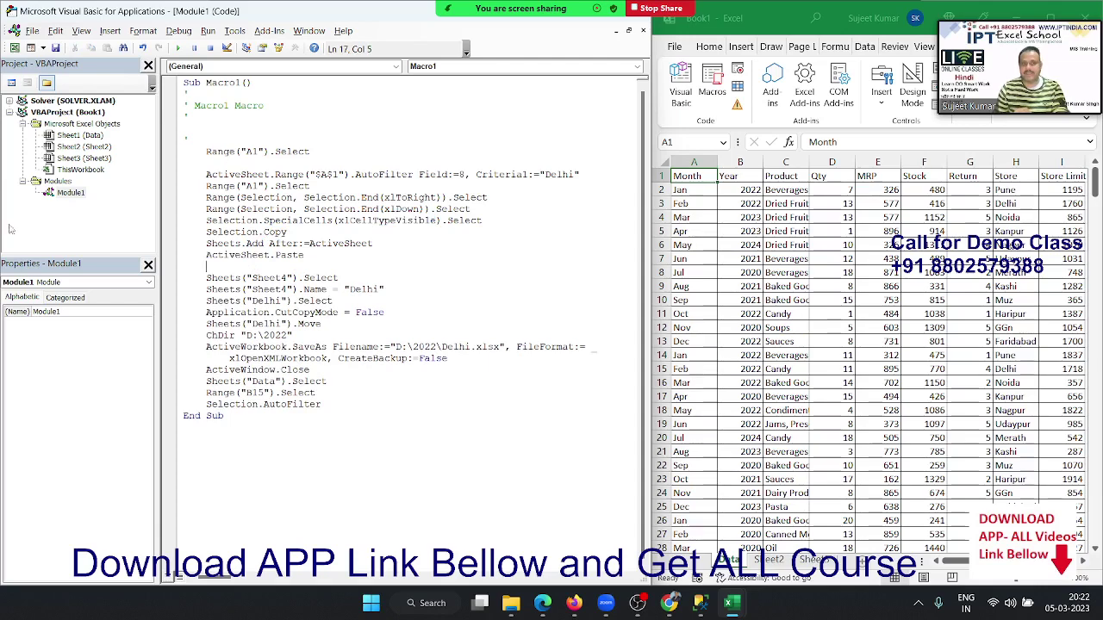
pyautogui.doubleClick(222, 288)
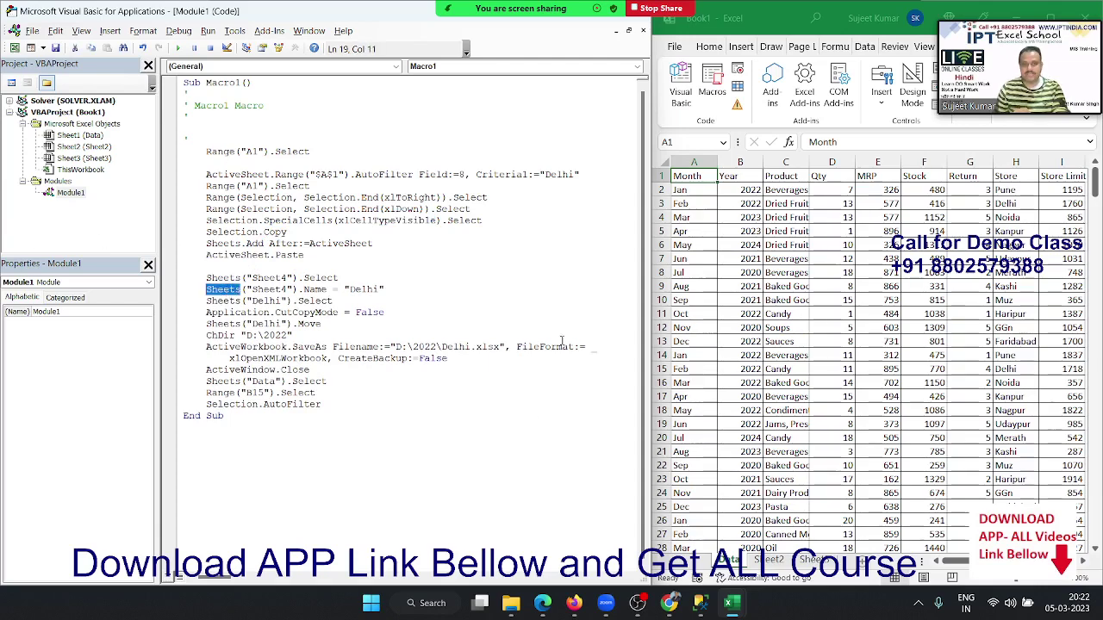
pyautogui.doubleClick(223, 244)
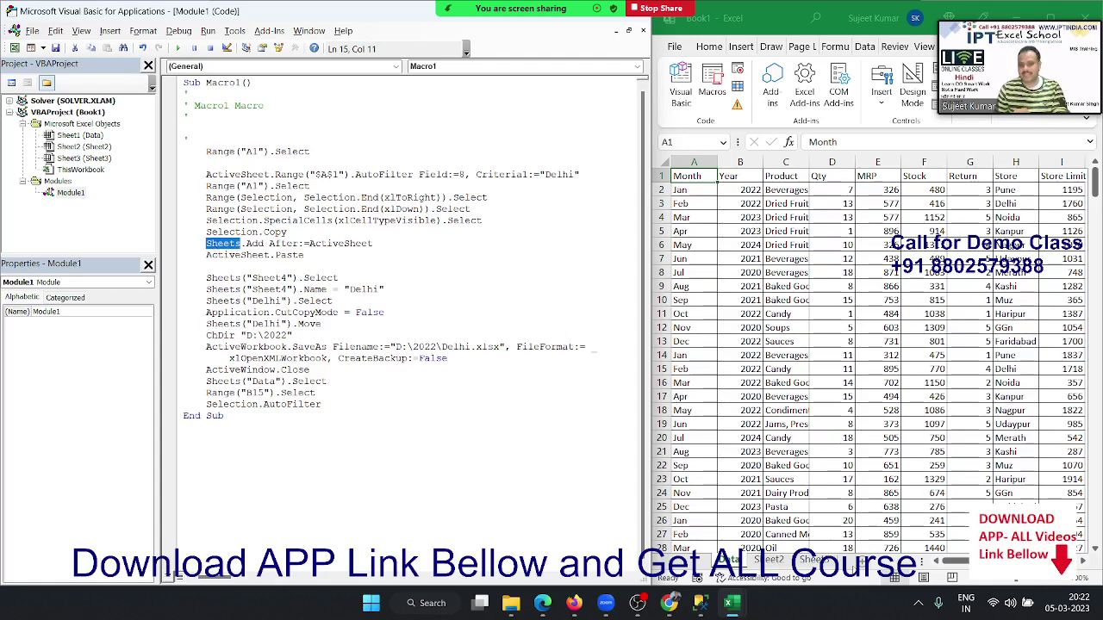
# Run the code with F5, then delete the blank Sheet5 it created.
pyautogui.press('F5')
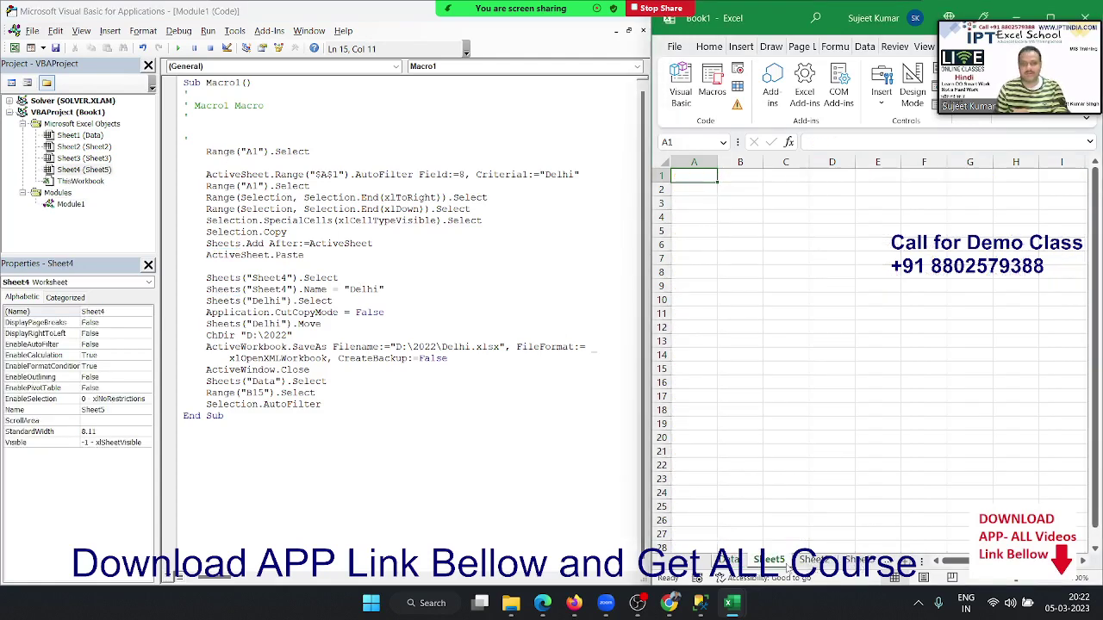
pyautogui.rightClick(766, 566)
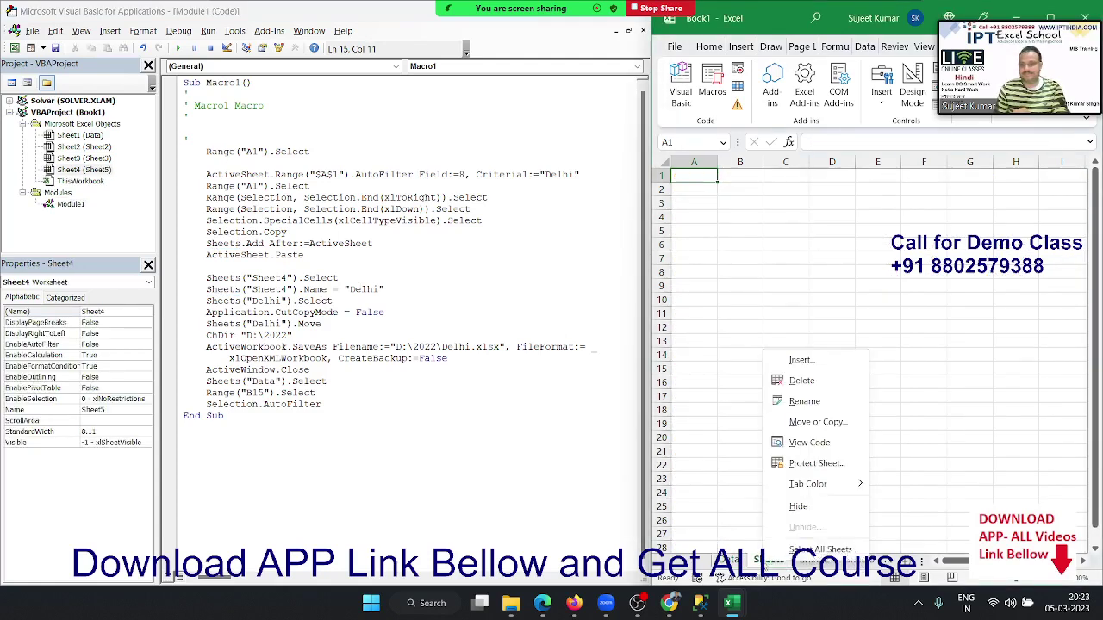
pyautogui.click(794, 377)
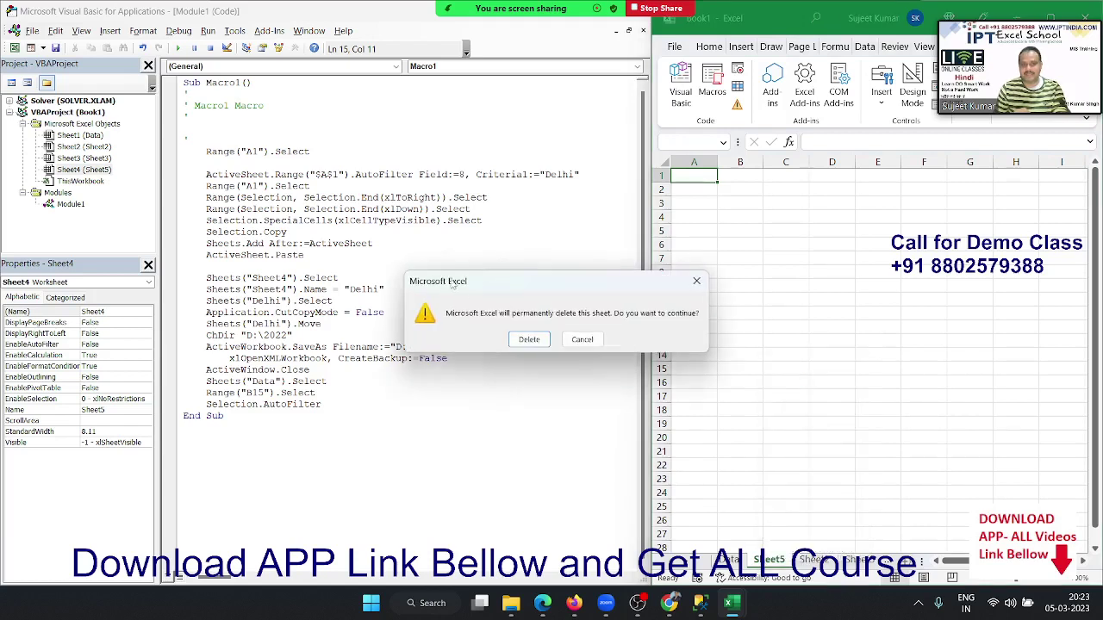
pyautogui.click(517, 340)
# Select the Sheets("Sheet4").Select line in Macro1 for removal.
pyautogui.click(359, 269)
pyautogui.hotkey('shift', 'Down')
pyautogui.hotkey('shift', 'End')
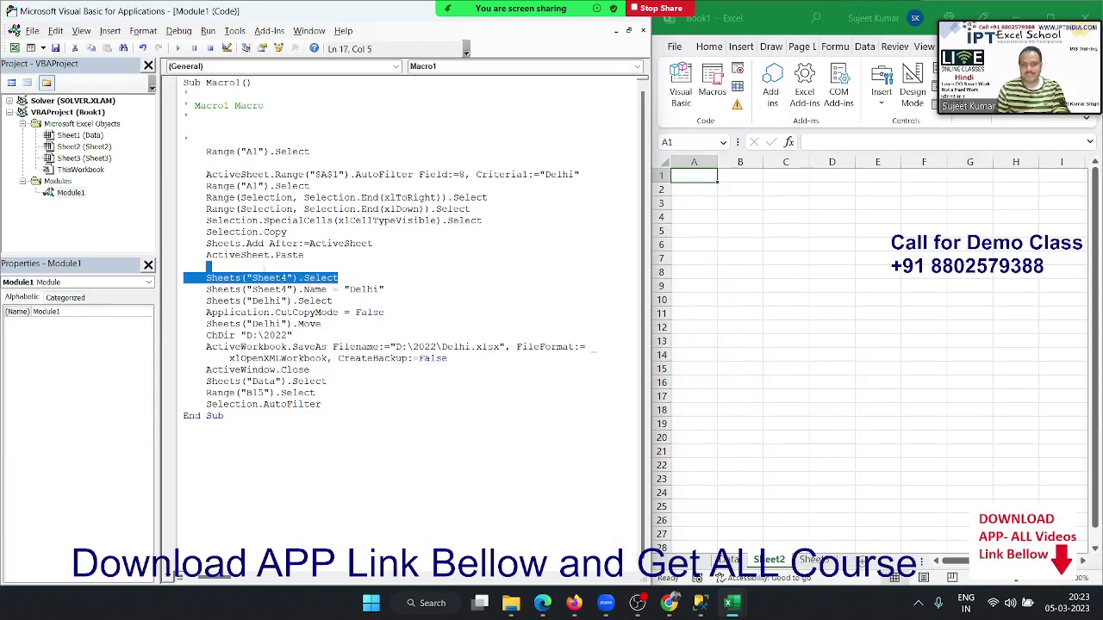
# Change the rename line to ActiveSheet.Name = "Delhi" by pasting ActiveSheet over Sheets("Sheet4").
pyautogui.press('Return')
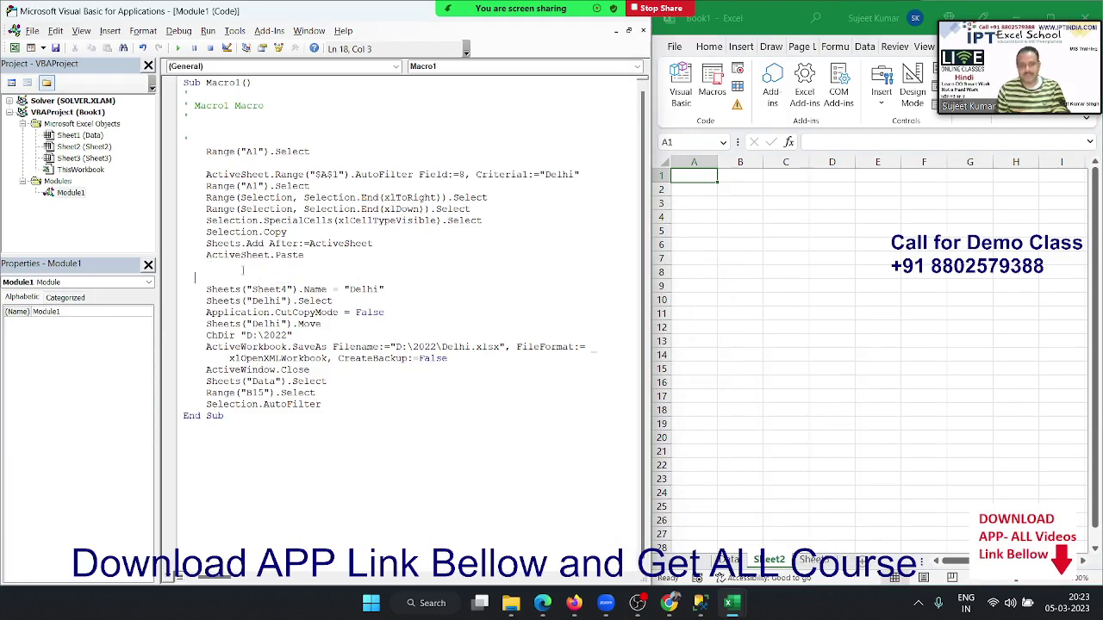
pyautogui.doubleClick(276, 290)
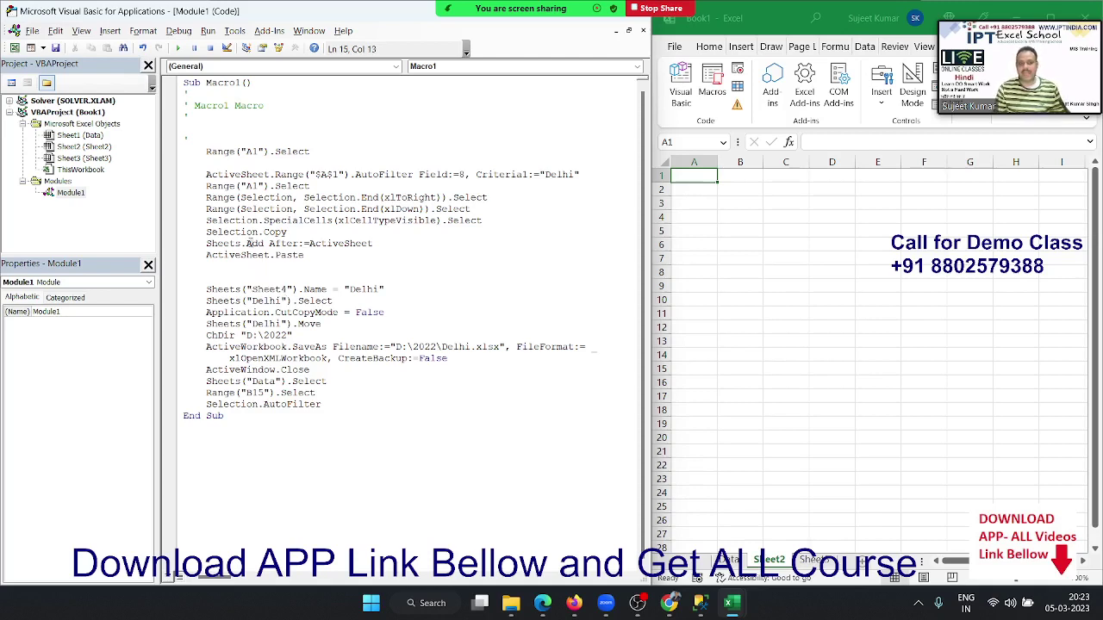
pyautogui.doubleClick(254, 243)
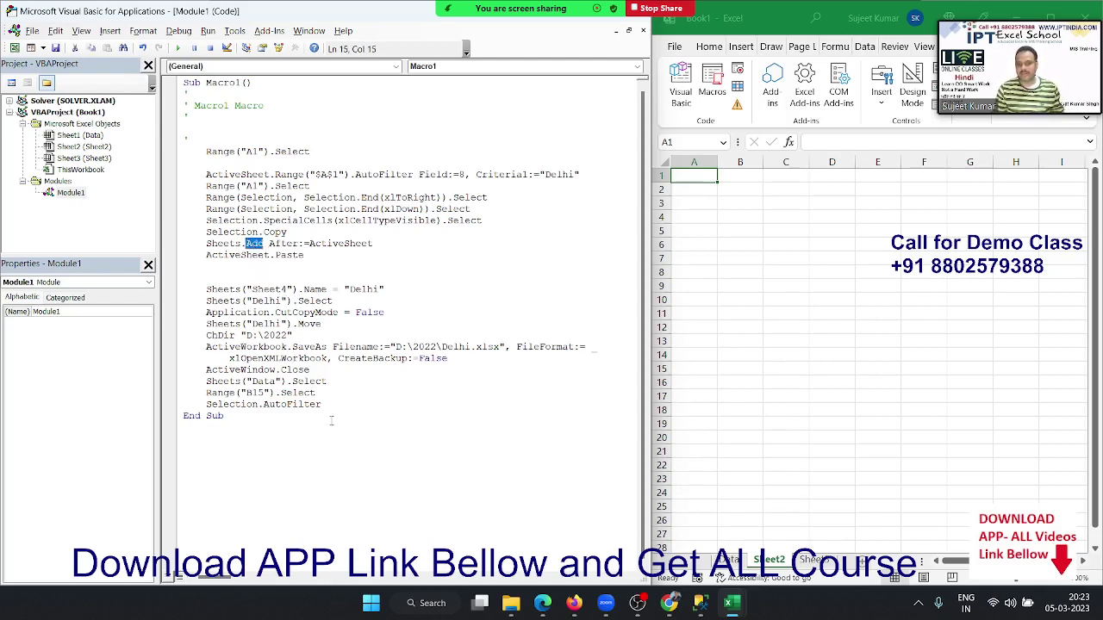
pyautogui.doubleClick(211, 256)
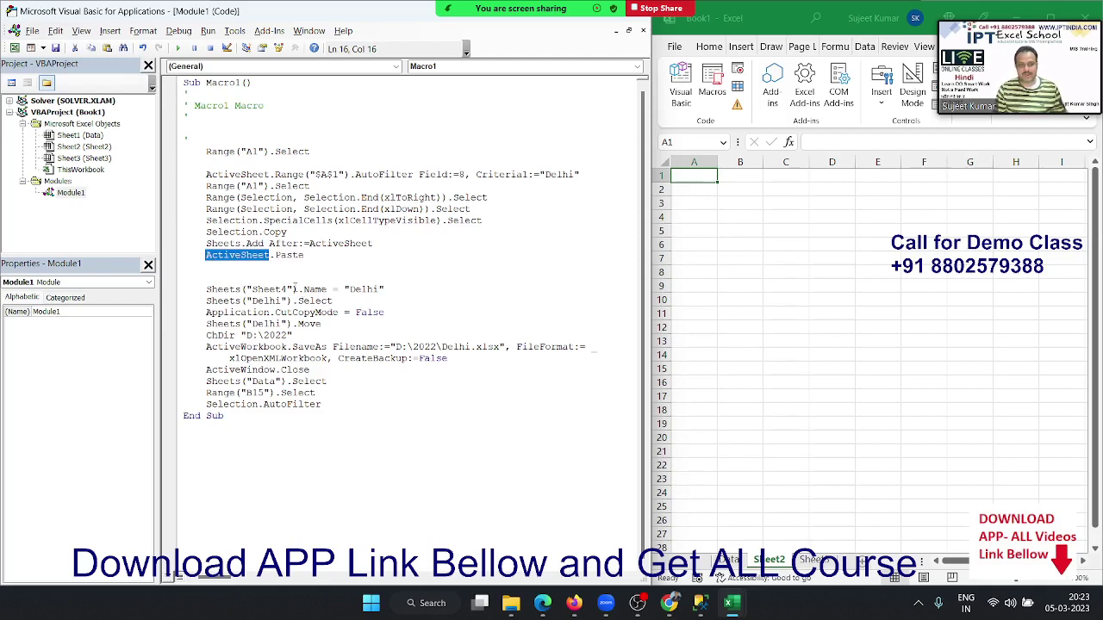
pyautogui.moveTo(294, 289); pyautogui.dragTo(201, 293)
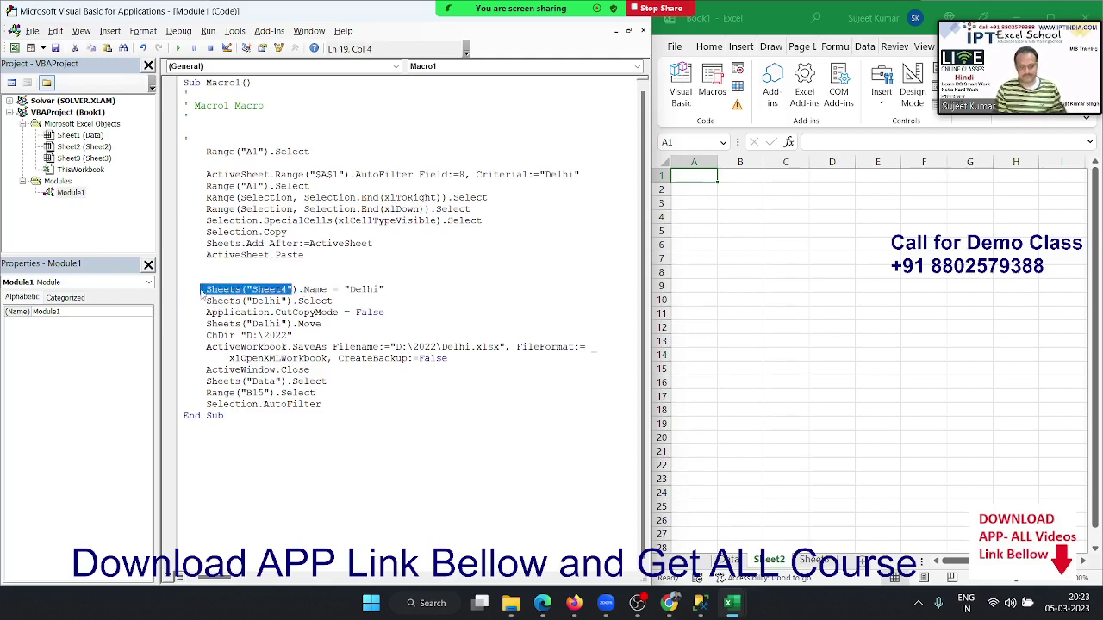
pyautogui.write('ActiveSheet')
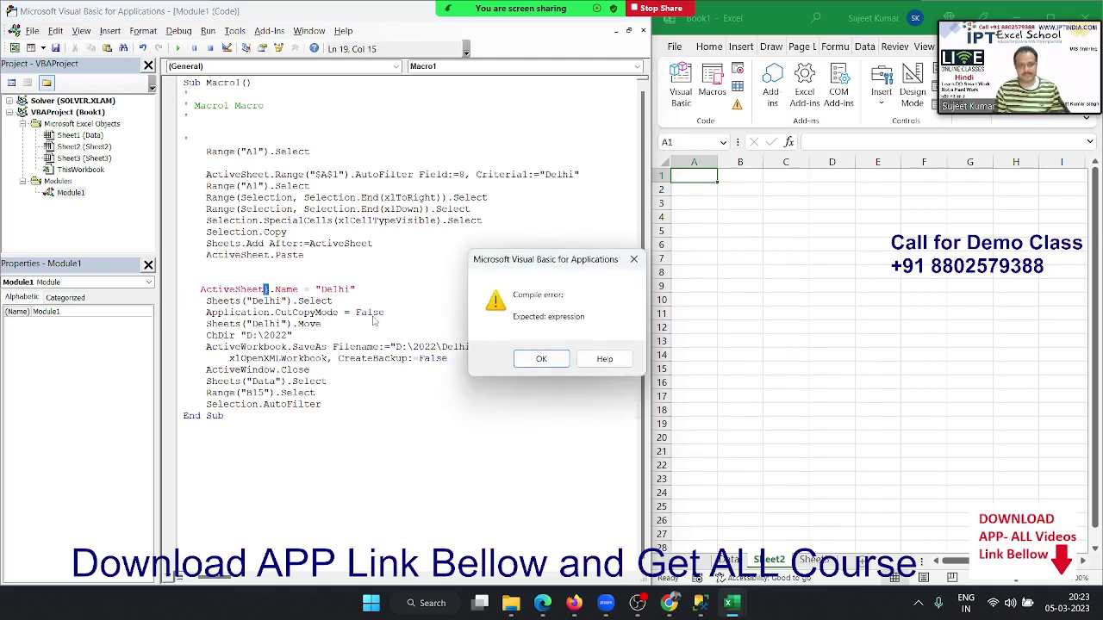
pyautogui.press('Return')
pyautogui.press('Delete')
# Delete the Sheets("Delhi").Select line.
pyautogui.click(98, 372)
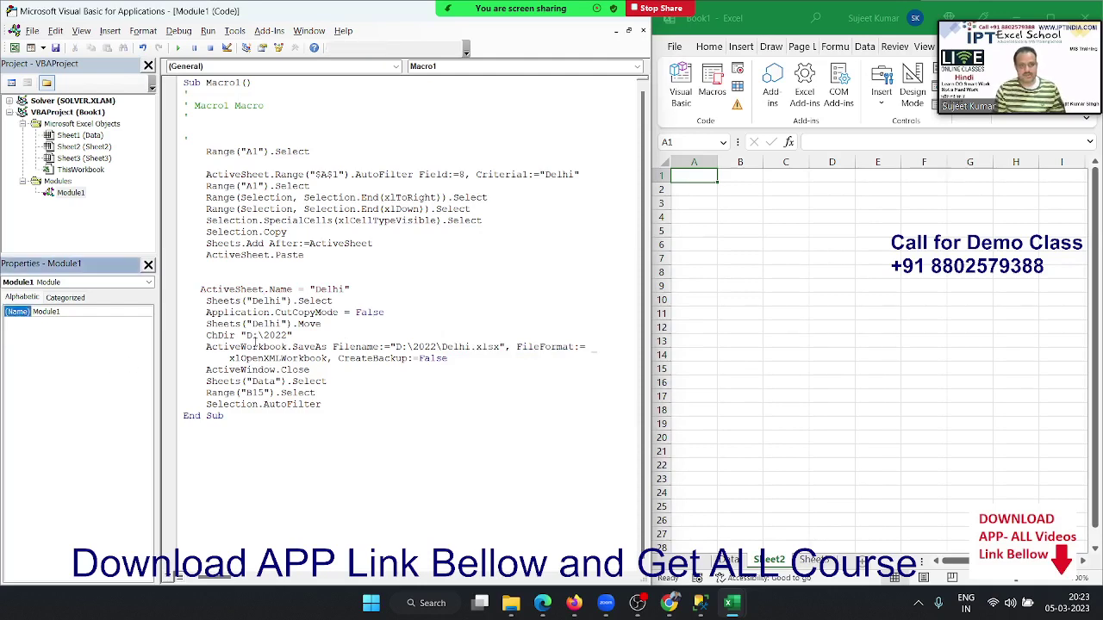
pyautogui.moveTo(351, 300); pyautogui.dragTo(202, 301)
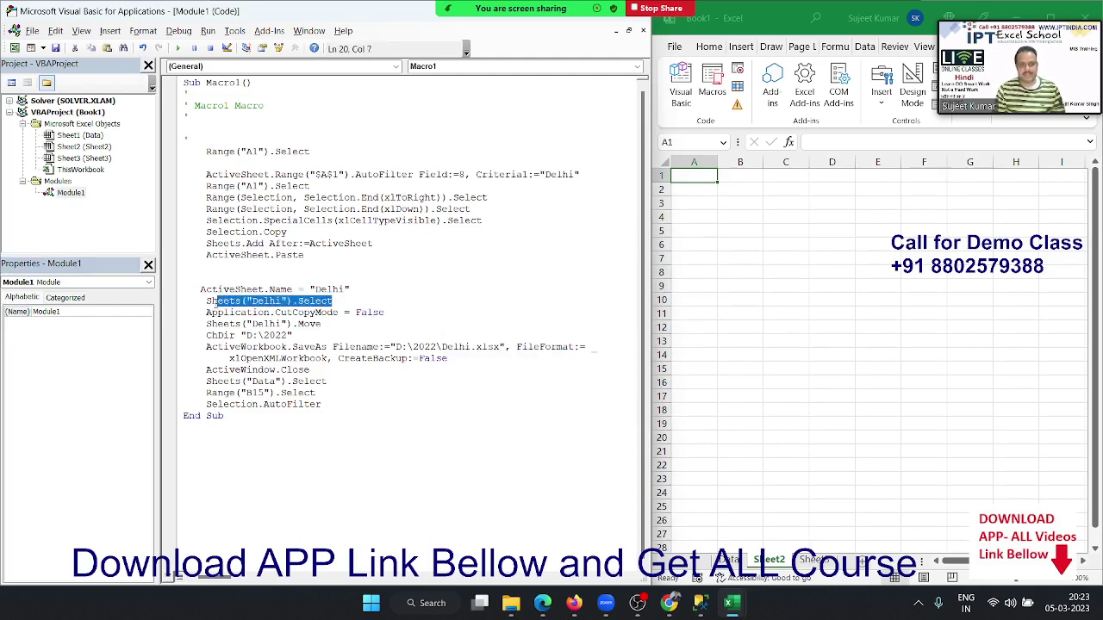
pyautogui.press('Delete')
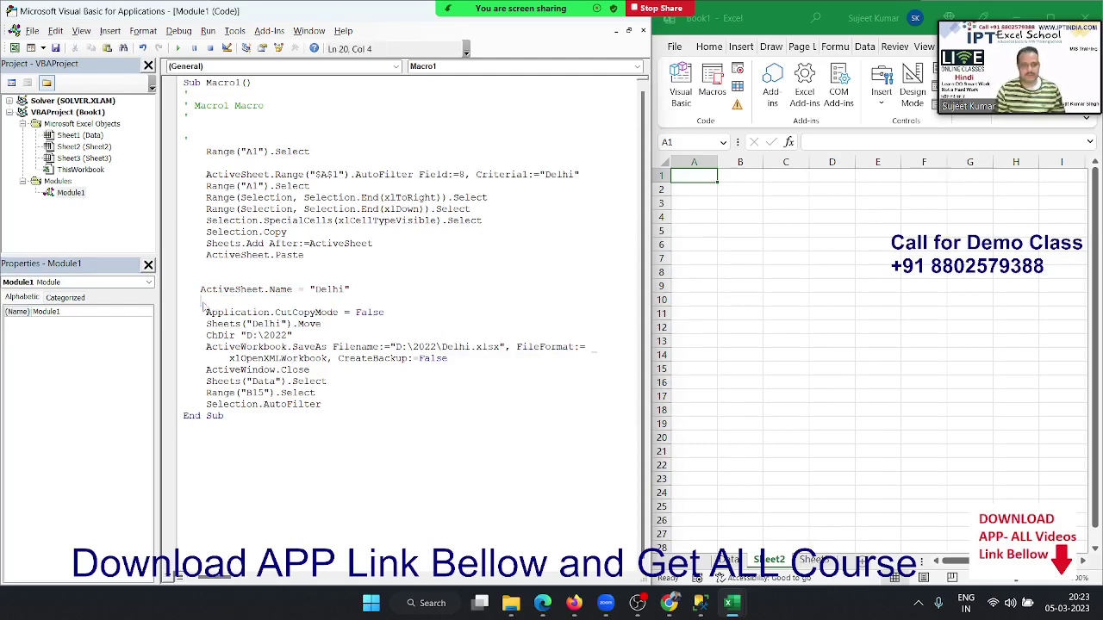
pyautogui.click(424, 312)
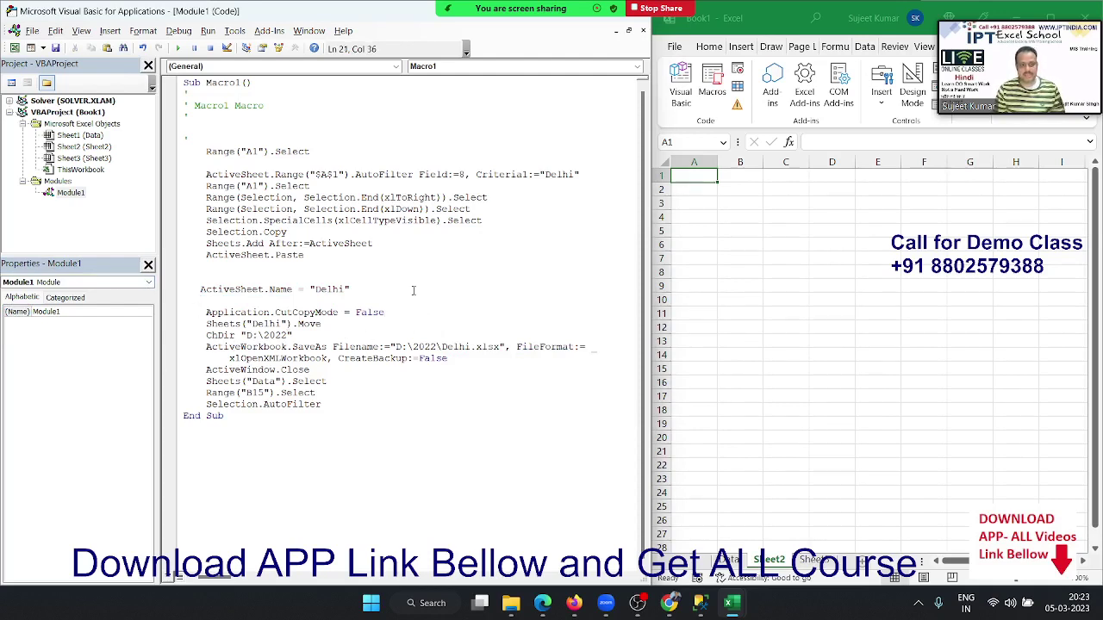
# Add a blank line after CutCopyMode and change Sheets("Delhi").Move to ActiveSheet.Move.
pyautogui.press('Return')
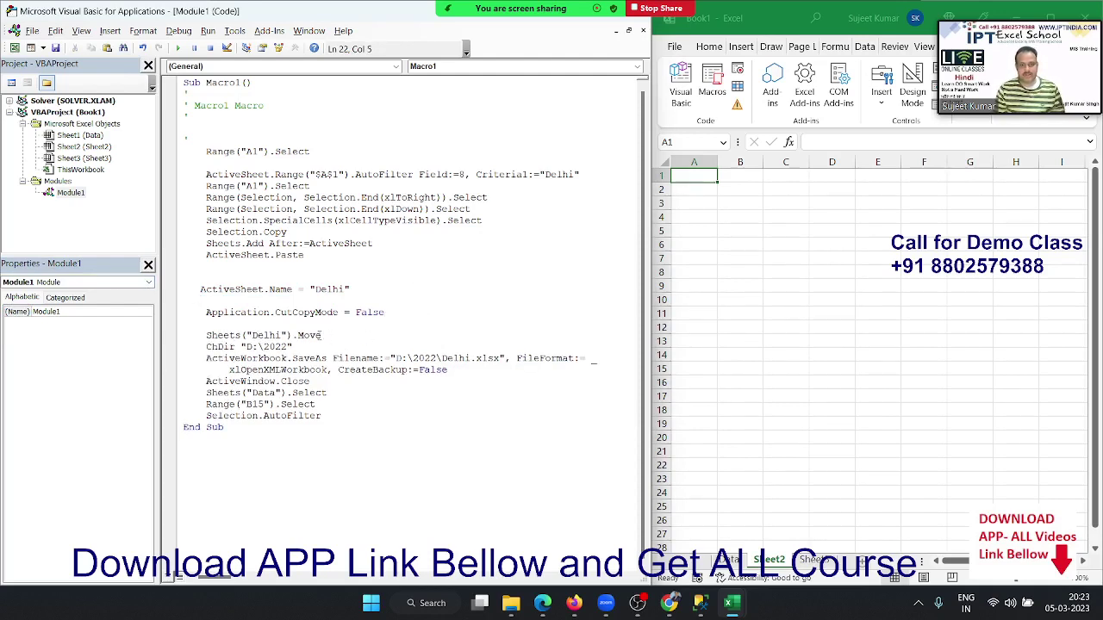
pyautogui.moveTo(294, 335); pyautogui.dragTo(205, 336)
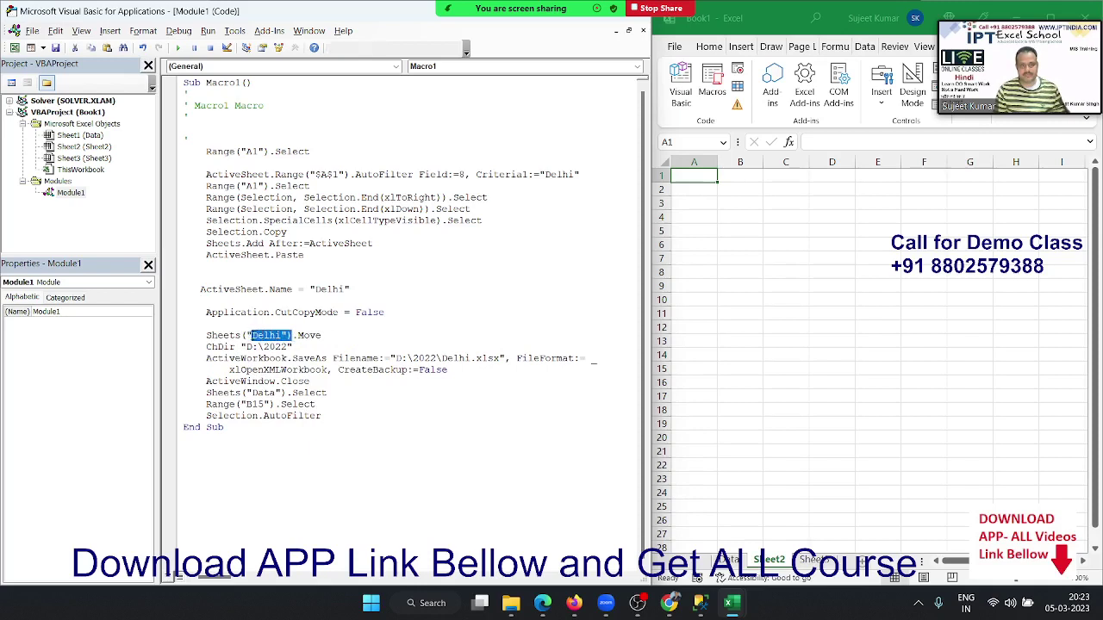
pyautogui.write('ActiveSheet')
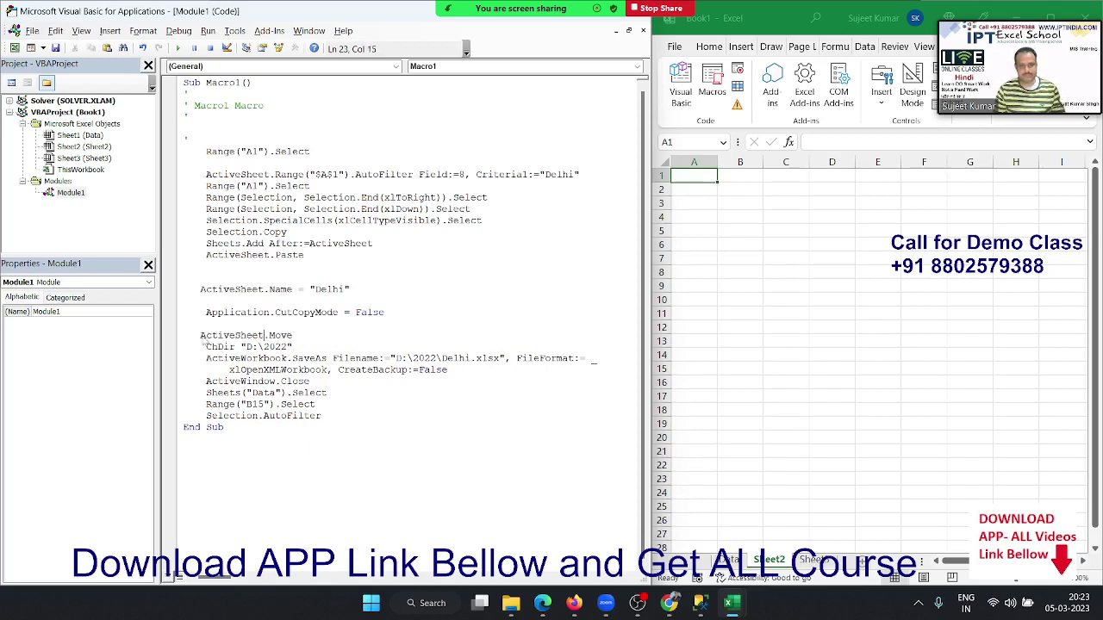
pyautogui.click(246, 393)
# Remove the ChDir "D:\2022" line from the macro.
pyautogui.moveTo(311, 345); pyautogui.dragTo(205, 347)
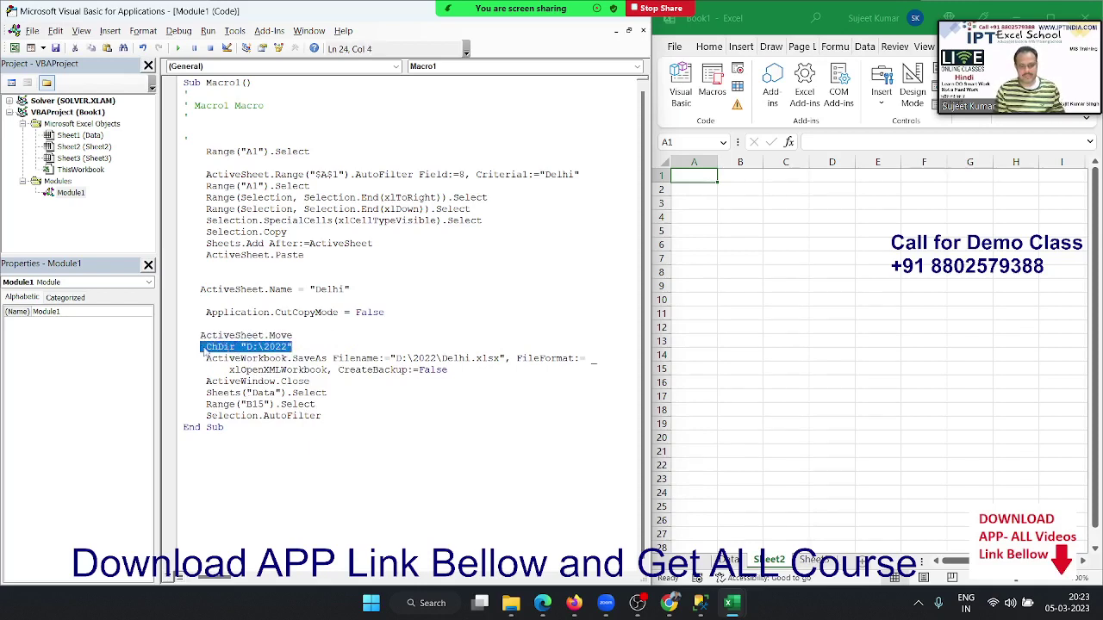
pyautogui.press('Delete')
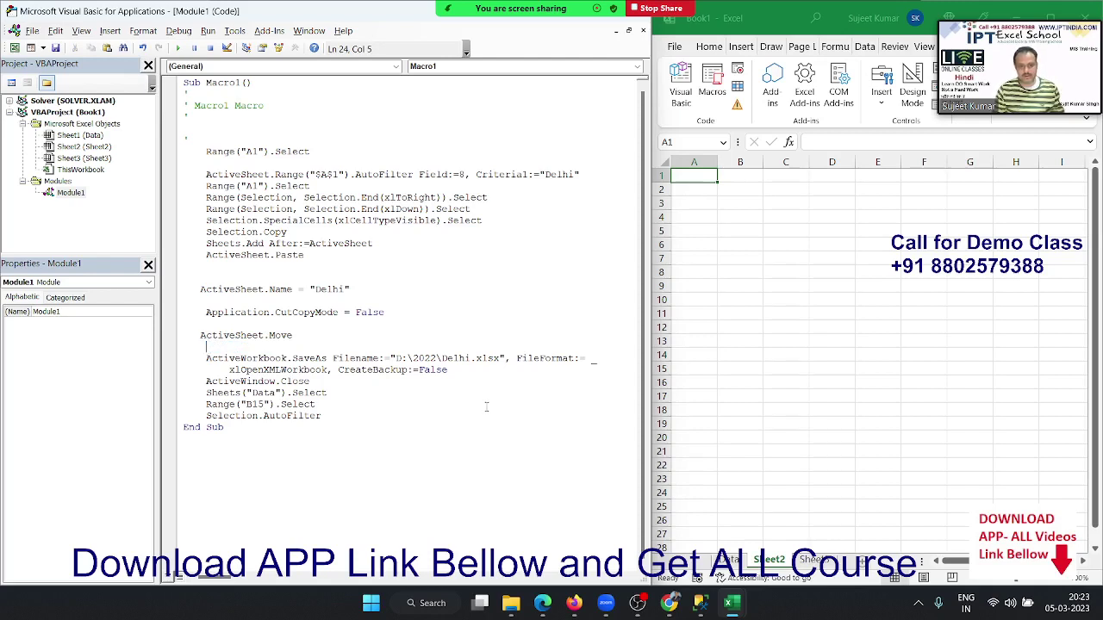
pyautogui.click(486, 406)
pyautogui.click(288, 392)
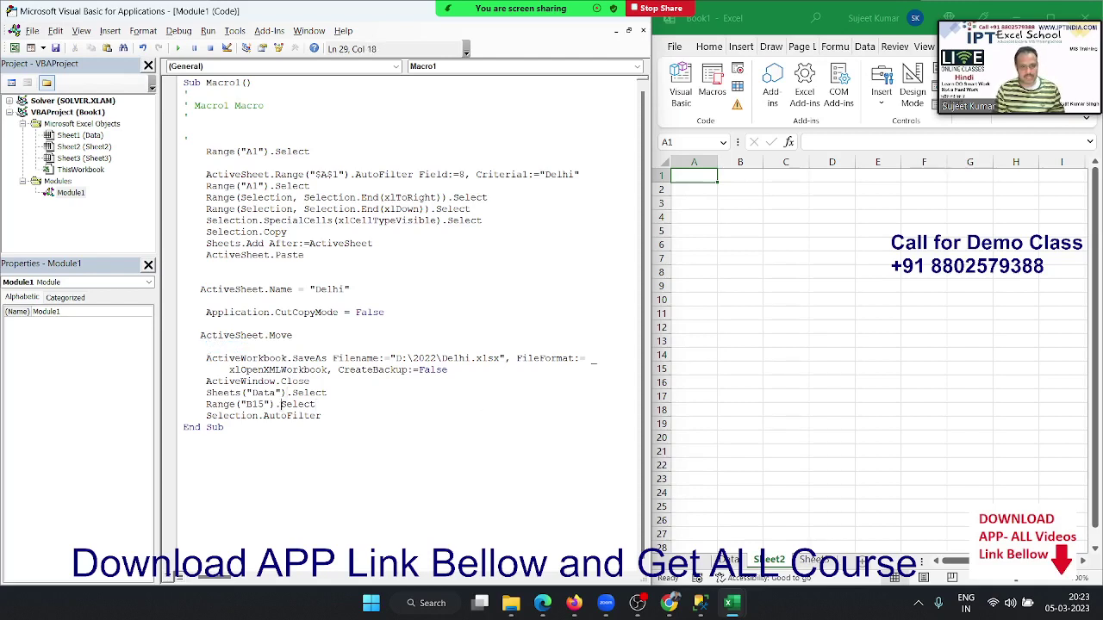
pyautogui.click(286, 415)
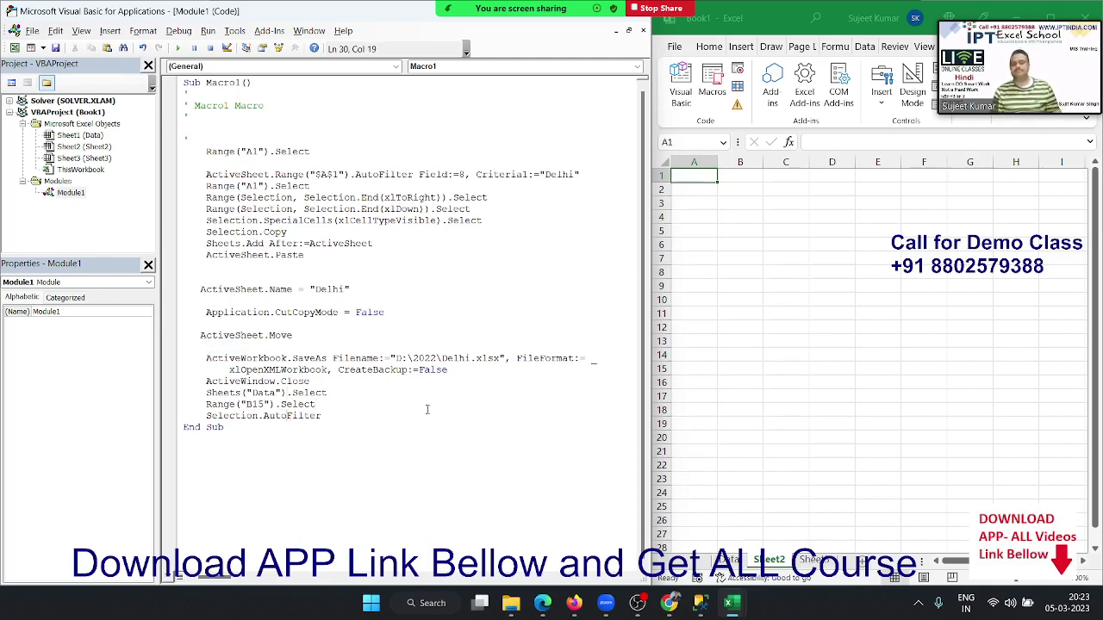
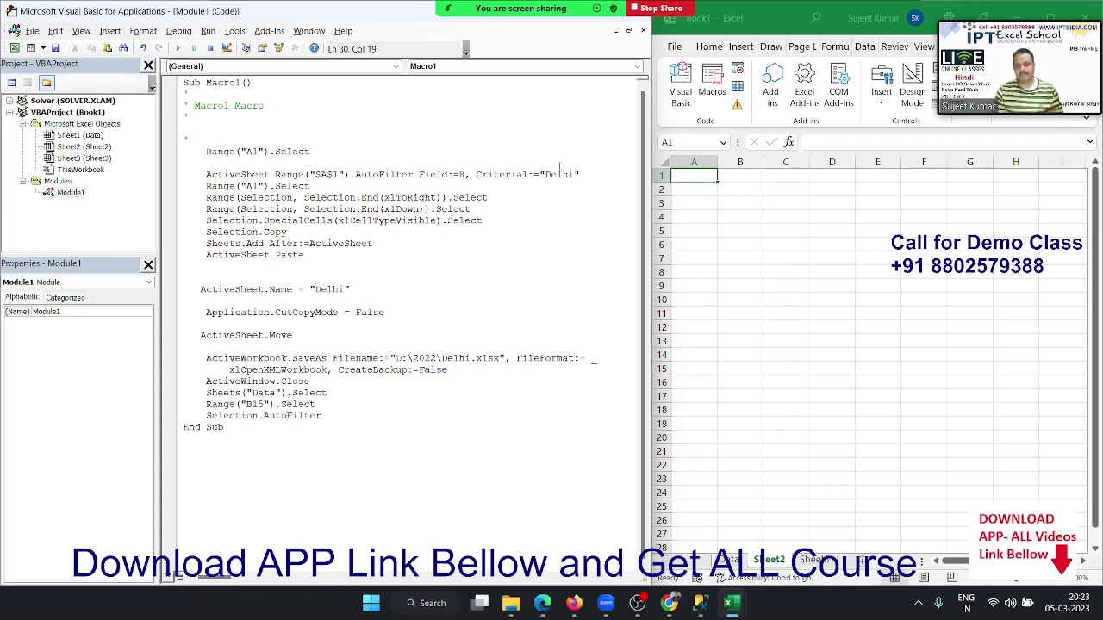
# Make ct = InputBox("Enter Store Name") the new first line of Macro1.
pyautogui.click(239, 162)
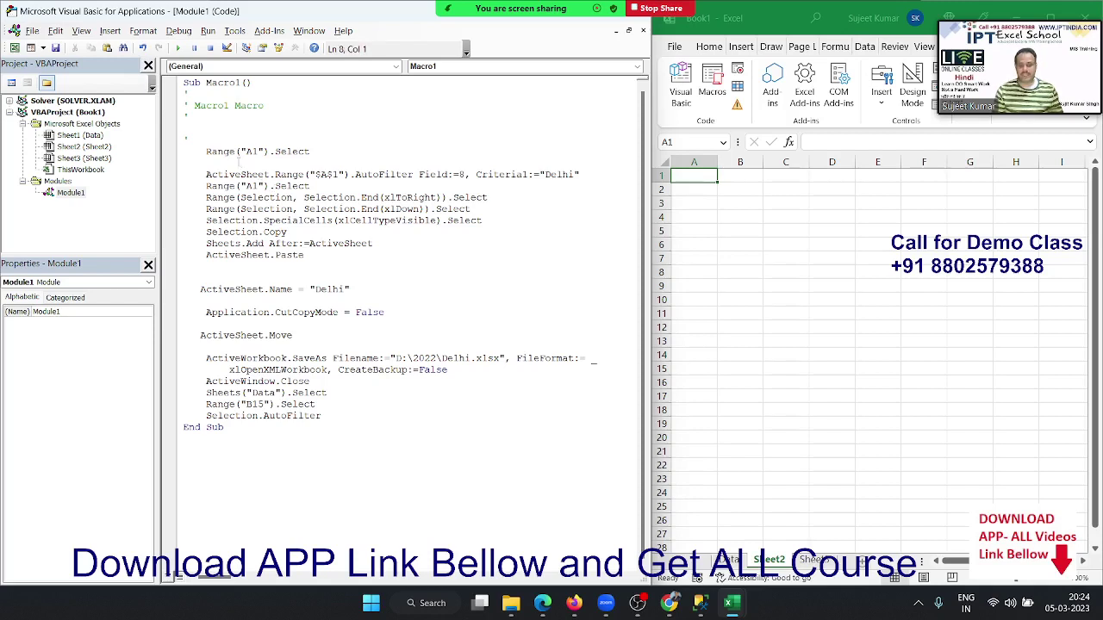
pyautogui.press('Delete')
pyautogui.press('Return')
pyautogui.press('Return')
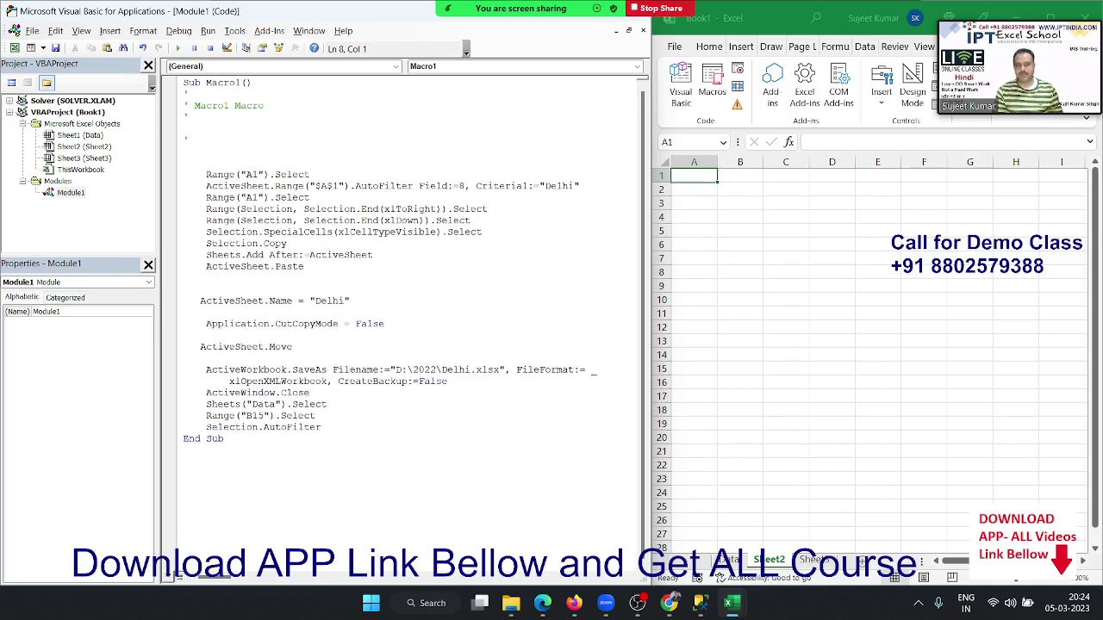
pyautogui.write('c')
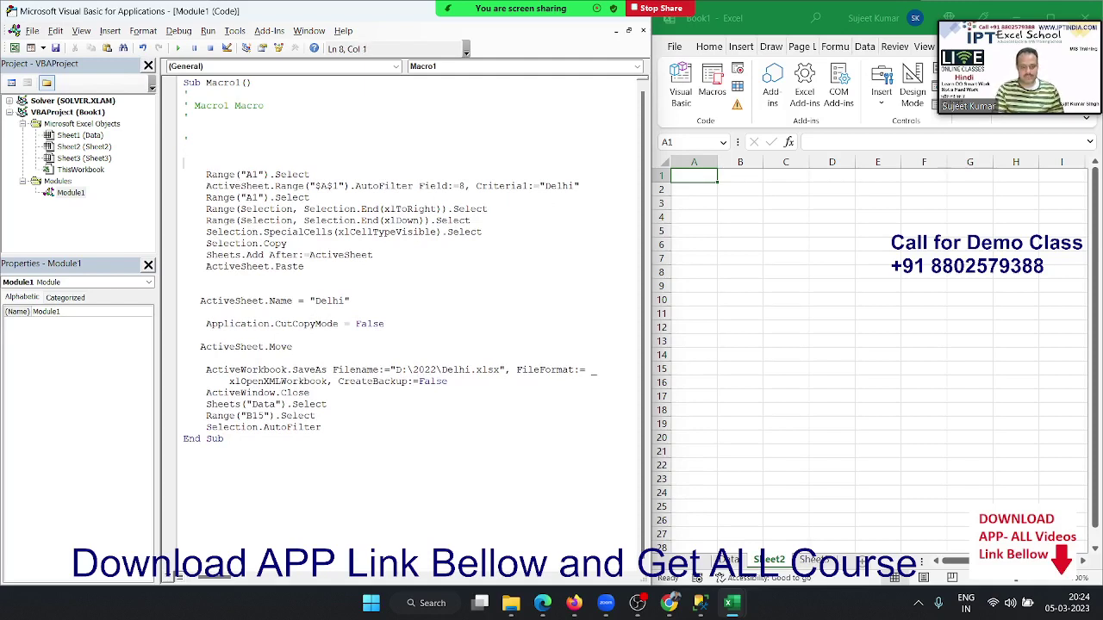
pyautogui.write('t=')
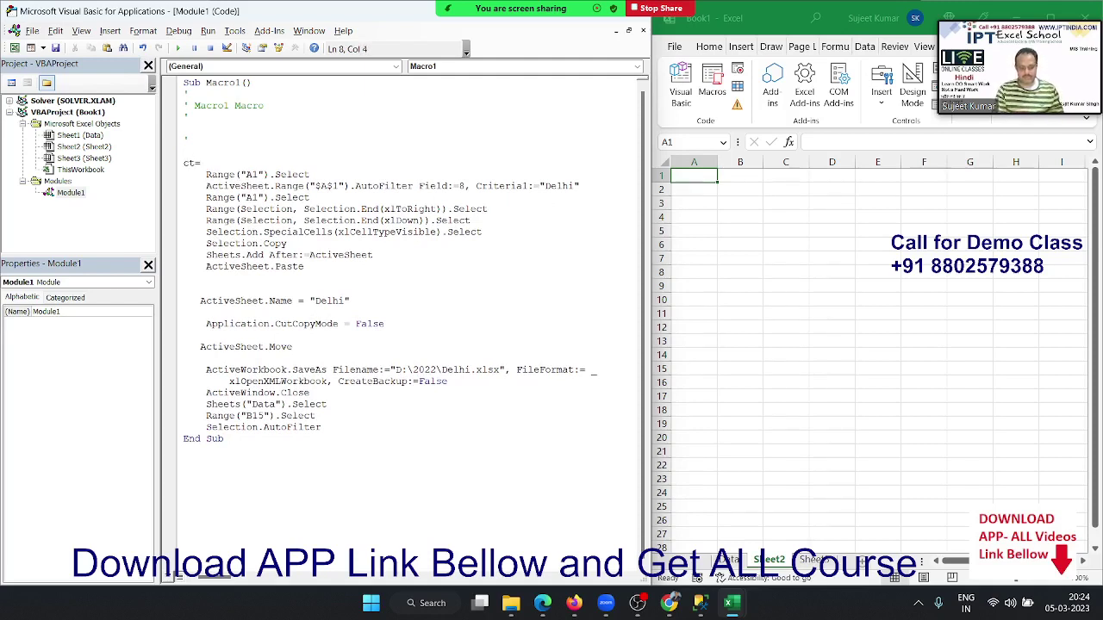
pyautogui.write('input')
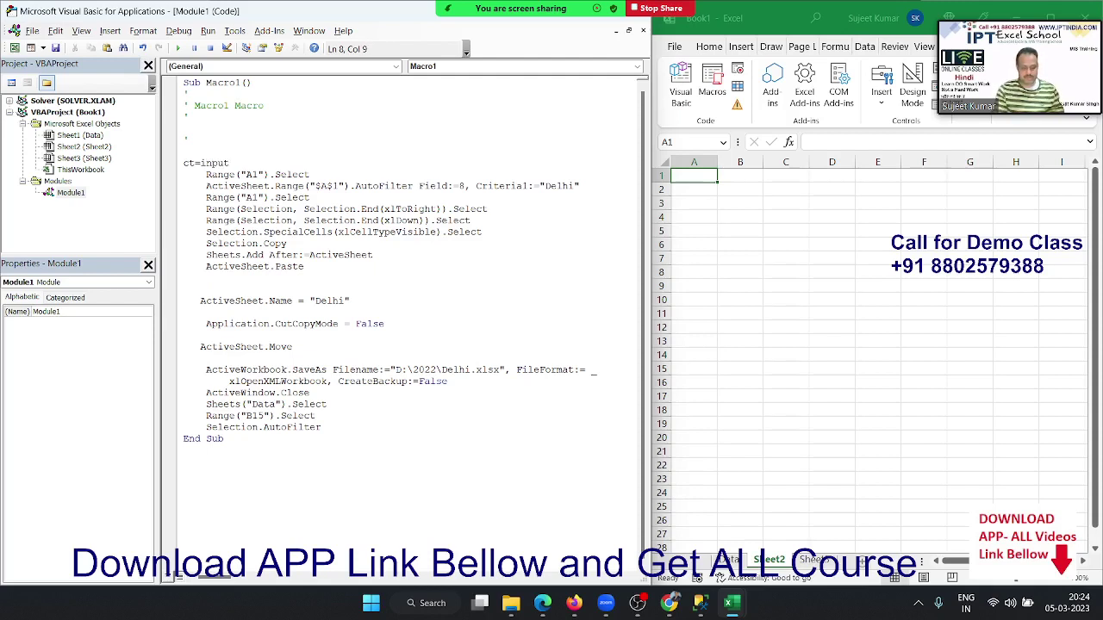
pyautogui.write('box(')
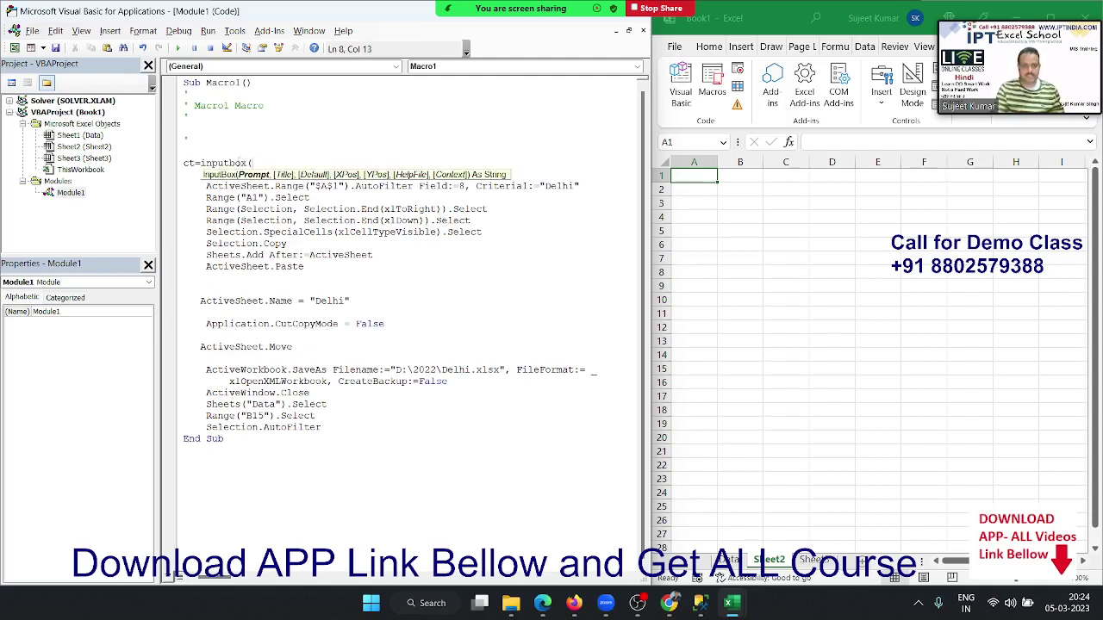
pyautogui.write('"Enter ')
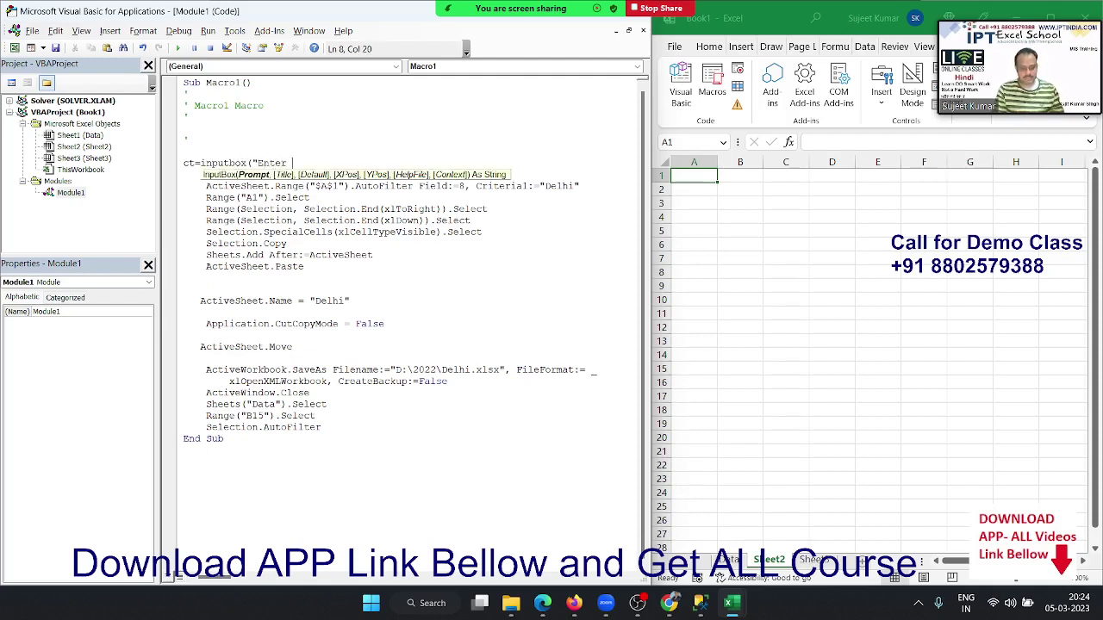
pyautogui.write('Store ')
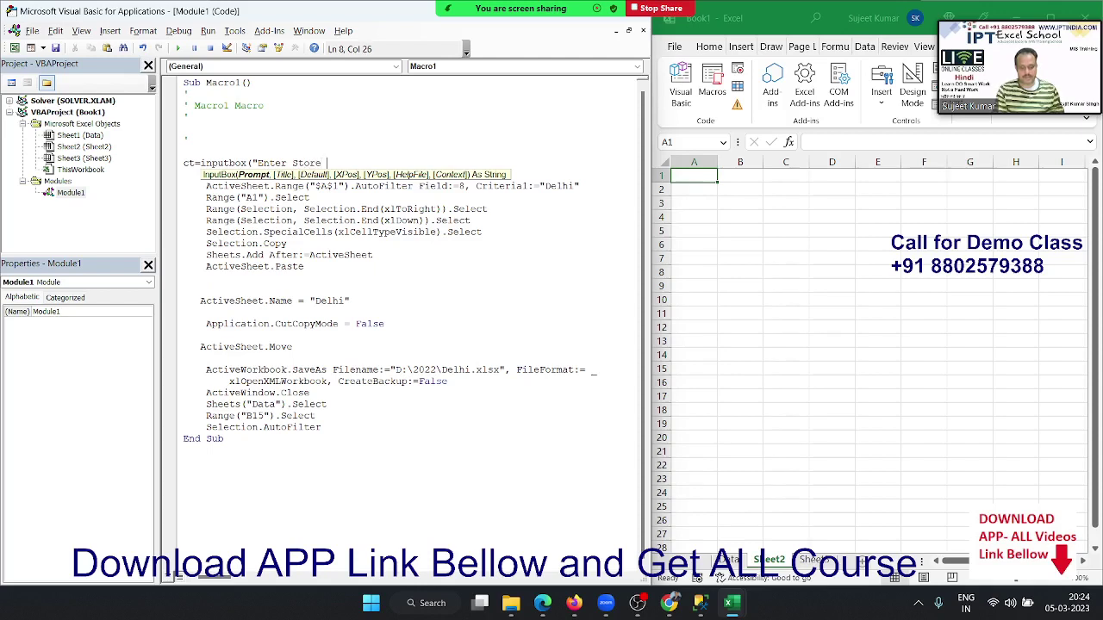
pyautogui.write('Name")')
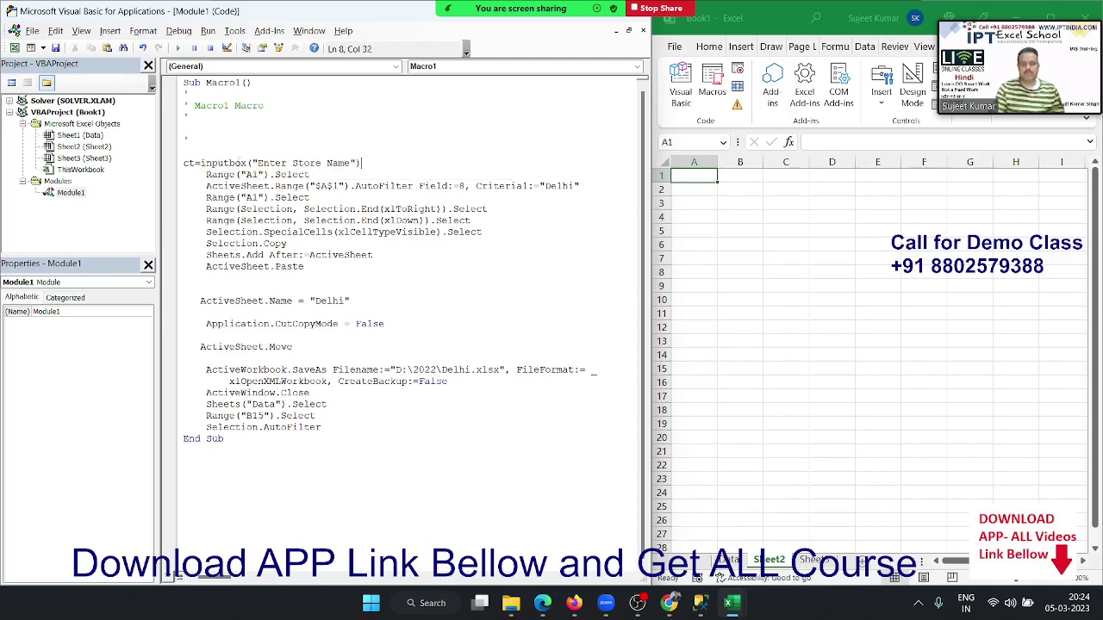
pyautogui.press('Return')
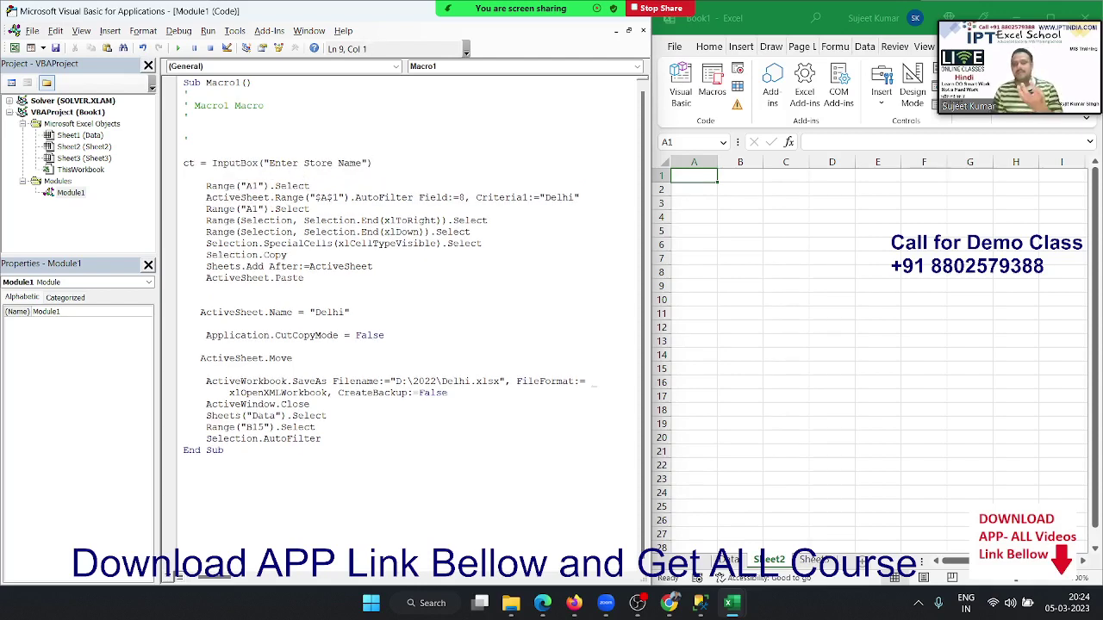
pyautogui.doubleClick(306, 164)
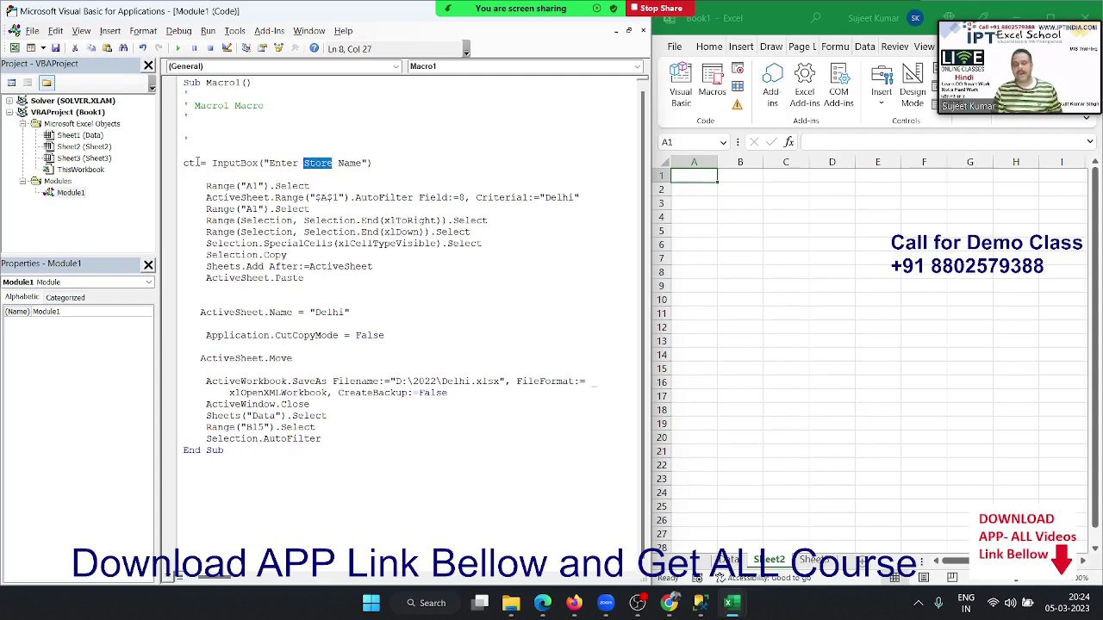
pyautogui.doubleClick(189, 163)
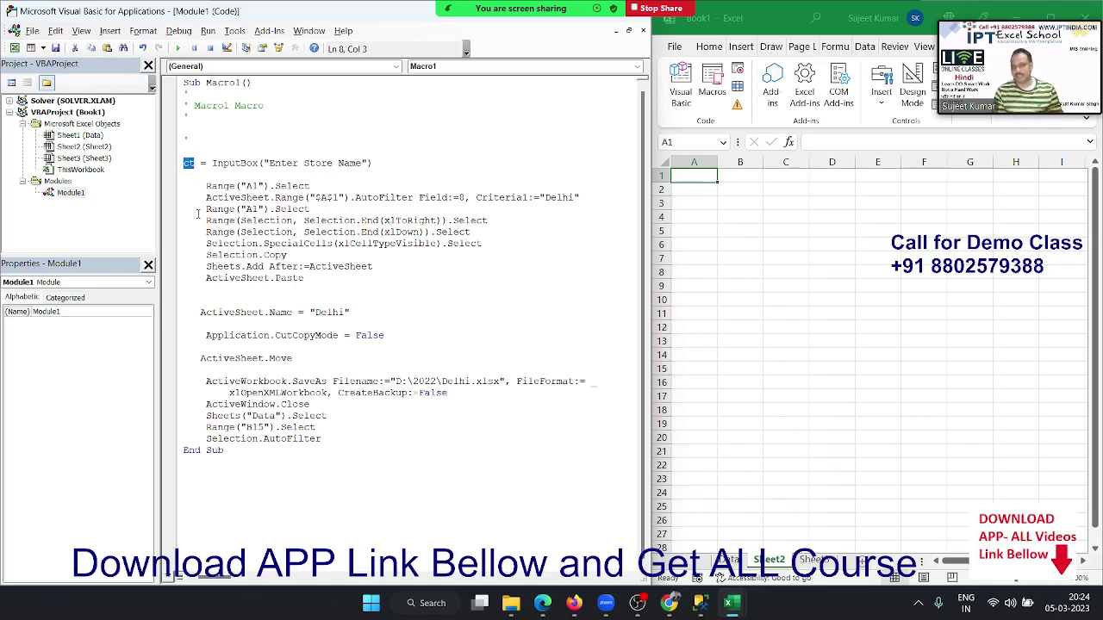
# Replace "Delhi" with ct in Macro1's AutoFilter criterion and new sheet name.
pyautogui.click(466, 314)
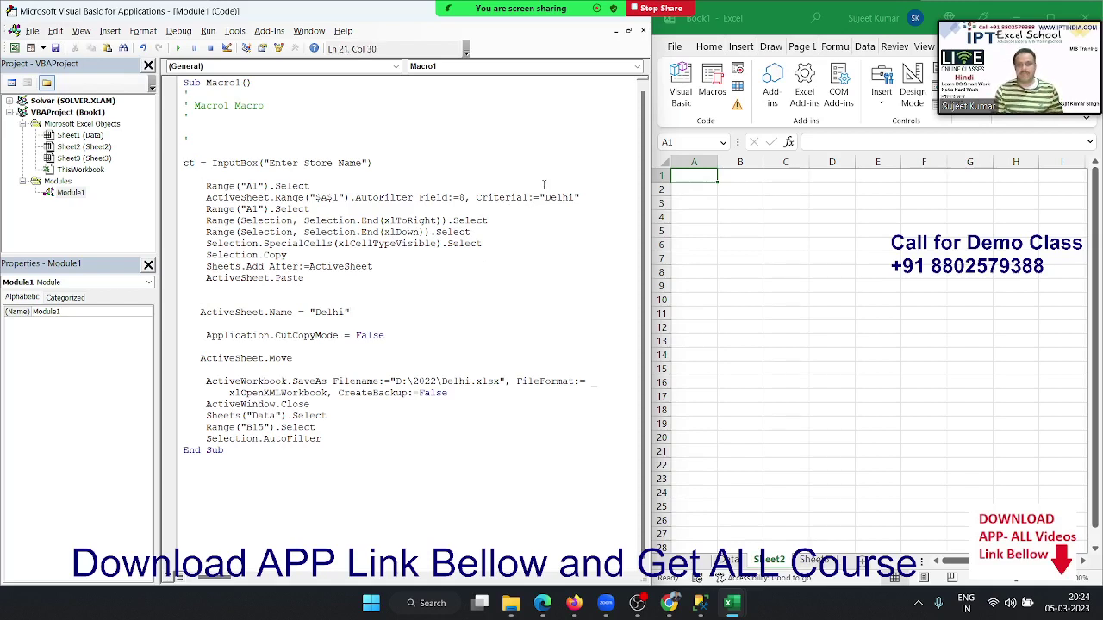
pyautogui.moveTo(540, 197); pyautogui.dragTo(582, 198)
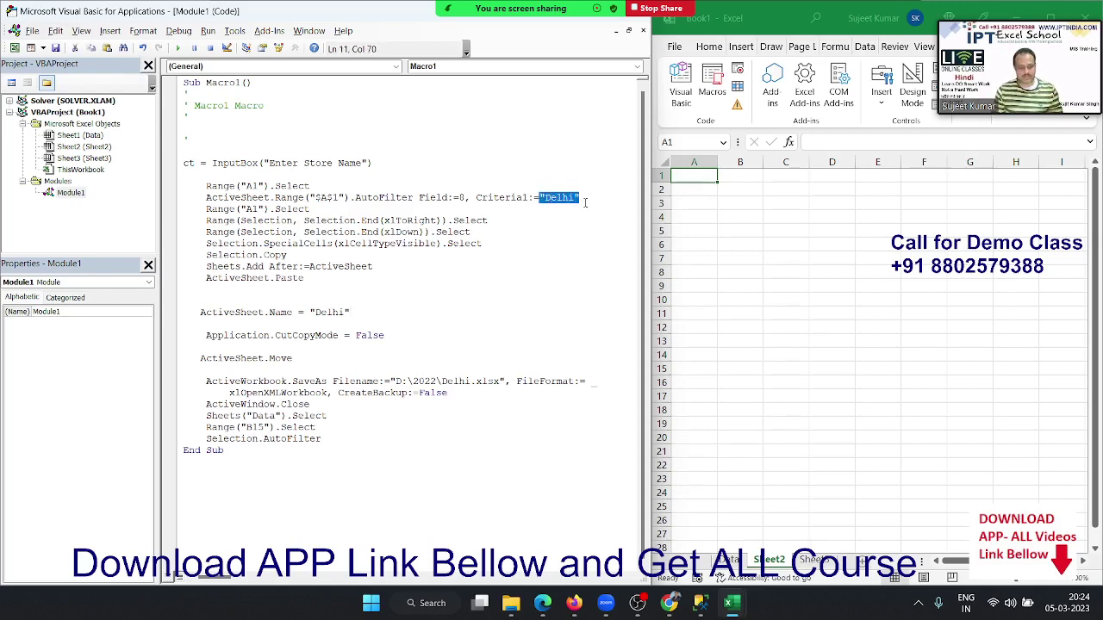
pyautogui.write('ct')
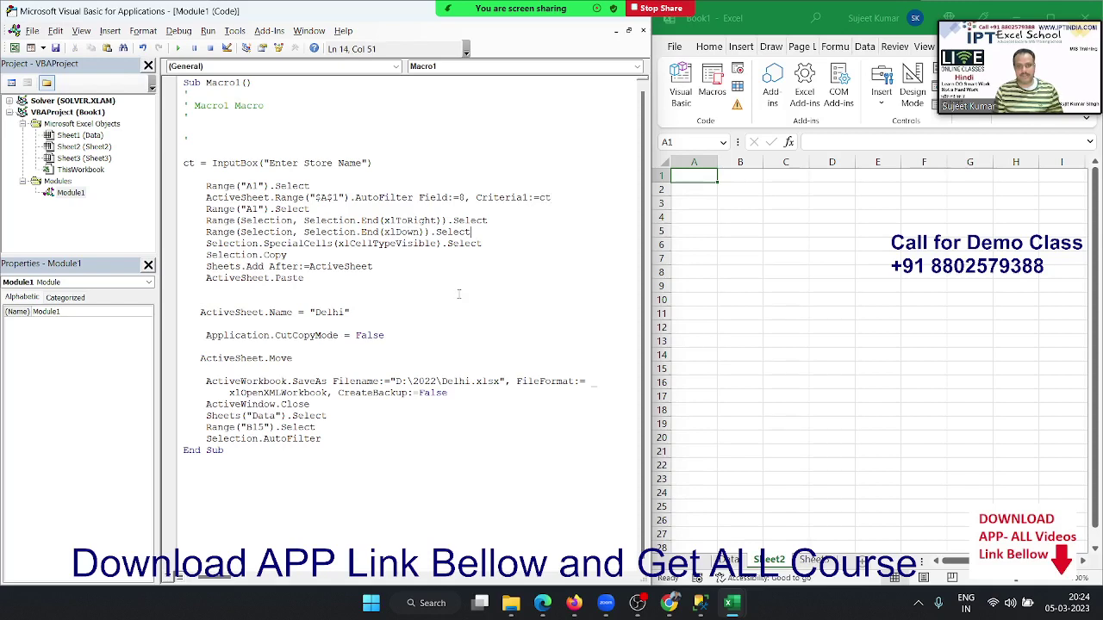
pyautogui.click(343, 304)
pyautogui.moveTo(309, 311); pyautogui.dragTo(360, 310)
pyautogui.write('ct')
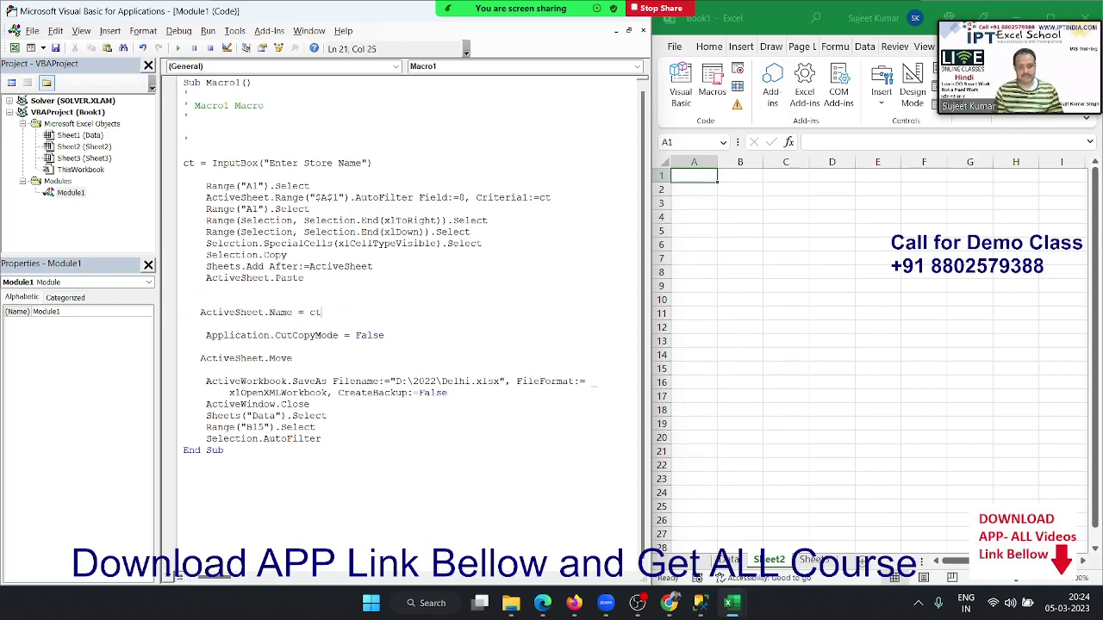
pyautogui.click(441, 303)
# Change the SaveAs file name to "D:\2022\" & ct & ".xlsx".
pyautogui.doubleClick(462, 381)
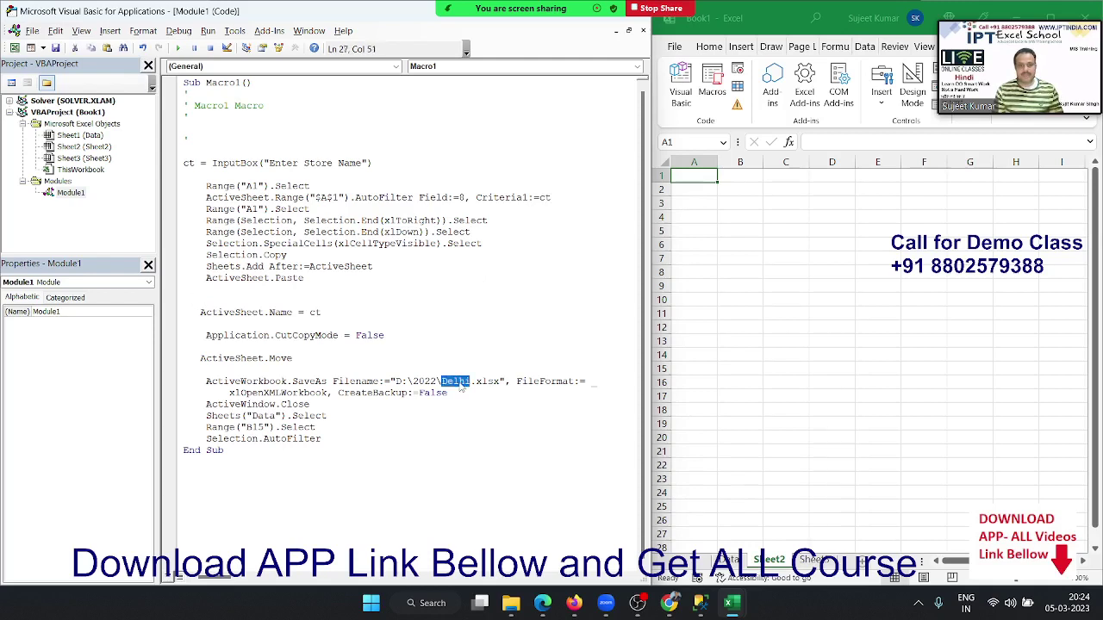
pyautogui.write('ct')
pyautogui.click(449, 403)
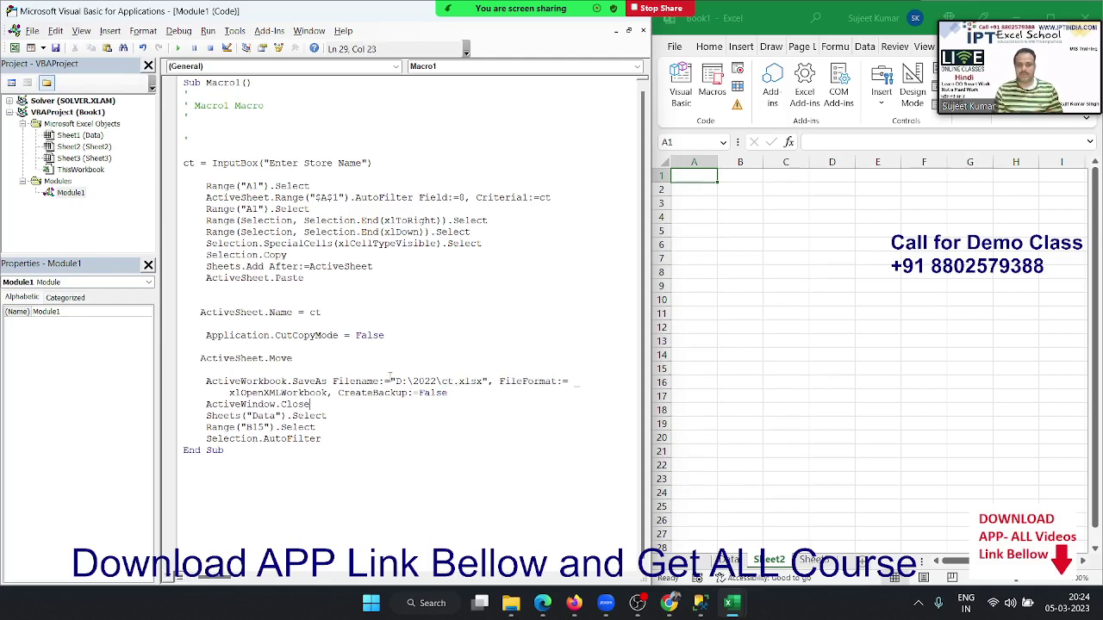
pyautogui.moveTo(391, 381)
pyautogui.mouseDown()
pyautogui.moveTo(498, 381)
pyautogui.moveTo(488, 382)
pyautogui.mouseUp()
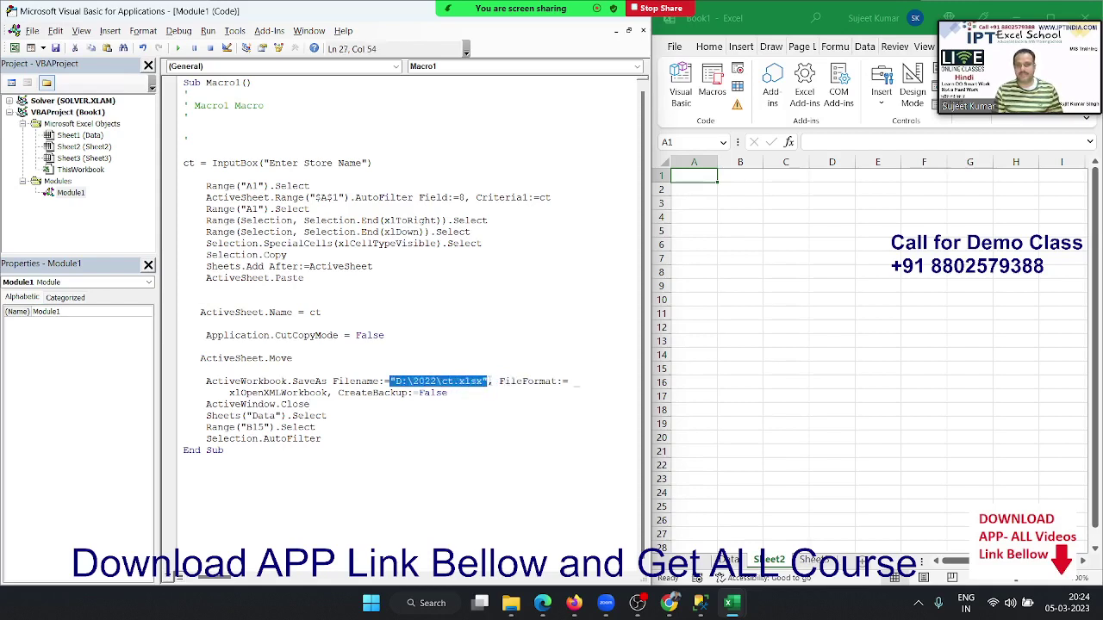
pyautogui.click(464, 437)
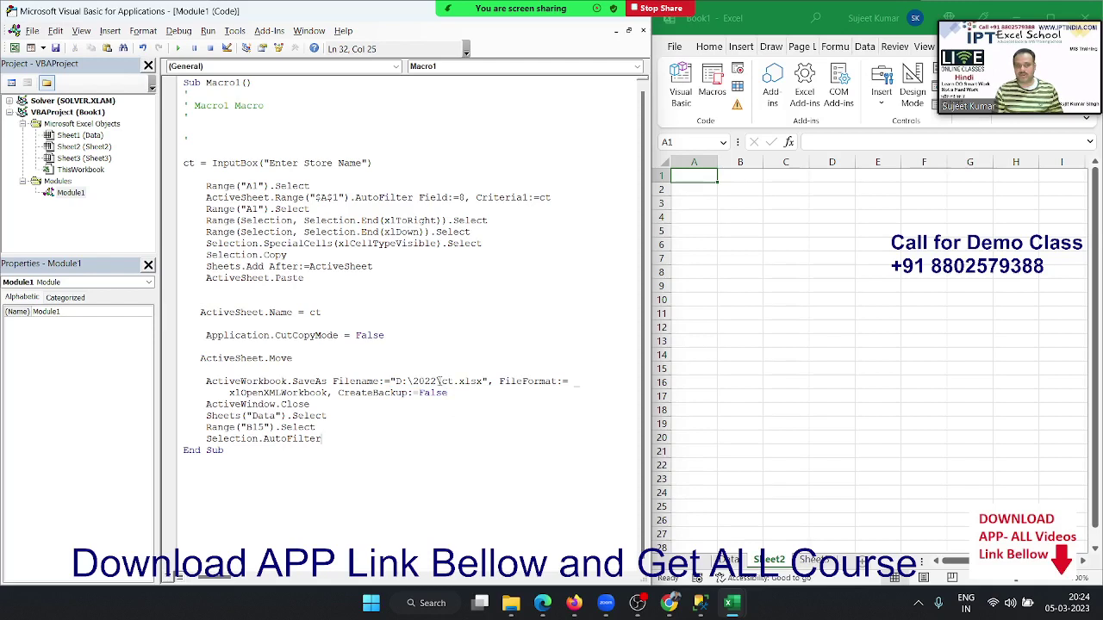
pyautogui.click(440, 382)
pyautogui.write('" ')
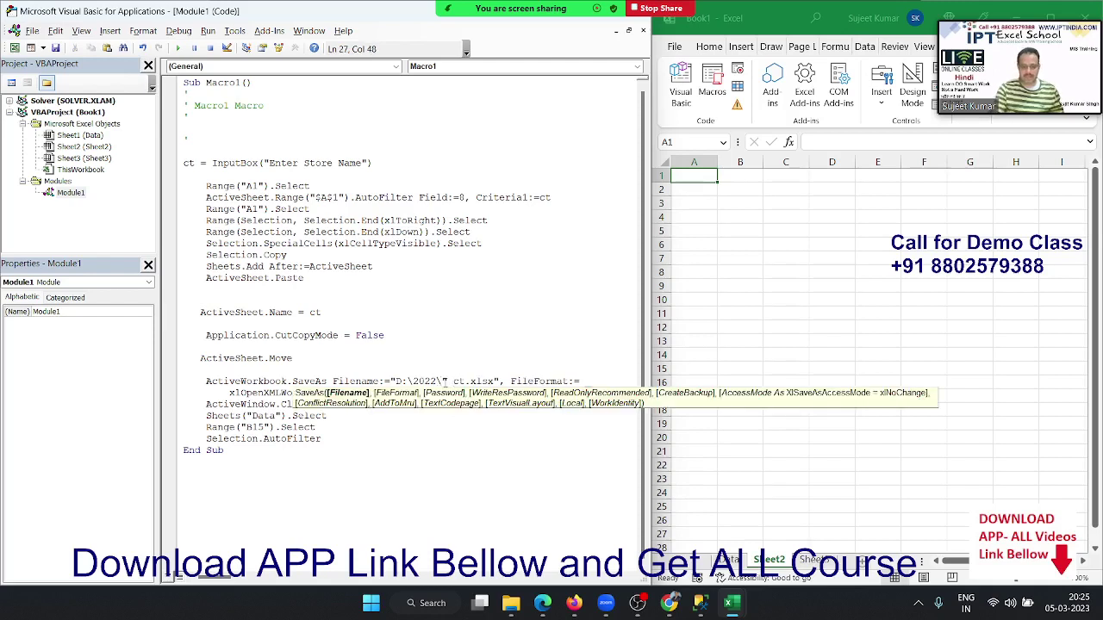
pyautogui.write('&')
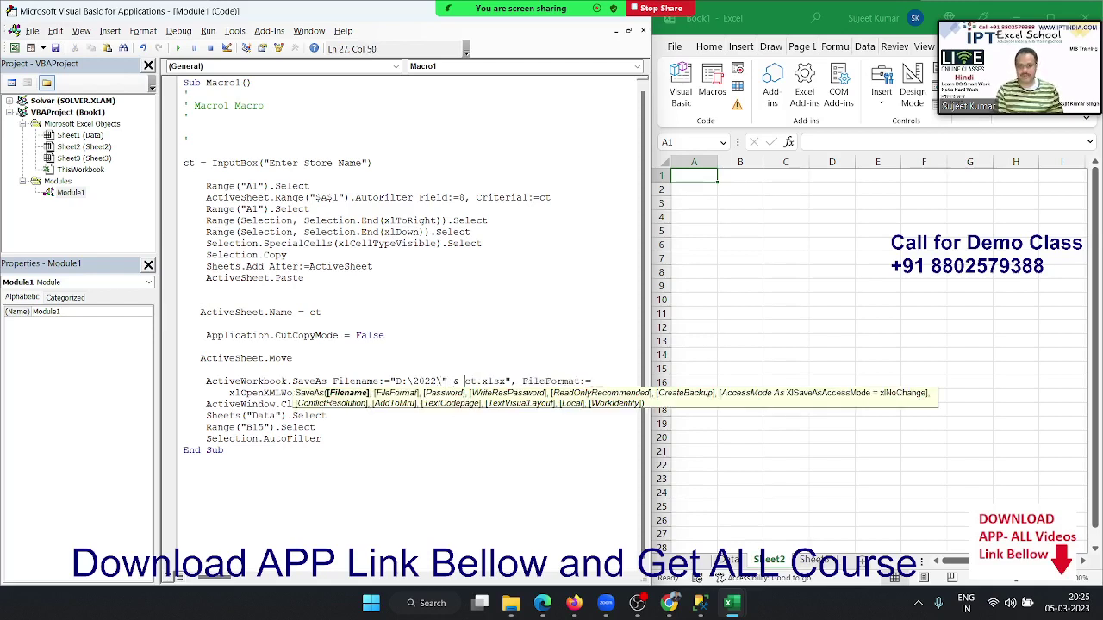
pyautogui.press('Delete')
pyautogui.press('Delete')
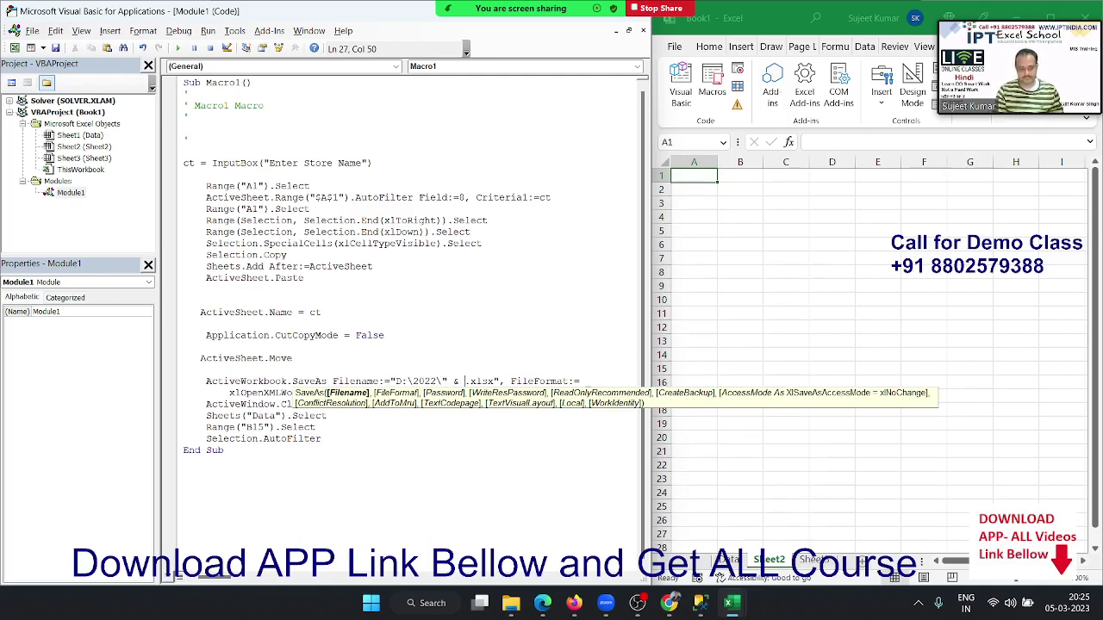
pyautogui.write('ct ')
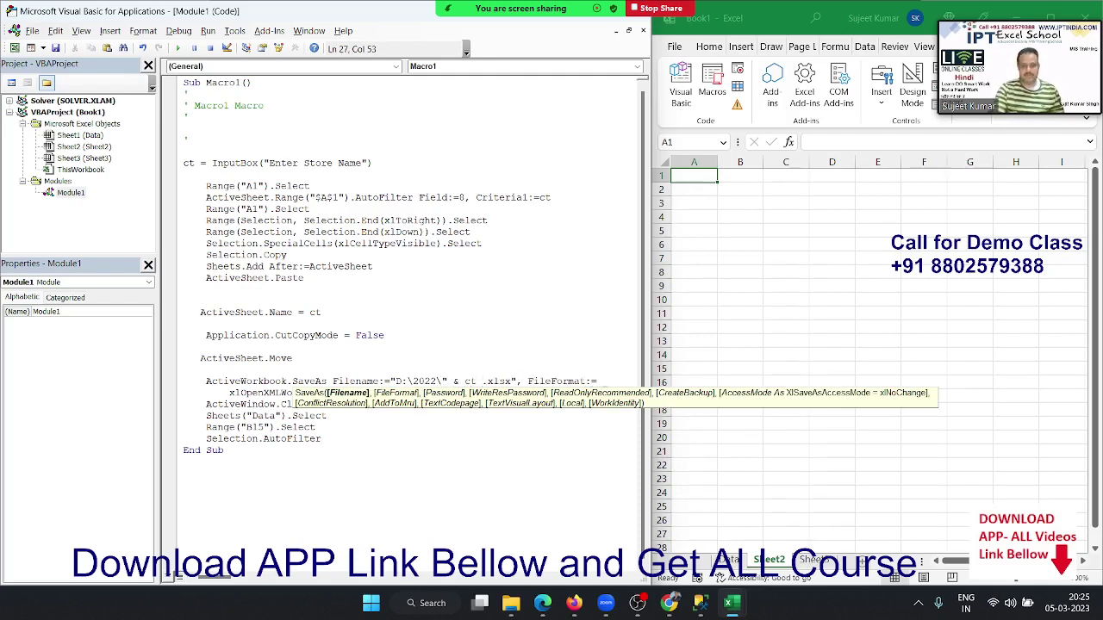
pyautogui.write('& "')
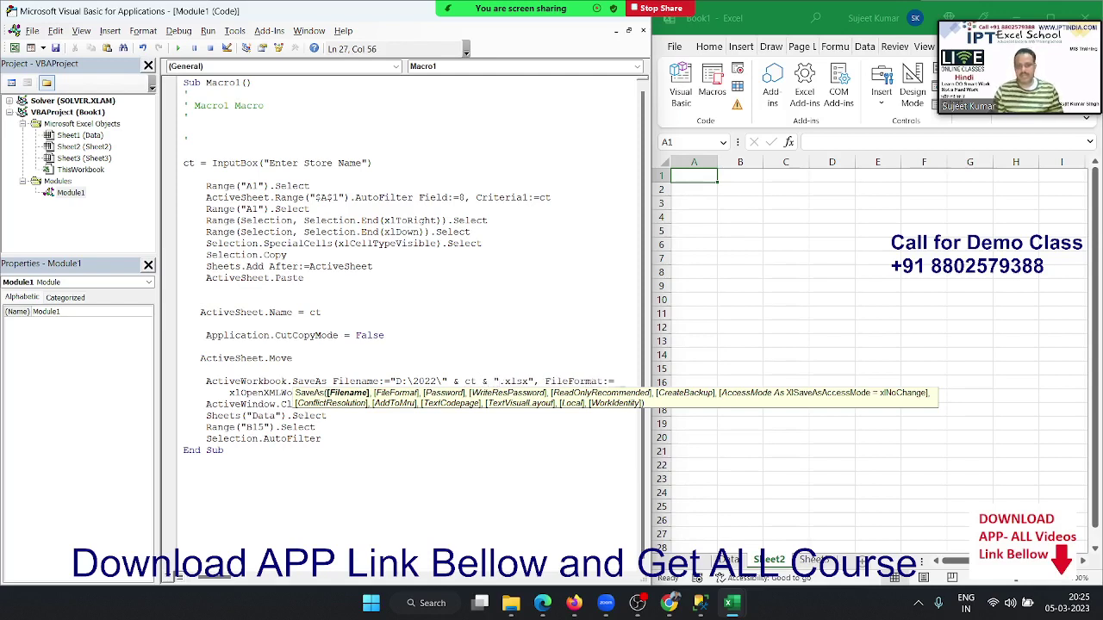
pyautogui.click(399, 449)
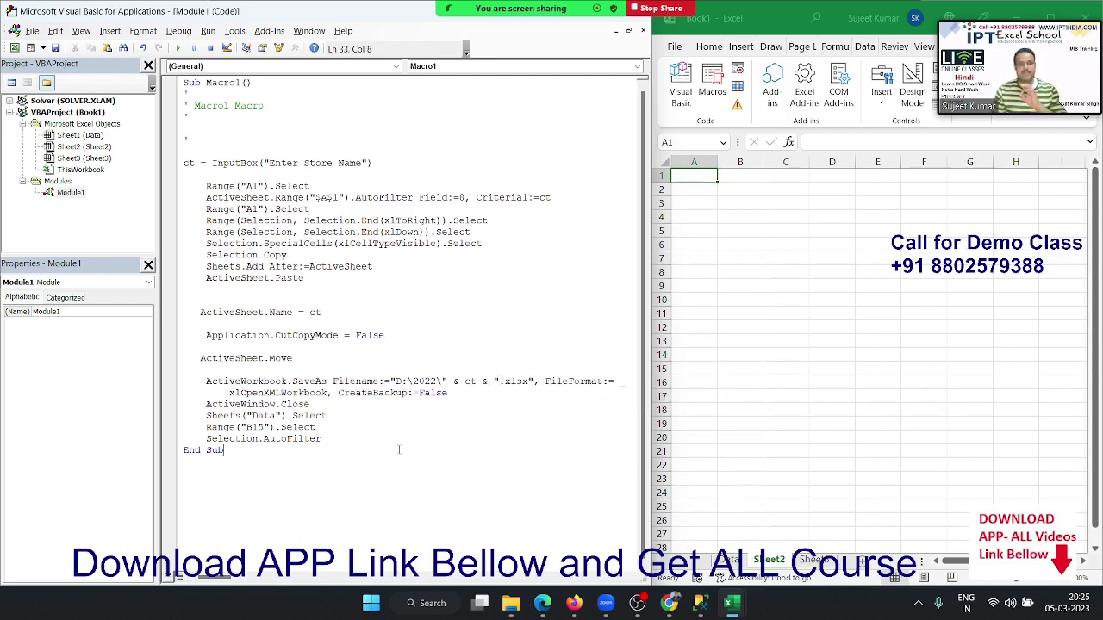
pyautogui.click(726, 562)
# Run Macro1 from the macro list and enter Muz as the store name.
pyautogui.click(755, 259)
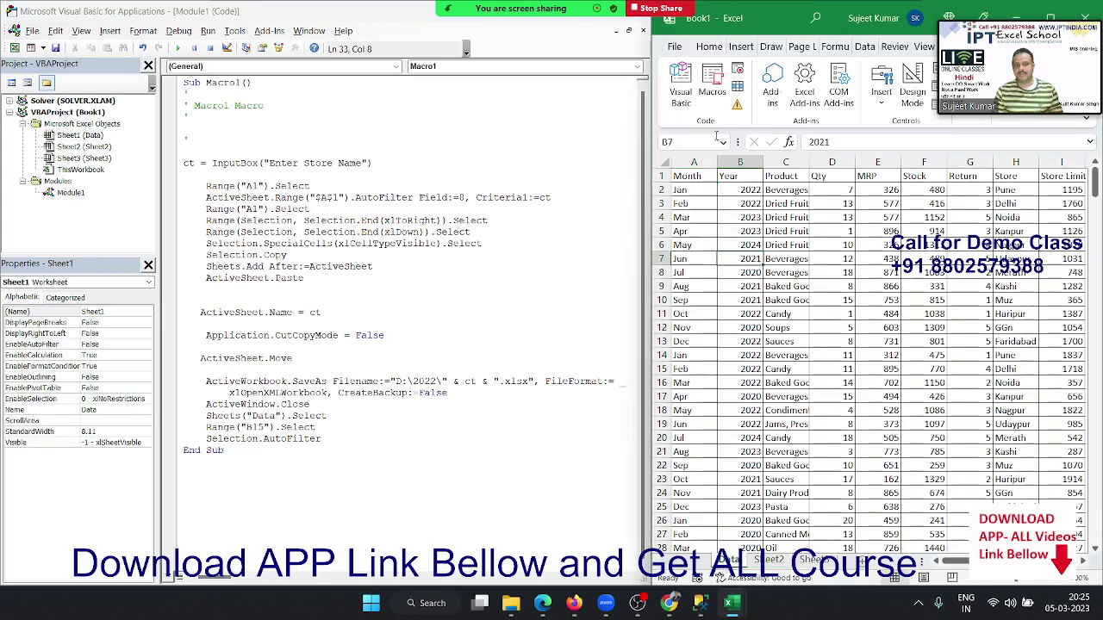
pyautogui.click(712, 97)
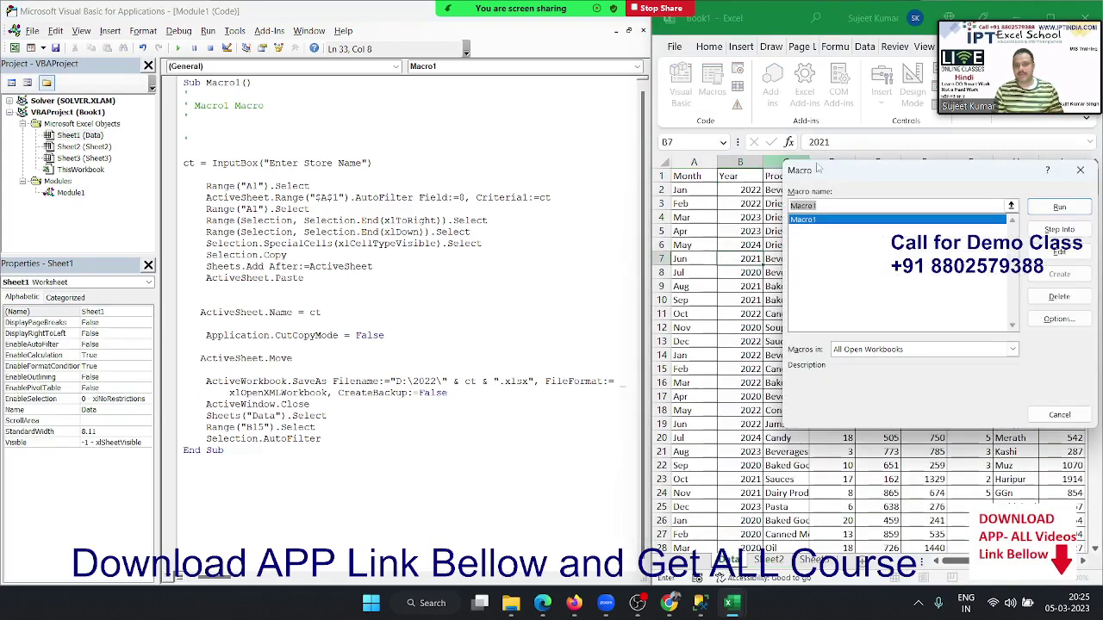
pyautogui.moveTo(822, 172); pyautogui.dragTo(745, 174)
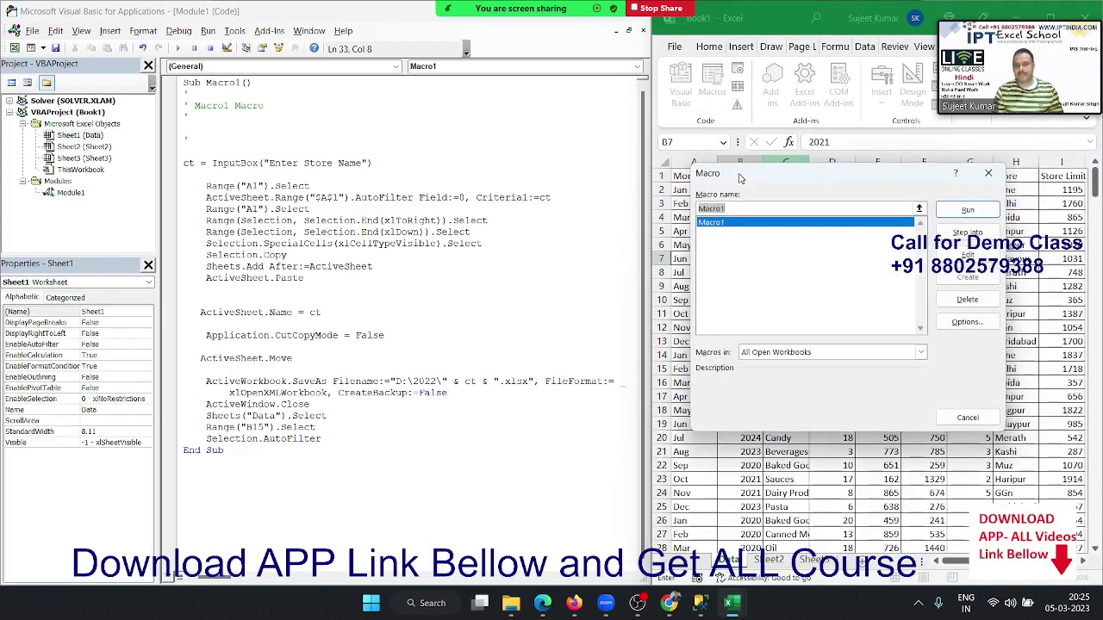
pyautogui.click(965, 209)
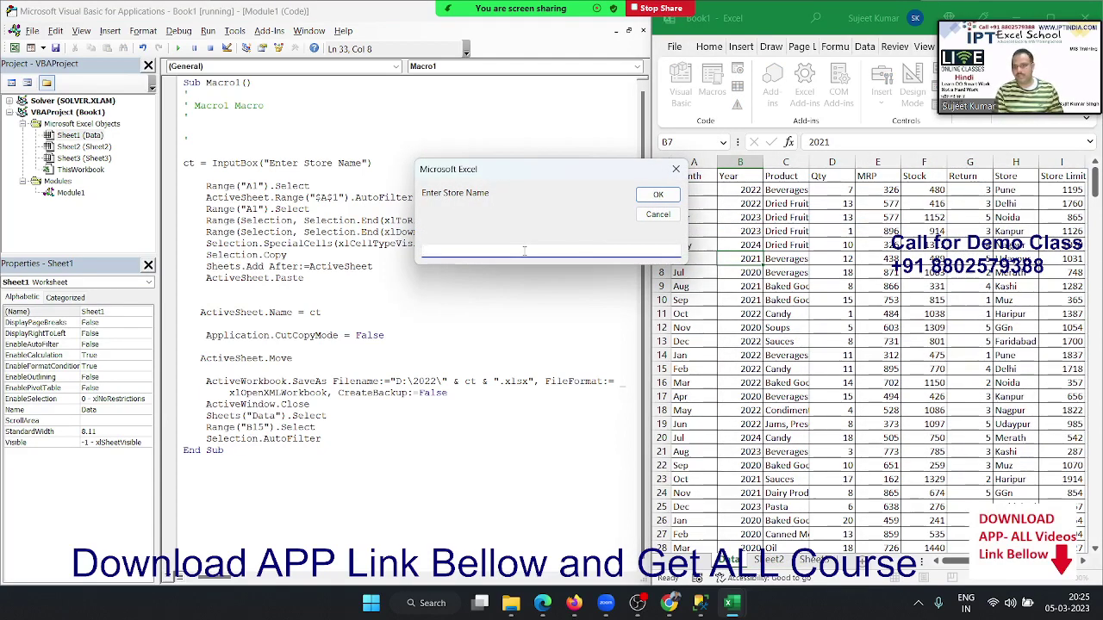
pyautogui.write('Mu')
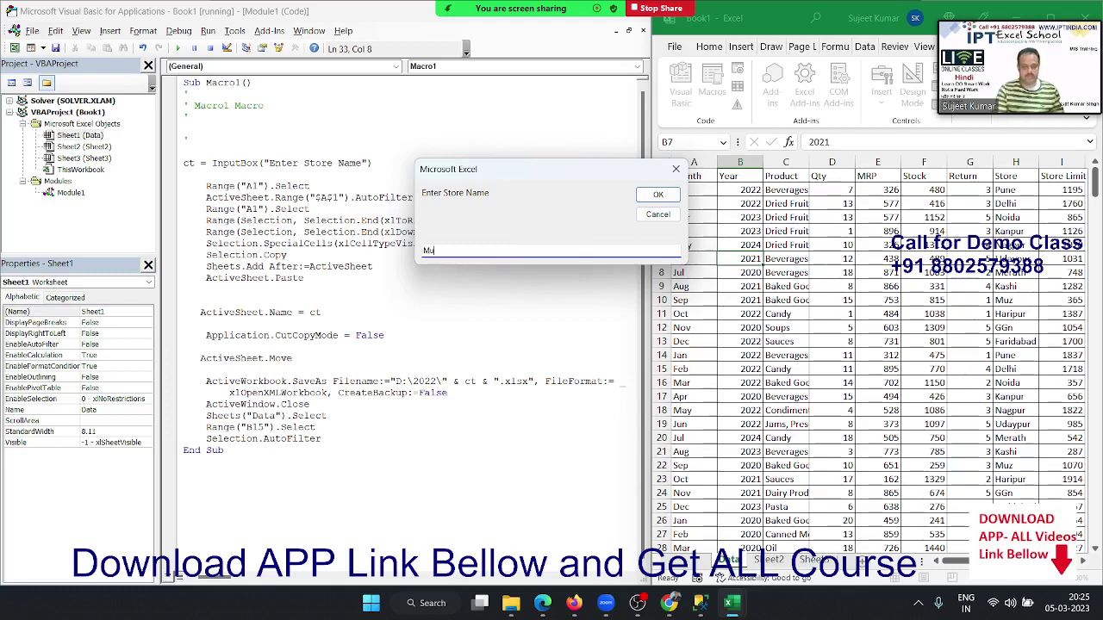
pyautogui.write('z')
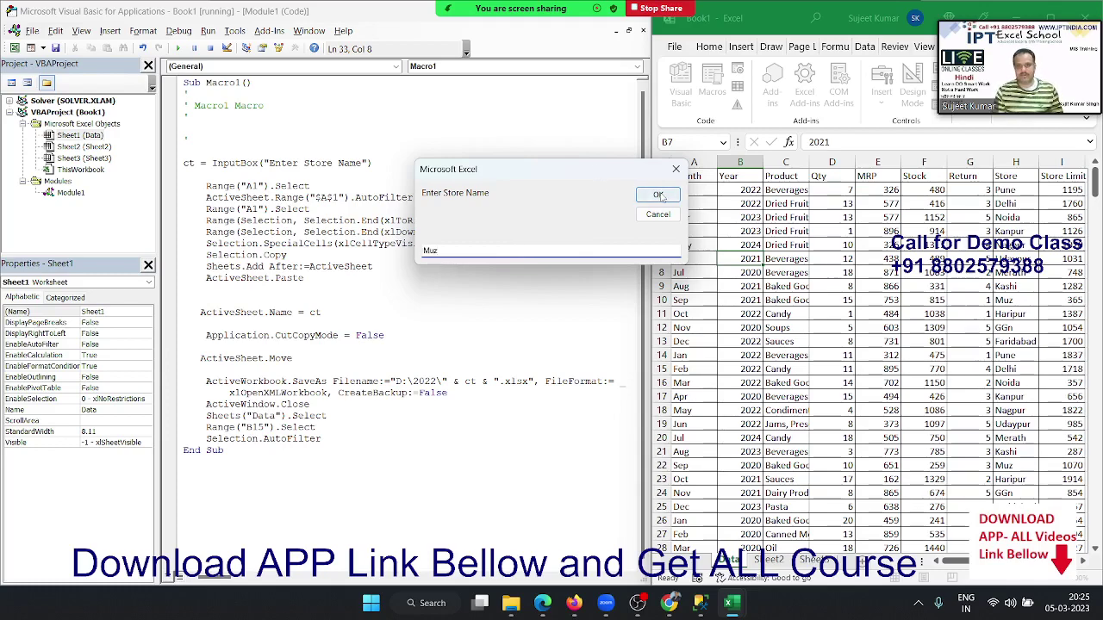
pyautogui.click(657, 195)
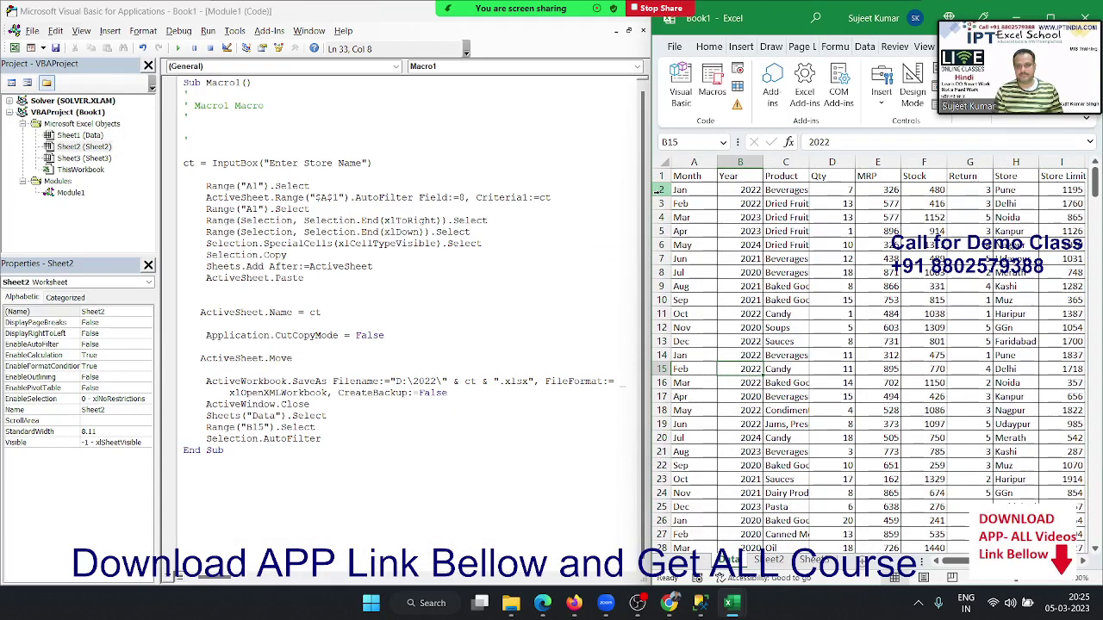
# Open Muz.xlsx from the D:\2022 folder, scroll through its rows, then close it.
pyautogui.click(510, 603)
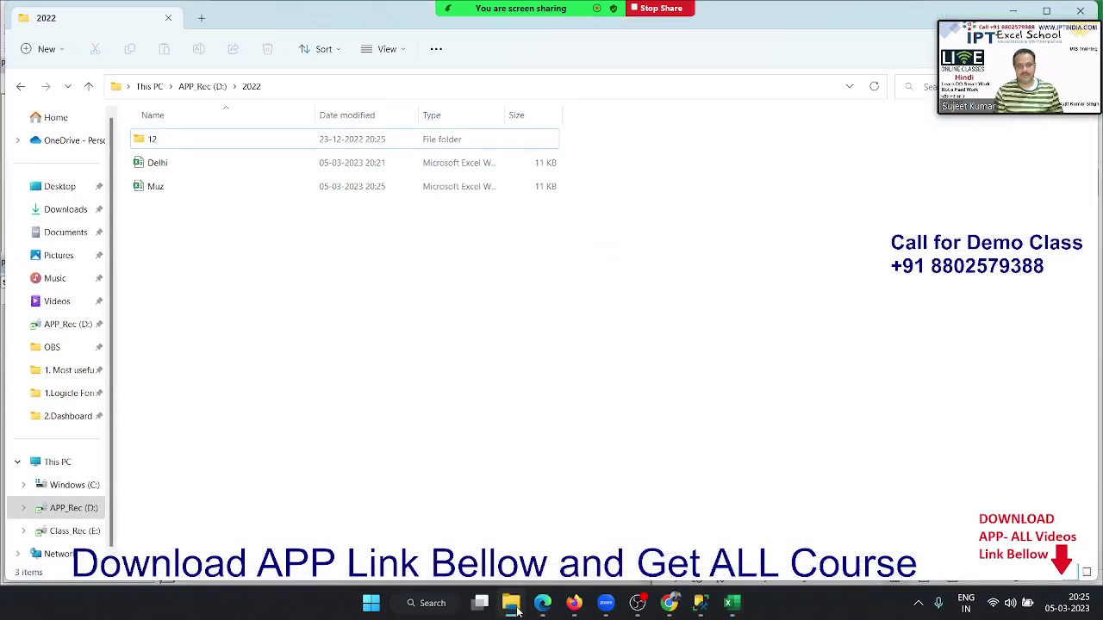
pyautogui.click(276, 185)
pyautogui.hotkey('alt', 'Tab')
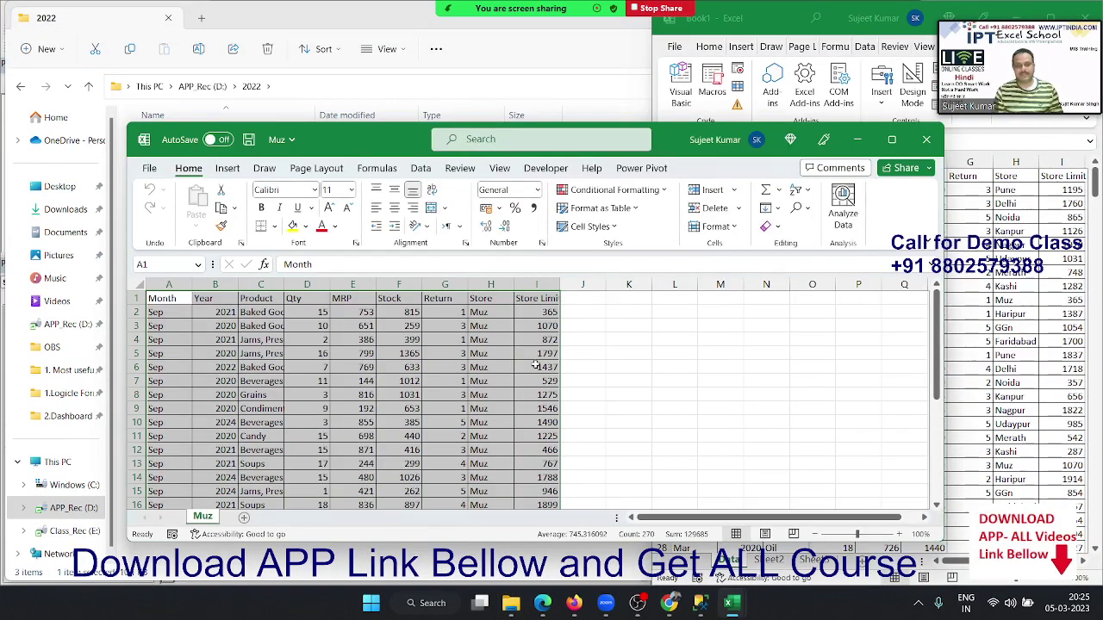
pyautogui.click(531, 367)
pyautogui.scroll(-5, 530, 367)
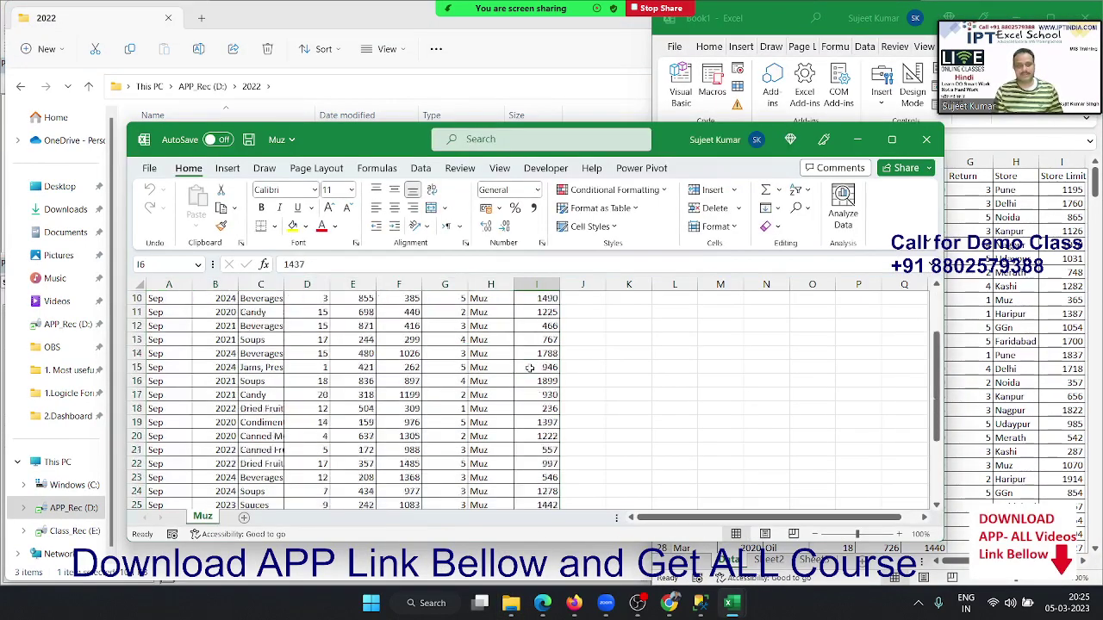
pyautogui.scroll(-7, 530, 367)
pyautogui.scroll(5, 529, 367)
pyautogui.scroll(7, 529, 367)
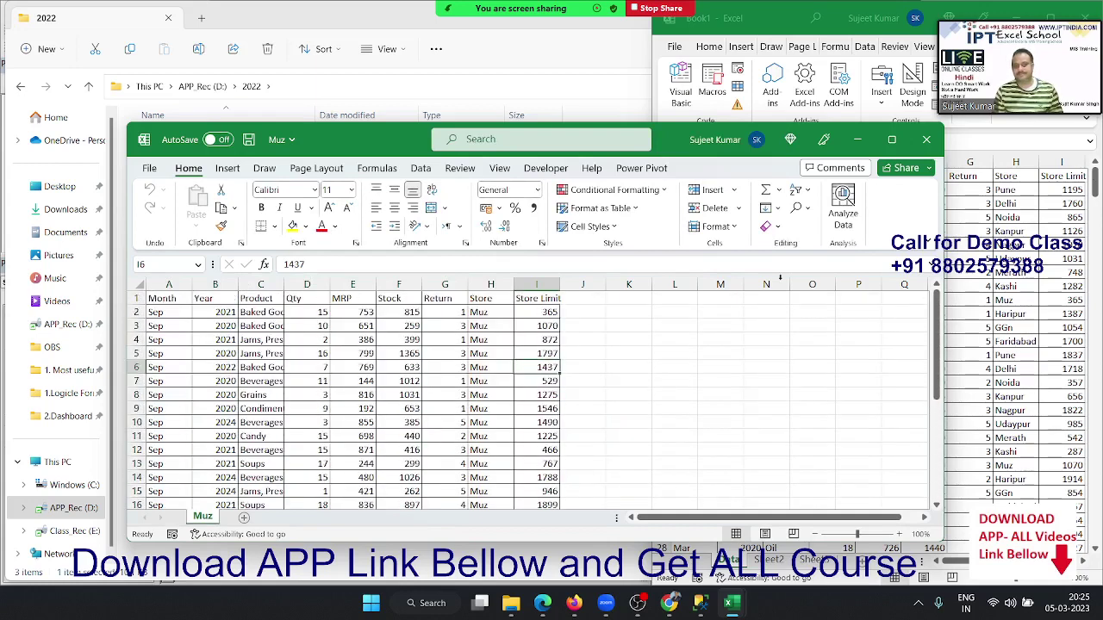
pyautogui.click(926, 138)
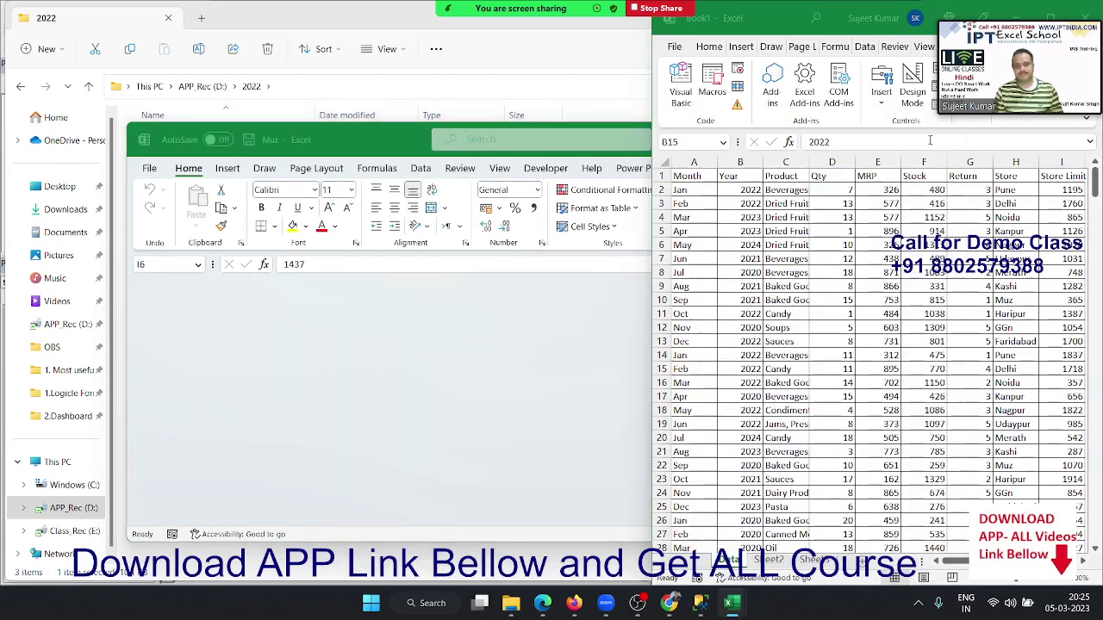
pyautogui.moveTo(730, 608)
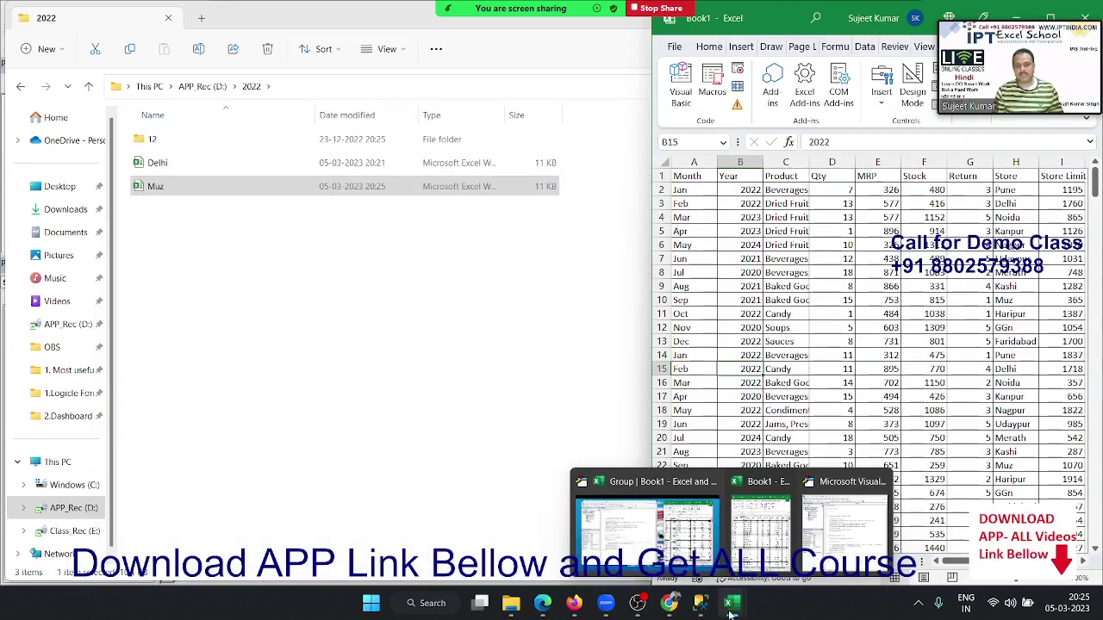
pyautogui.click(669, 548)
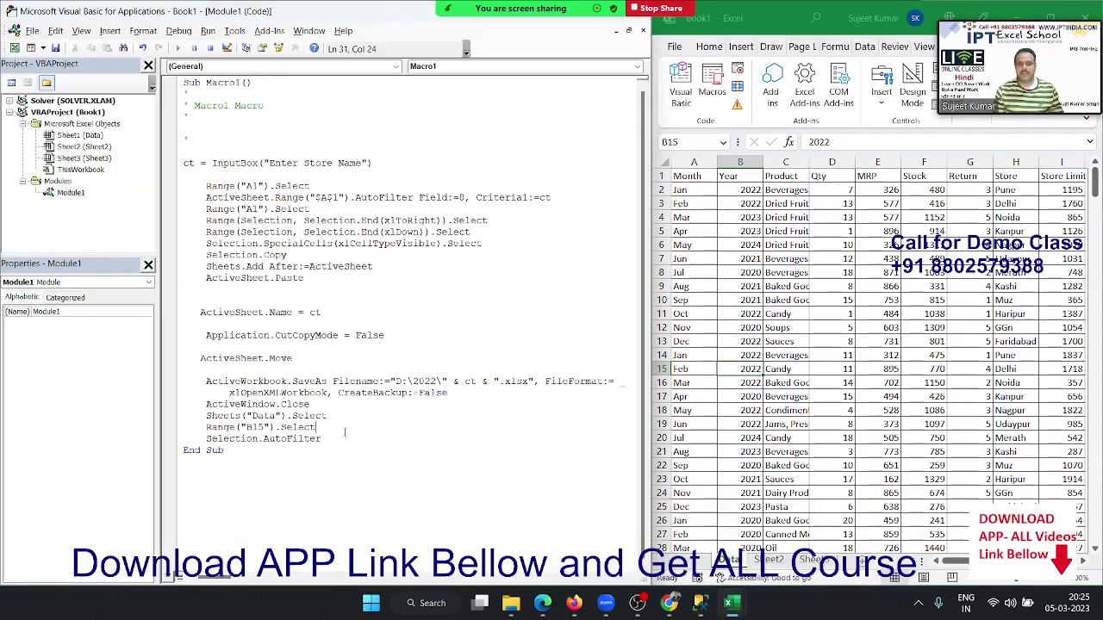
# Review Macro1's code below the InputBox line, then maximize the Excel workbook window.
pyautogui.moveTo(317, 427); pyautogui.dragTo(242, 162)
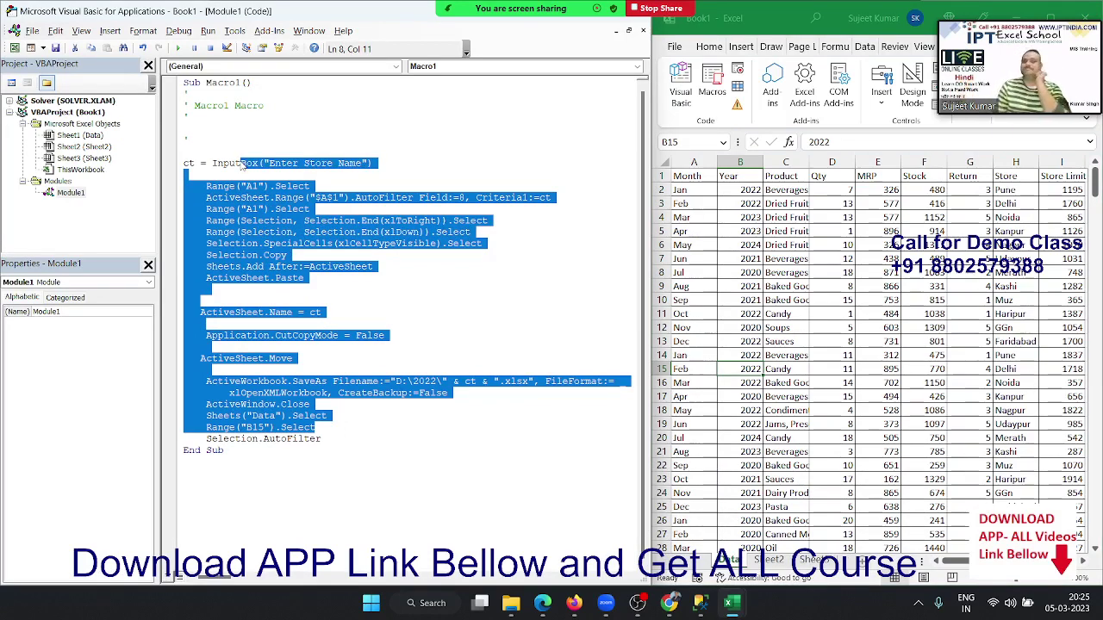
pyautogui.click(416, 304)
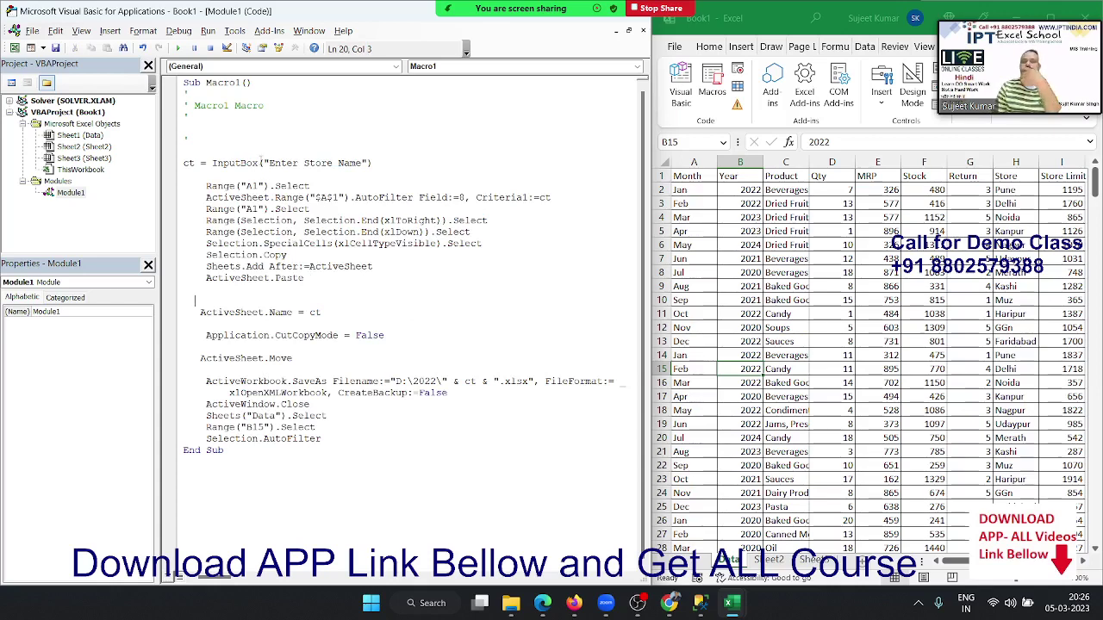
pyautogui.click(259, 163)
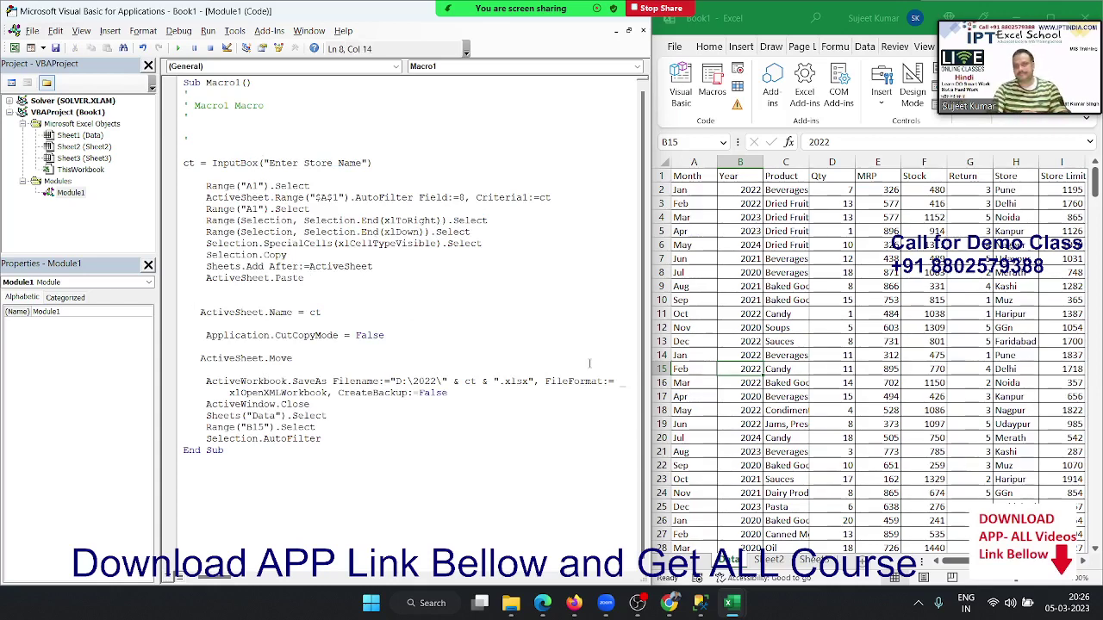
pyautogui.doubleClick(771, 15)
# Give Macro1 the keyboard shortcut Ctrl+Shift+Q through its macro options.
pyautogui.click(350, 298)
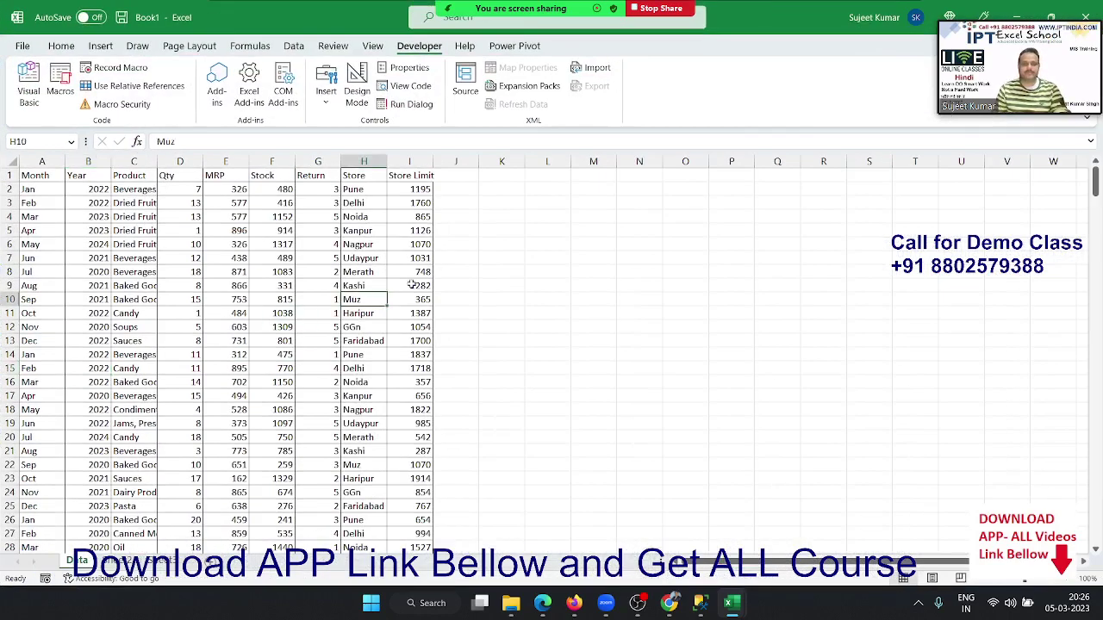
pyautogui.click(417, 271)
pyautogui.click(604, 202)
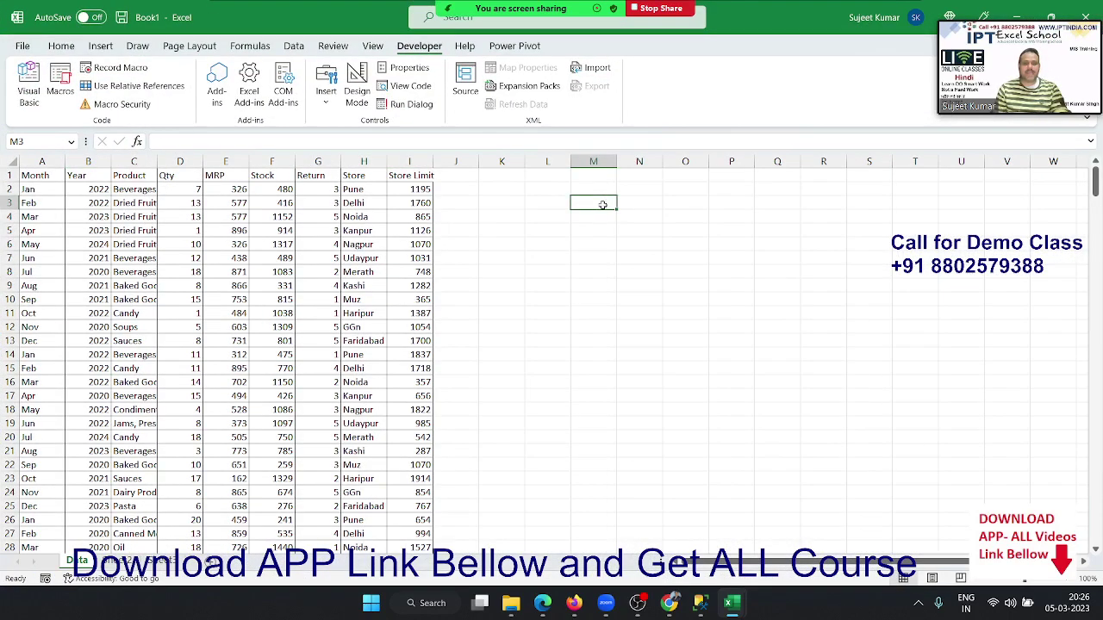
pyautogui.click(372, 221)
pyautogui.click(592, 200)
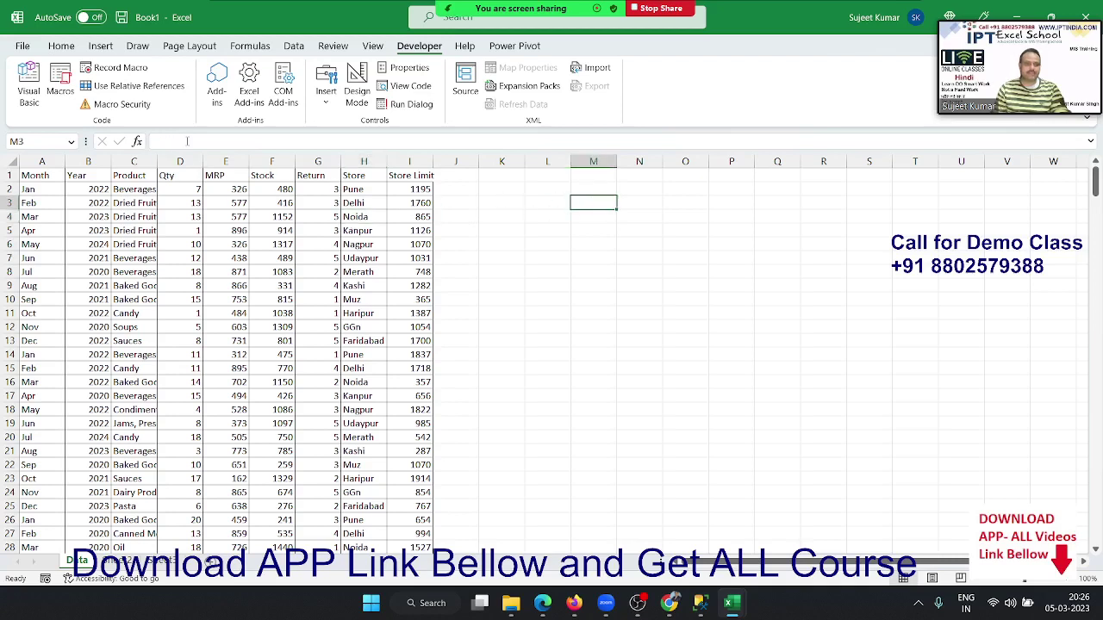
pyautogui.click(59, 86)
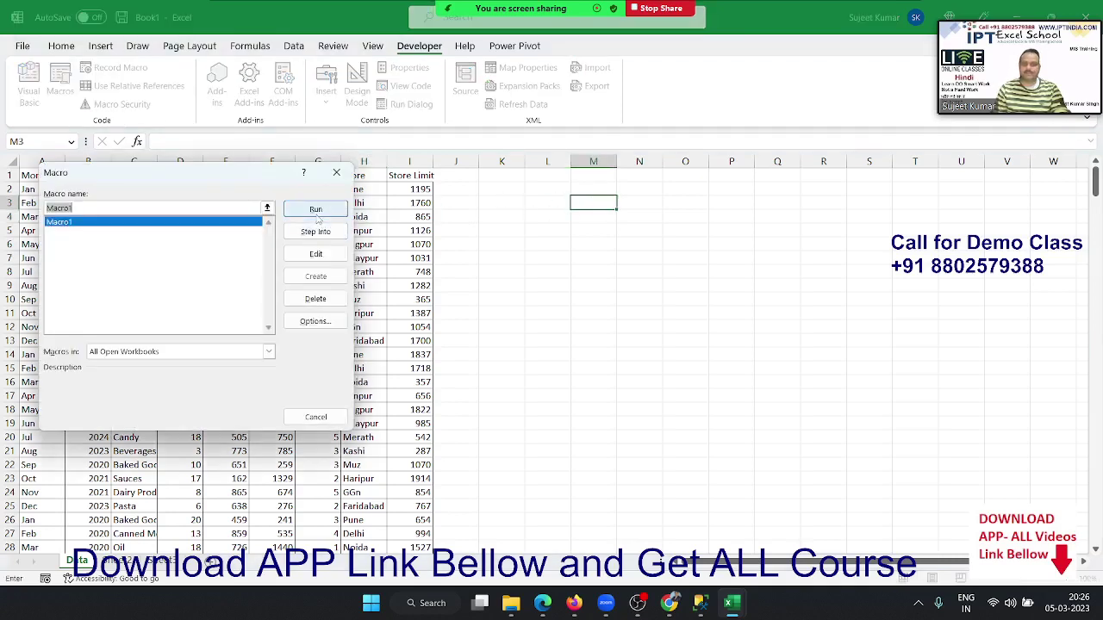
pyautogui.click(311, 328)
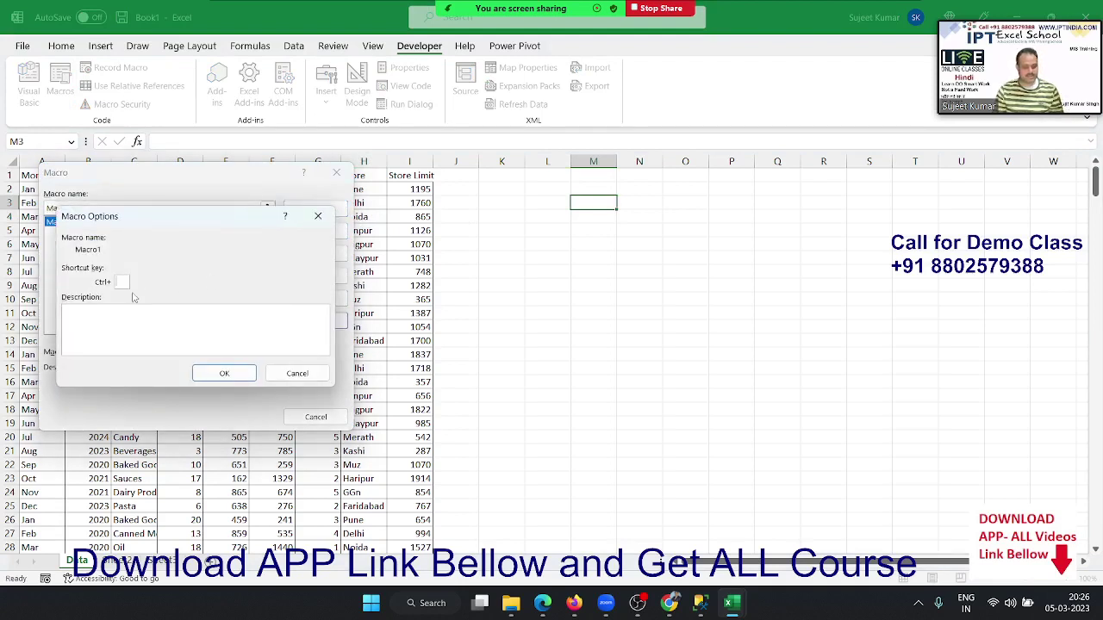
pyautogui.write('Q')
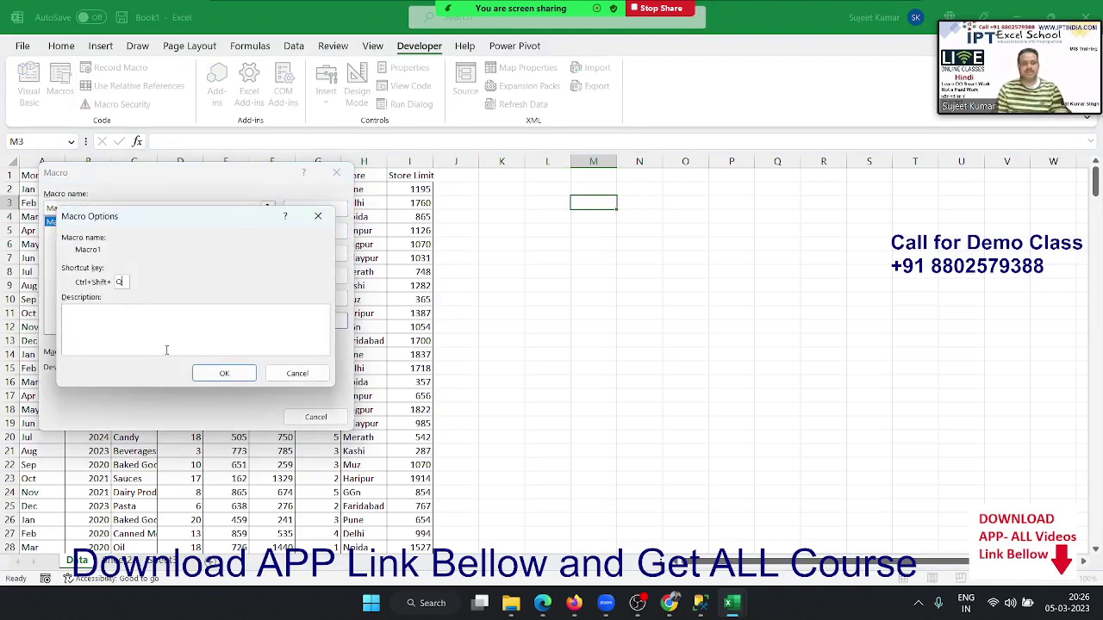
pyautogui.click(200, 374)
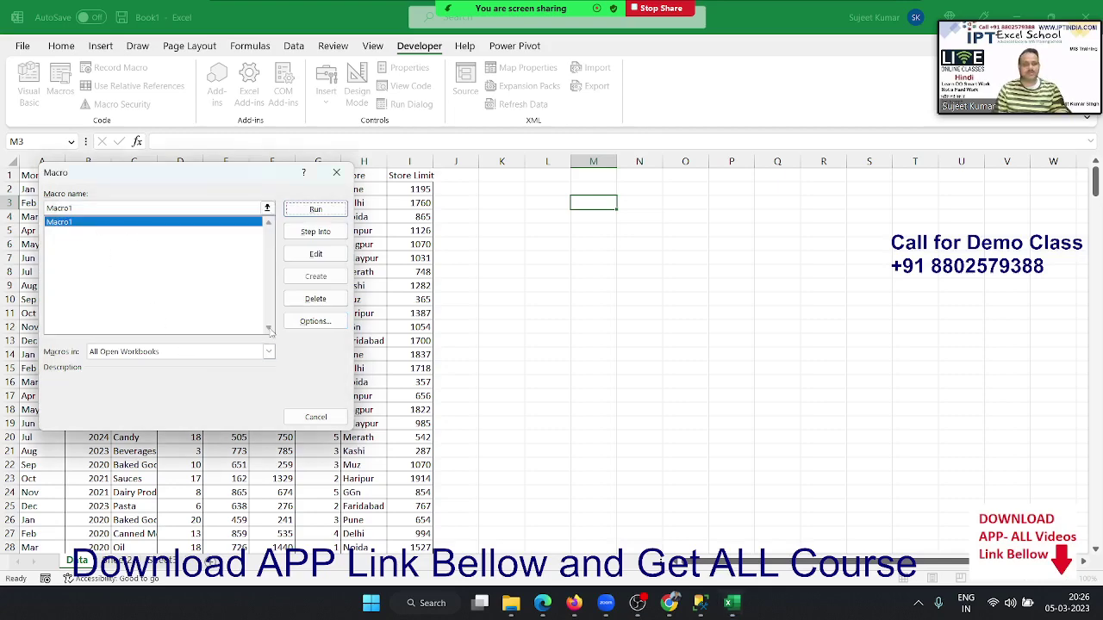
pyautogui.click(336, 172)
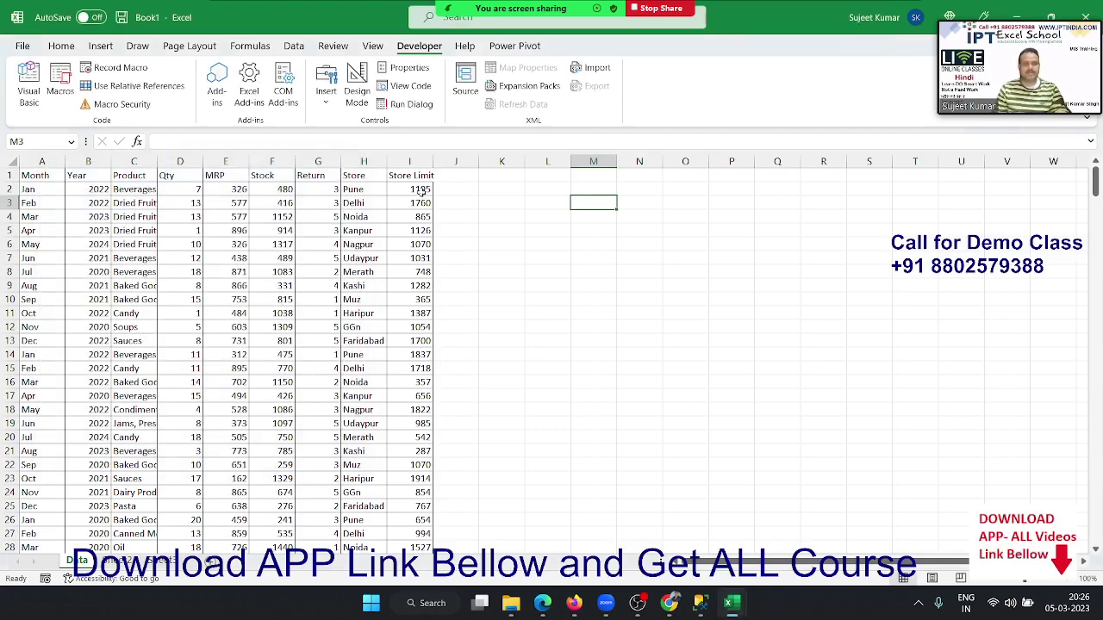
# Draw a form control button over cells M3:O4 and assign Macro1 to it.
pyautogui.click(324, 96)
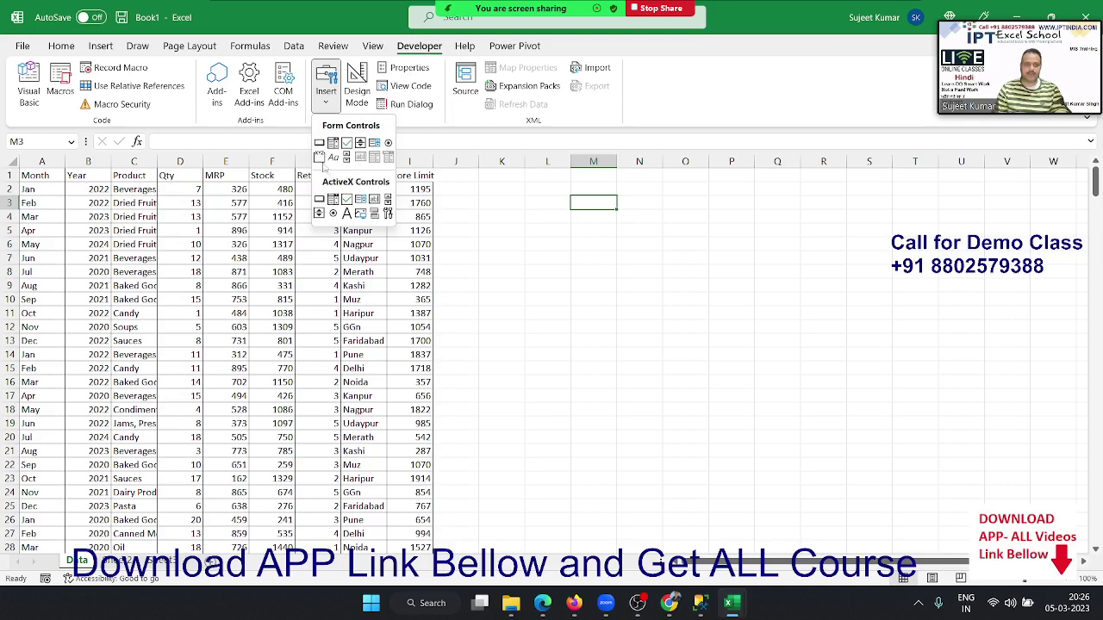
pyautogui.click(319, 143)
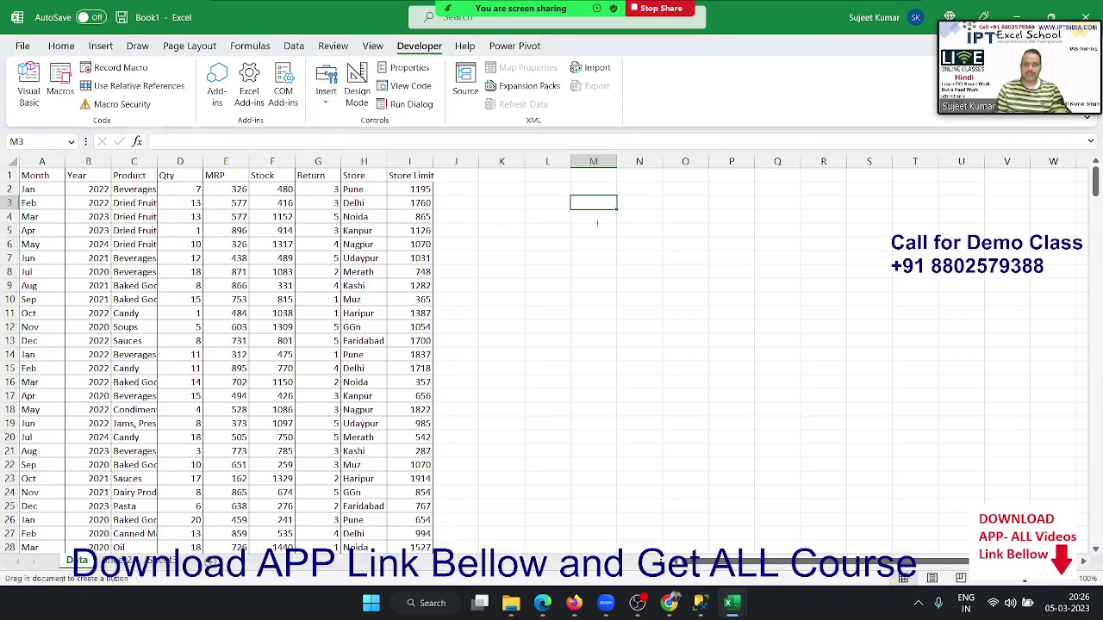
pyautogui.moveTo(591, 217); pyautogui.dragTo(695, 244)
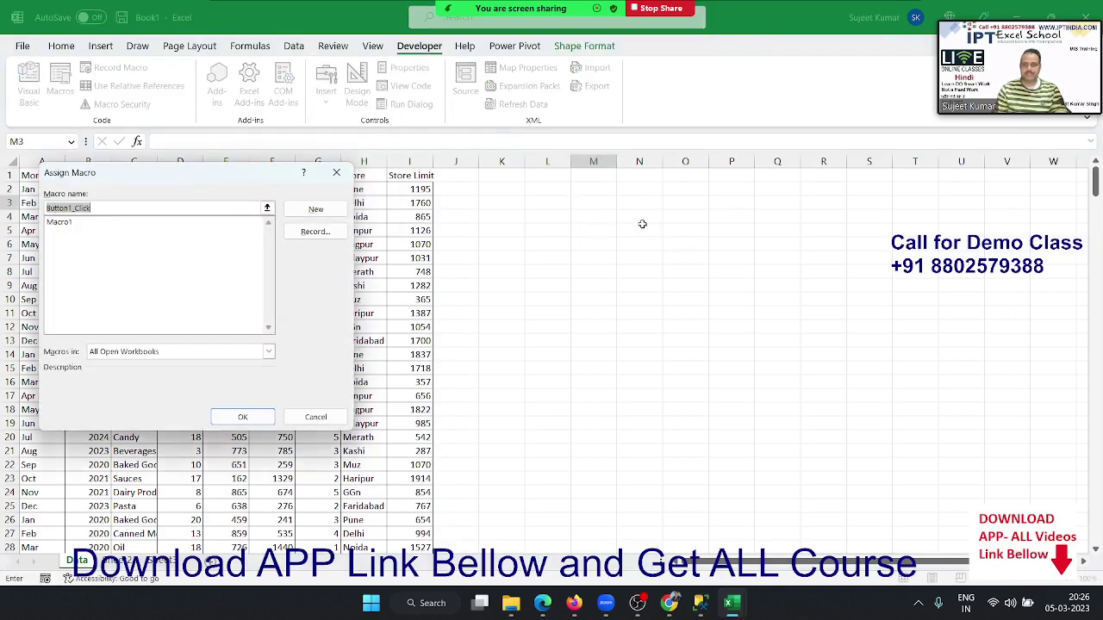
pyautogui.click(65, 222)
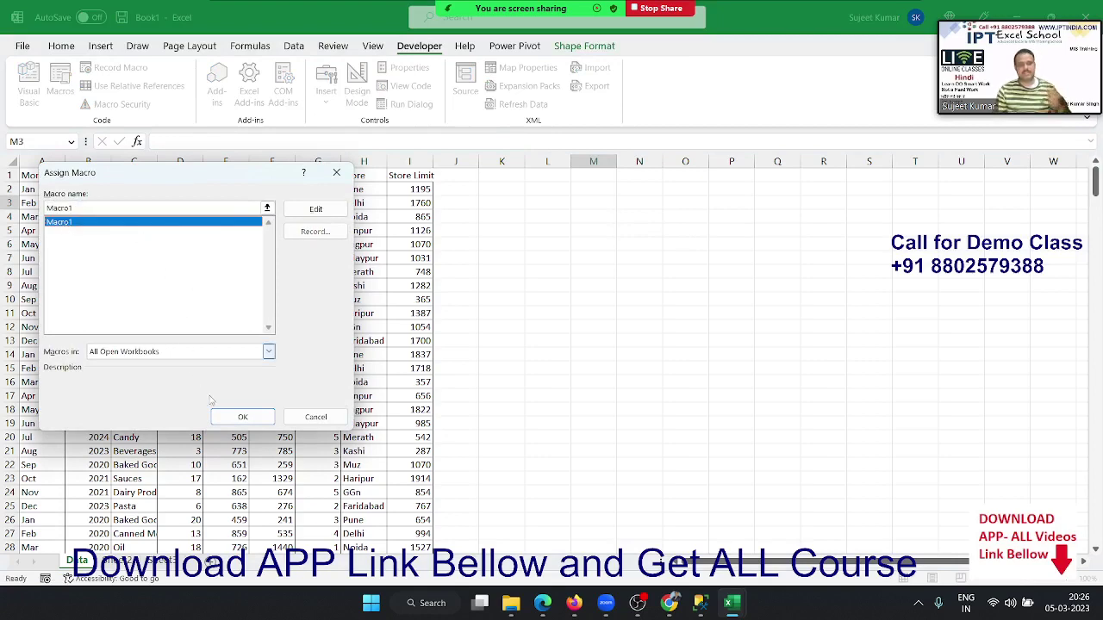
pyautogui.click(242, 417)
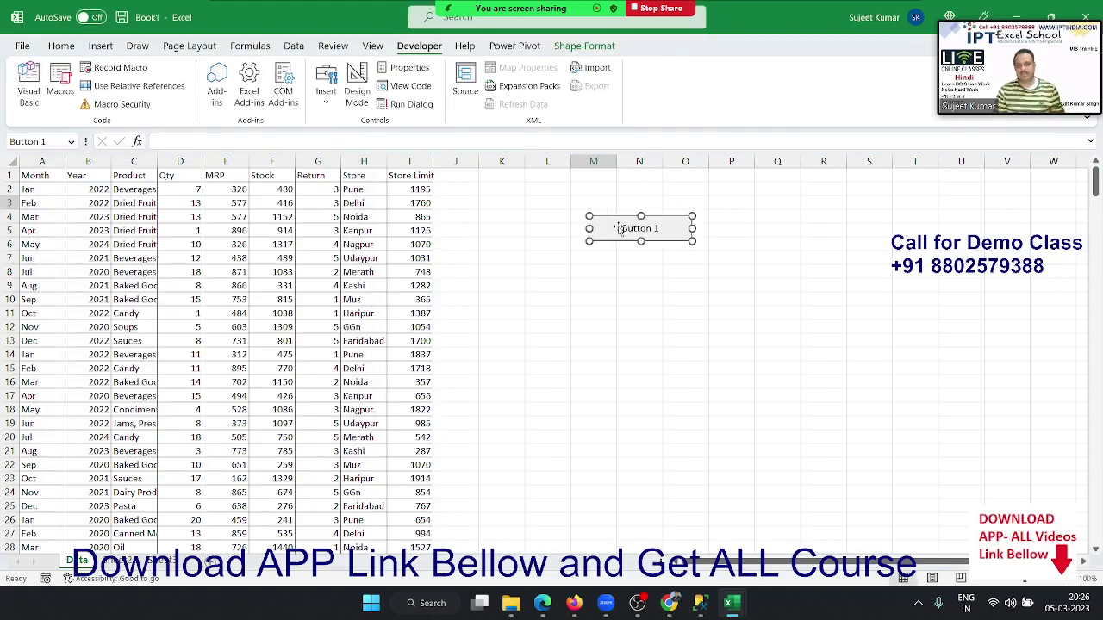
# Rename the button's label to Get Data.
pyautogui.click(617, 228)
pyautogui.press('Delete')
pyautogui.press('Delete')
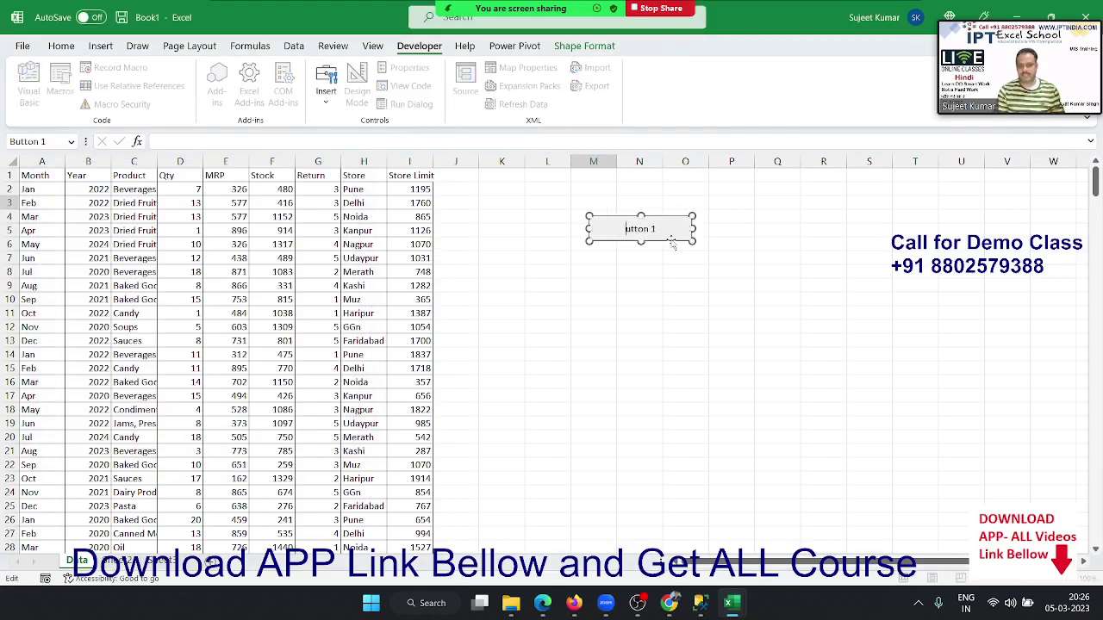
pyautogui.press('Delete')
pyautogui.press('Delete')
pyautogui.press('Delete')
pyautogui.press('Delete')
pyautogui.press('Delete')
pyautogui.write('Ge')
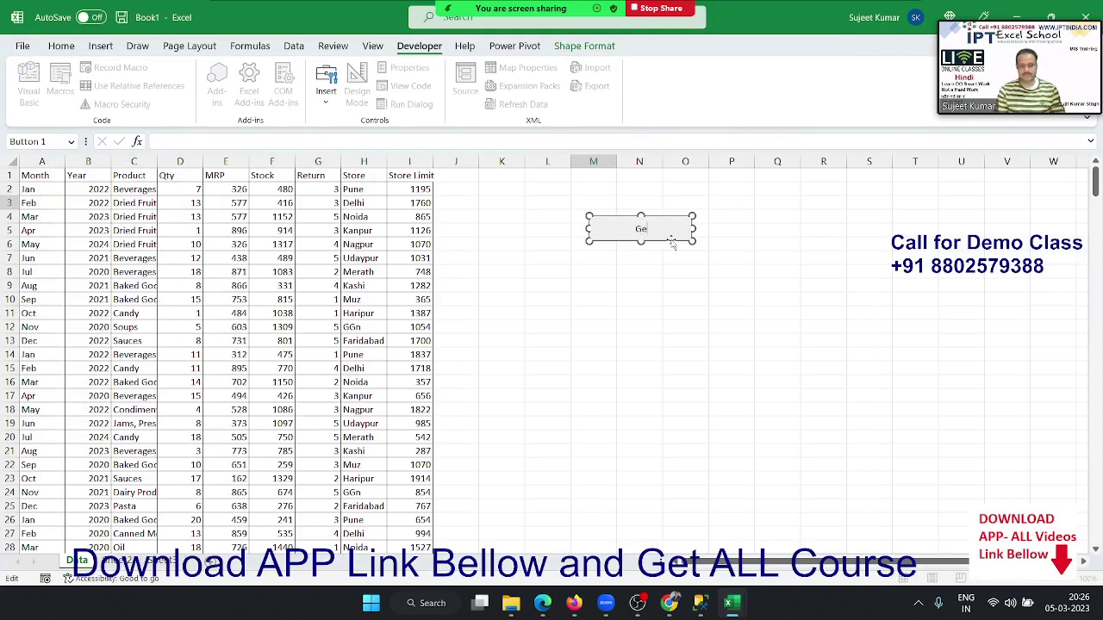
pyautogui.write('t Data')
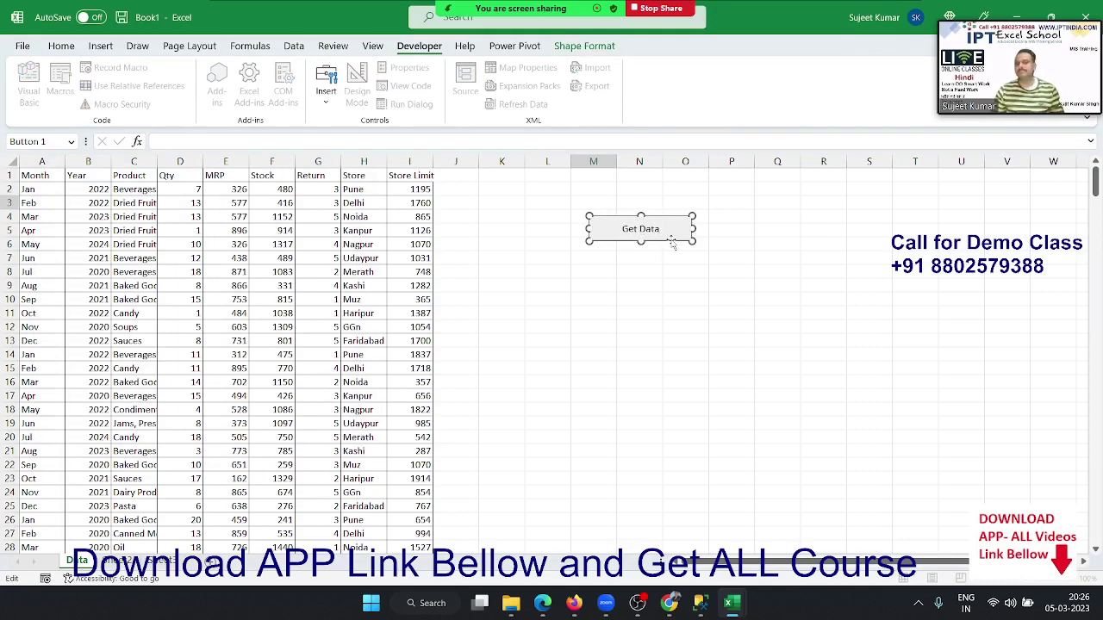
pyautogui.click(663, 259)
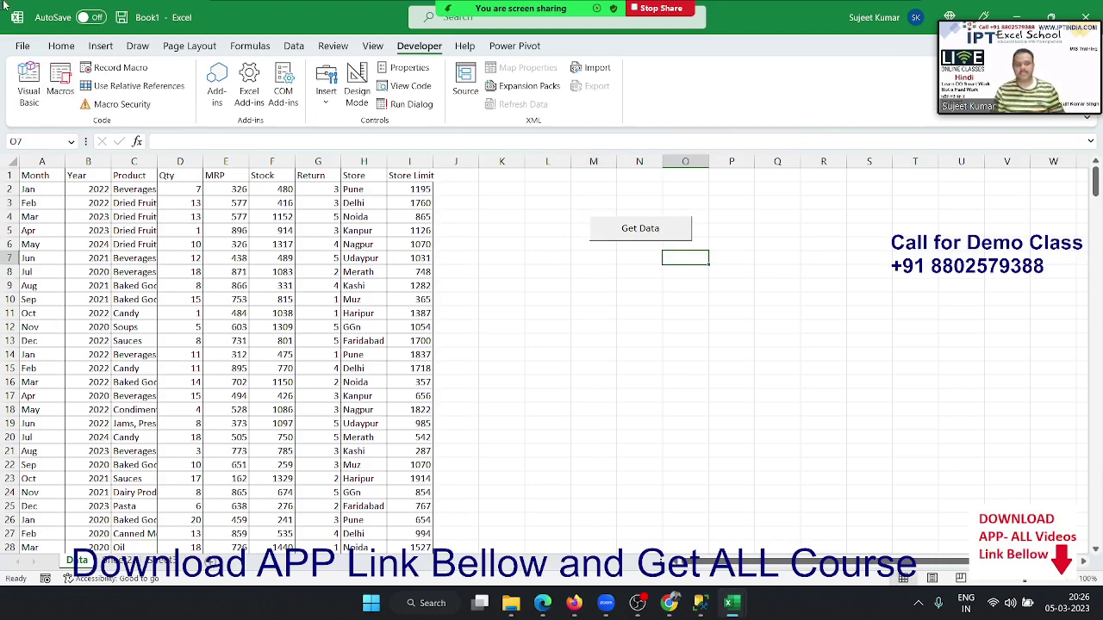
# Draw a rectangle below the Get Data button, style it orange, and label it Get Data.
pyautogui.click(101, 48)
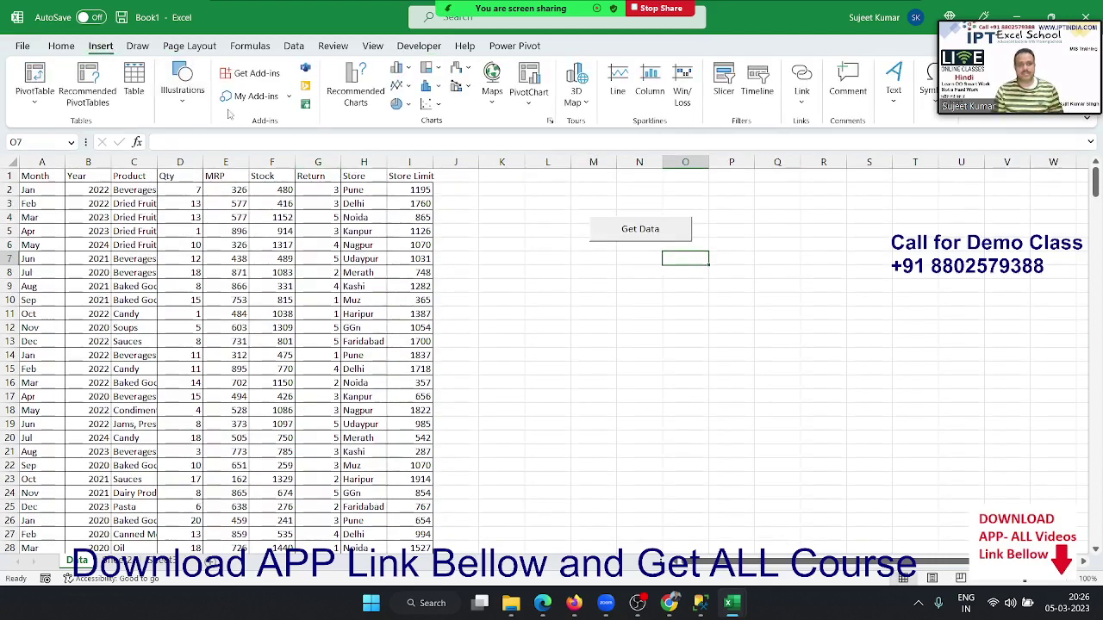
pyautogui.click(190, 112)
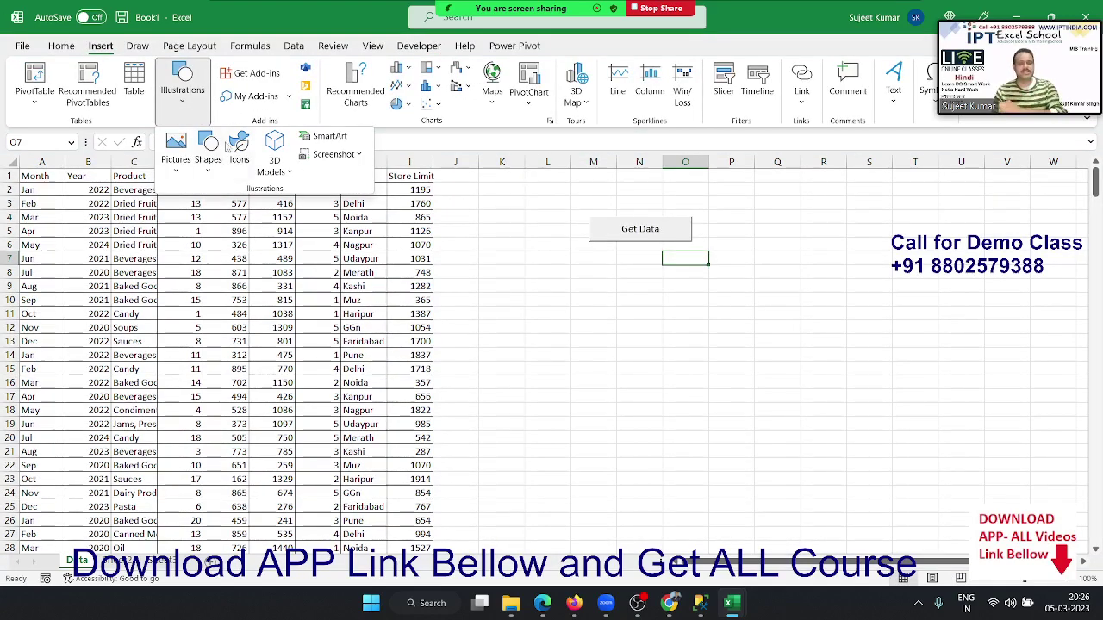
pyautogui.click(214, 172)
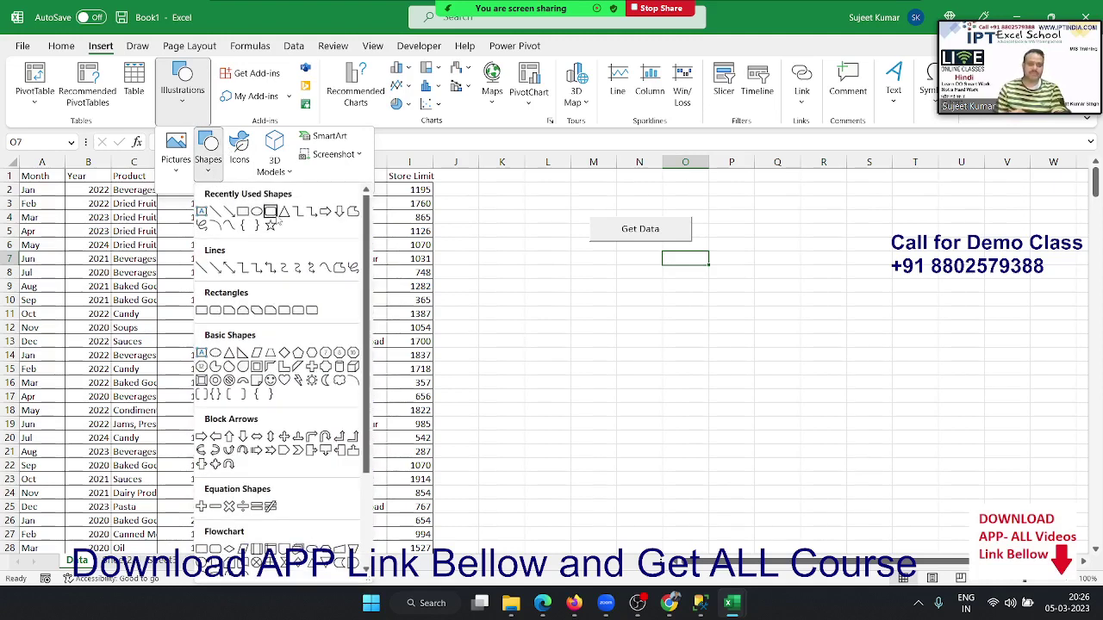
pyautogui.click(271, 212)
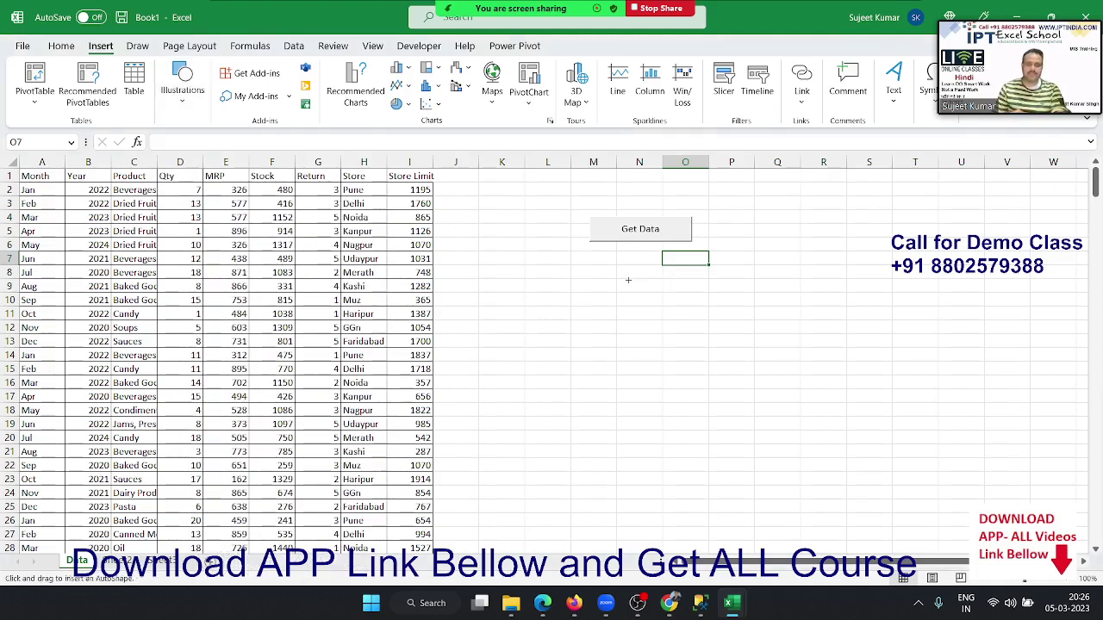
pyautogui.moveTo(585, 271); pyautogui.dragTo(701, 303)
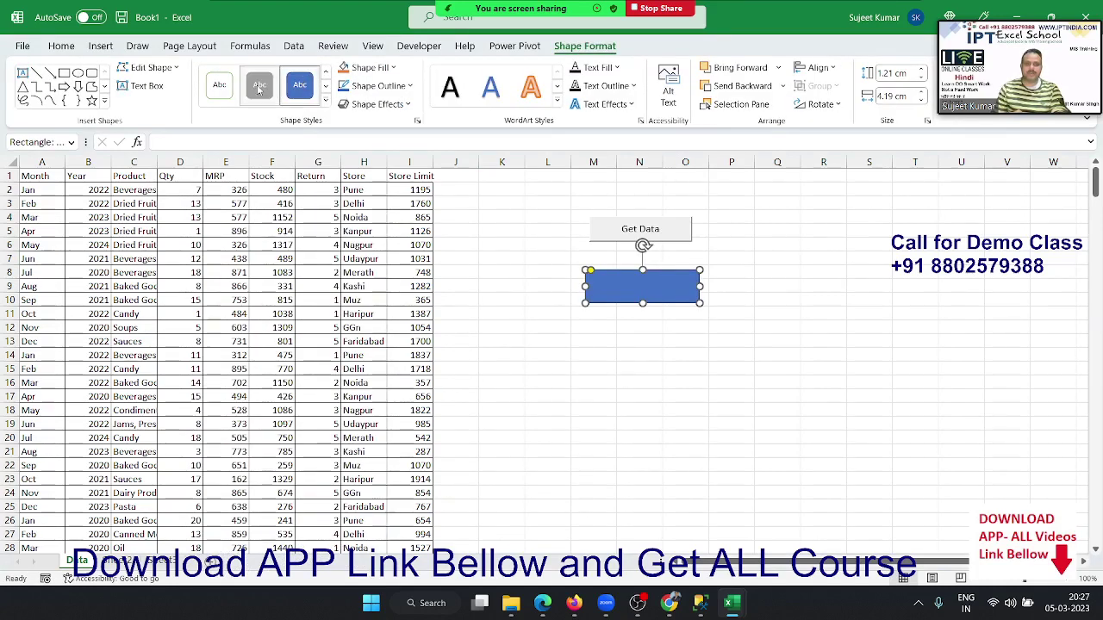
pyautogui.click(259, 89)
pyautogui.click(326, 100)
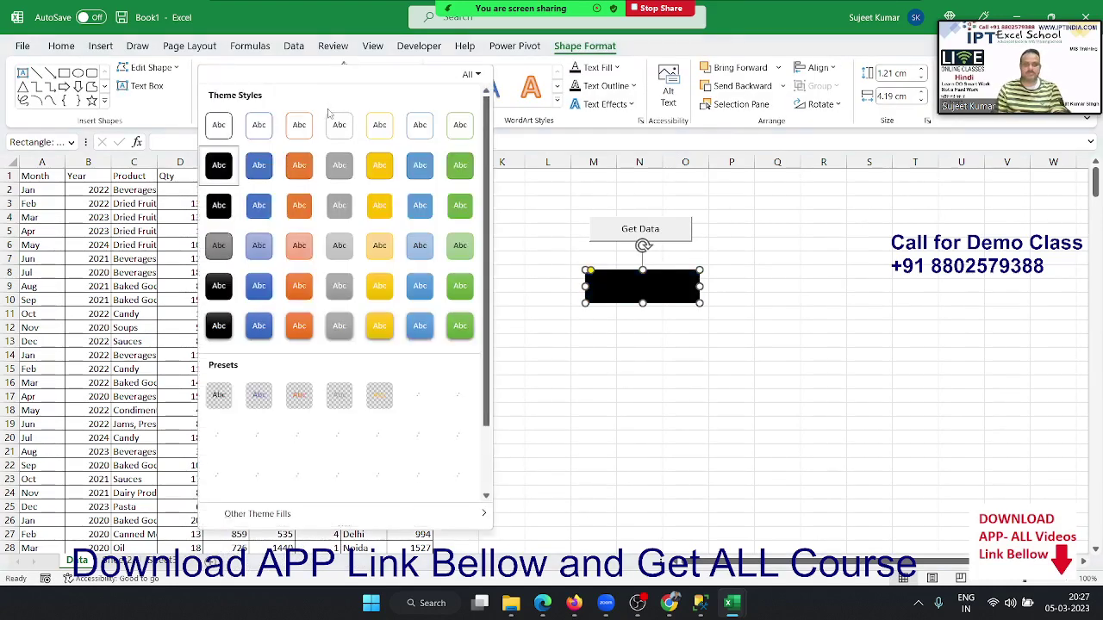
pyautogui.click(299, 326)
pyautogui.write('Get')
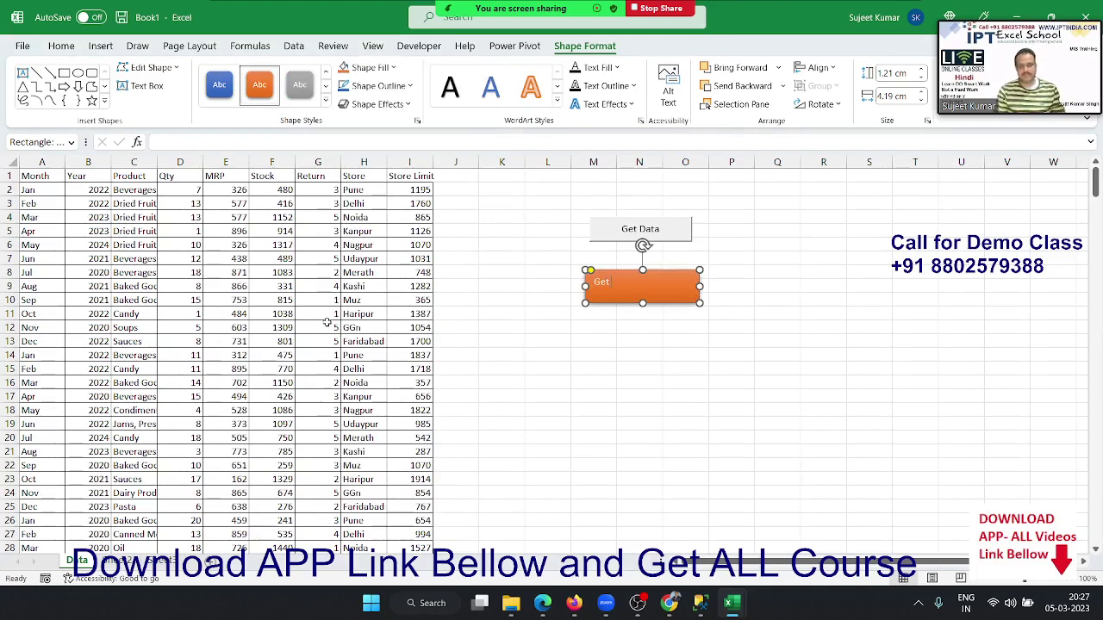
pyautogui.write('Data')
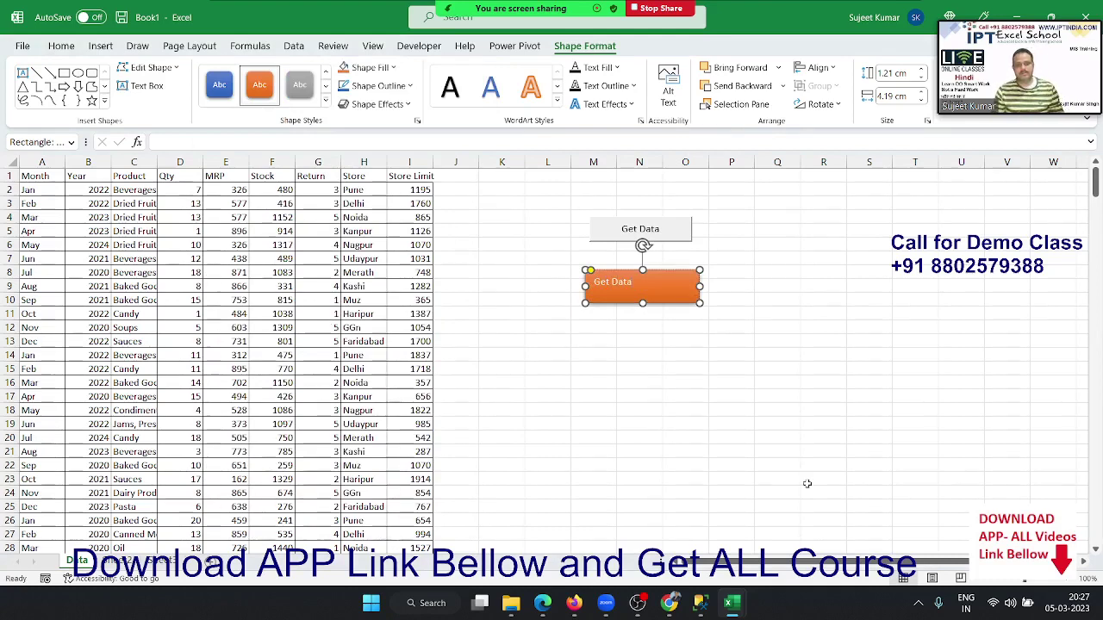
# Center the shape's text horizontally and vertically and enlarge its font three steps.
pyautogui.click(807, 484)
pyautogui.click(680, 300)
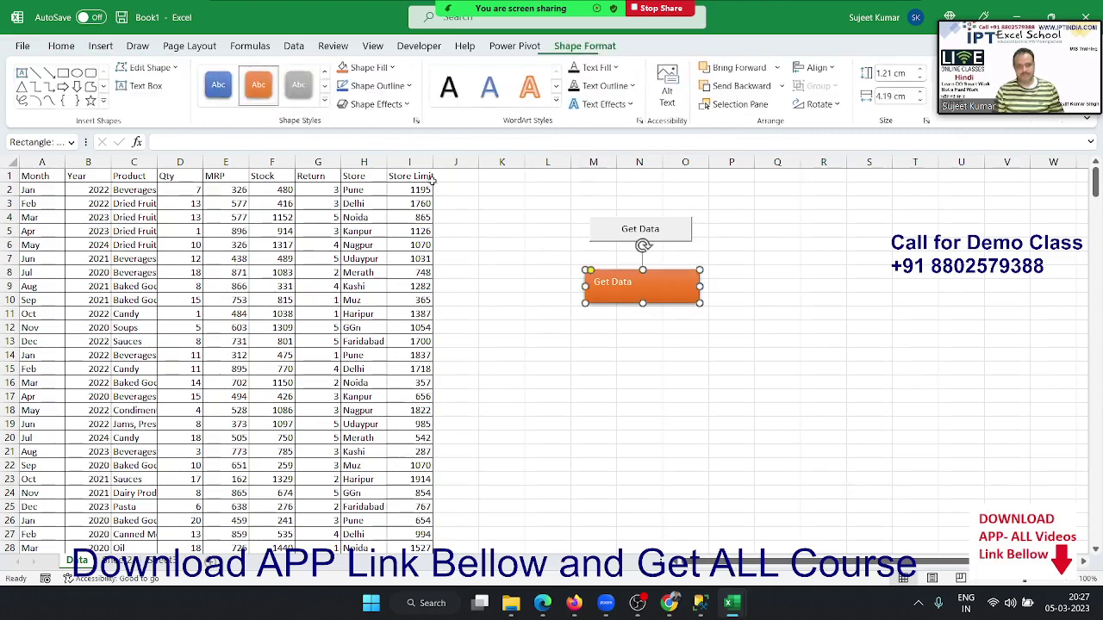
pyautogui.click(61, 45)
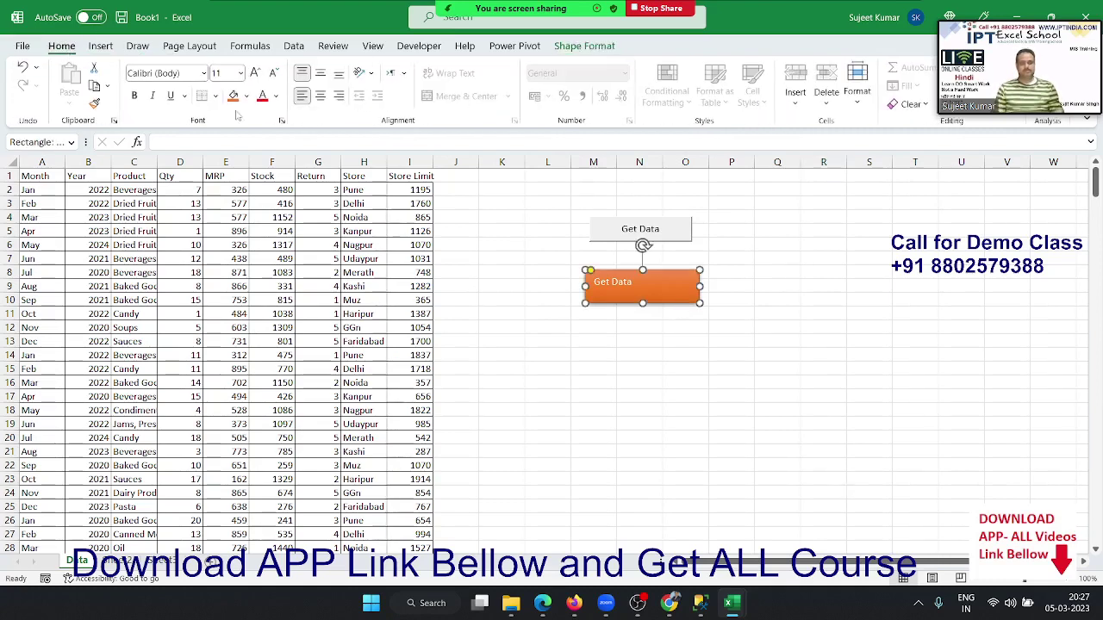
pyautogui.click(320, 95)
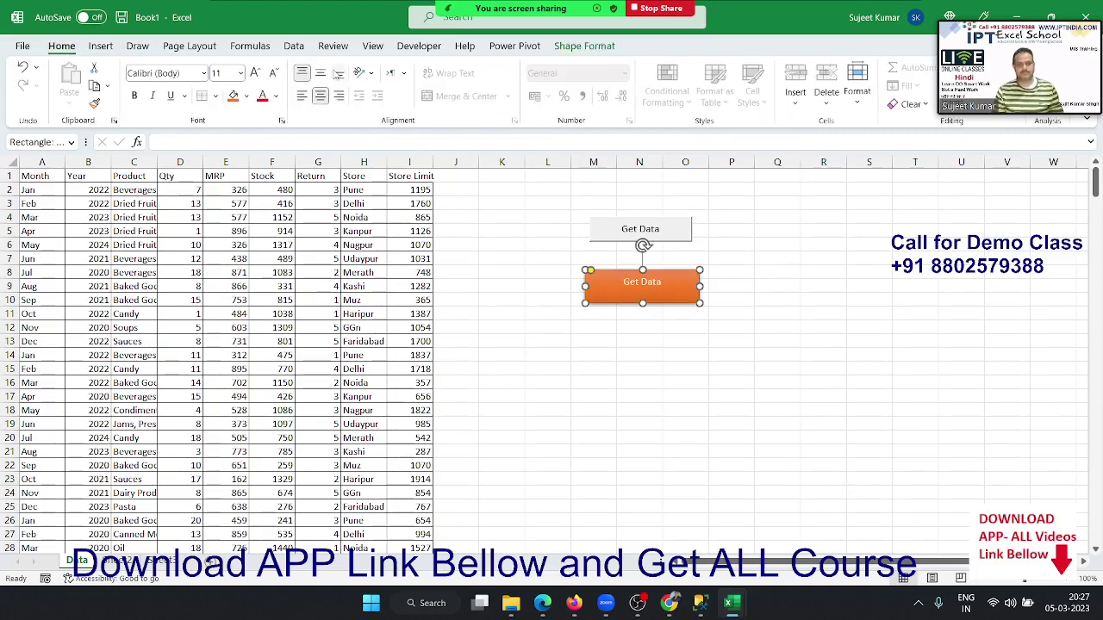
pyautogui.click(320, 72)
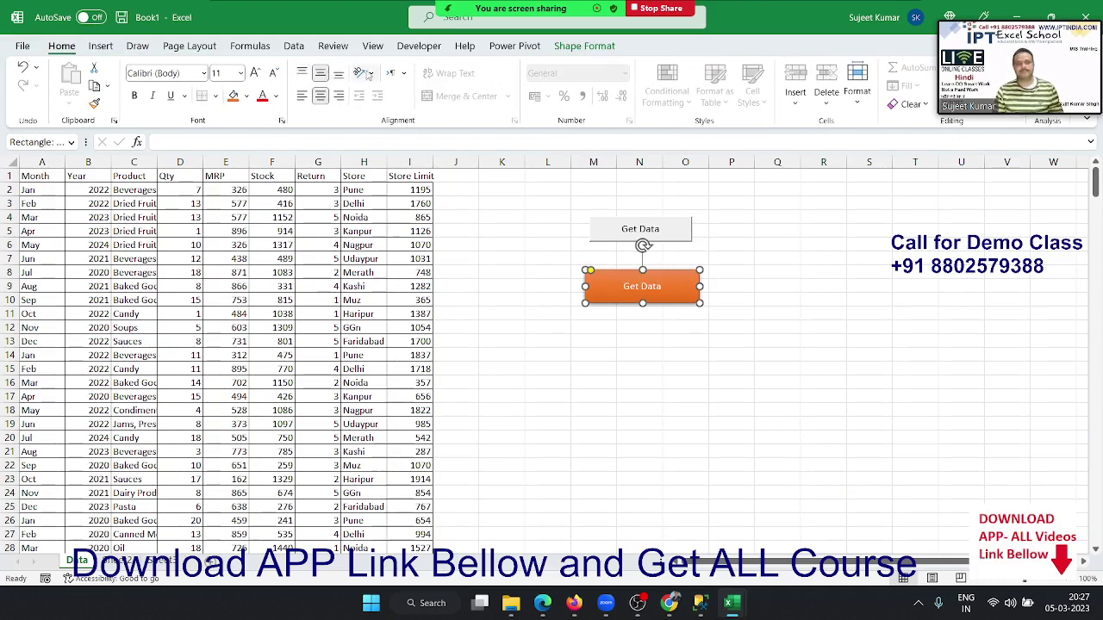
pyautogui.click(256, 74)
pyautogui.click(256, 73)
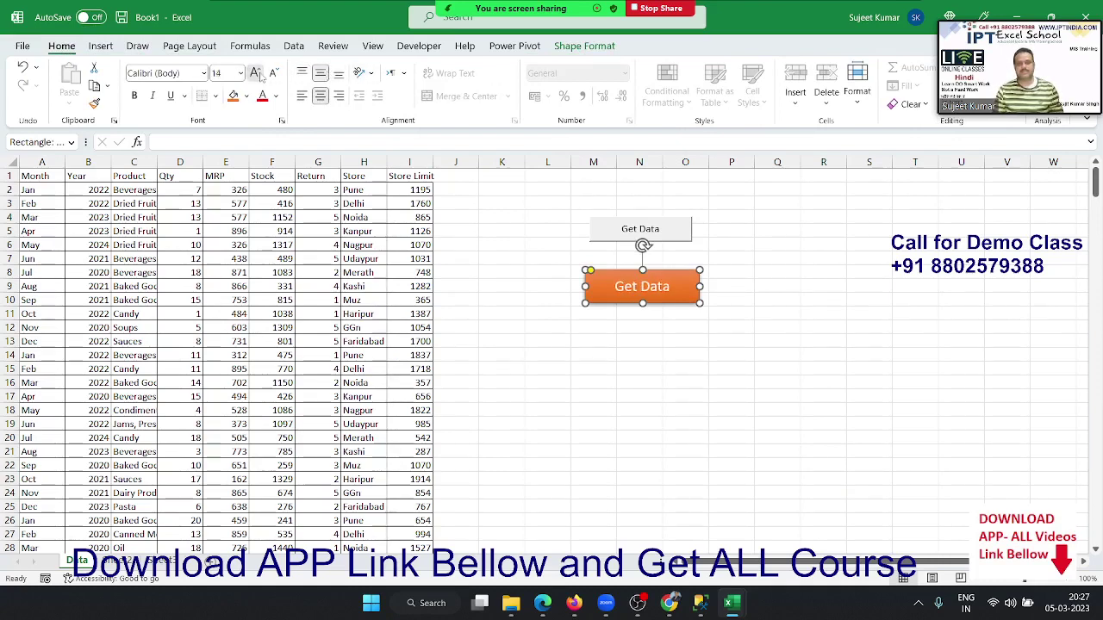
pyautogui.click(256, 73)
pyautogui.click(257, 73)
pyautogui.click(639, 394)
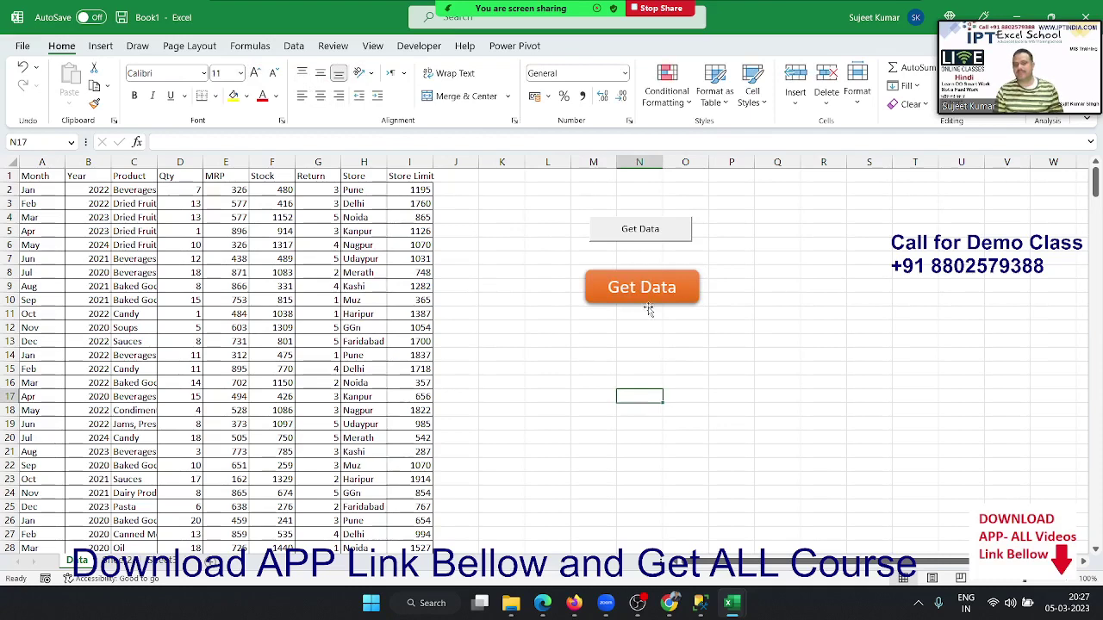
# Assign Macro1 to the orange Get Data shape.
pyautogui.click(646, 293)
pyautogui.rightClick(646, 293)
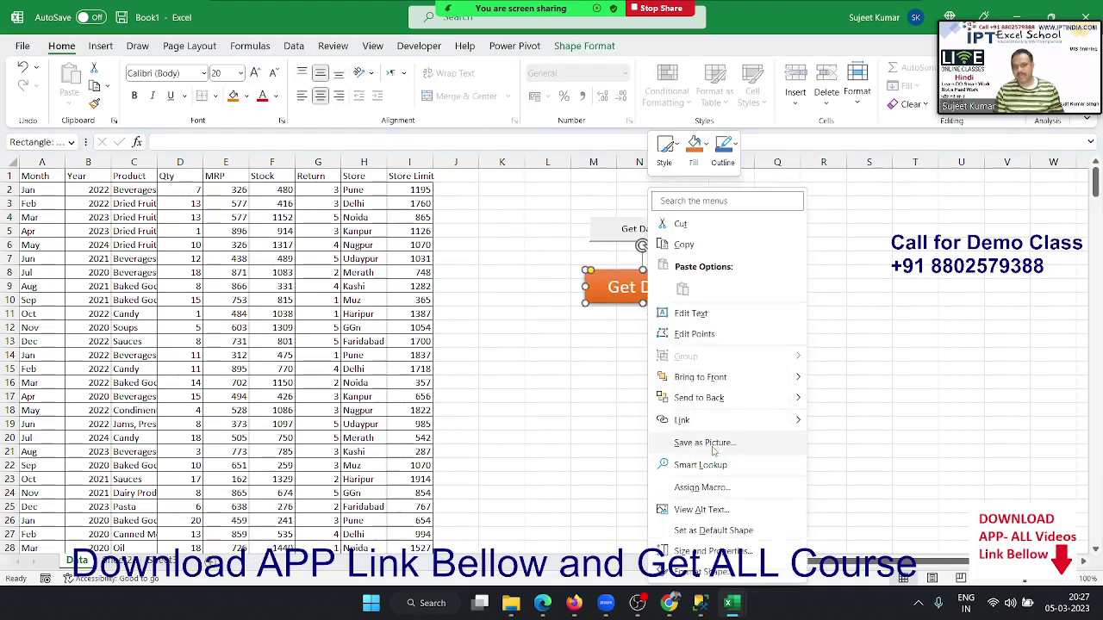
pyautogui.click(712, 496)
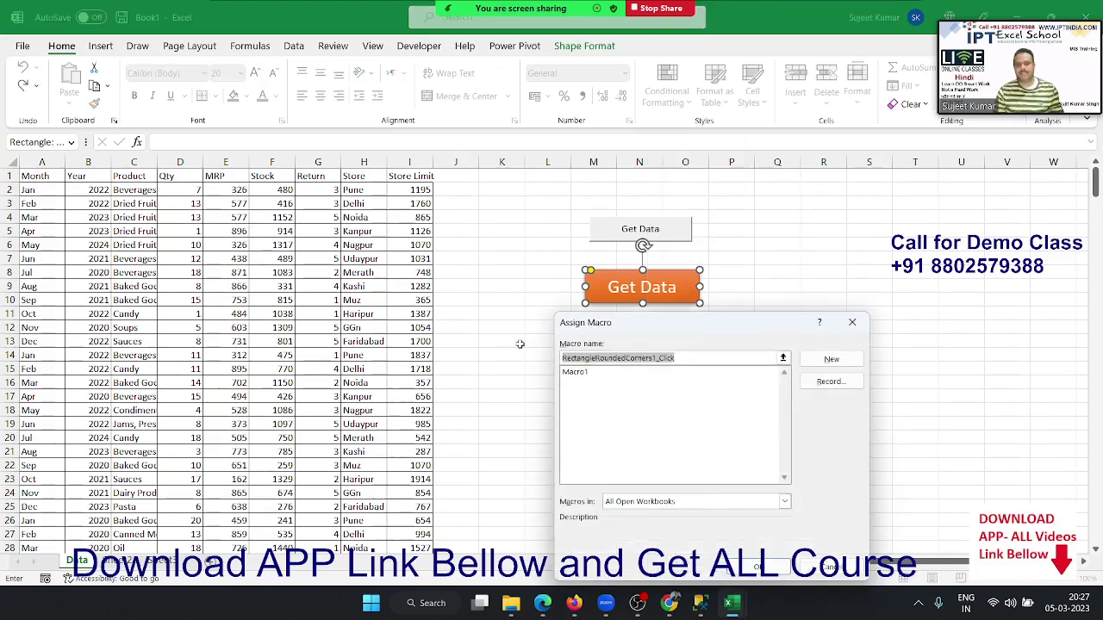
pyautogui.click(574, 373)
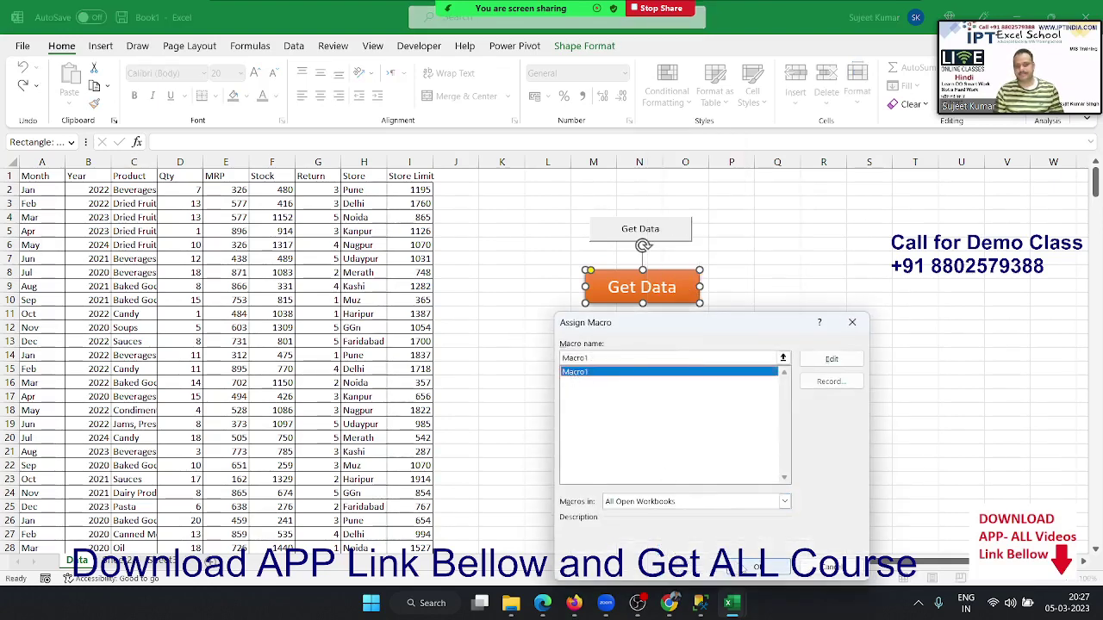
pyautogui.click(751, 567)
pyautogui.click(638, 380)
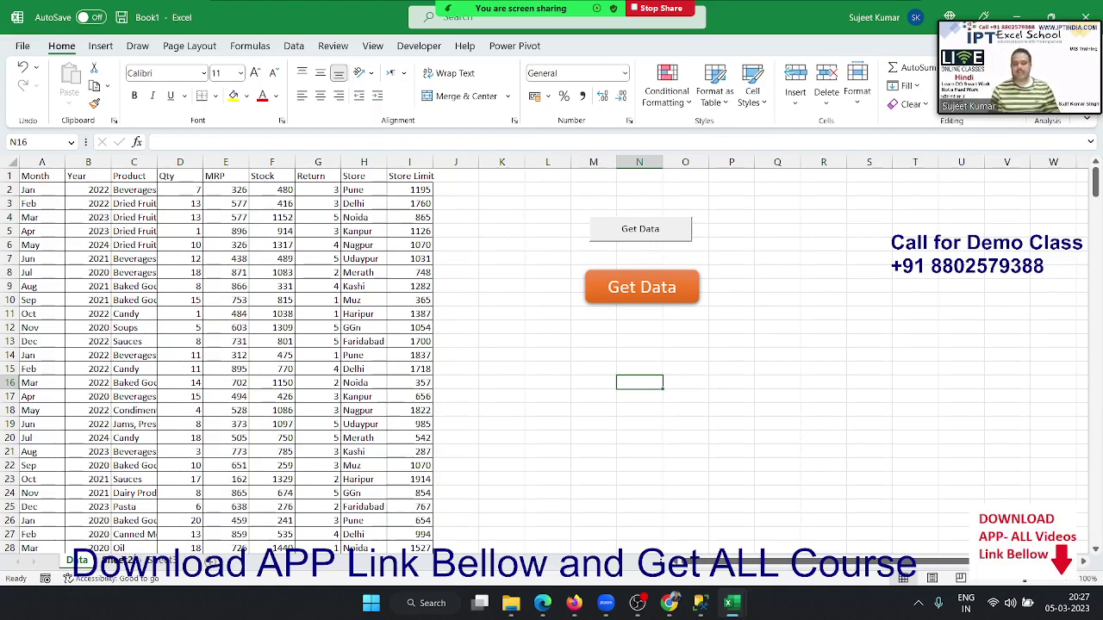
# On a blank sheet, enter Macros in C4 and Public Marcros in D5, then open the VBA editor.
pyautogui.click(120, 560)
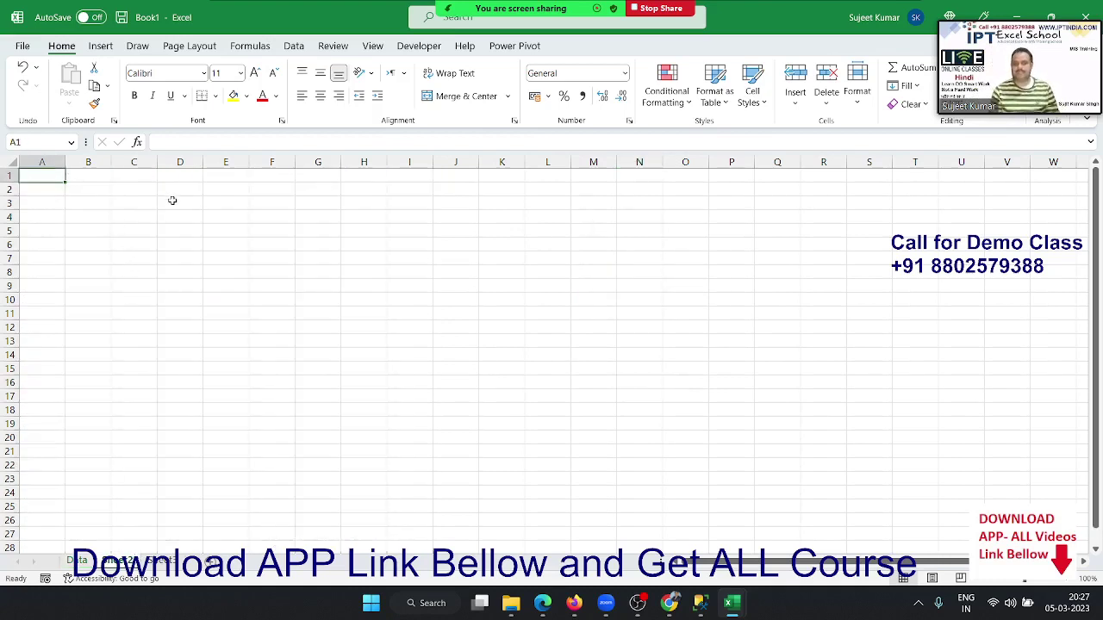
pyautogui.click(137, 215)
pyautogui.write('MA')
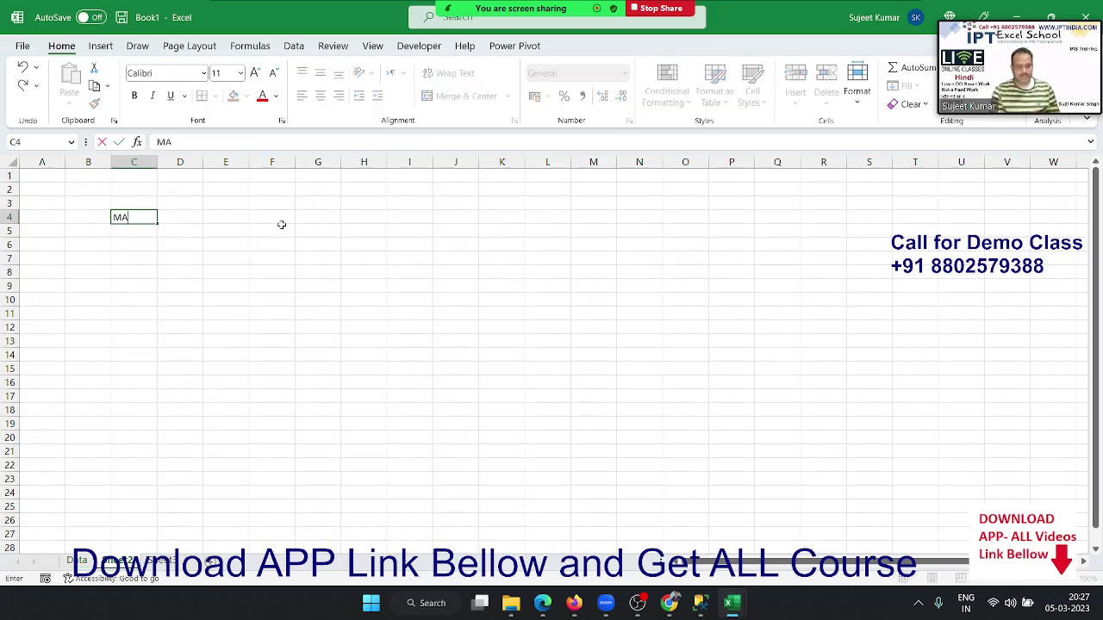
pyautogui.press('BackSpace')
pyautogui.write('ac')
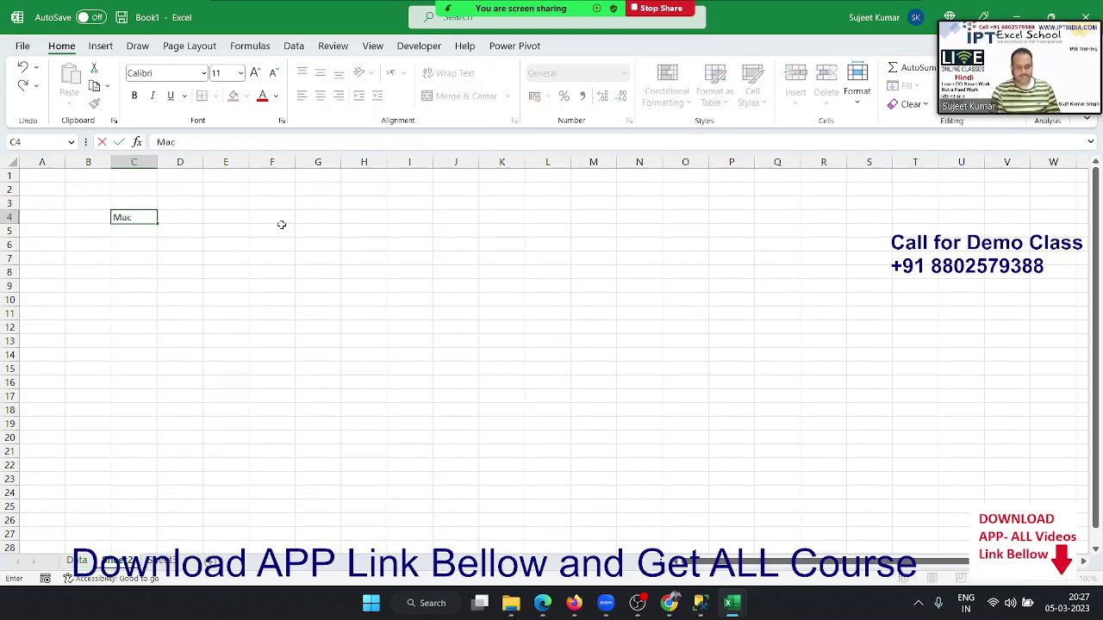
pyautogui.write('ros')
pyautogui.press('Return')
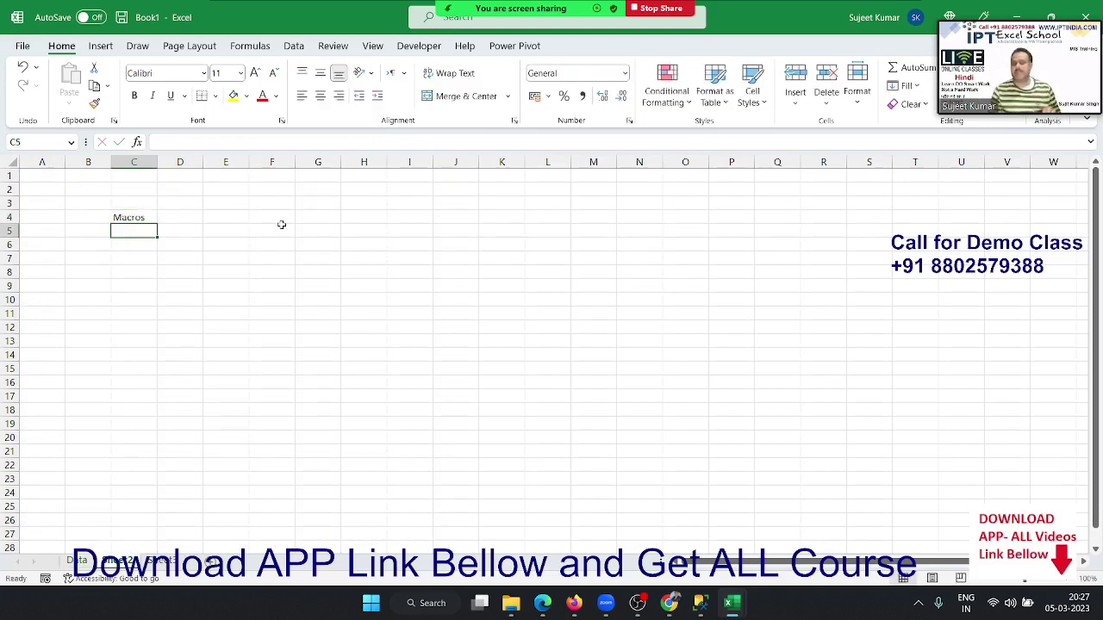
pyautogui.press('Right')
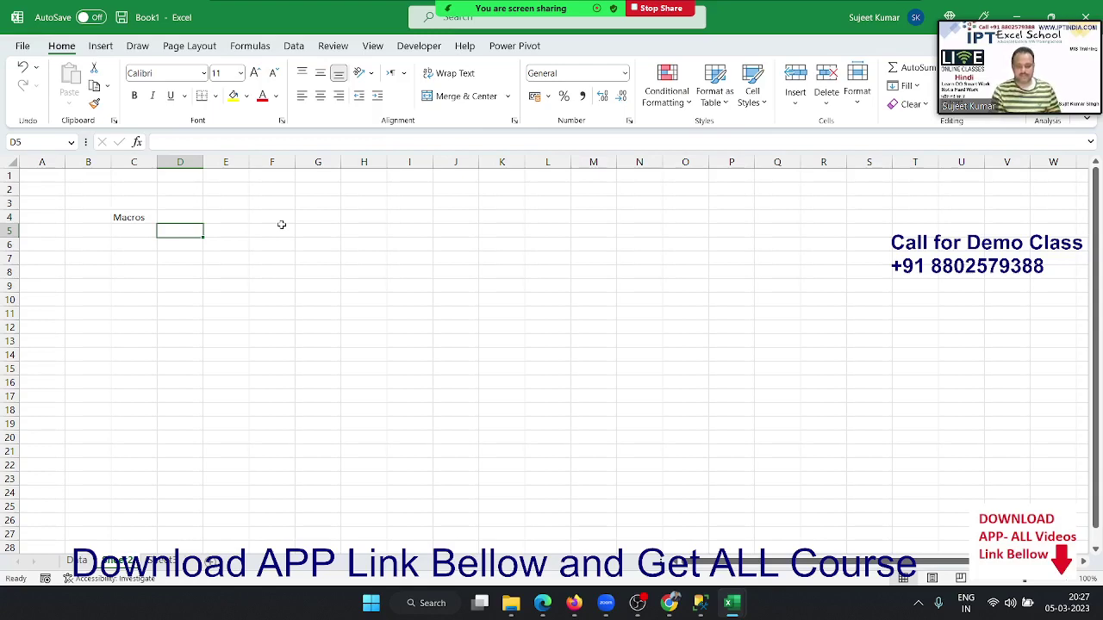
pyautogui.write('P')
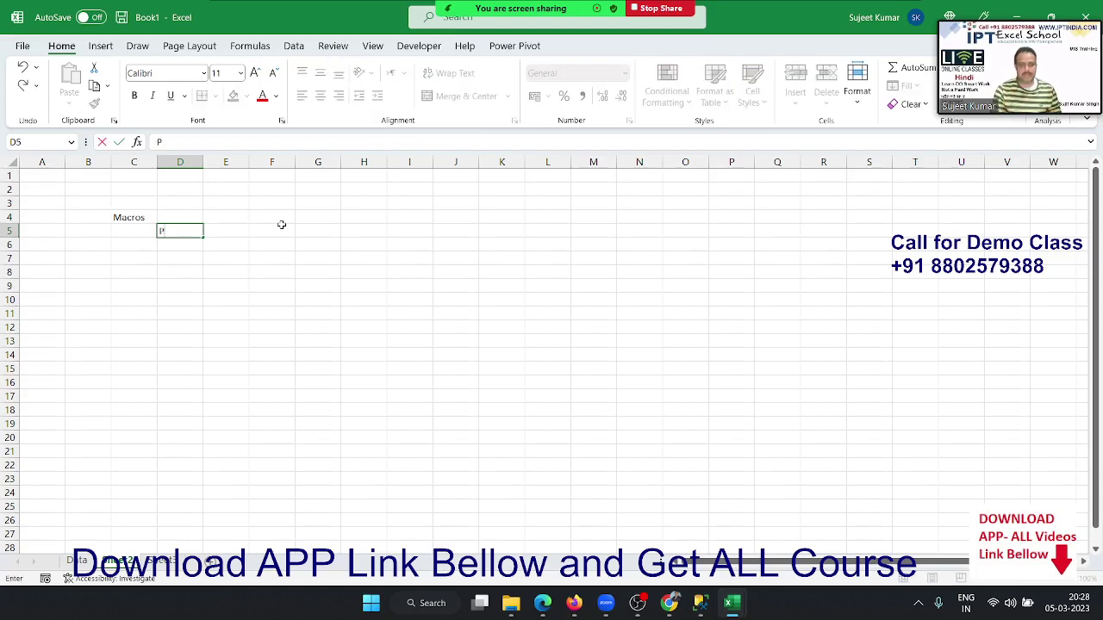
pyautogui.write('ub')
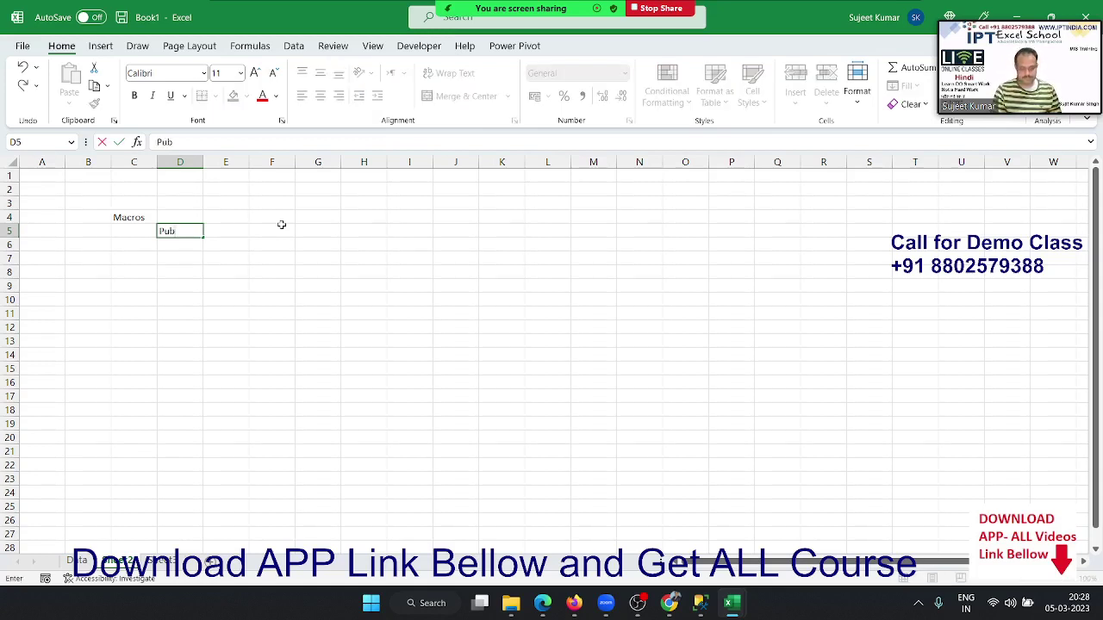
pyautogui.write('lic Ma')
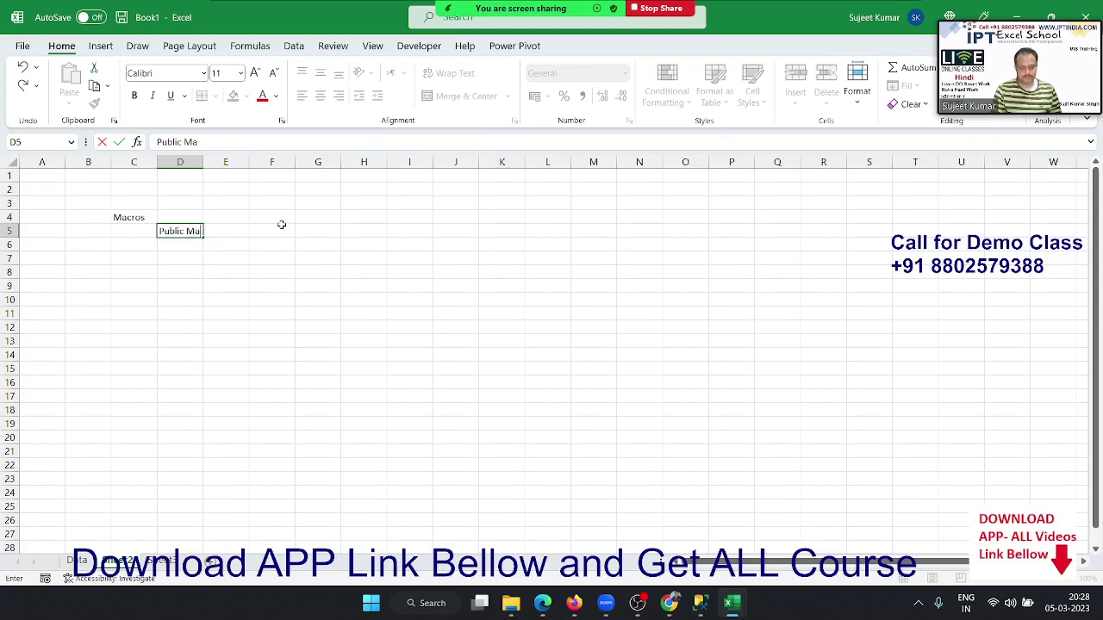
pyautogui.write('rcro')
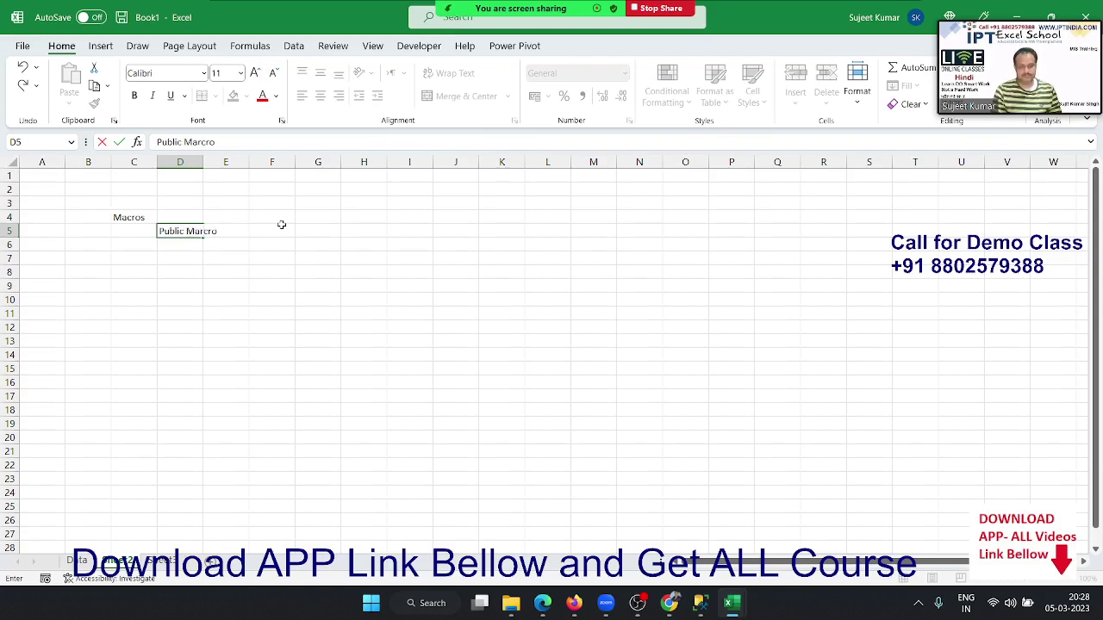
pyautogui.write('s')
pyautogui.press('Return')
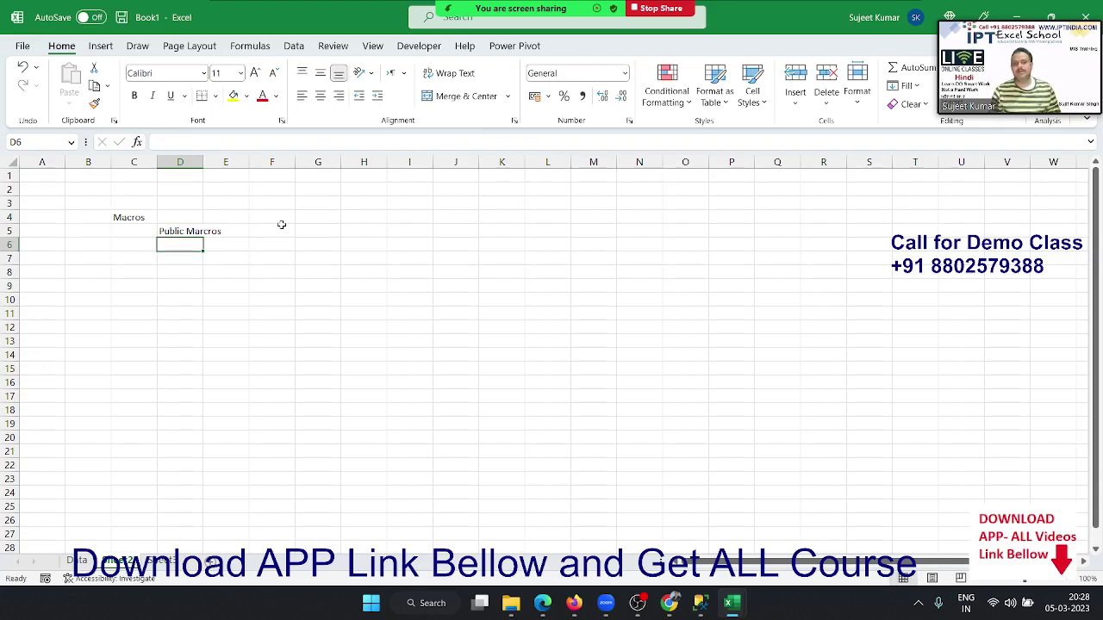
pyautogui.hotkey('alt', 'F11')
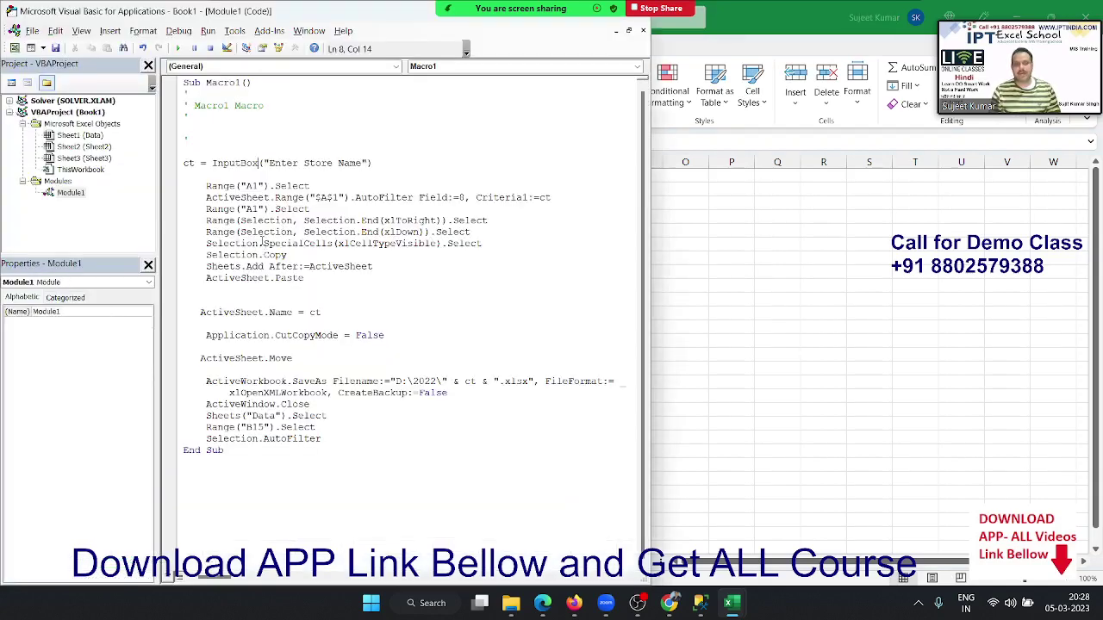
# Check the (General) object list and select VBAProject (Book1), then return to the Excel sheet.
pyautogui.click(235, 67)
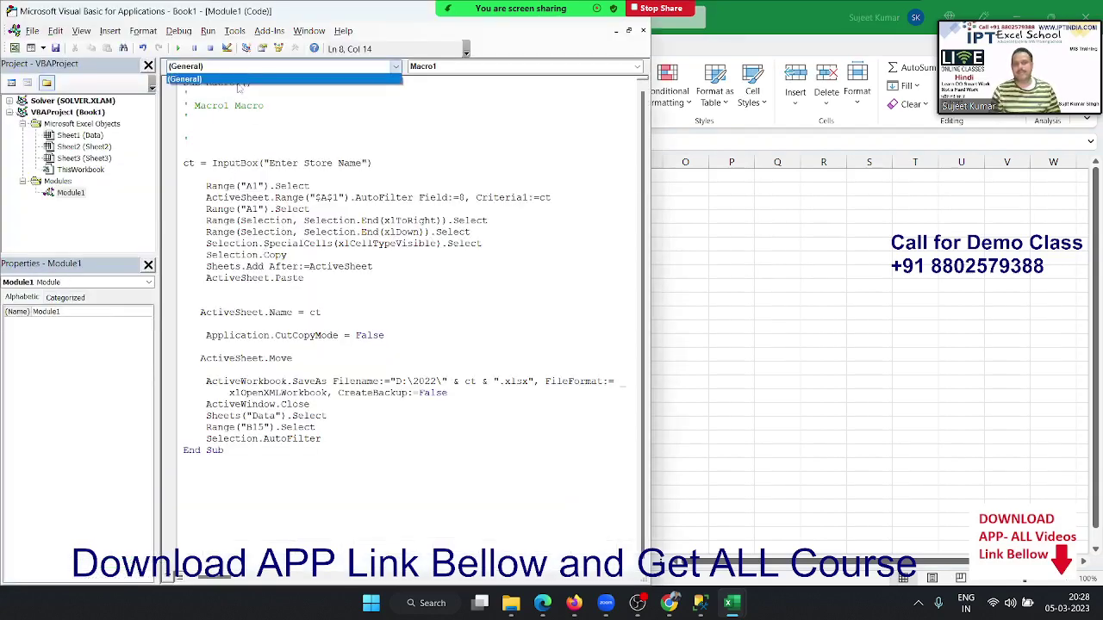
pyautogui.click(237, 79)
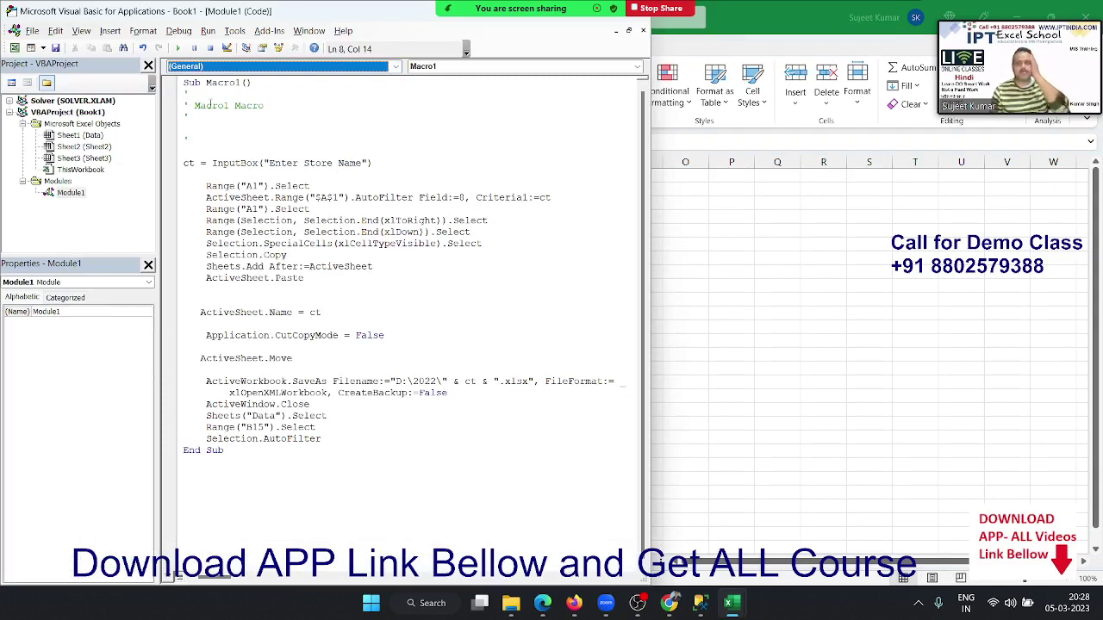
pyautogui.click(98, 118)
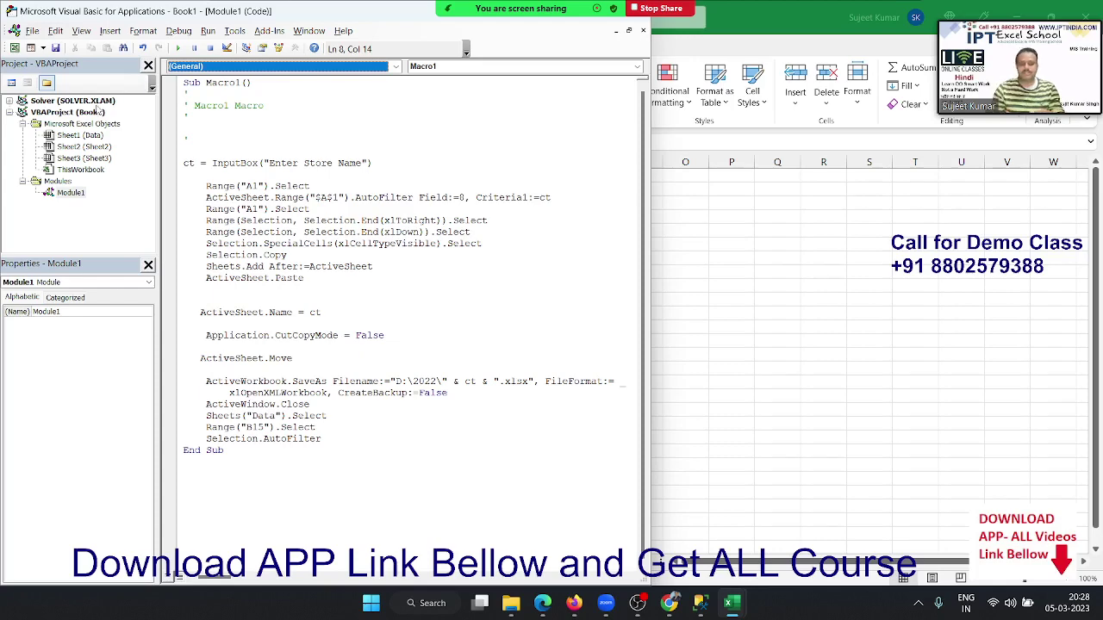
pyautogui.click(698, 231)
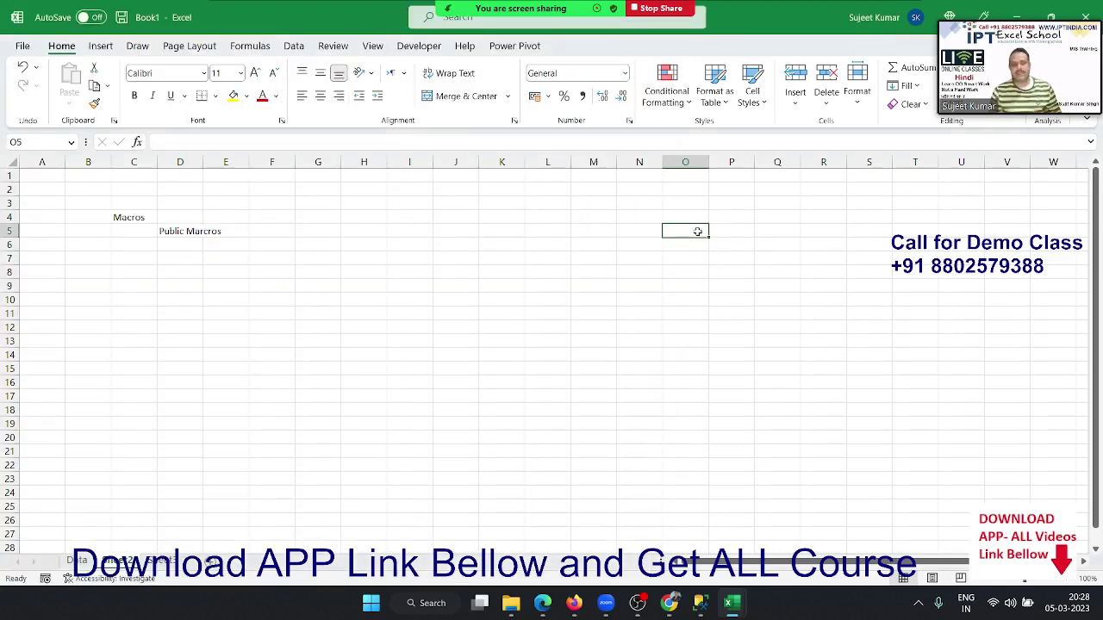
# Open a new blank workbook and check that its macro list offers only Book1!Macro1.
pyautogui.hotkey('ctrl', 'n')
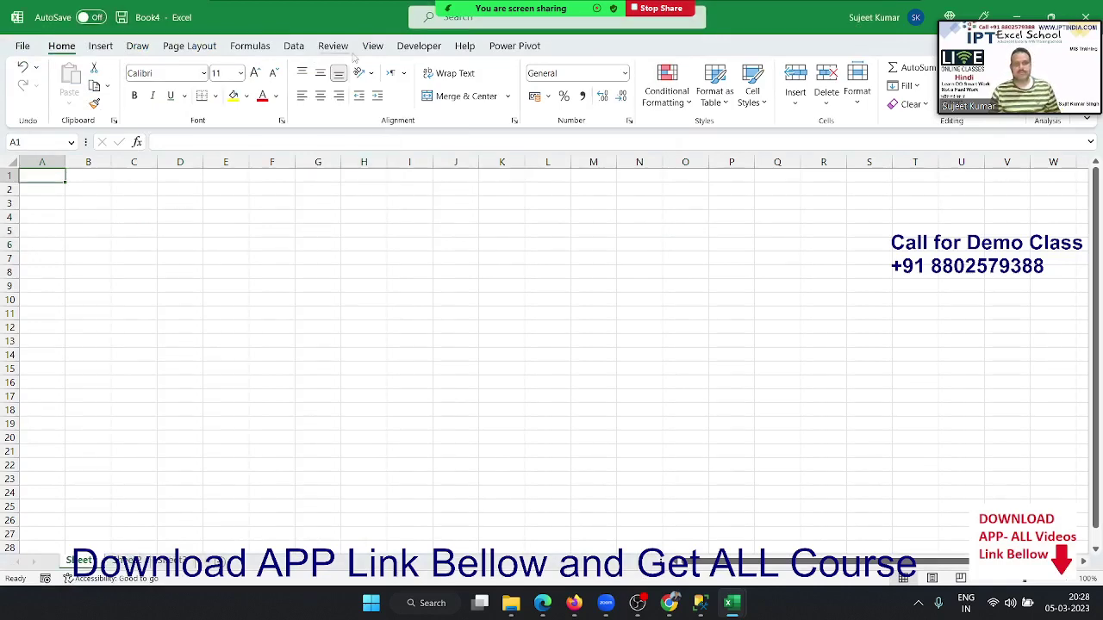
pyautogui.click(410, 49)
pyautogui.click(60, 86)
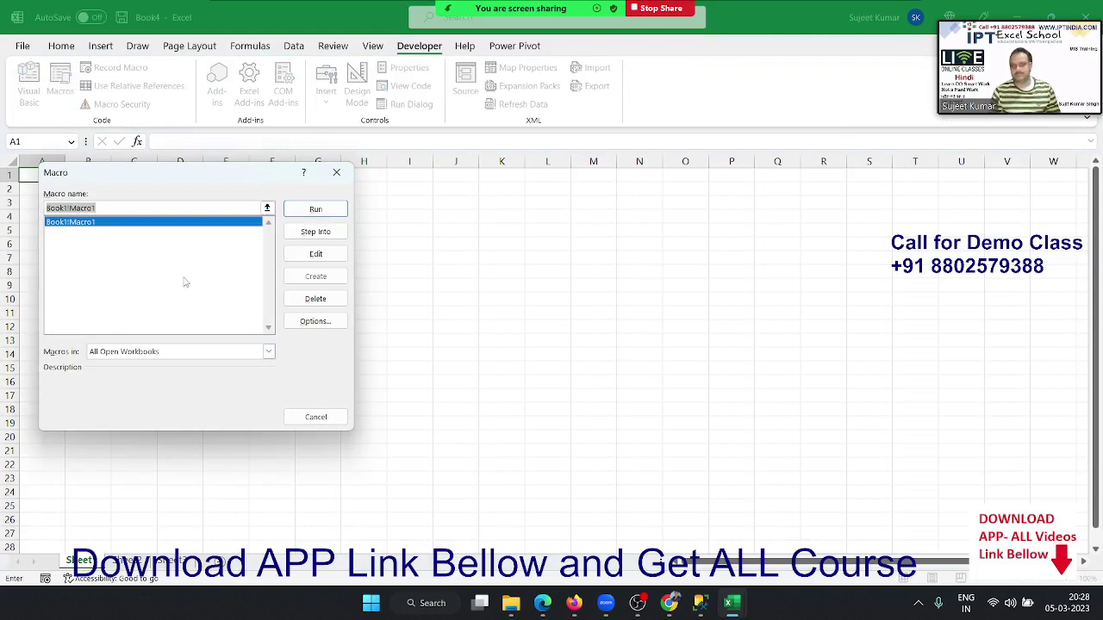
pyautogui.press('Escape')
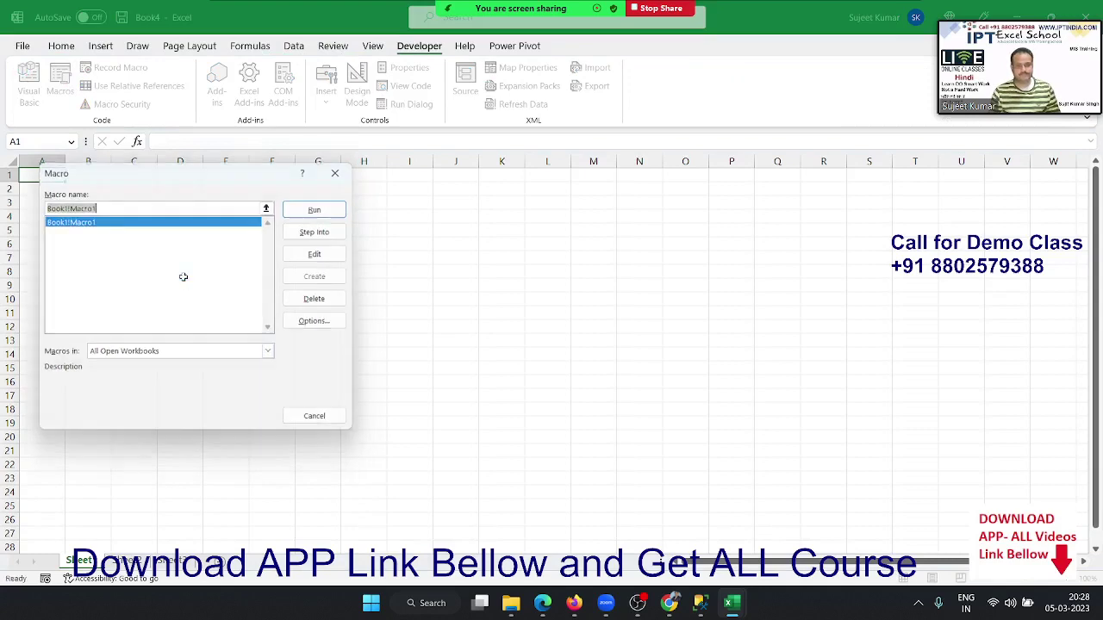
pyautogui.click(197, 274)
# Back in Book1, enter 'Personal Macros' in cell D8 below 'Public Marcros'.
pyautogui.hotkey('alt', 'Tab')
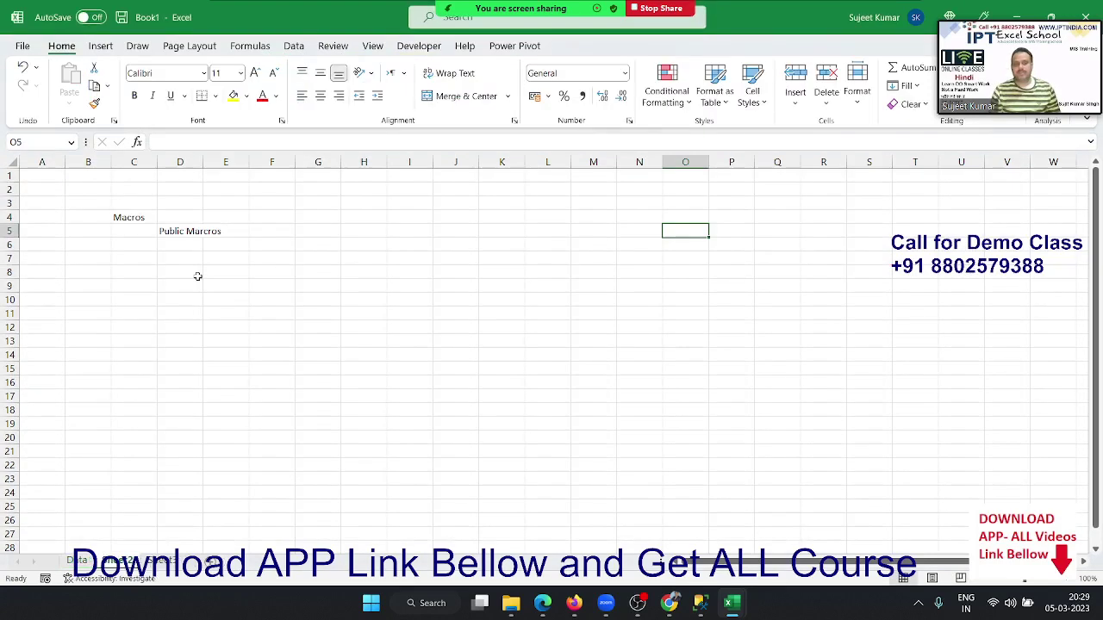
pyautogui.click(176, 283)
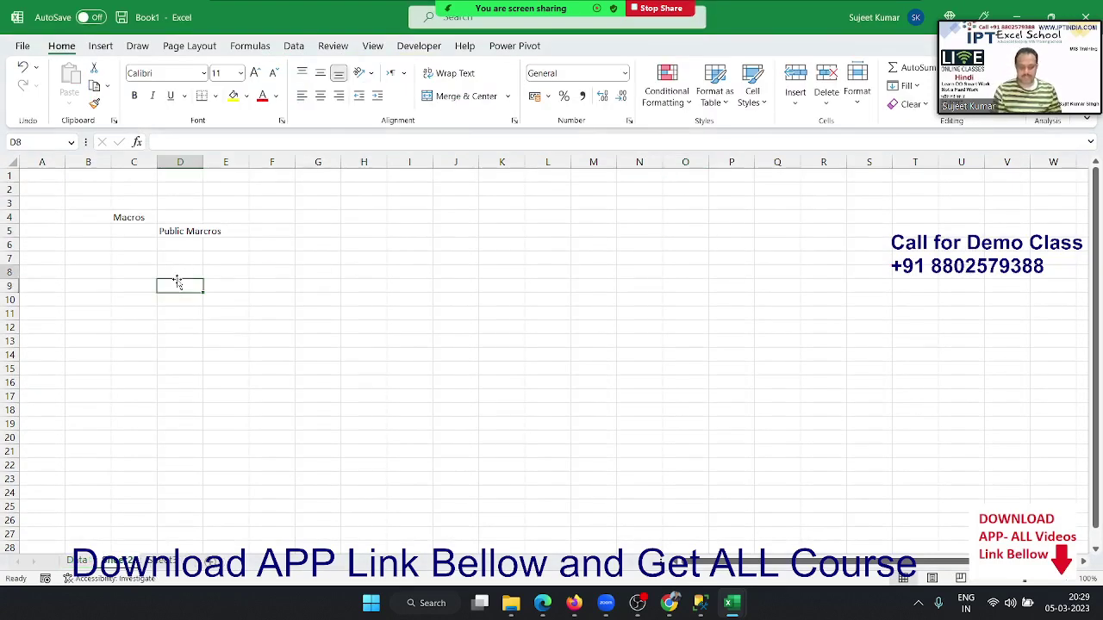
pyautogui.press('Up')
pyautogui.write('Pers')
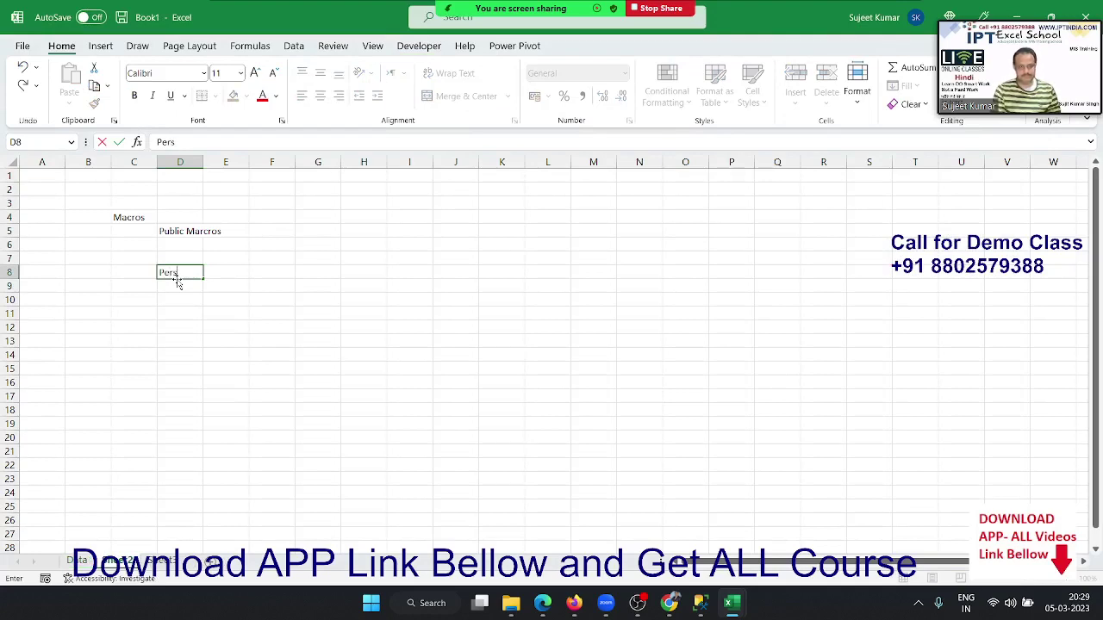
pyautogui.write('onal')
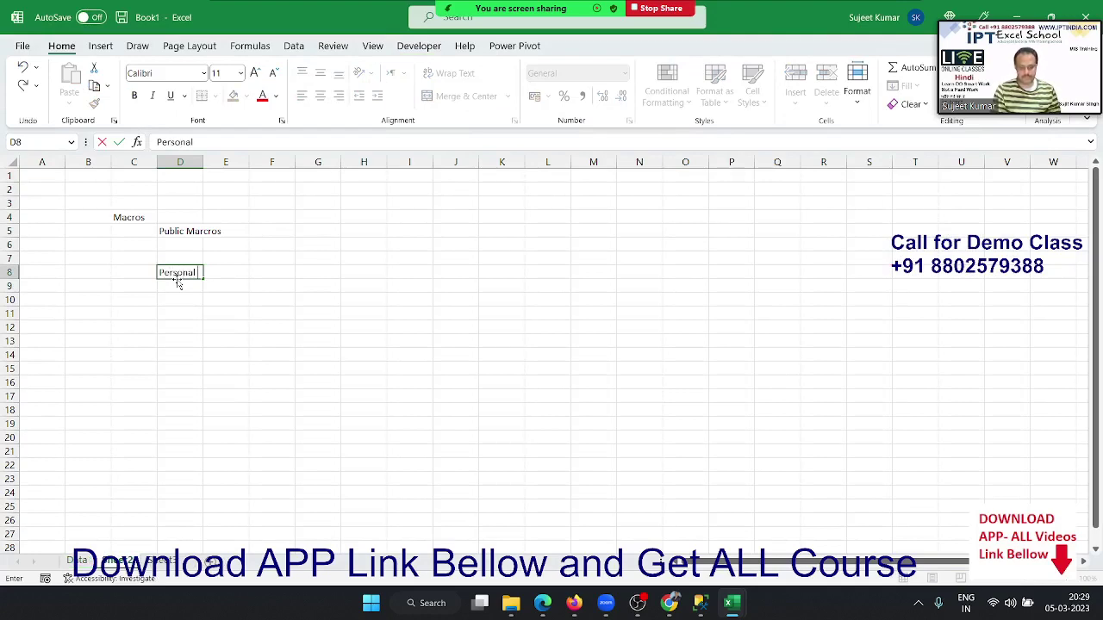
pyautogui.write(' Macros')
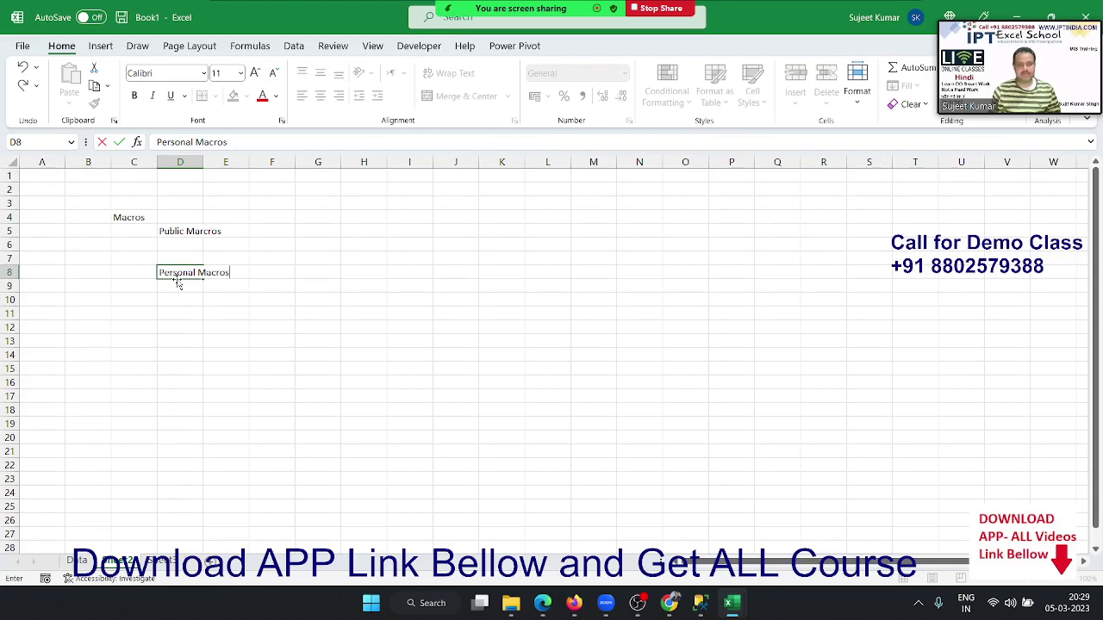
pyautogui.press('Return')
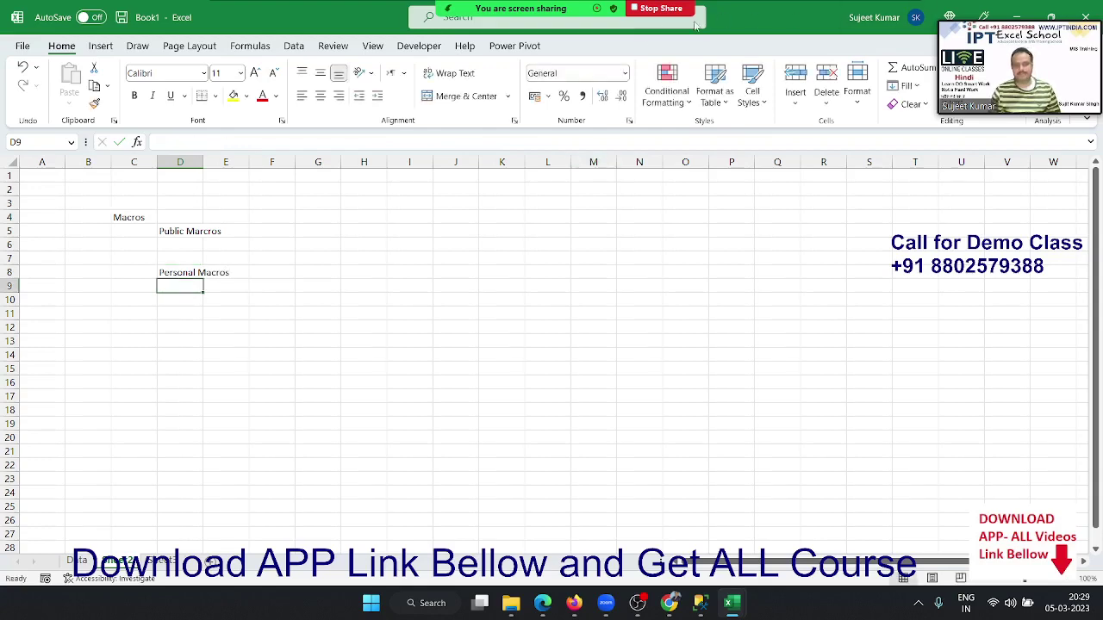
pyautogui.click(435, 51)
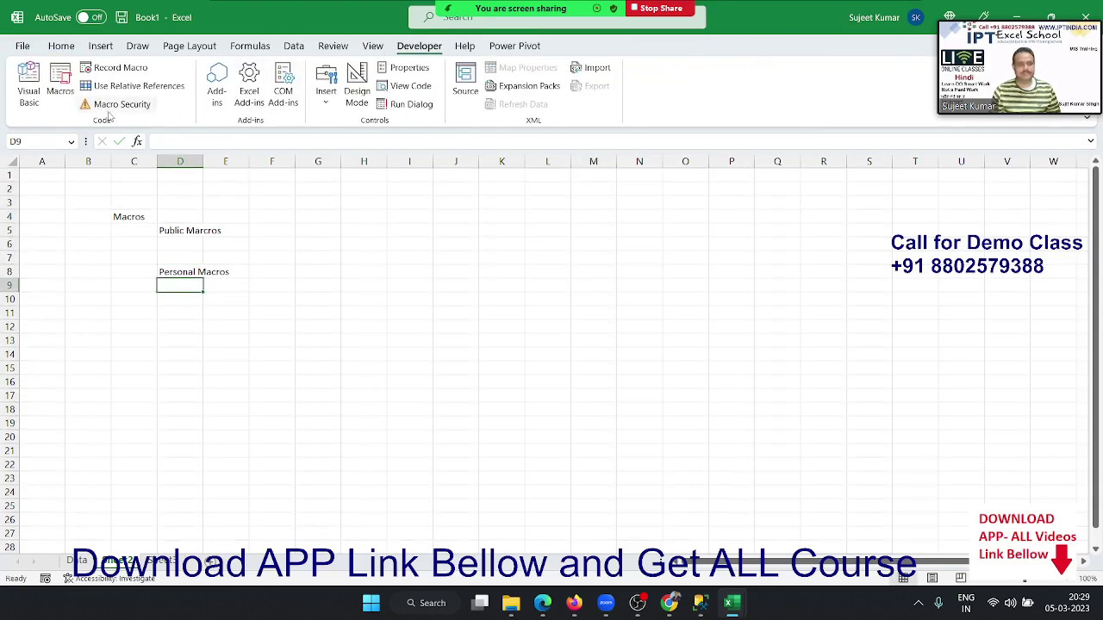
# Start a macro recording set to store in the Personal Macro Workbook.
pyautogui.click(115, 68)
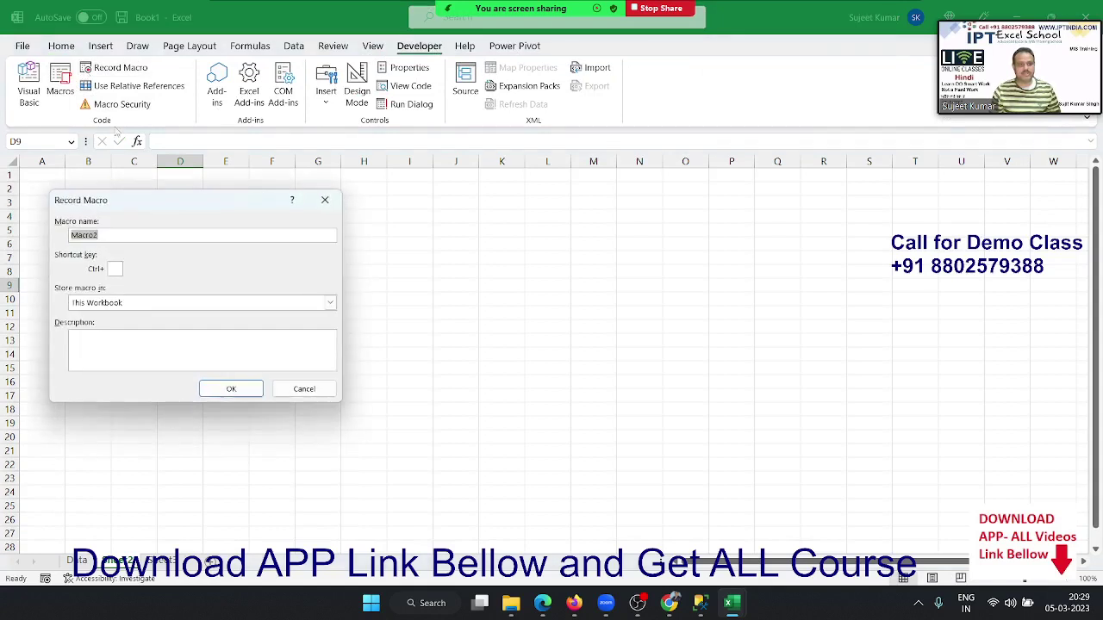
pyautogui.click(330, 303)
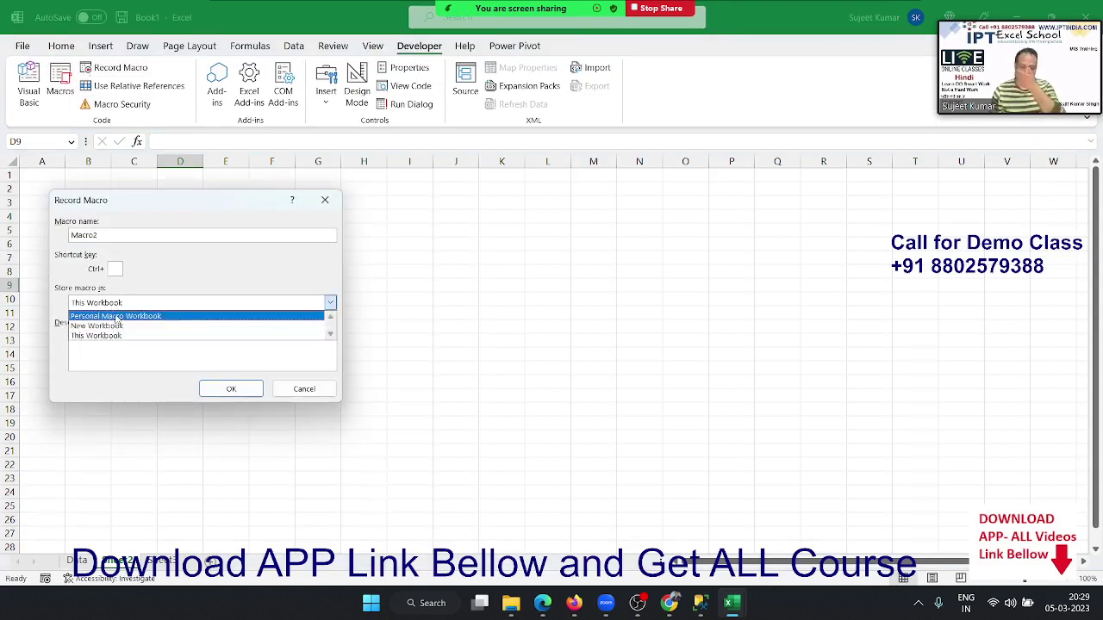
pyautogui.click(117, 316)
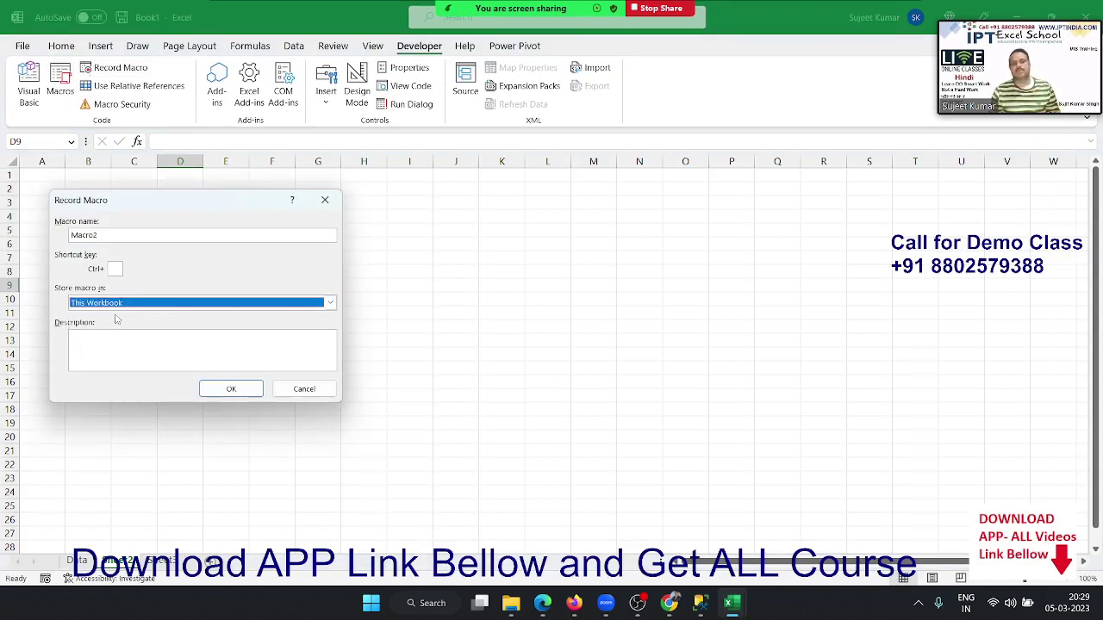
pyautogui.press('Return')
# Check the macro list, which holds only Book1!Macro1, then close it.
pyautogui.click(181, 233)
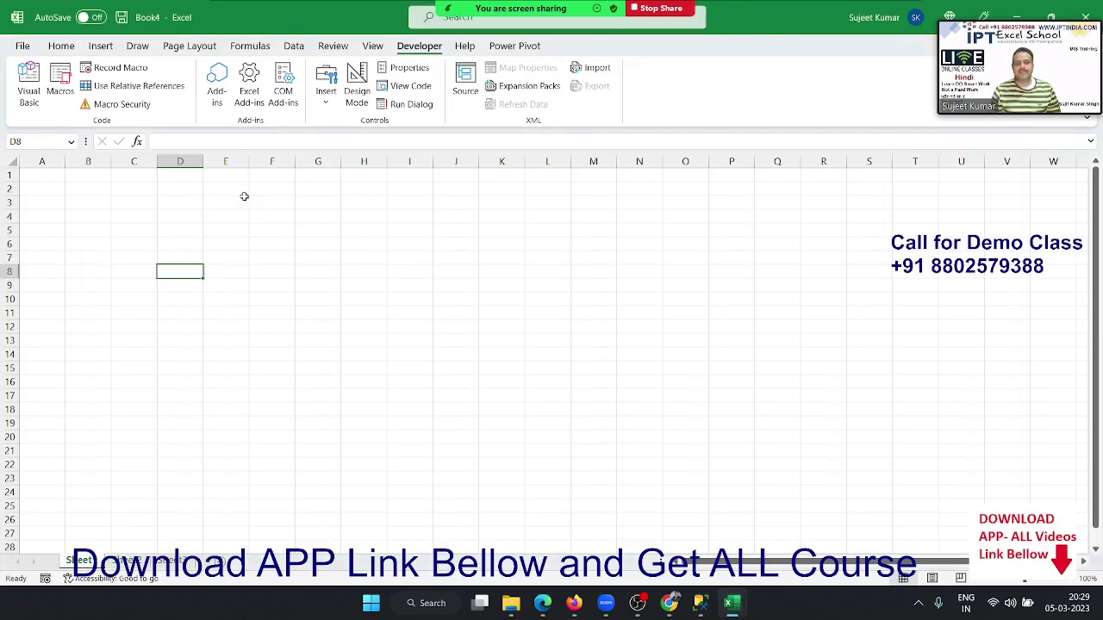
pyautogui.click(60, 91)
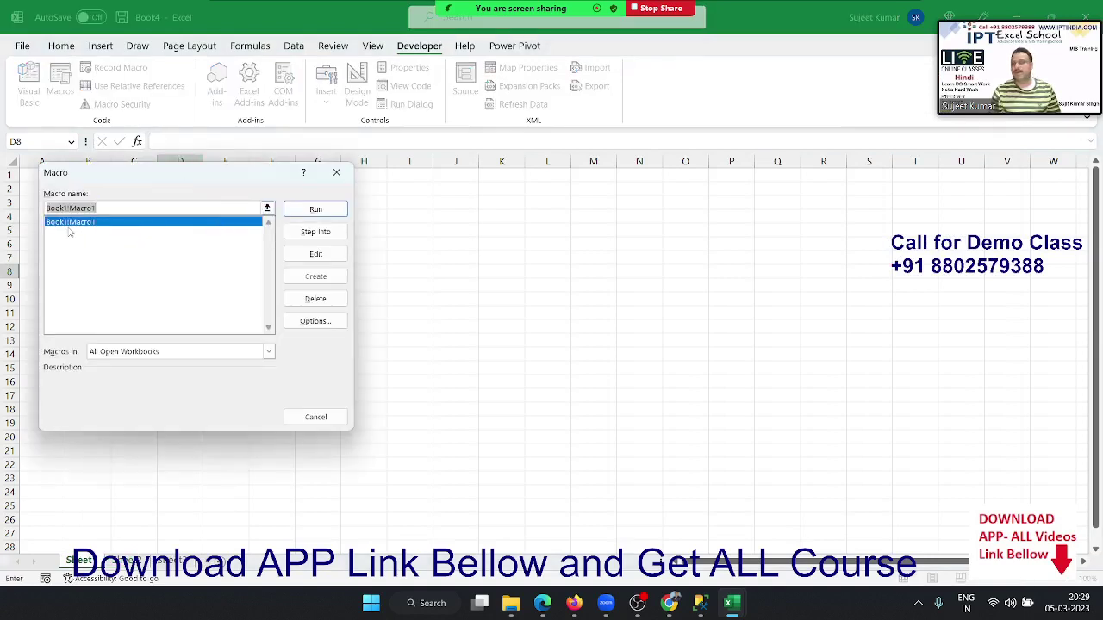
pyautogui.click(91, 276)
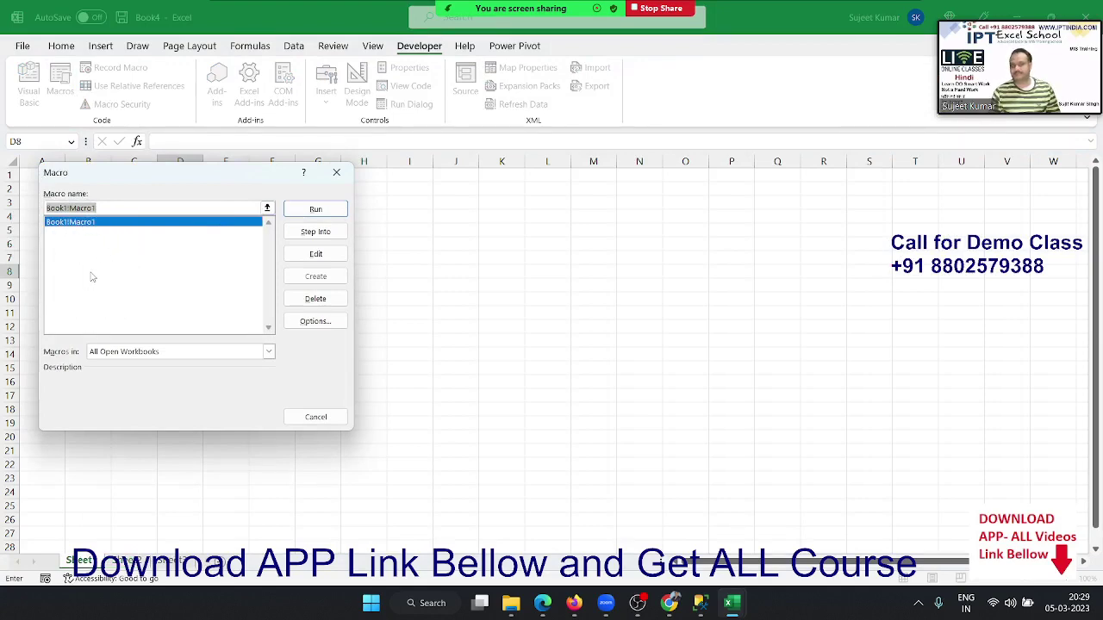
pyautogui.press('Escape')
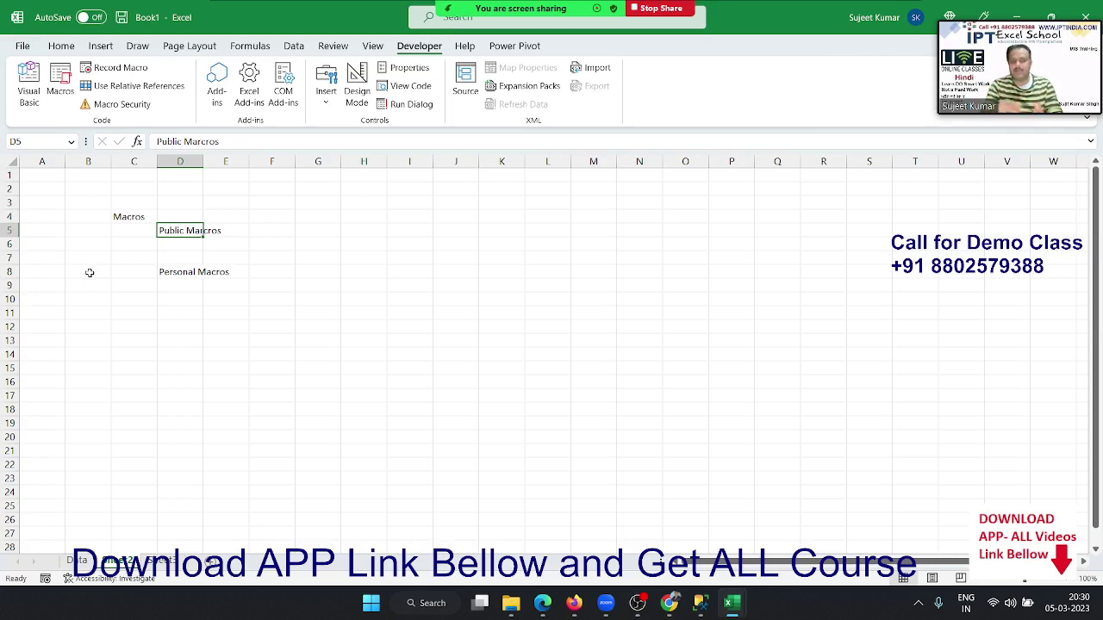
pyautogui.press('Down')
pyautogui.press('Down')
pyautogui.press('Down')
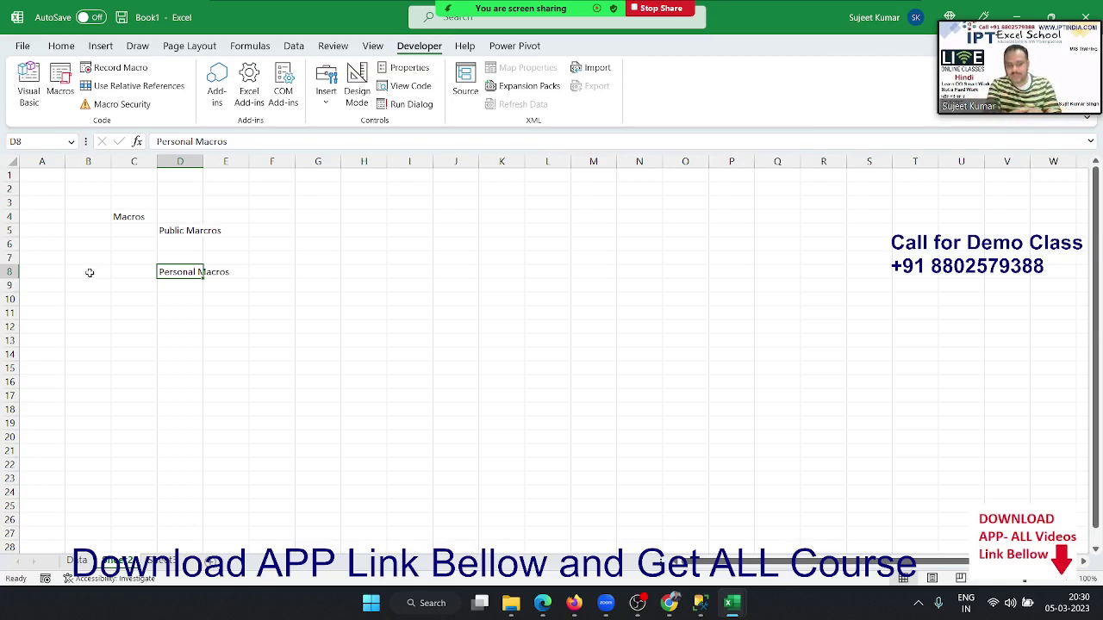
# Enter 'addins' in cell F8 beside Personal Macros.
pyautogui.press('Right')
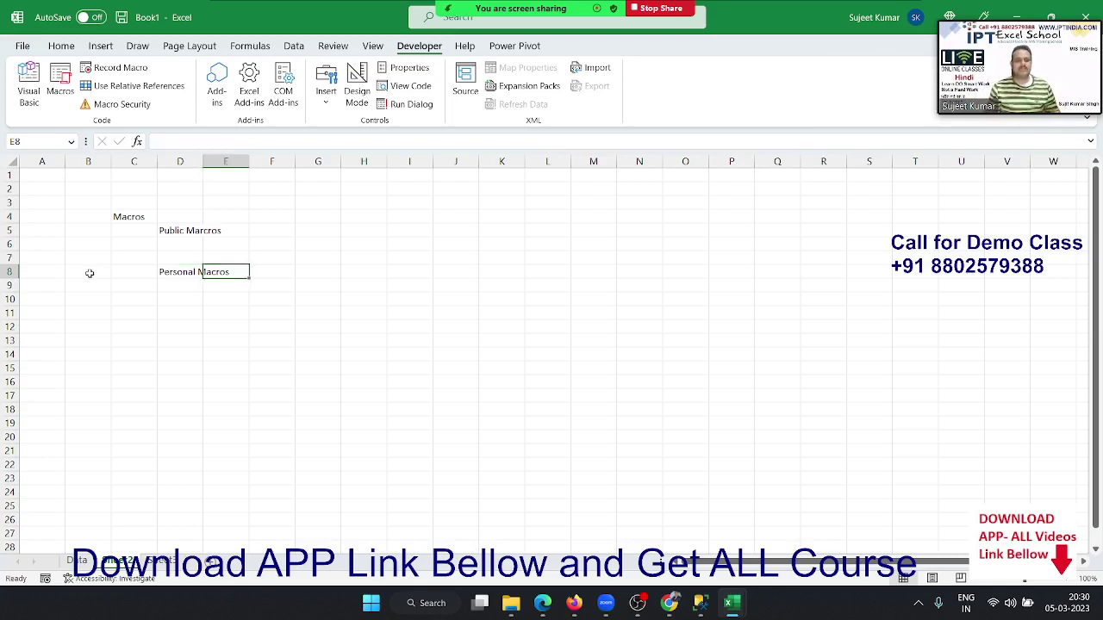
pyautogui.press('Right')
pyautogui.write('ad')
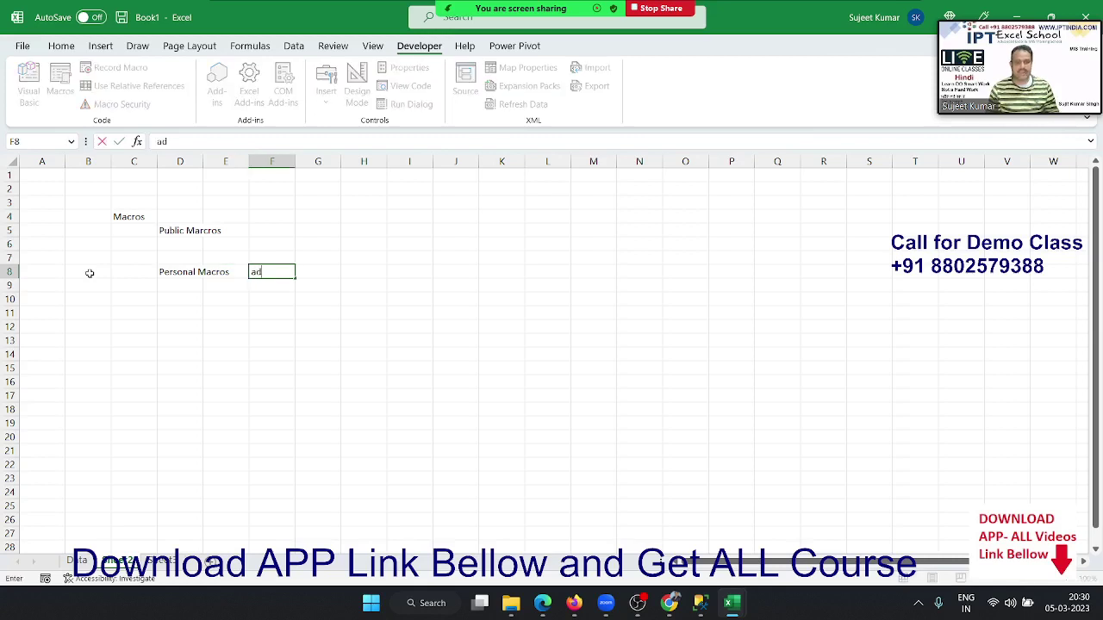
pyautogui.write('dins')
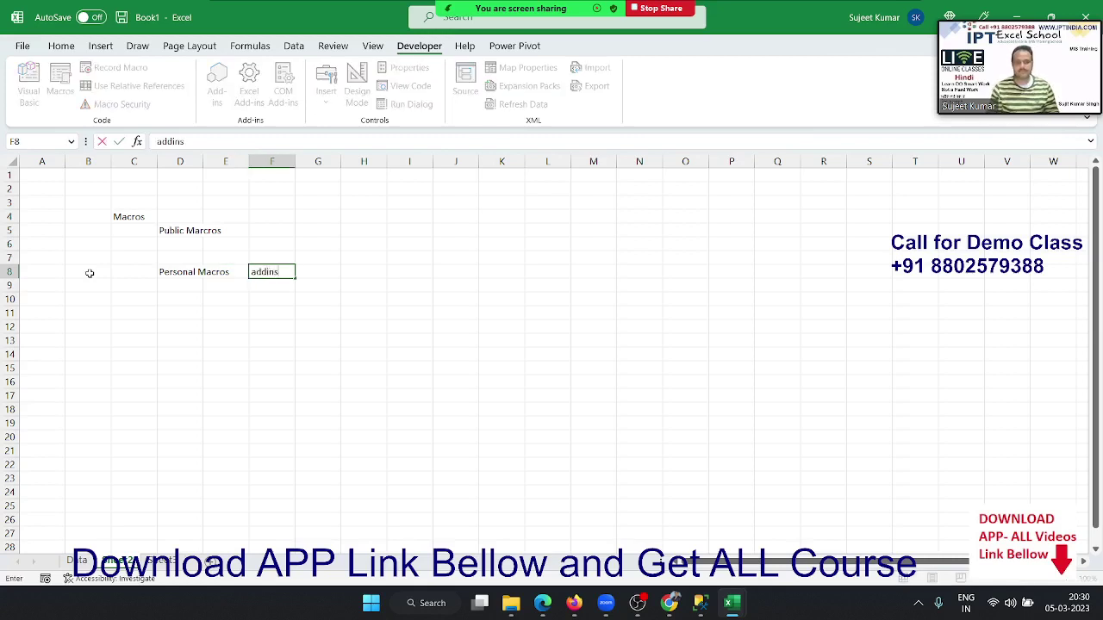
pyautogui.press('Return')
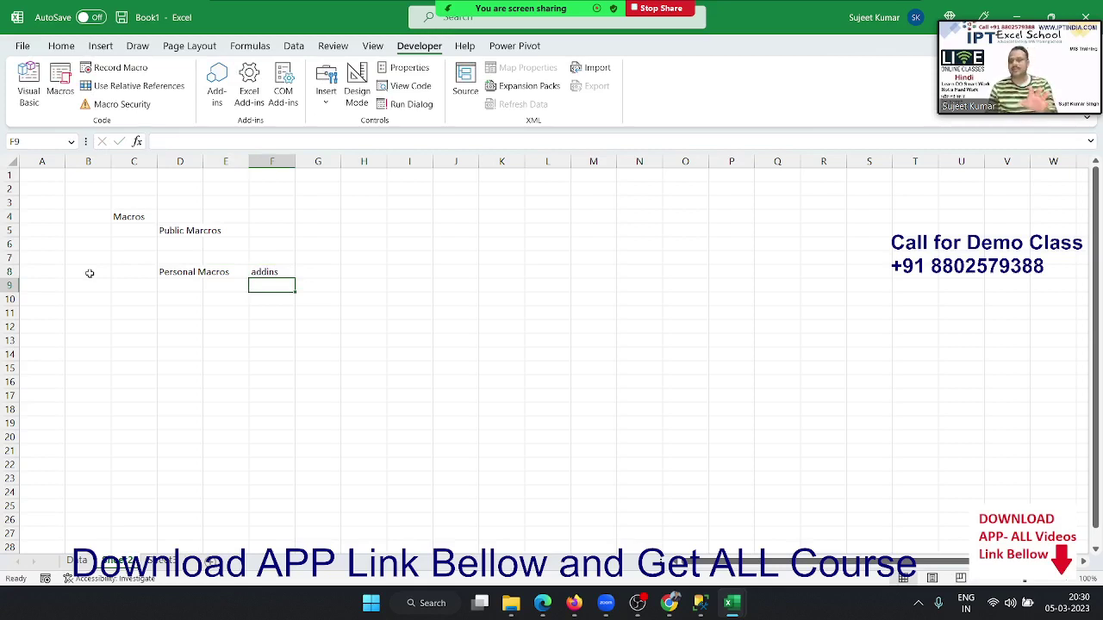
pyautogui.press('Up')
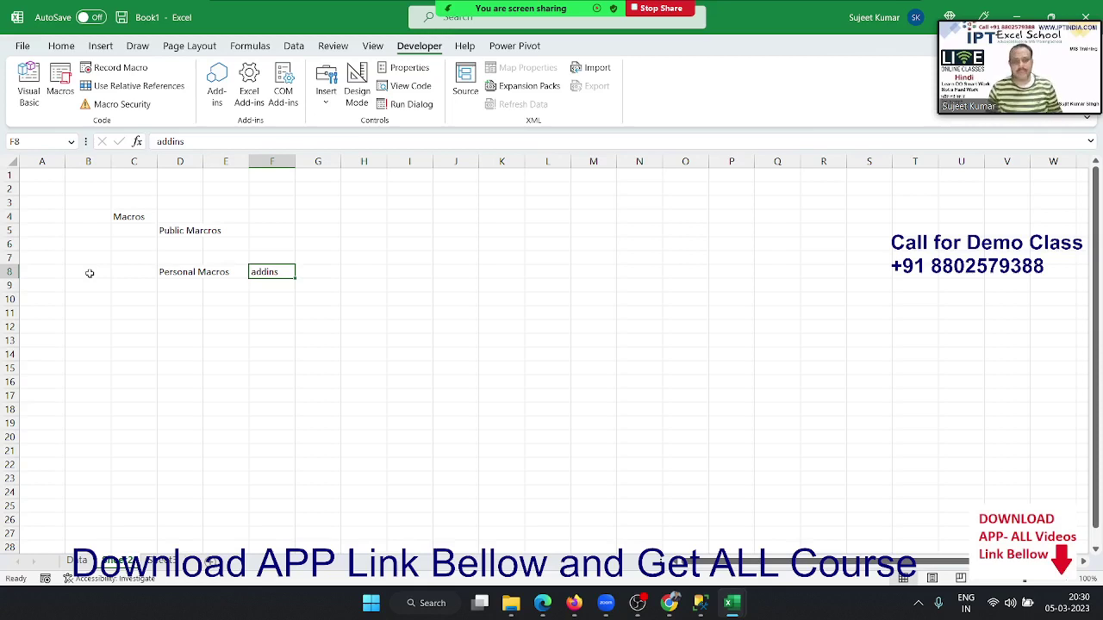
# Enter 'Event Macros' in cell D11, then select the range D5:D8.
pyautogui.press('Down')
pyautogui.press('Down')
pyautogui.press('Down')
pyautogui.press('Down')
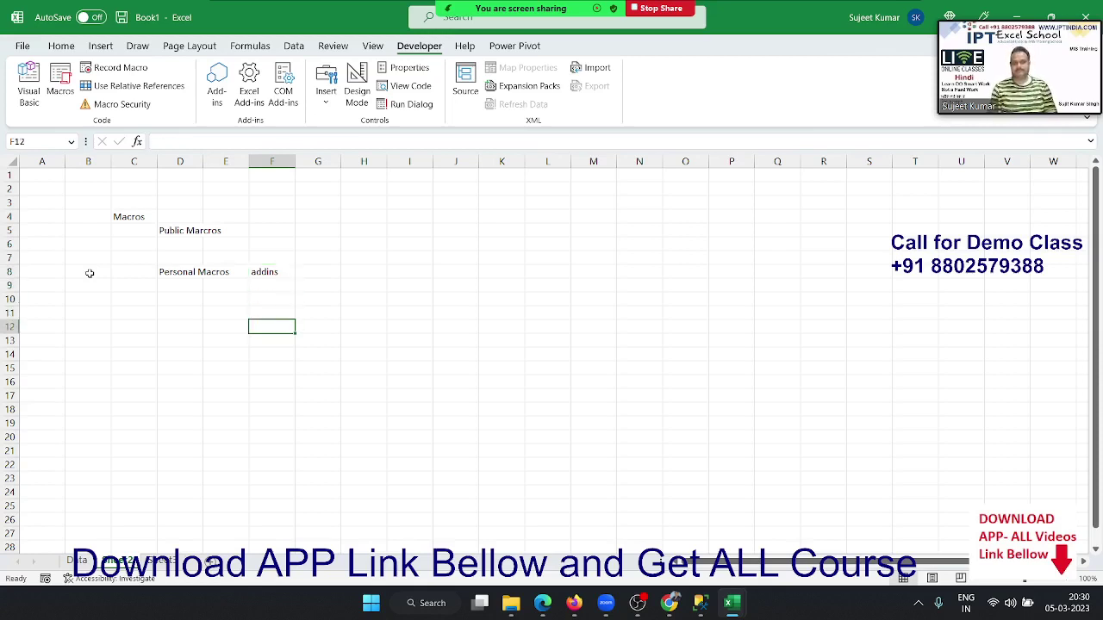
pyautogui.press('Left')
pyautogui.press('Left')
pyautogui.press('Up')
pyautogui.write('E')
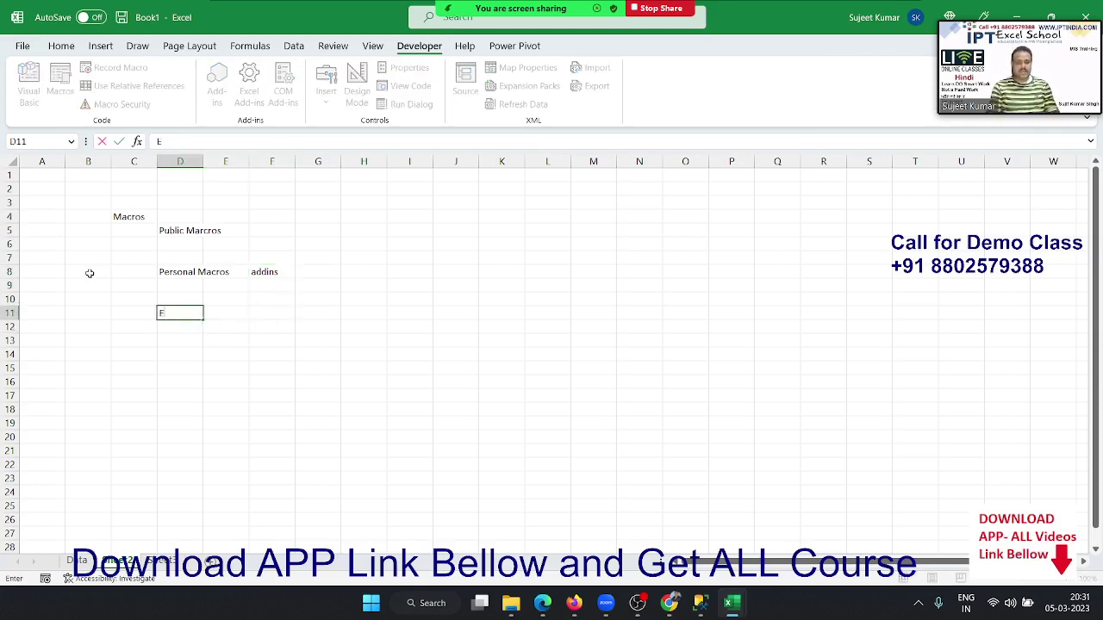
pyautogui.write('v')
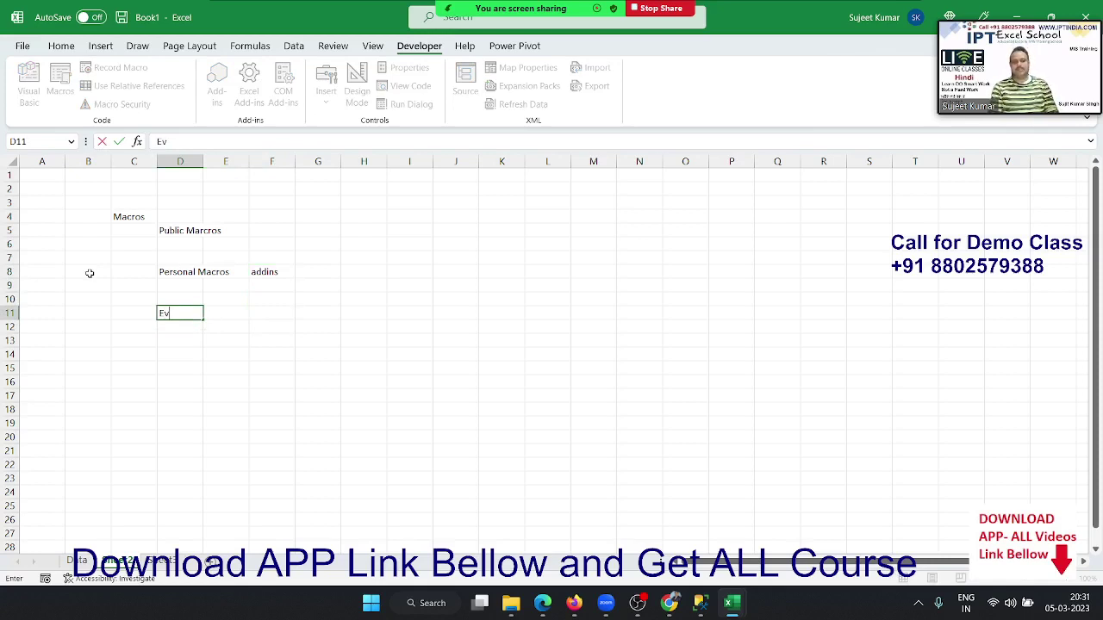
pyautogui.write('ent')
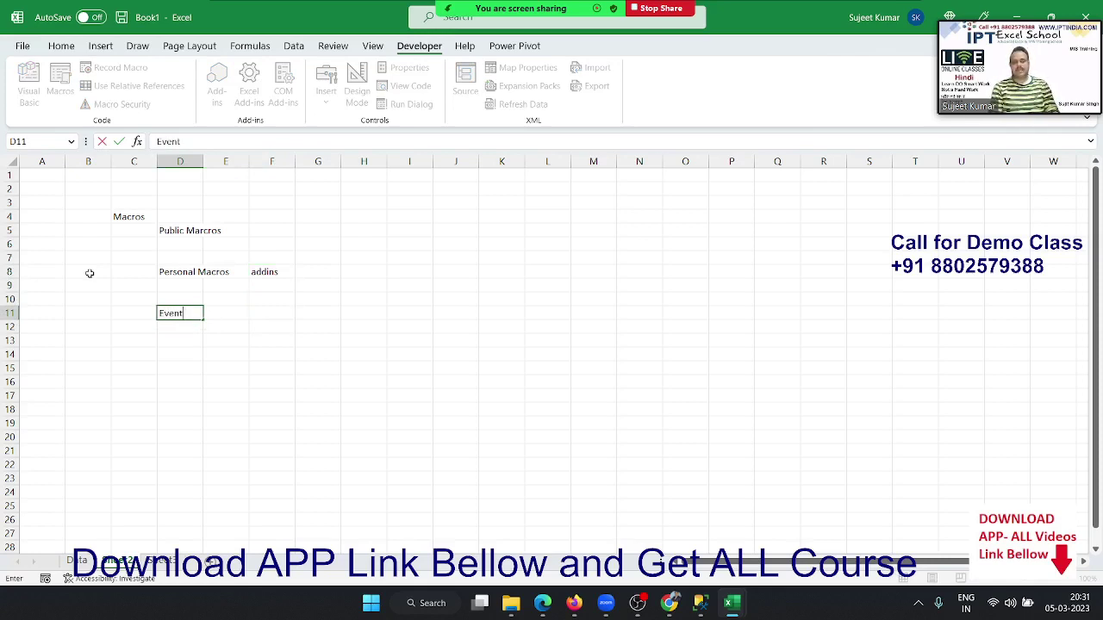
pyautogui.write(' Ma')
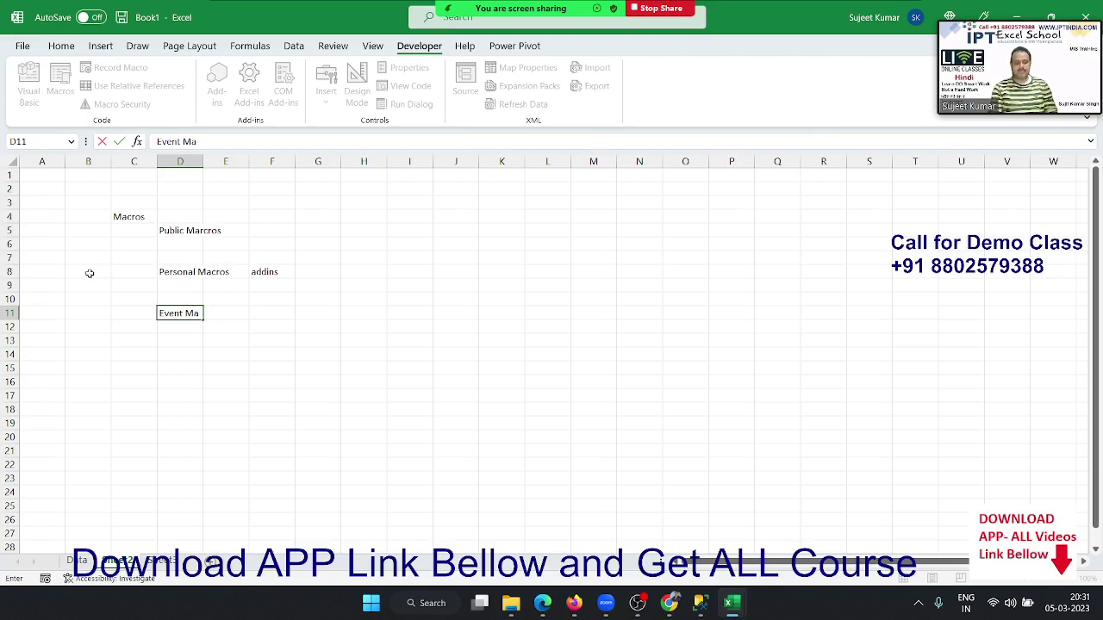
pyautogui.write('cros')
pyautogui.press('Return')
pyautogui.press('Up')
pyautogui.press('Up')
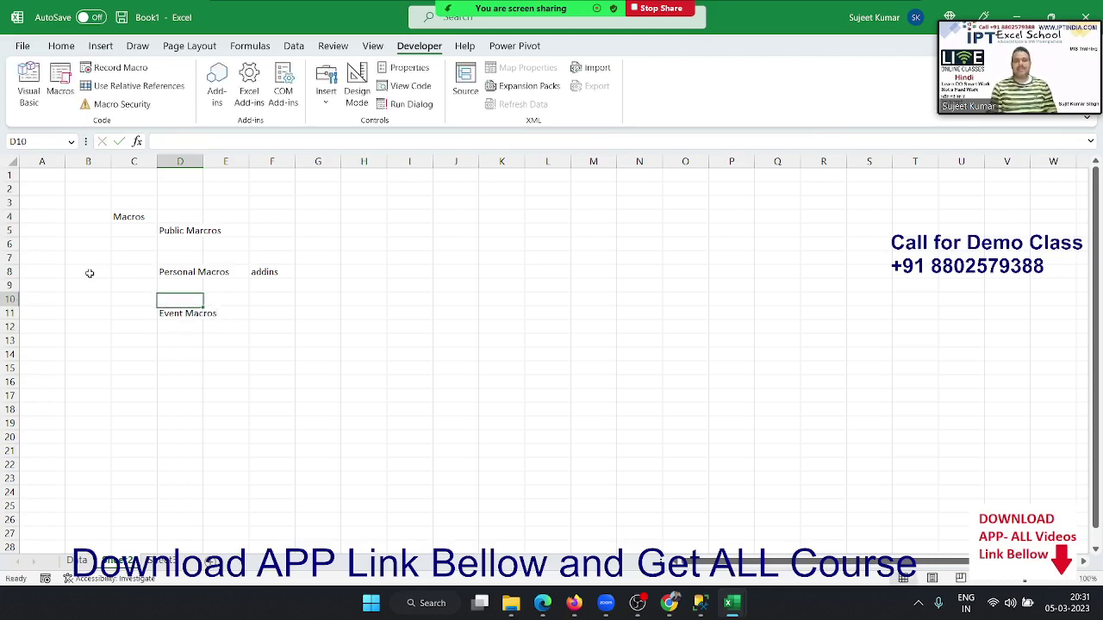
pyautogui.press('Up')
pyautogui.press('Up')
pyautogui.hotkey('shift', 'Up')
pyautogui.hotkey('shift', 'Up')
pyautogui.hotkey('shift', 'Up')
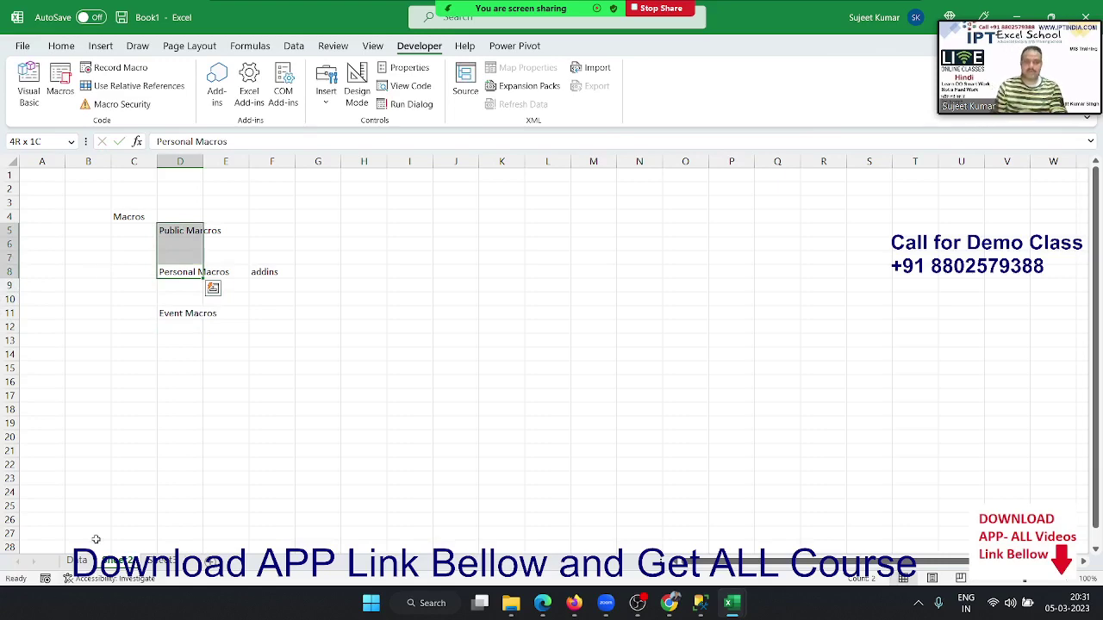
pyautogui.click(82, 561)
pyautogui.click(213, 283)
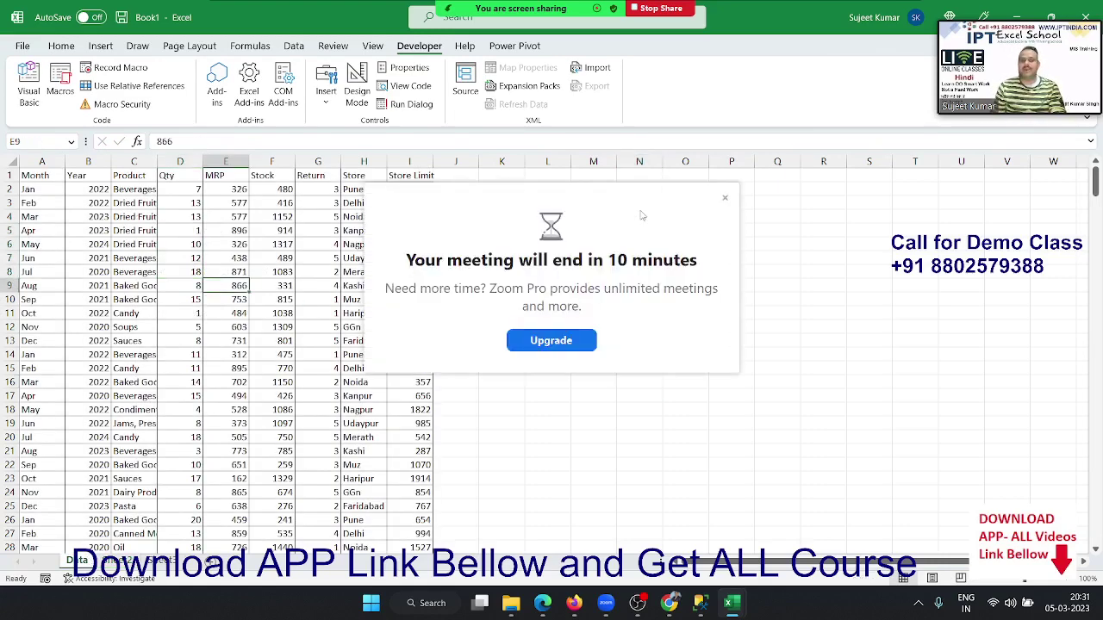
pyautogui.click(724, 199)
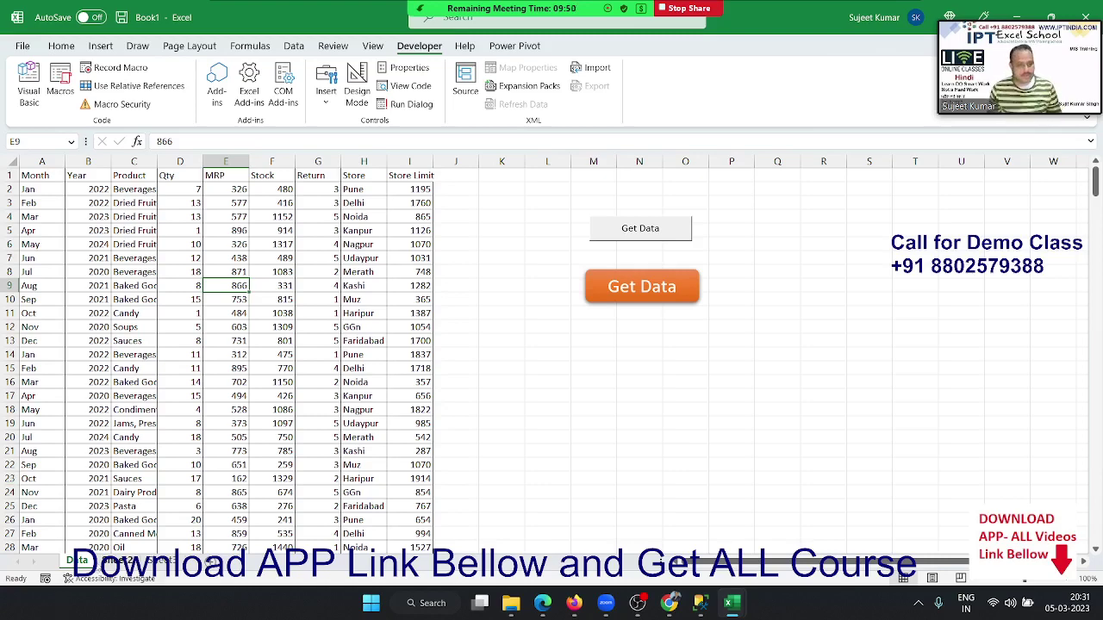
pyautogui.hotkey('ctrl', 'pagedown')
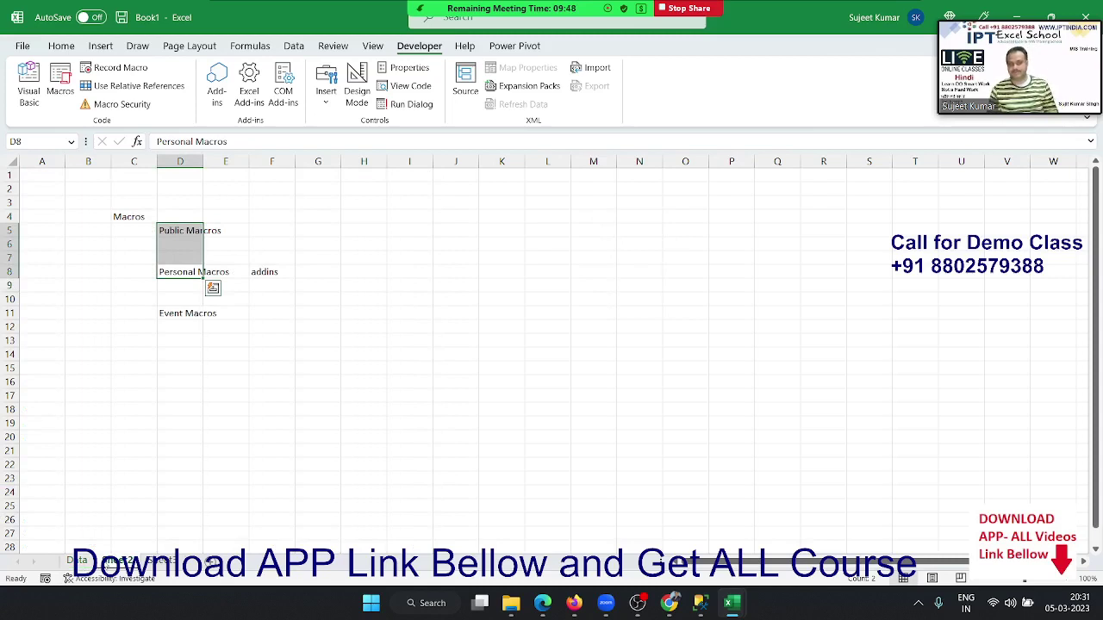
pyautogui.click(149, 490)
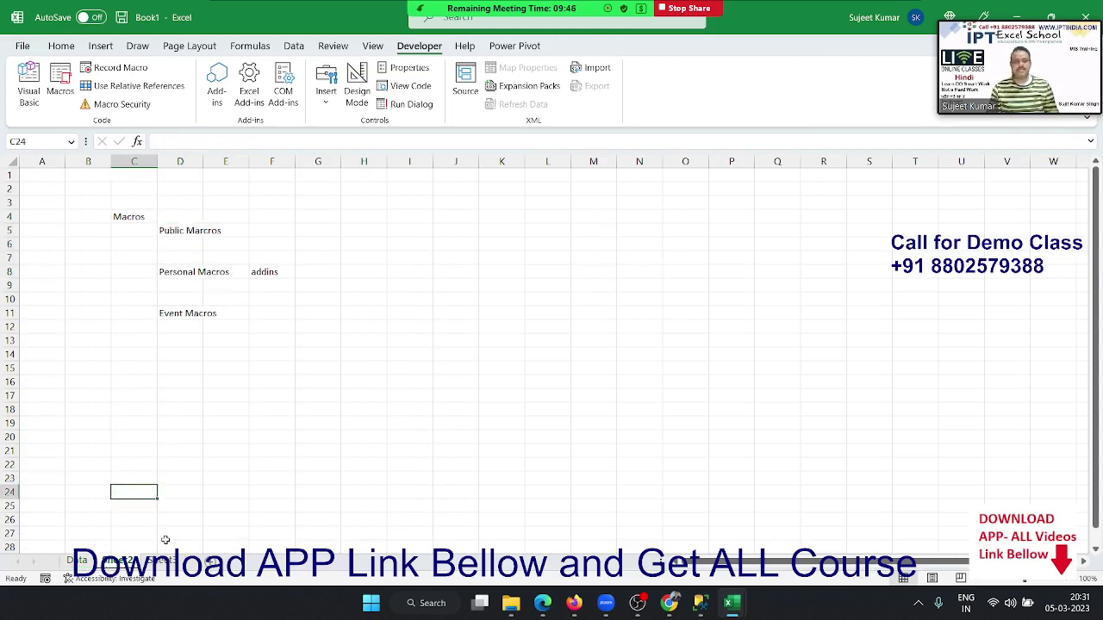
pyautogui.click(170, 561)
pyautogui.click(239, 328)
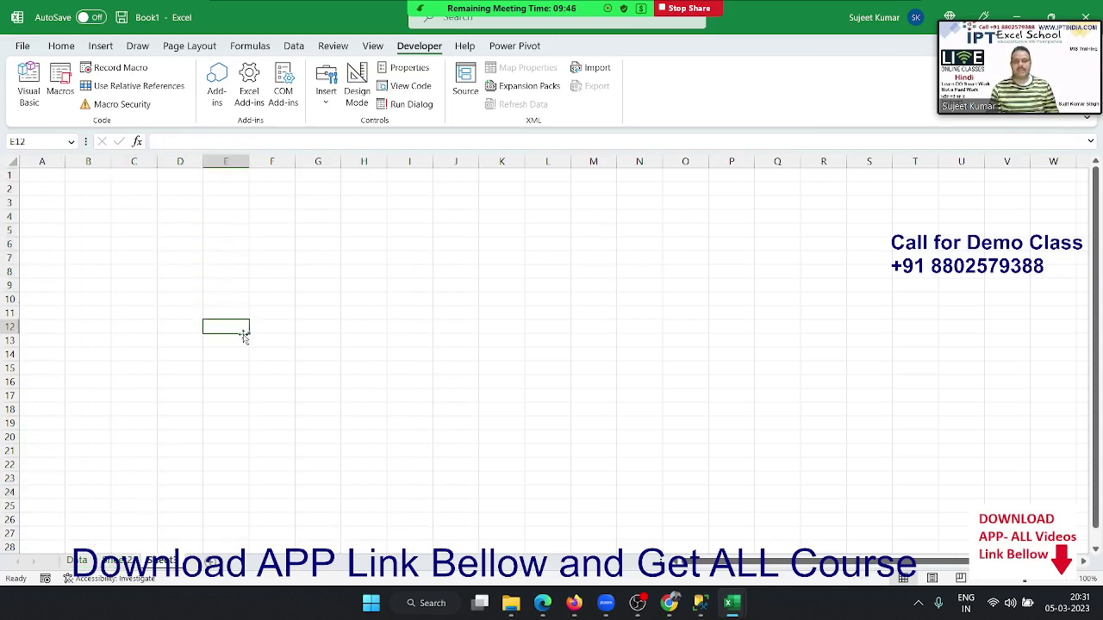
pyautogui.click(408, 385)
pyautogui.click(314, 320)
pyautogui.click(257, 227)
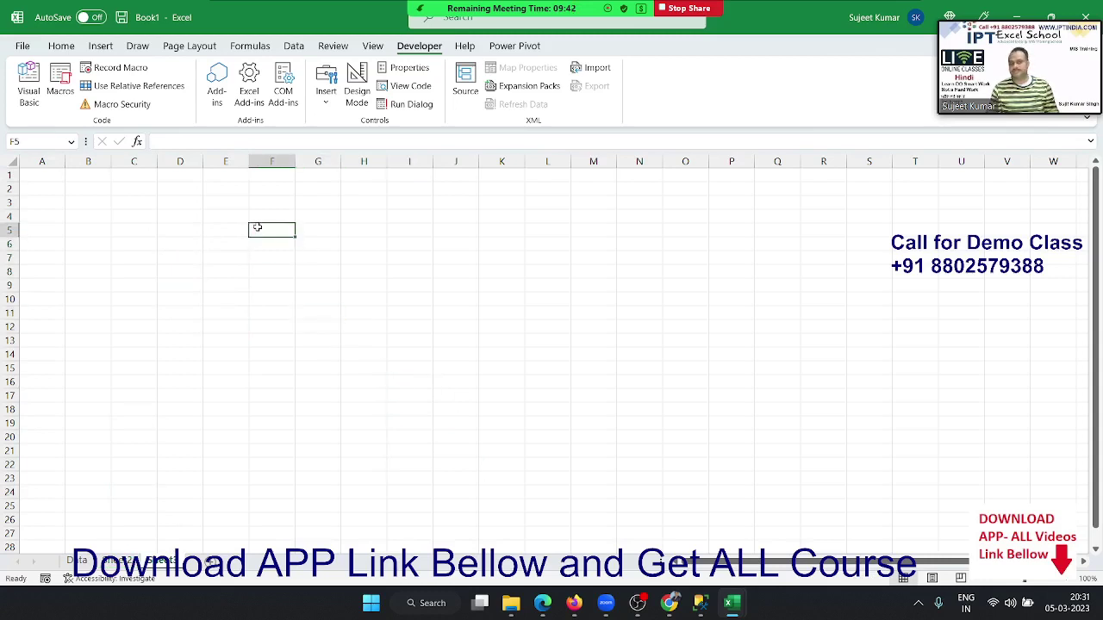
# Open Sheet3's code and insert an empty Worksheet_SelectionChange procedure.
pyautogui.rightClick(172, 566)
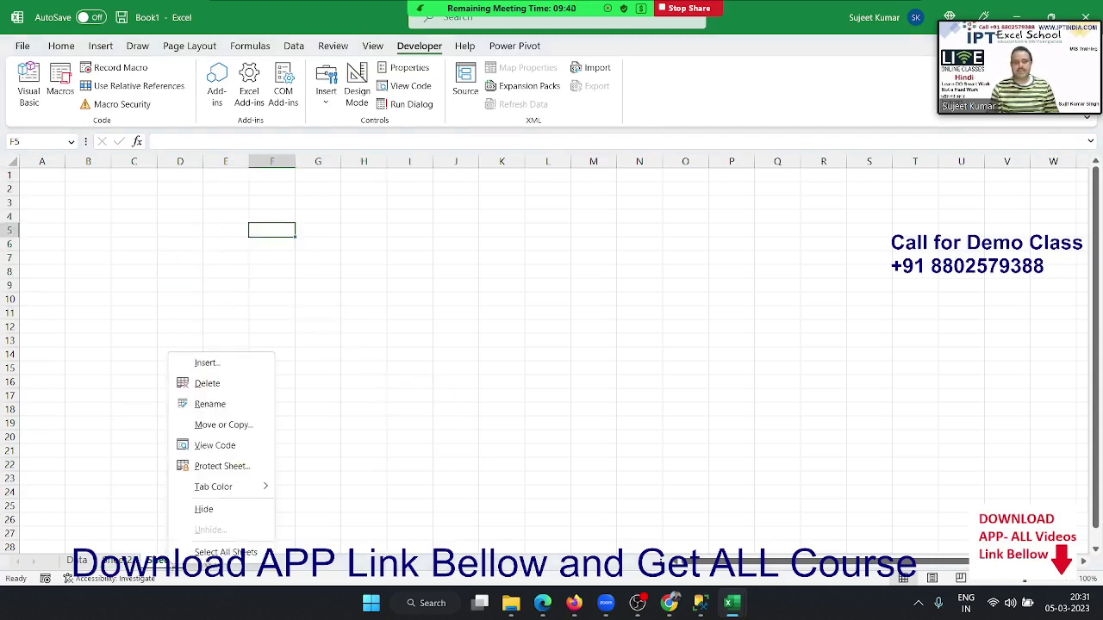
pyautogui.click(215, 444)
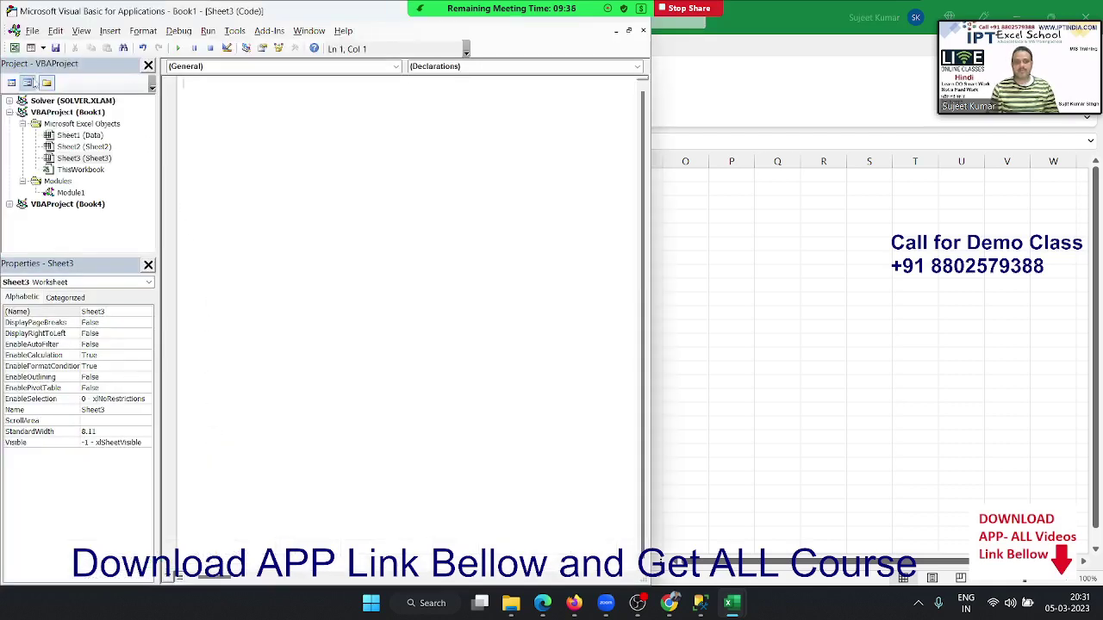
pyautogui.click(189, 68)
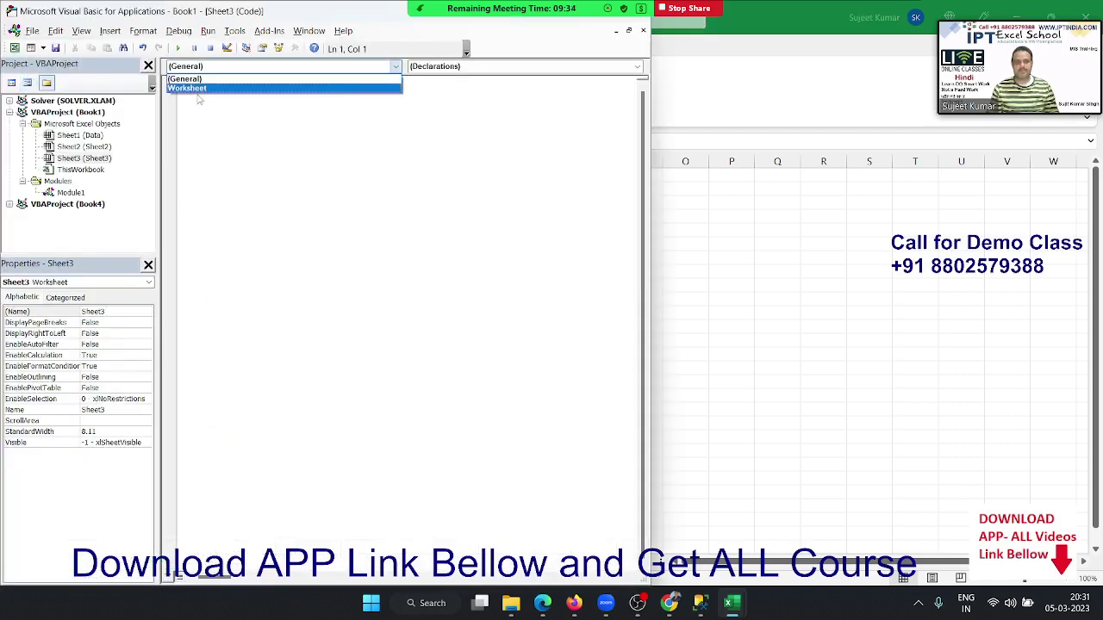
pyautogui.click(191, 88)
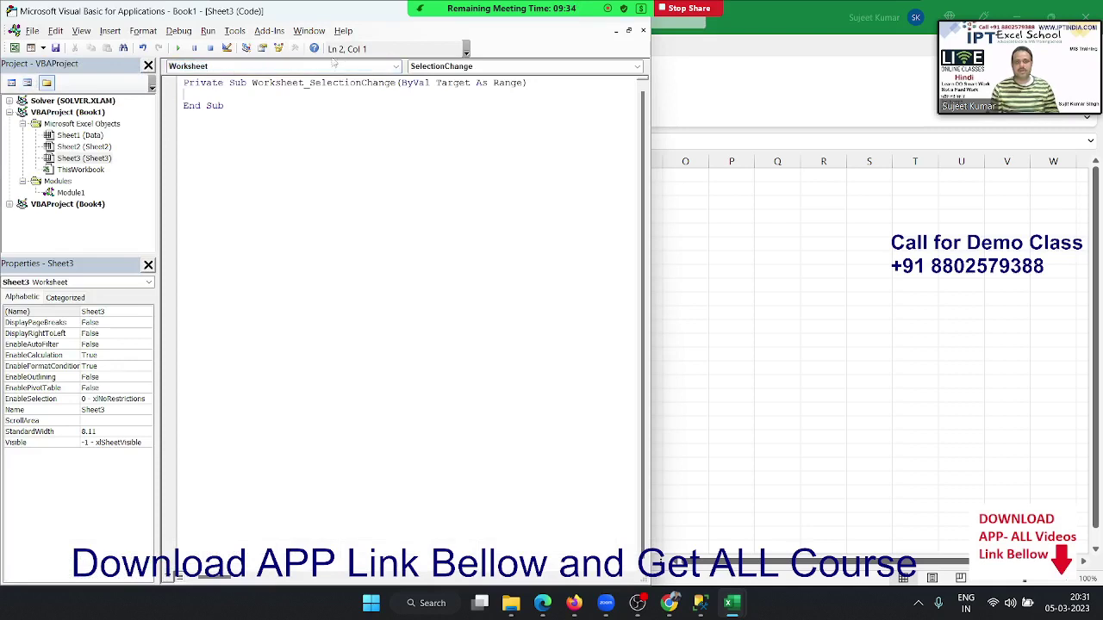
pyautogui.click(410, 69)
pyautogui.click(411, 69)
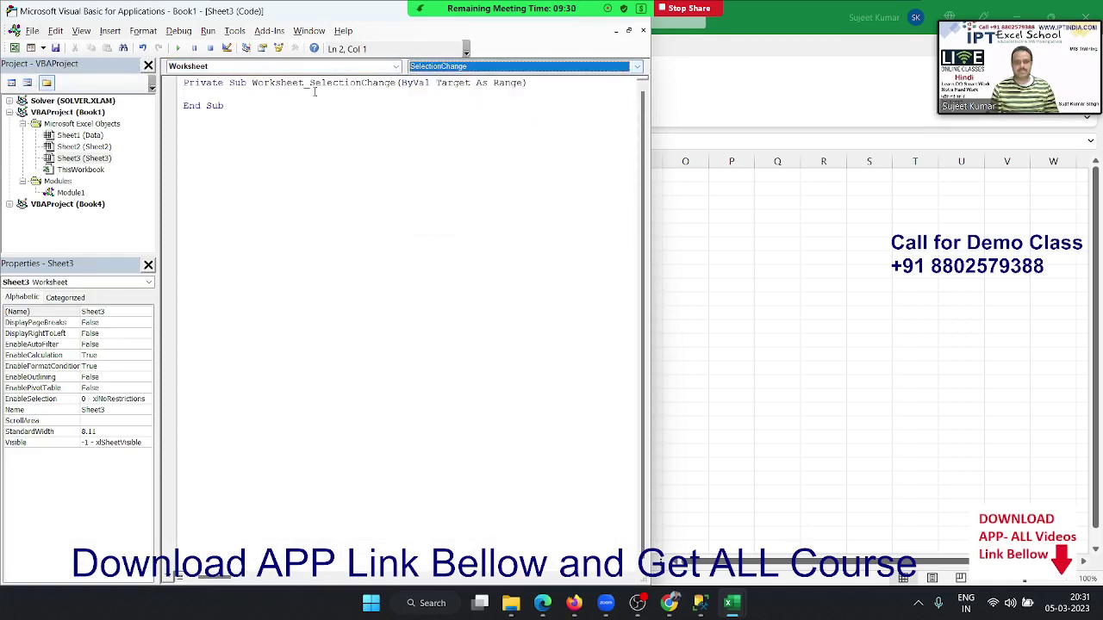
# Write the line Target.Interior.Color = vbRed inside the SelectionChange procedure.
pyautogui.press('Return')
pyautogui.press('Return')
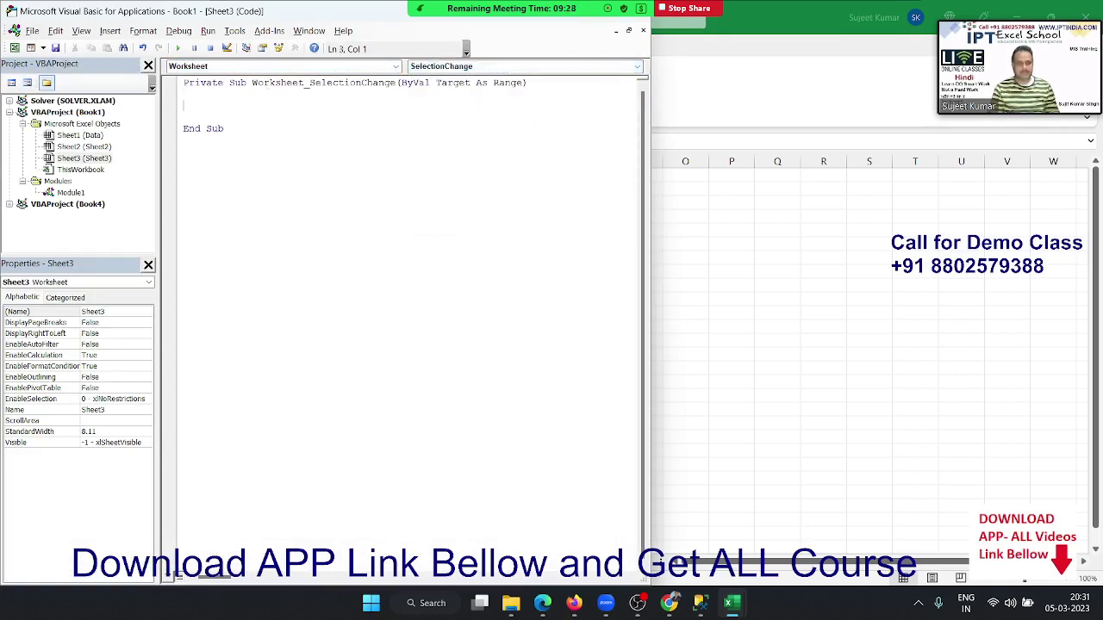
pyautogui.write('ac')
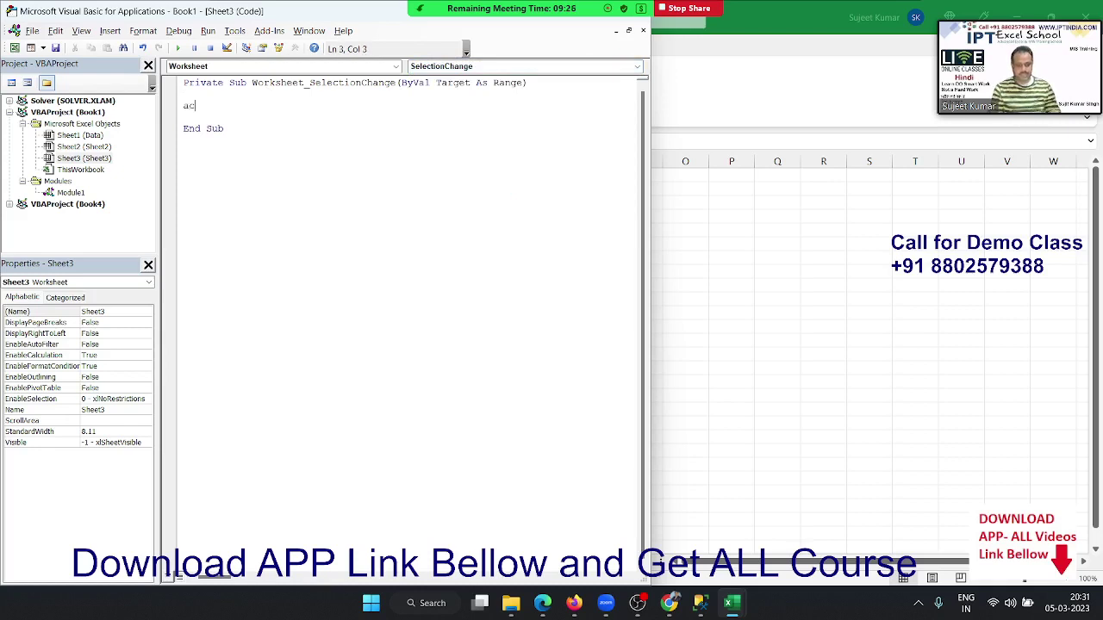
pyautogui.press('BackSpace')
pyautogui.press('BackSpace')
pyautogui.press('BackSpace')
pyautogui.write('t')
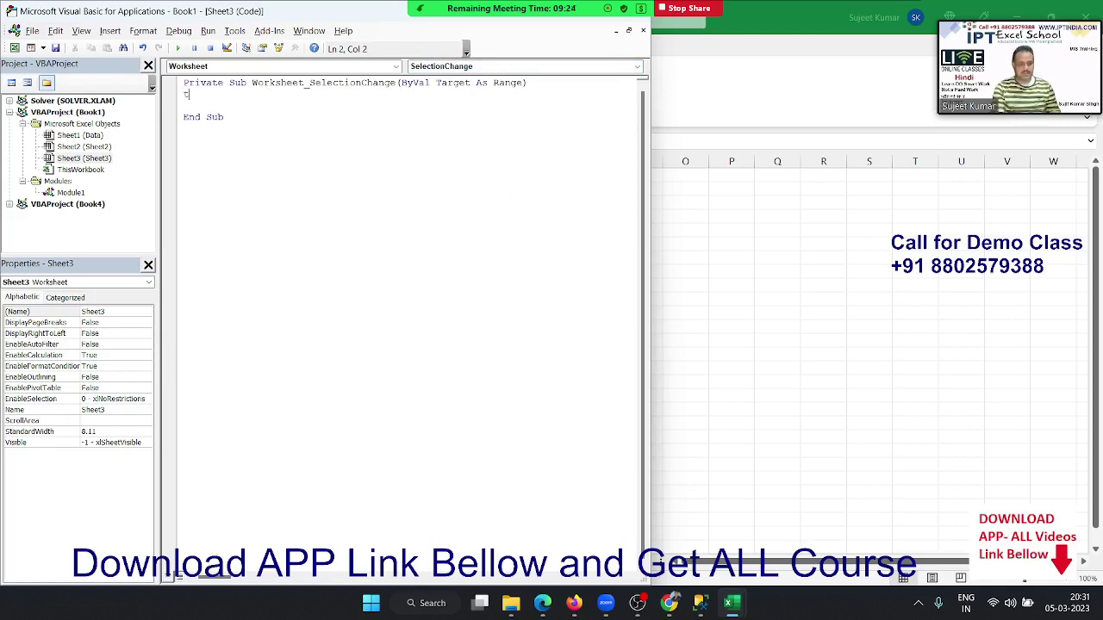
pyautogui.write('arget')
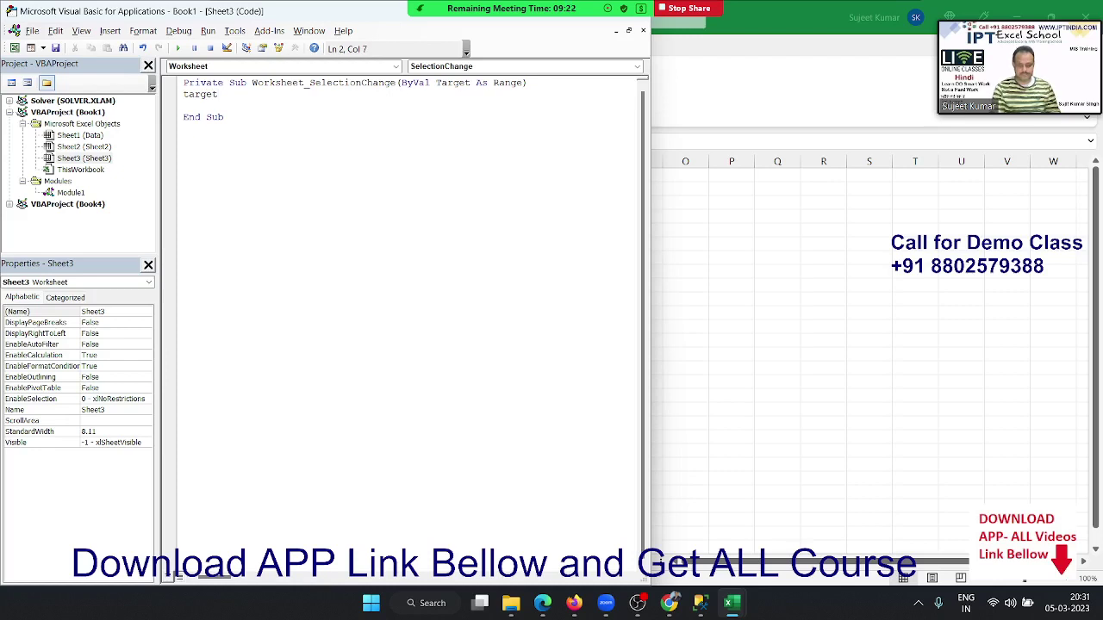
pyautogui.write('.in')
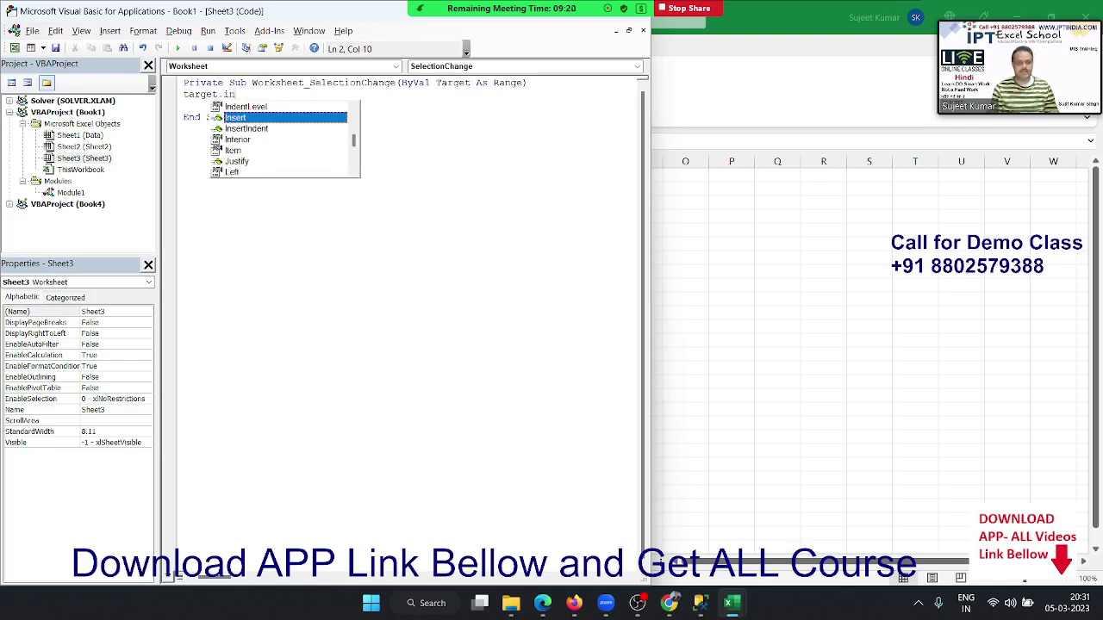
pyautogui.press('Down')
pyautogui.press('Down')
pyautogui.press('Down')
pyautogui.press('Tab')
pyautogui.write('.')
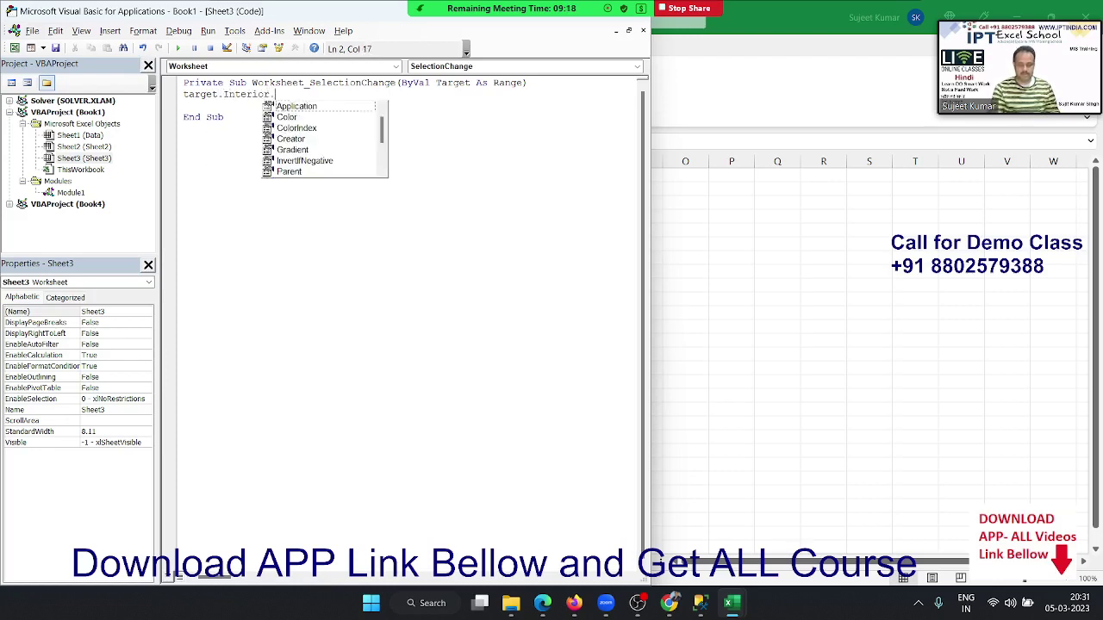
pyautogui.write('c')
pyautogui.press('Tab')
pyautogui.write('=')
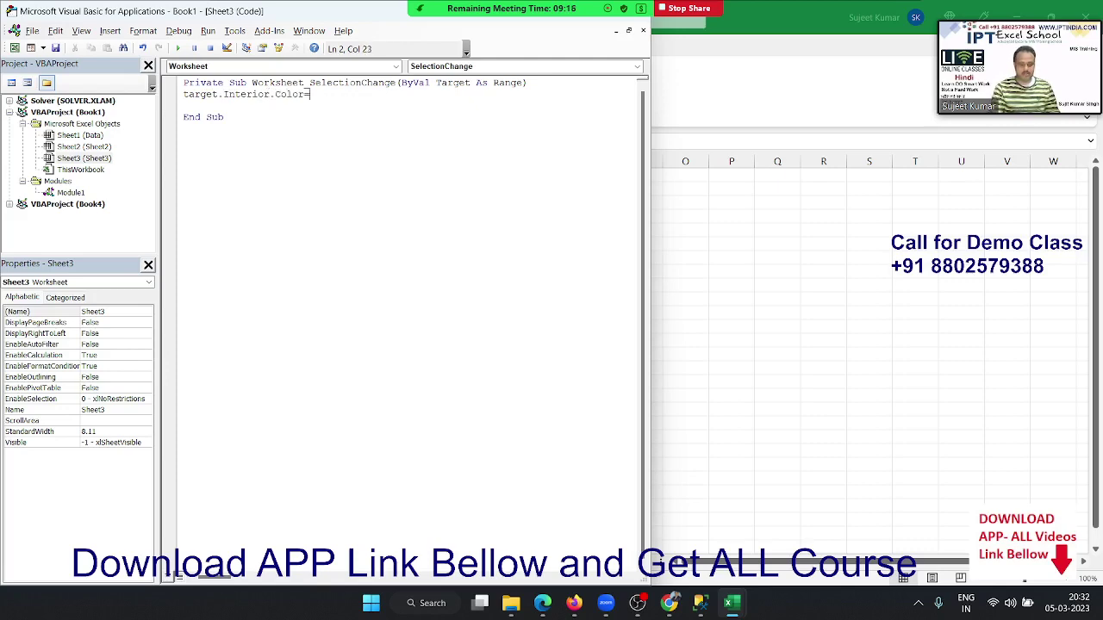
pyautogui.write('vbred')
pyautogui.press('Down')
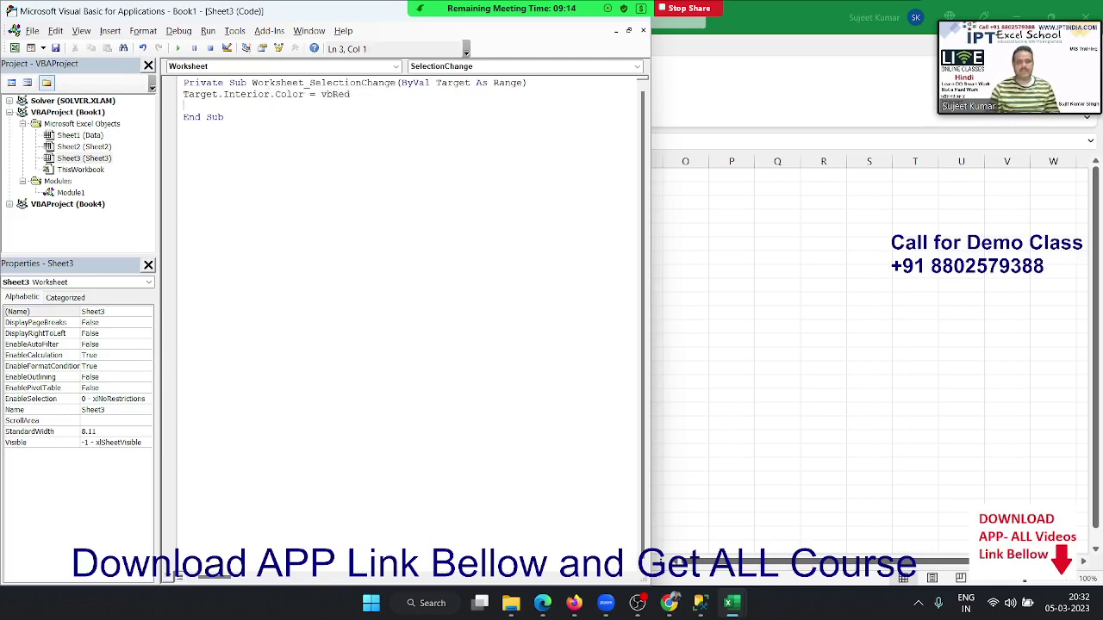
# Return to the sheet and select cells O9, K9 and H12 to turn them red.
pyautogui.hotkey('alt', 'F11')
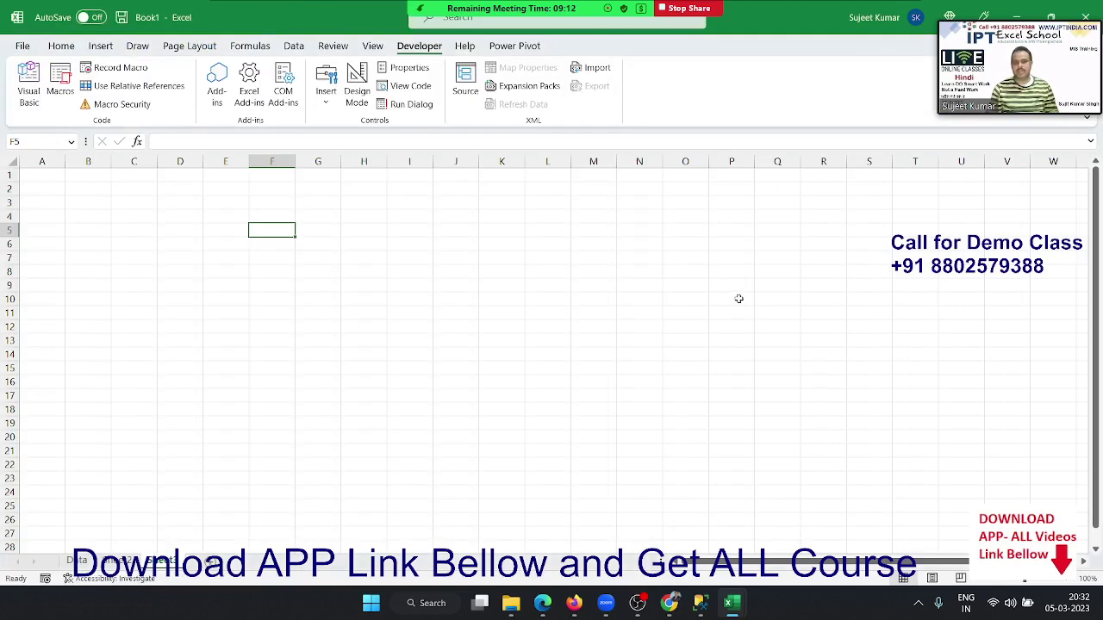
pyautogui.click(691, 285)
pyautogui.click(501, 285)
pyautogui.click(364, 325)
# Turn cells G14, E11, E8, F3, H3, I6, G8, K11, K16, I17, K5, M2, N6, N9, N11 red by selecting them.
pyautogui.click(318, 353)
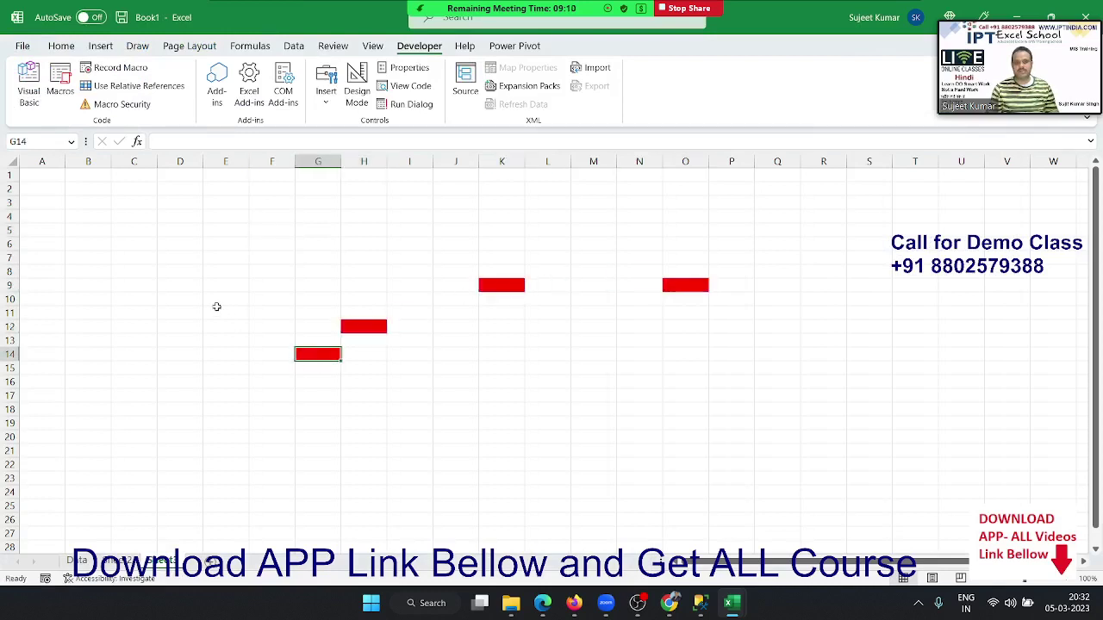
pyautogui.click(226, 312)
pyautogui.click(224, 270)
pyautogui.click(272, 202)
pyautogui.click(364, 202)
pyautogui.click(409, 243)
pyautogui.click(318, 271)
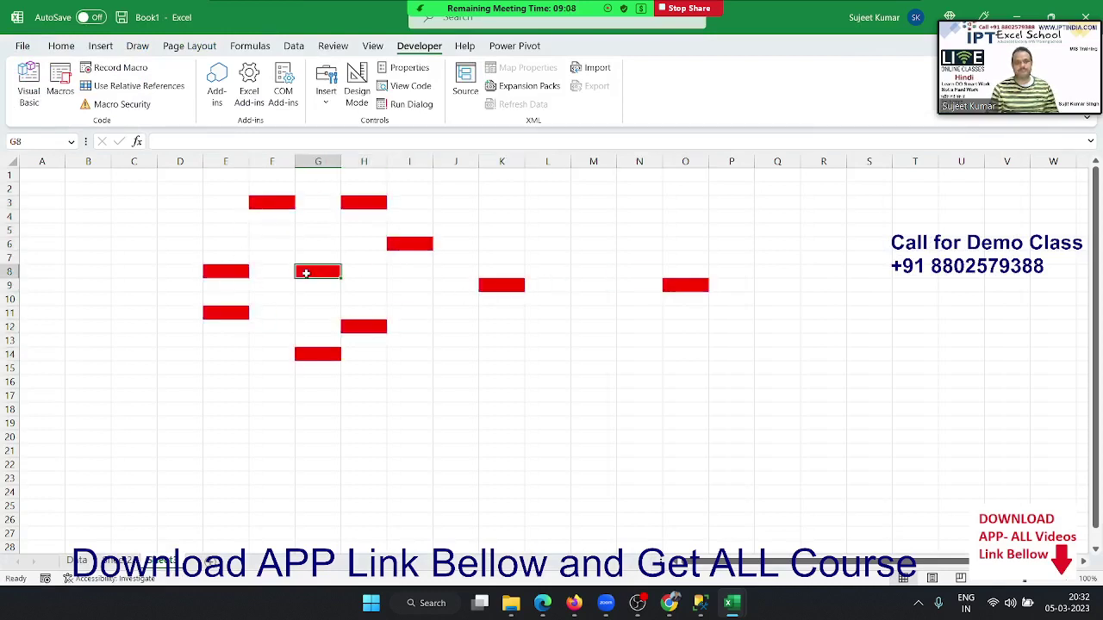
pyautogui.click(501, 312)
pyautogui.click(502, 381)
pyautogui.click(409, 395)
pyautogui.click(501, 229)
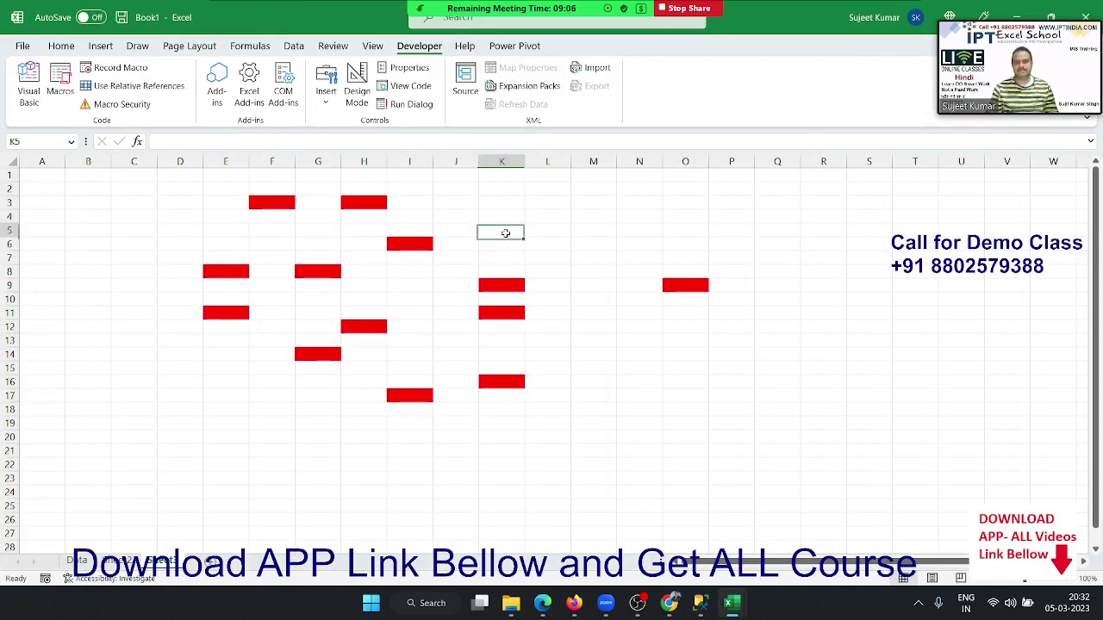
pyautogui.click(593, 188)
pyautogui.click(639, 243)
pyautogui.click(639, 285)
pyautogui.click(640, 312)
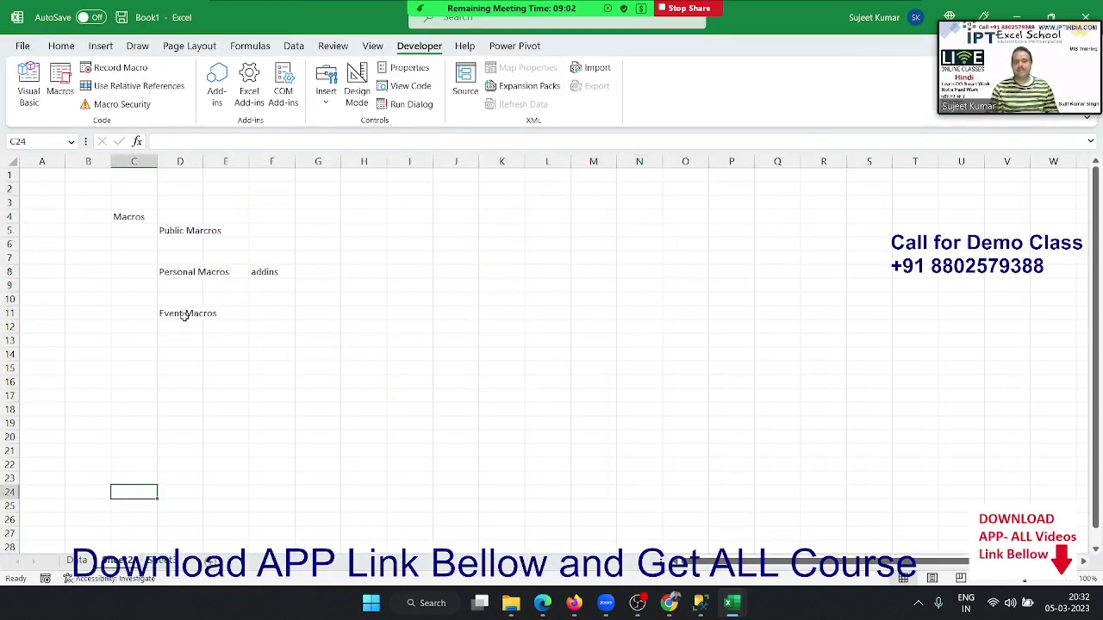
# On the notes sheet, select the macro notes D3:E16, then select cell J3.
pyautogui.click(185, 316)
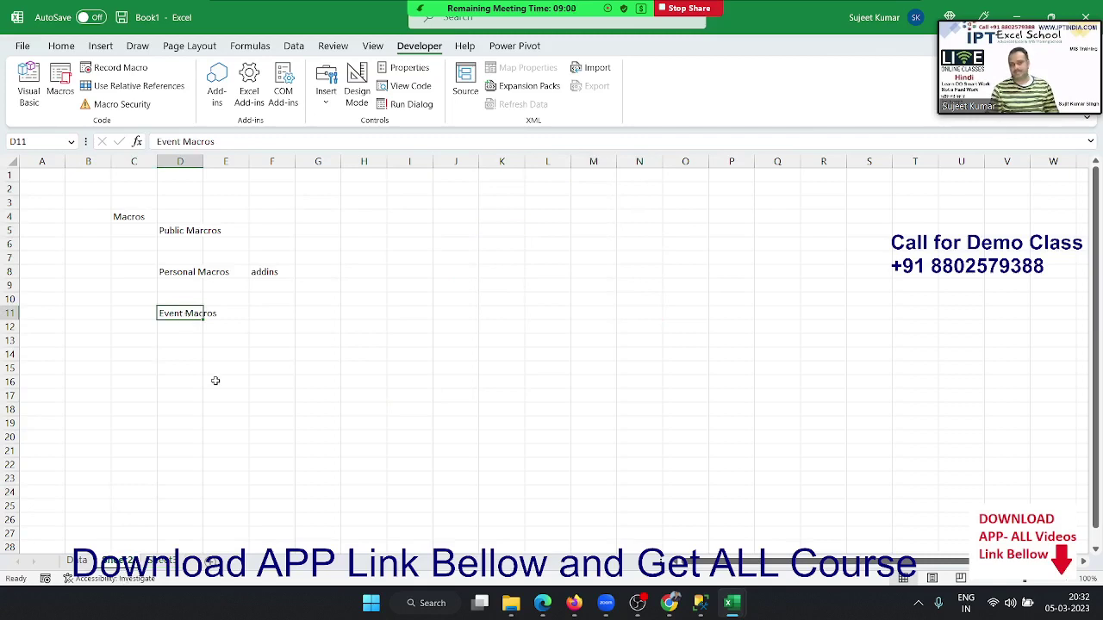
pyautogui.moveTo(216, 382); pyautogui.dragTo(175, 200)
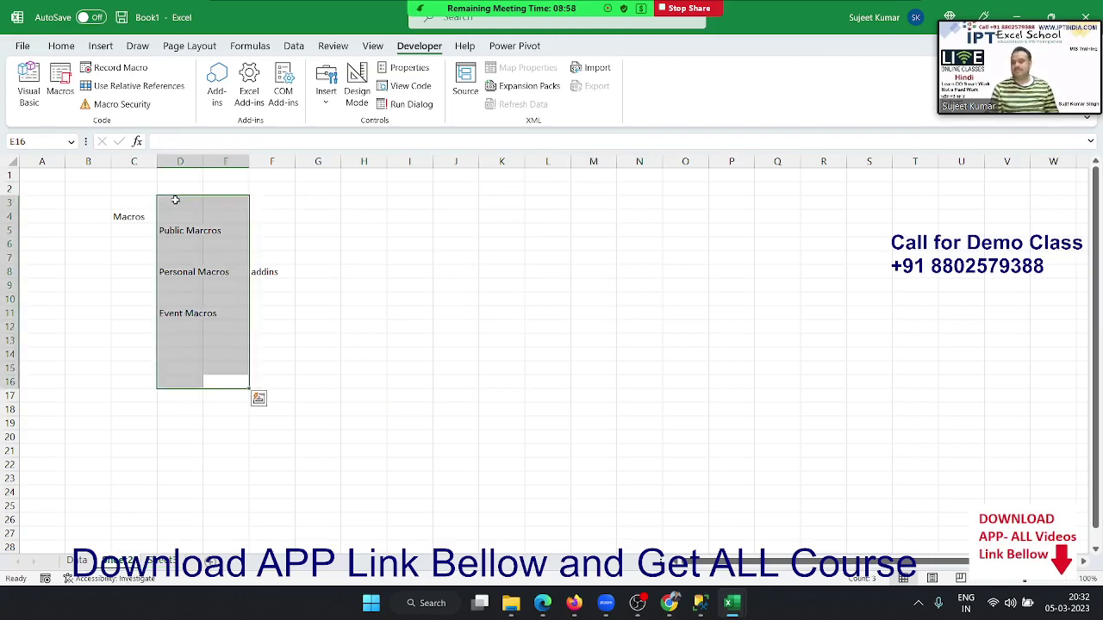
pyautogui.click(176, 228)
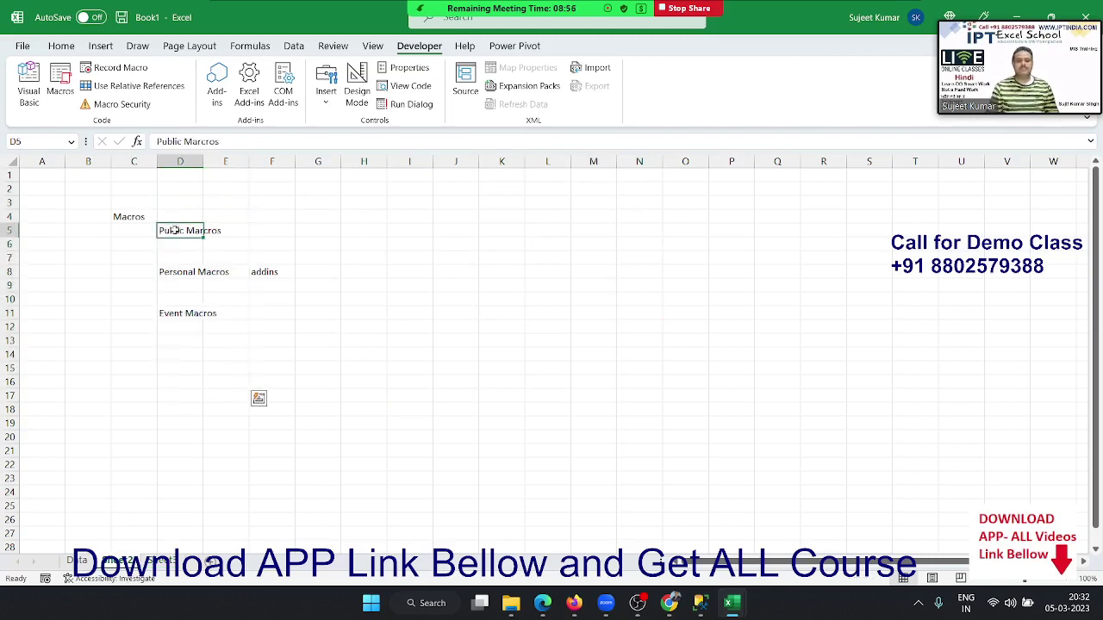
pyautogui.click(471, 199)
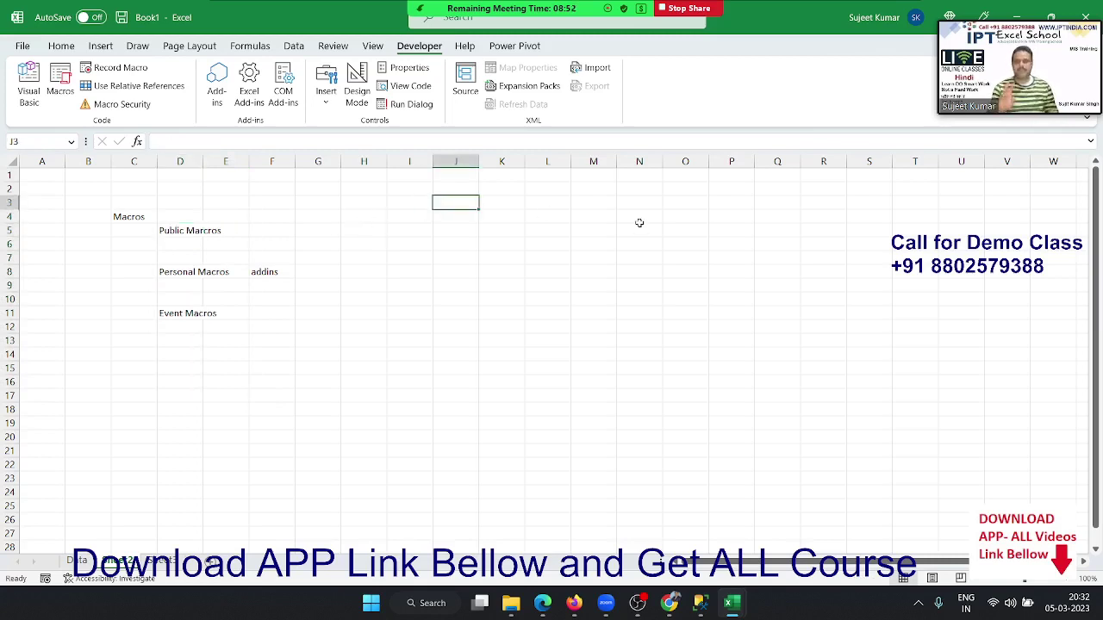
pyautogui.write('An')
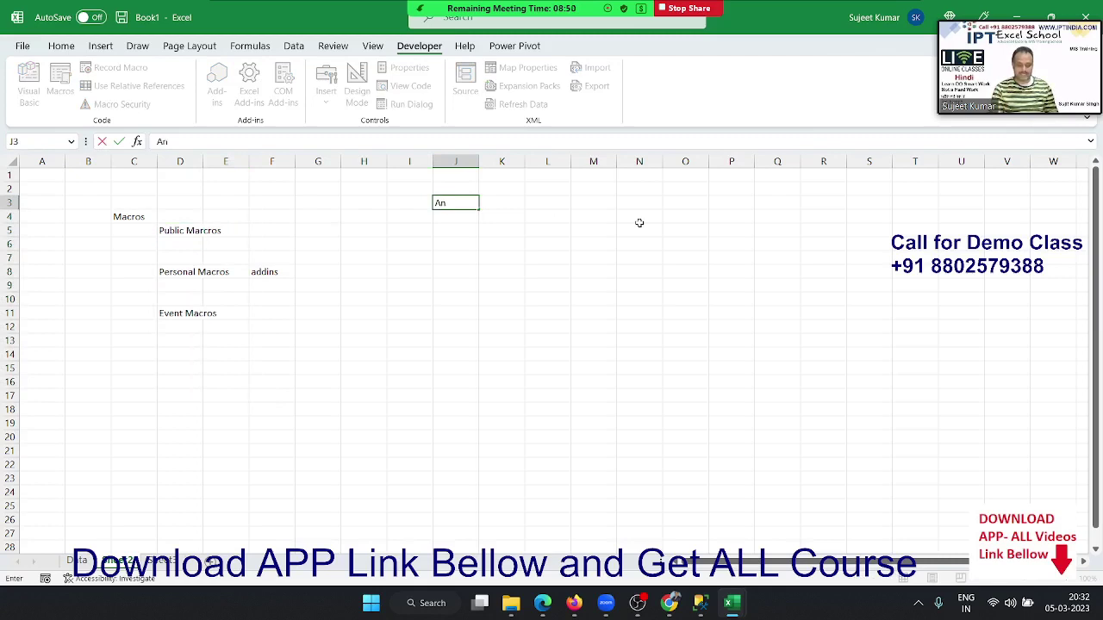
pyautogui.write('aly')
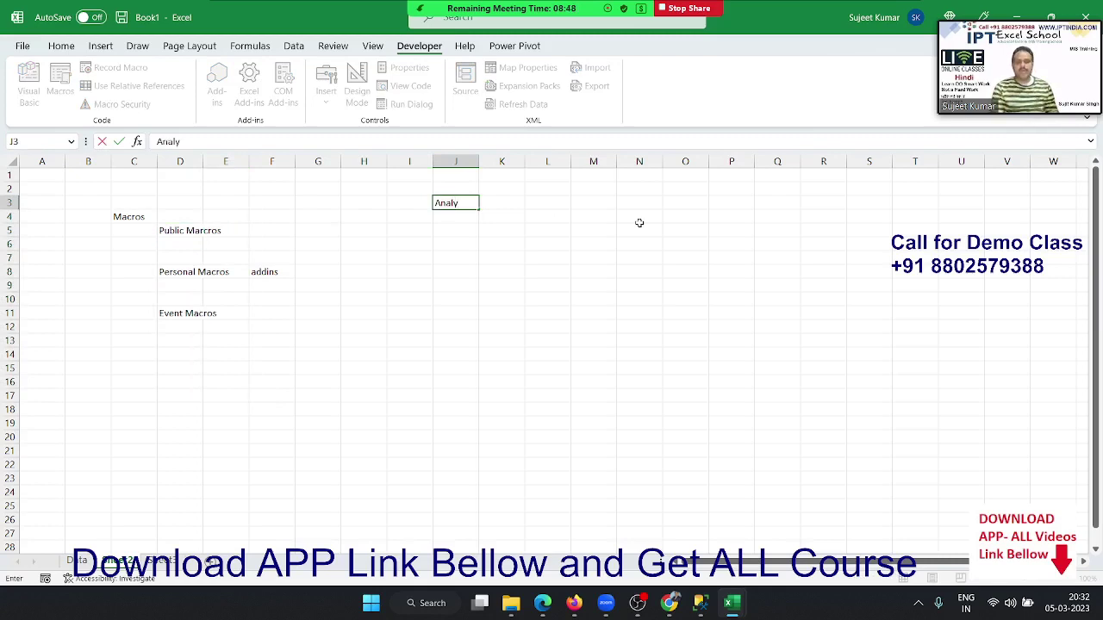
pyautogui.write('sis')
pyautogui.press('Return')
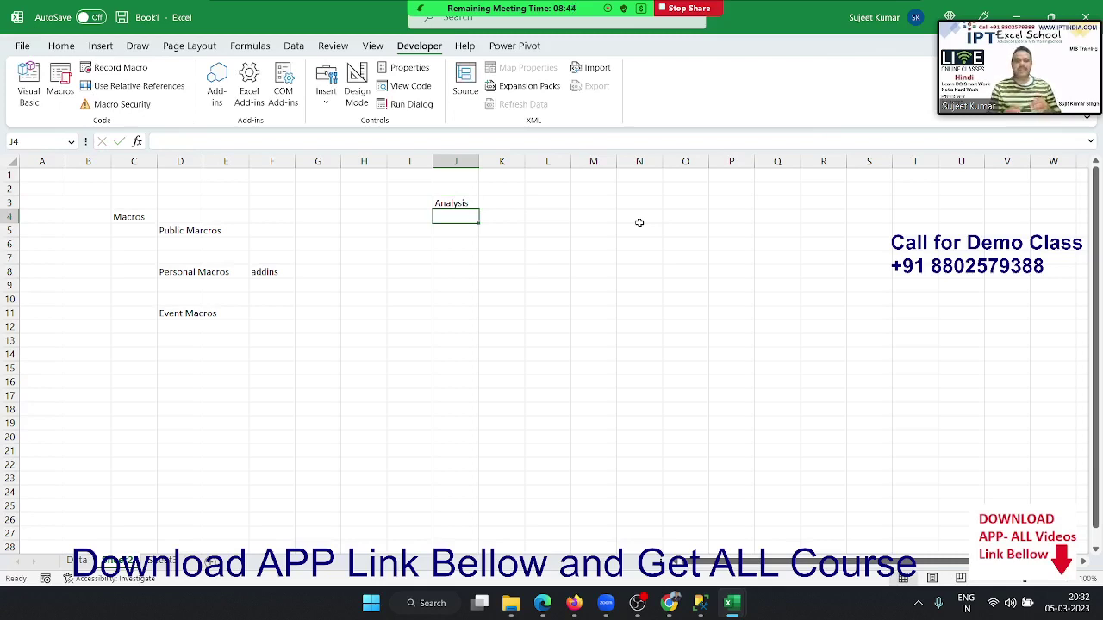
pyautogui.write('A')
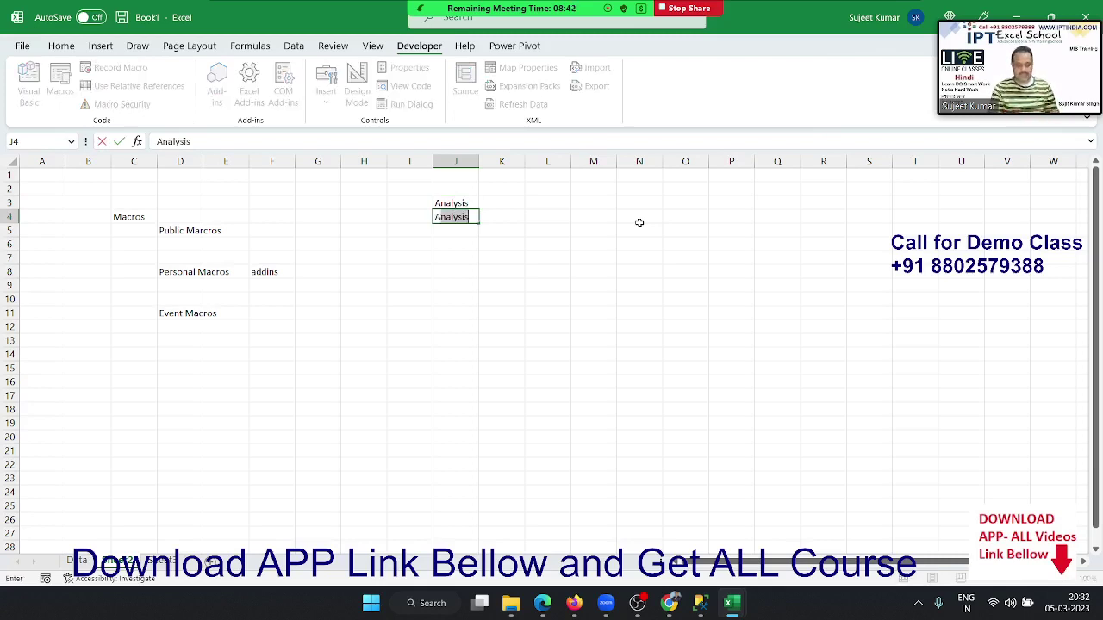
pyautogui.write('lg')
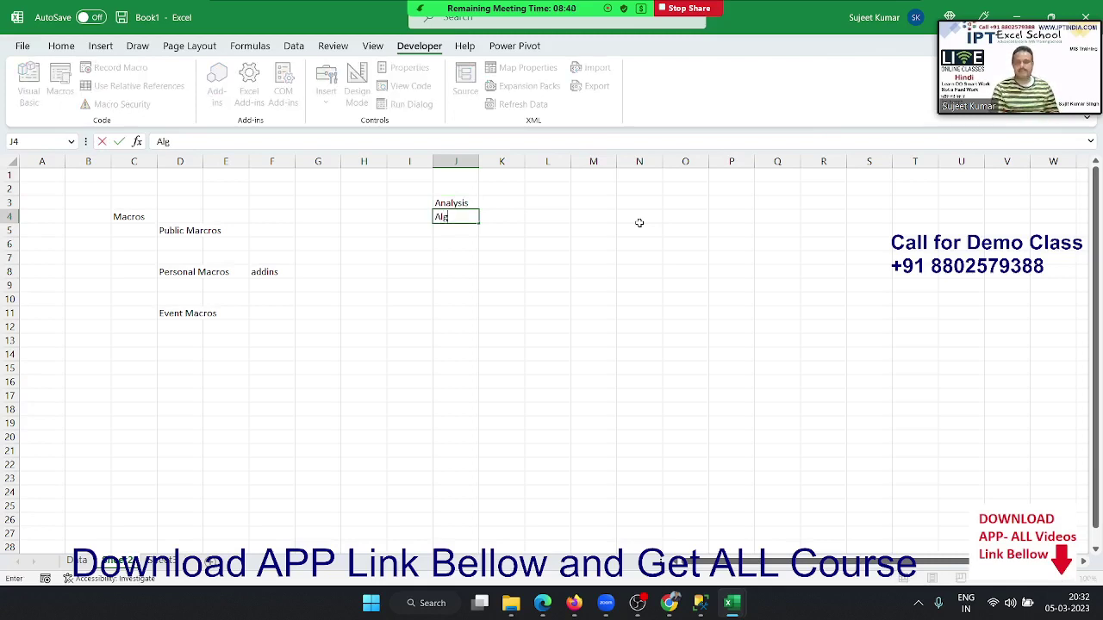
pyautogui.write('orith')
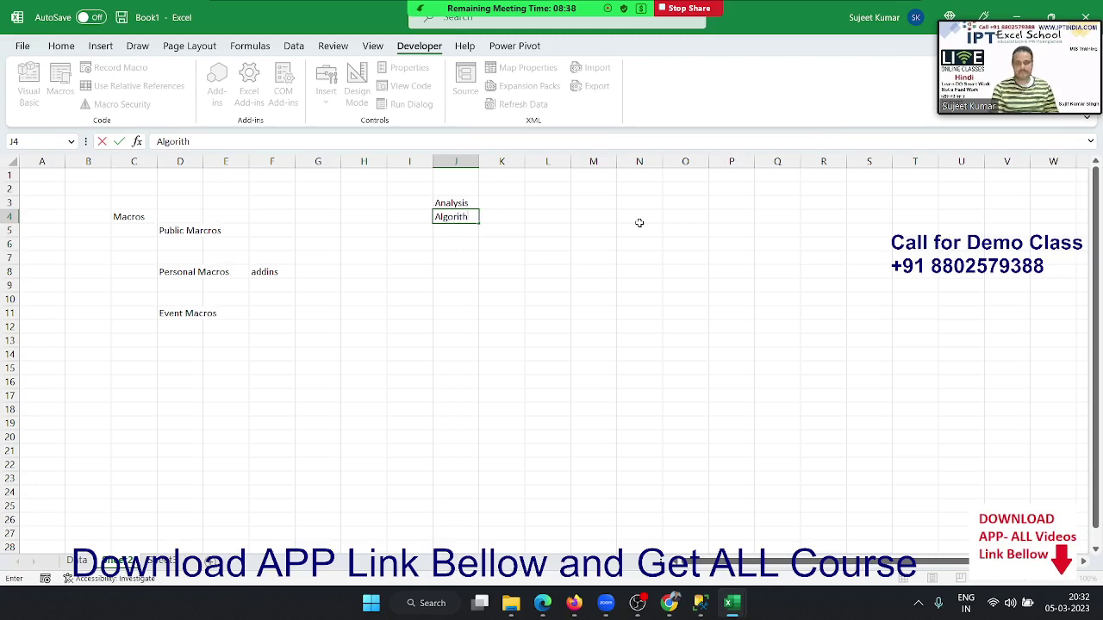
pyautogui.write('ram')
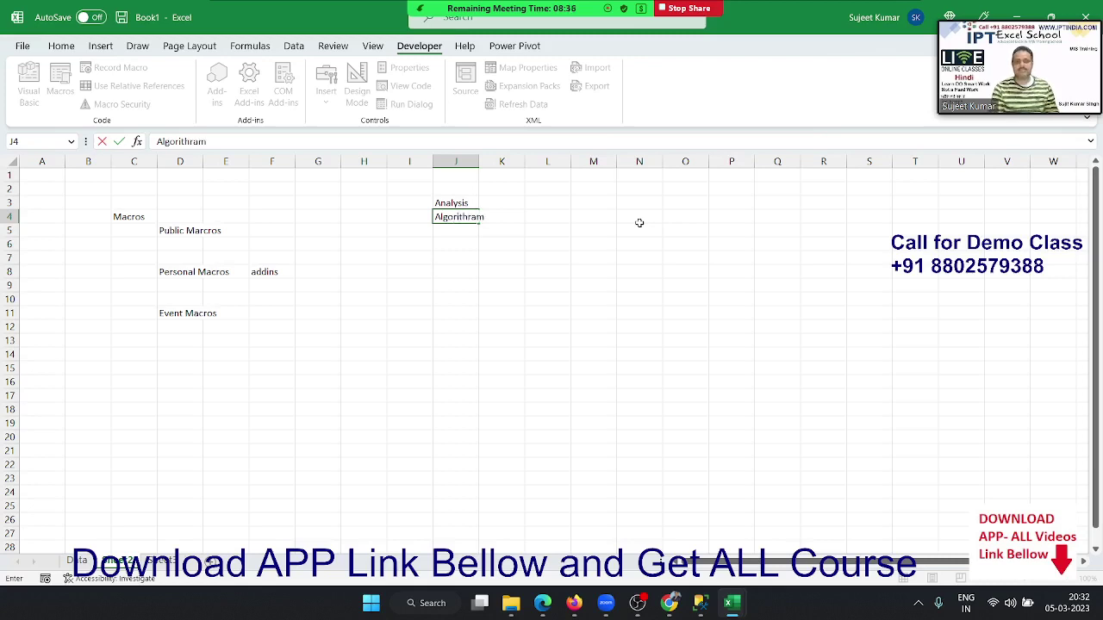
pyautogui.press('Return')
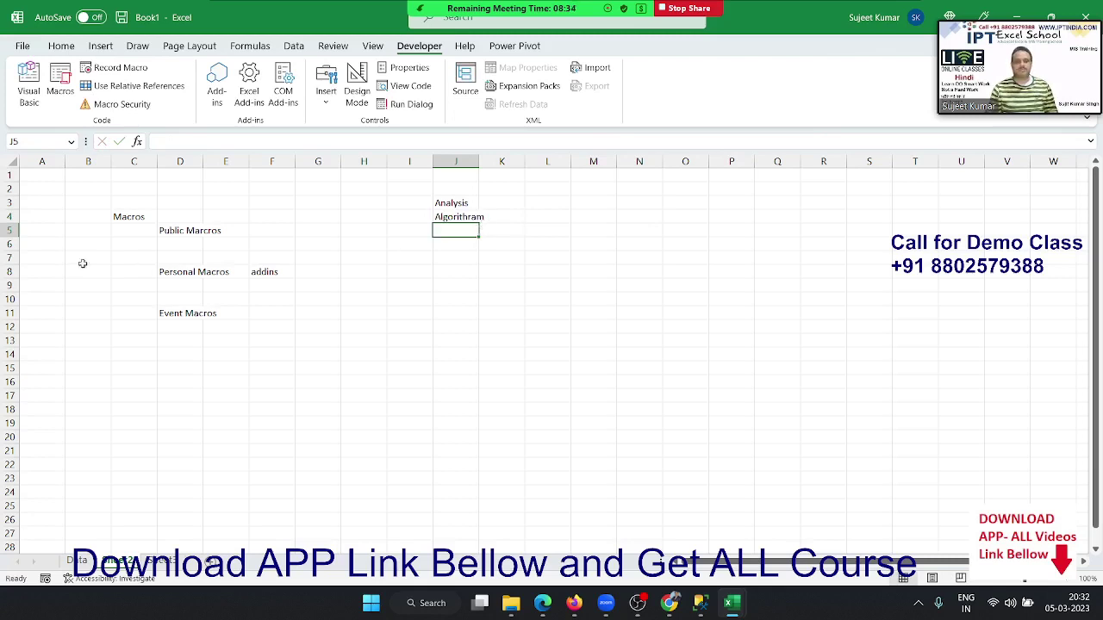
pyautogui.moveTo(57, 184); pyautogui.dragTo(252, 329)
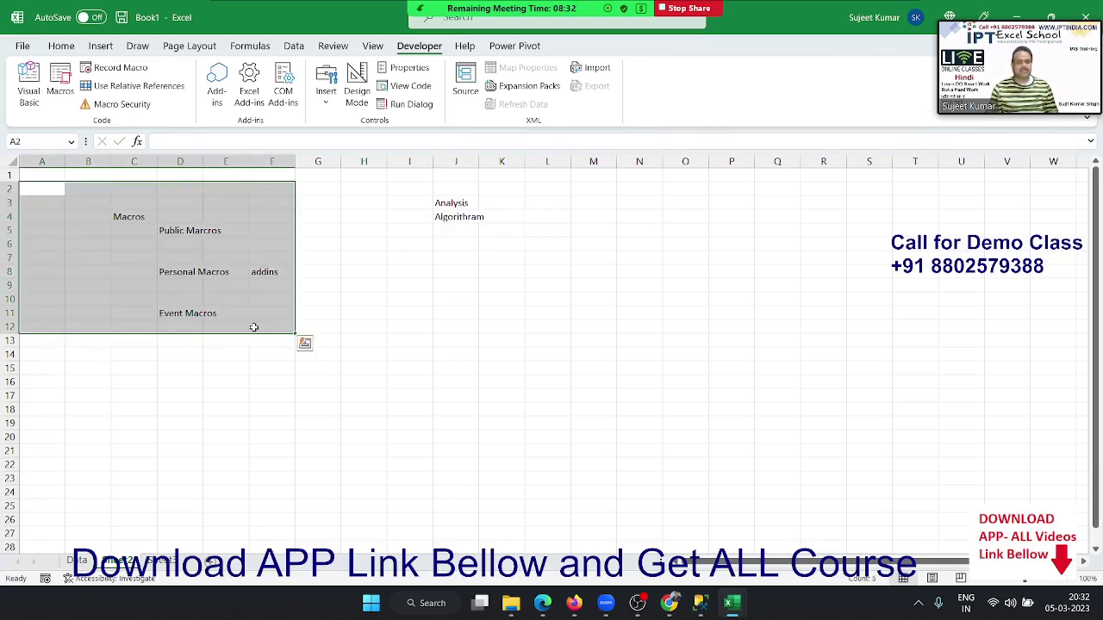
pyautogui.click(79, 185)
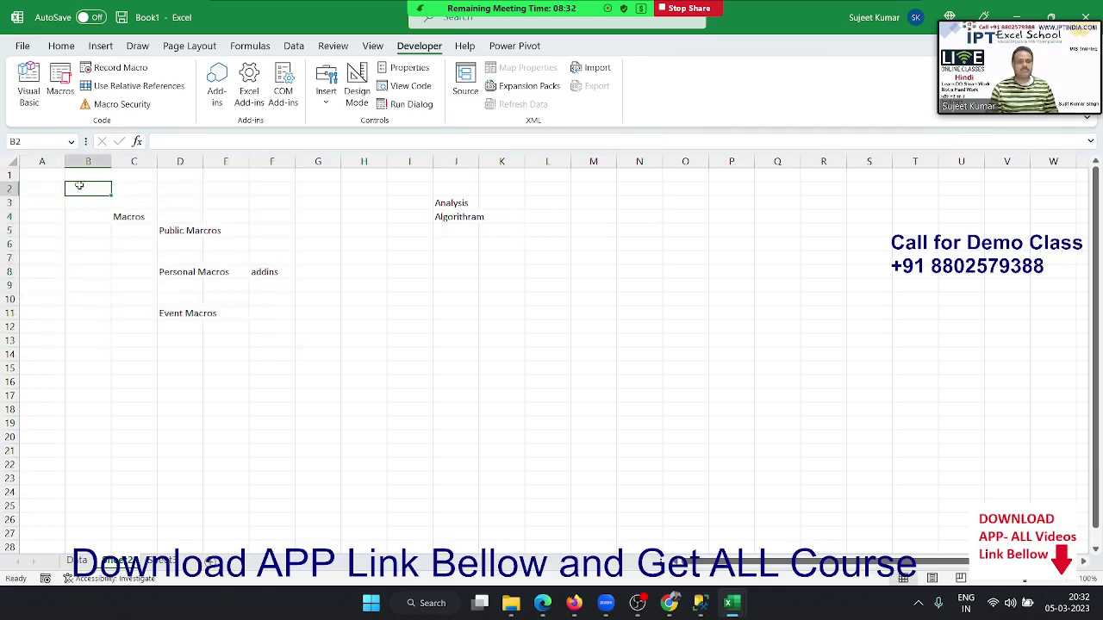
pyautogui.click(144, 174)
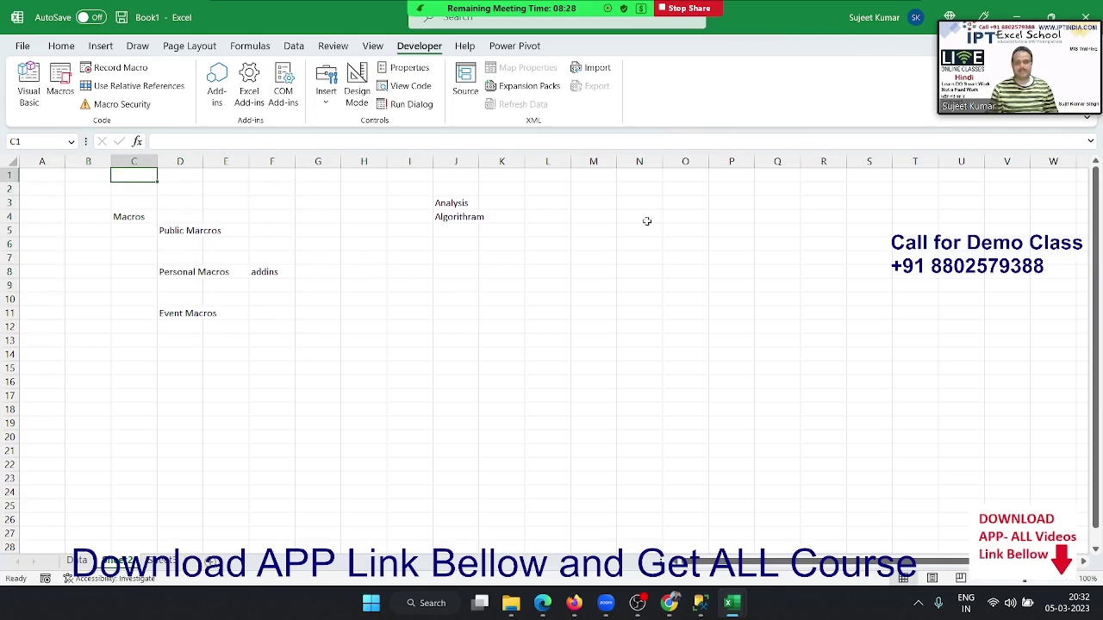
# Enter 'Start' in O1 and 'select A1' in O2.
pyautogui.click(698, 176)
pyautogui.write('Sa')
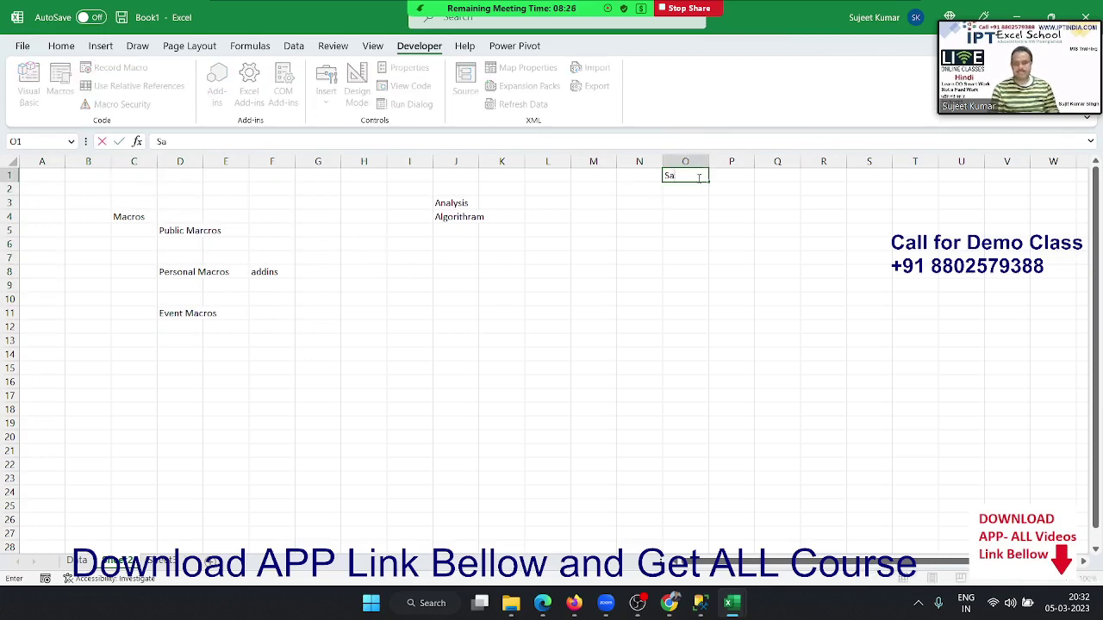
pyautogui.write('l')
pyautogui.press('BackSpace')
pyautogui.press('BackSpace')
pyautogui.write('tar')
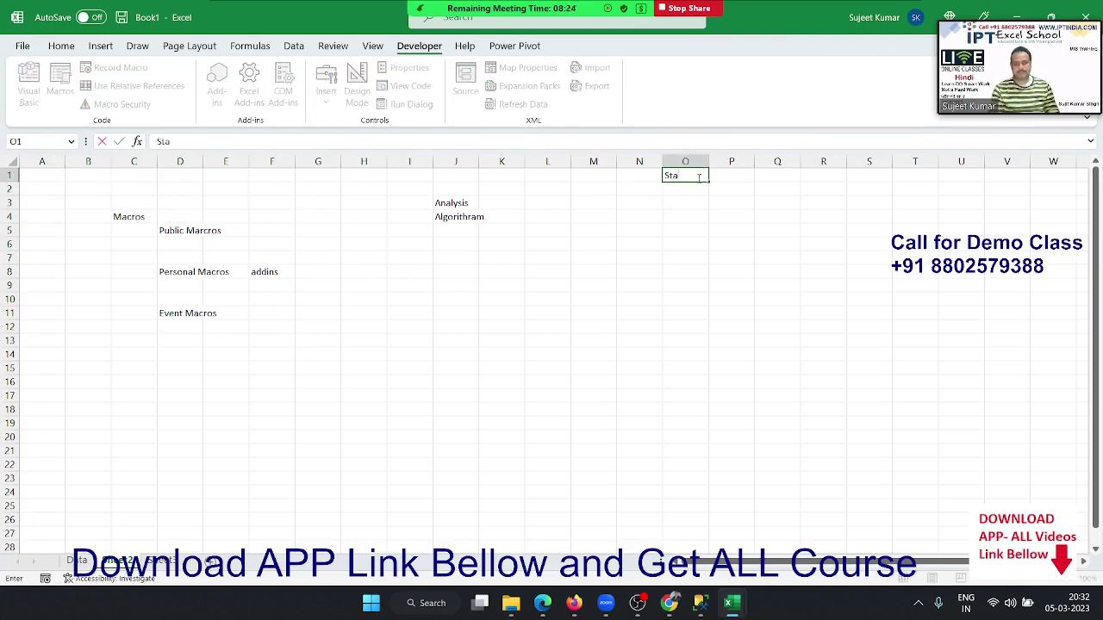
pyautogui.write('t')
pyautogui.press('Return')
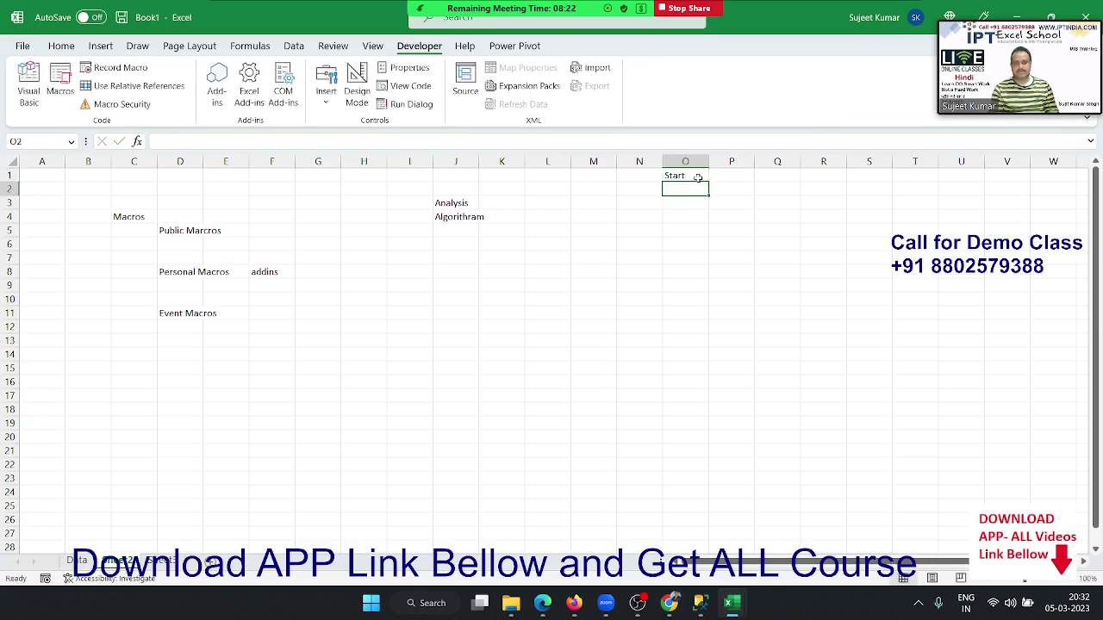
pyautogui.write('sek')
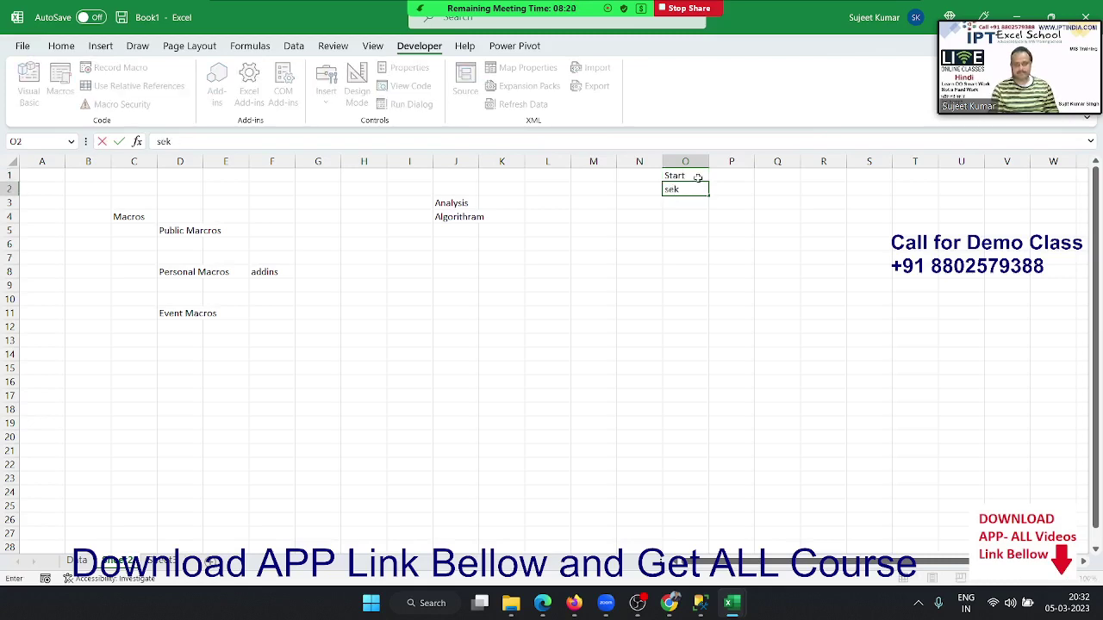
pyautogui.write('lect')
pyautogui.write('A')
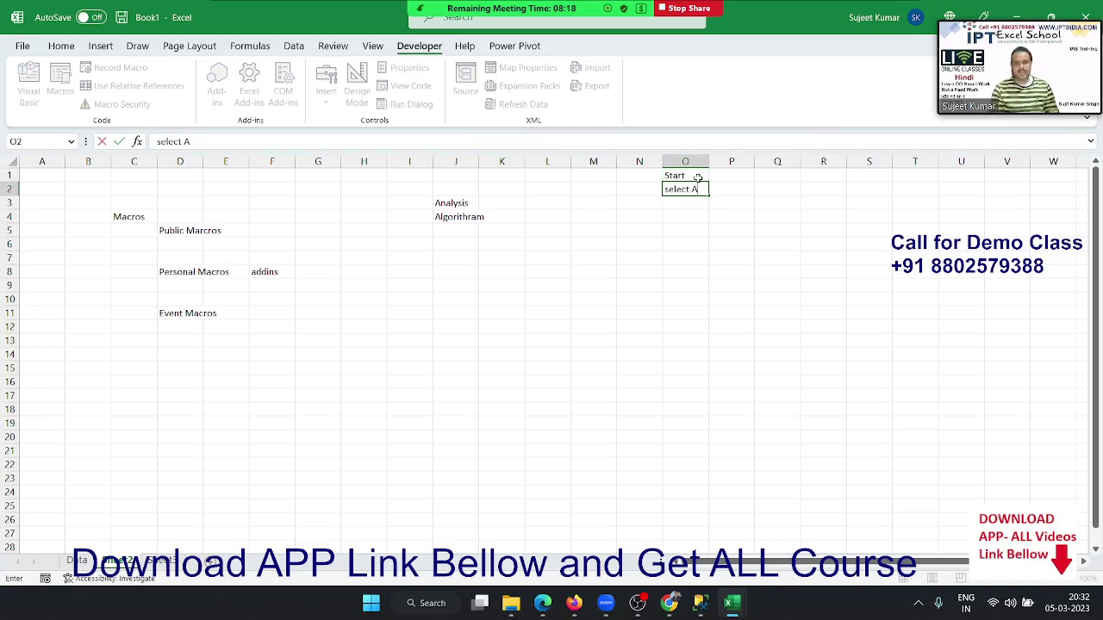
pyautogui.write('1')
pyautogui.press('Return')
# Enter 'Enter Name', 'Select B1', 'Enter Roll', 'Select C1' and 'Enter Marks' in O3:O7.
pyautogui.write('Fnte')
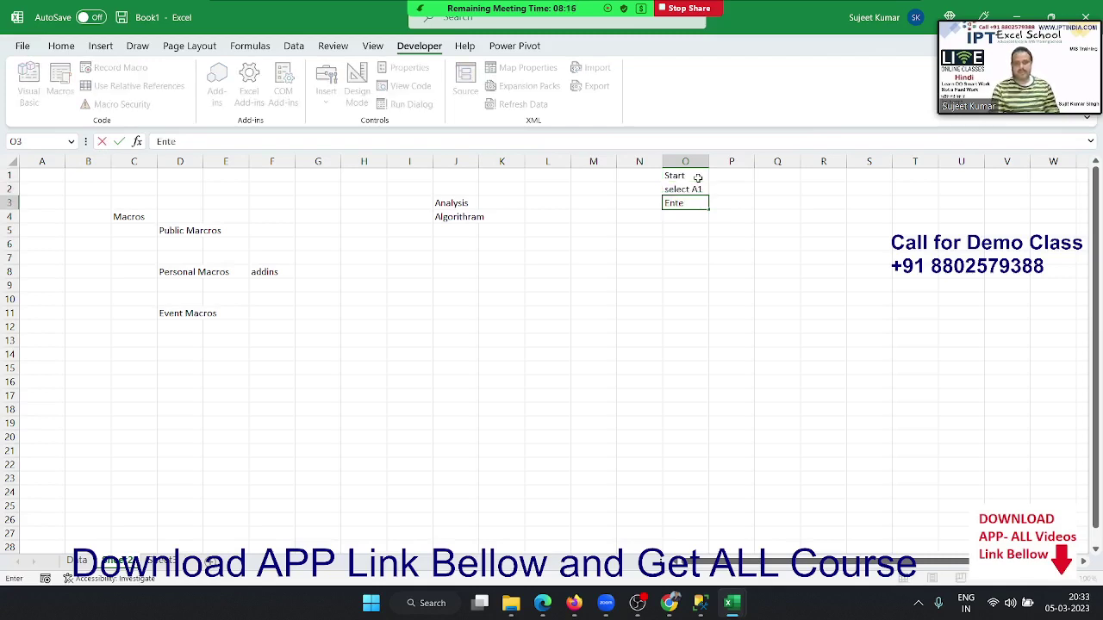
pyautogui.write(' Name')
pyautogui.press('Return')
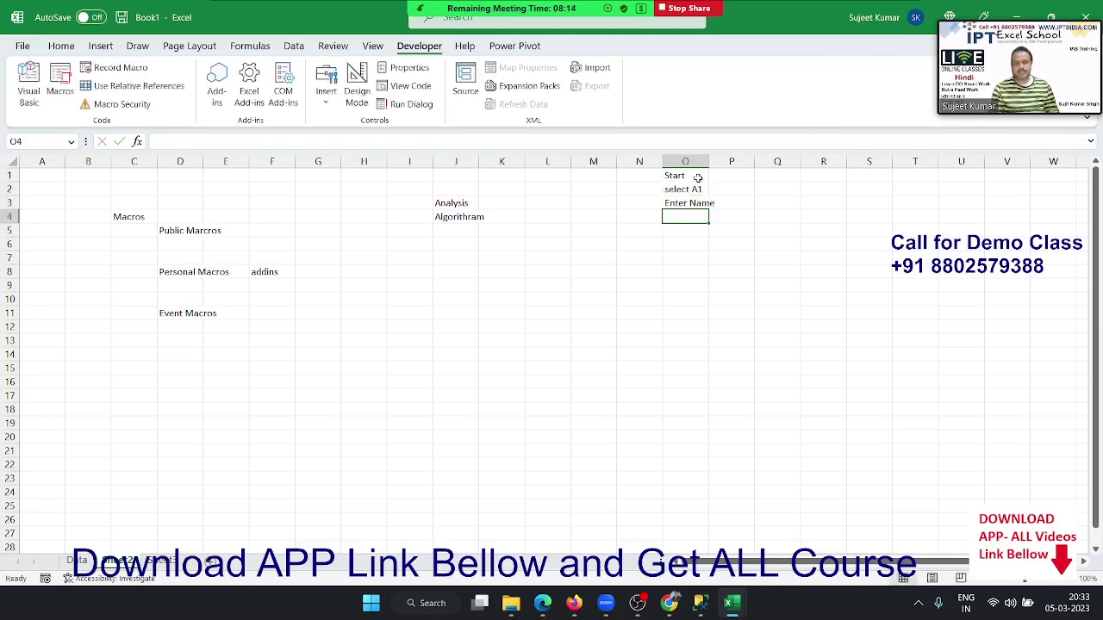
pyautogui.write('Select ')
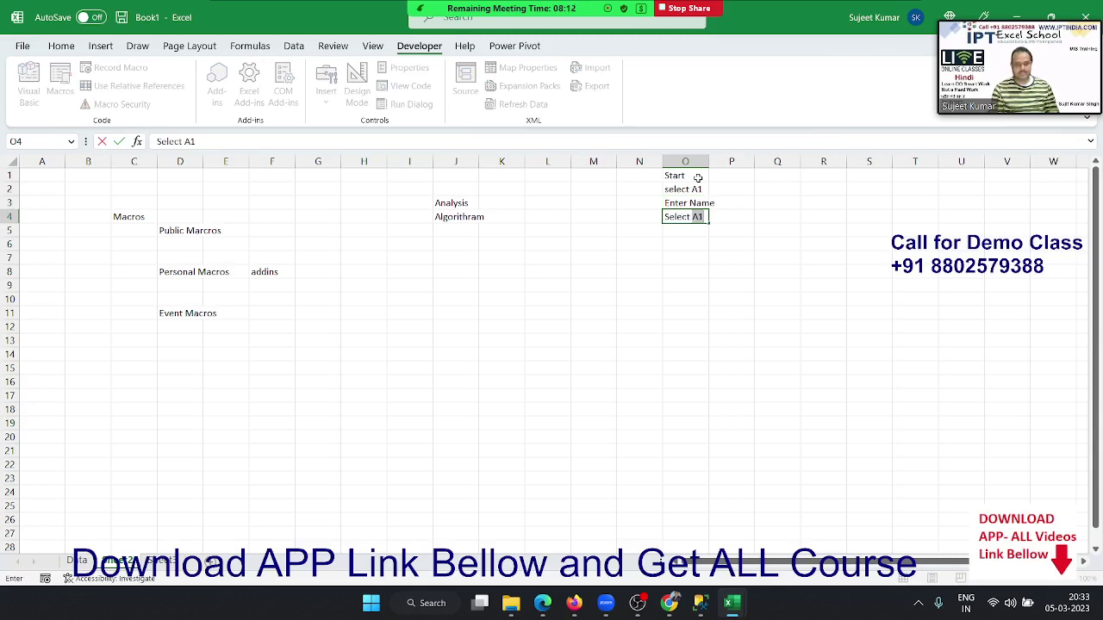
pyautogui.write('B1')
pyautogui.press('Return')
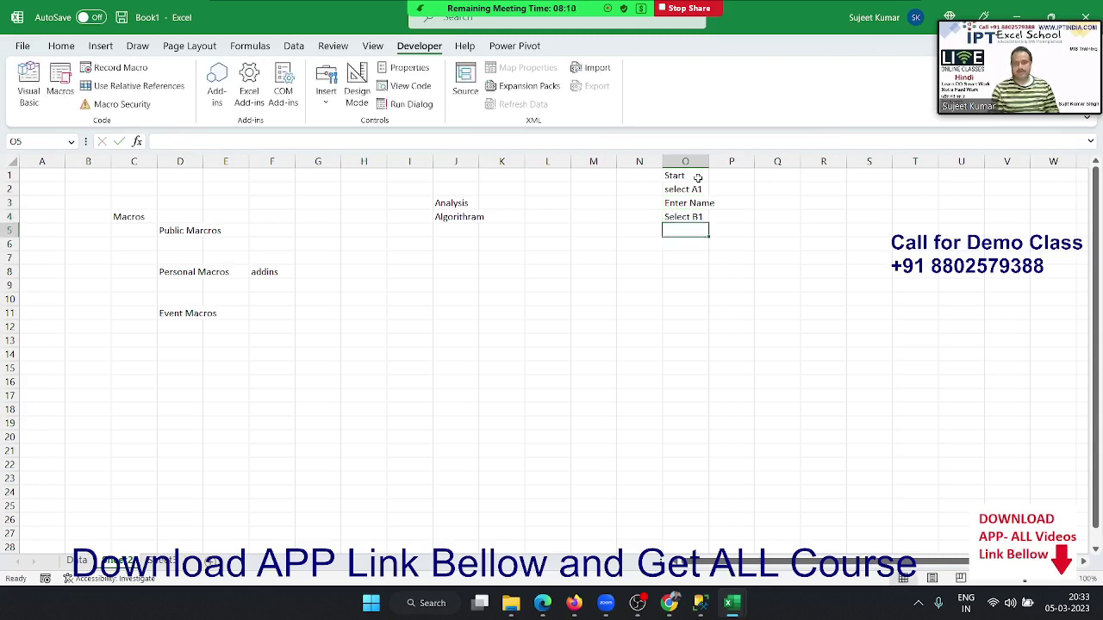
pyautogui.write('Enter')
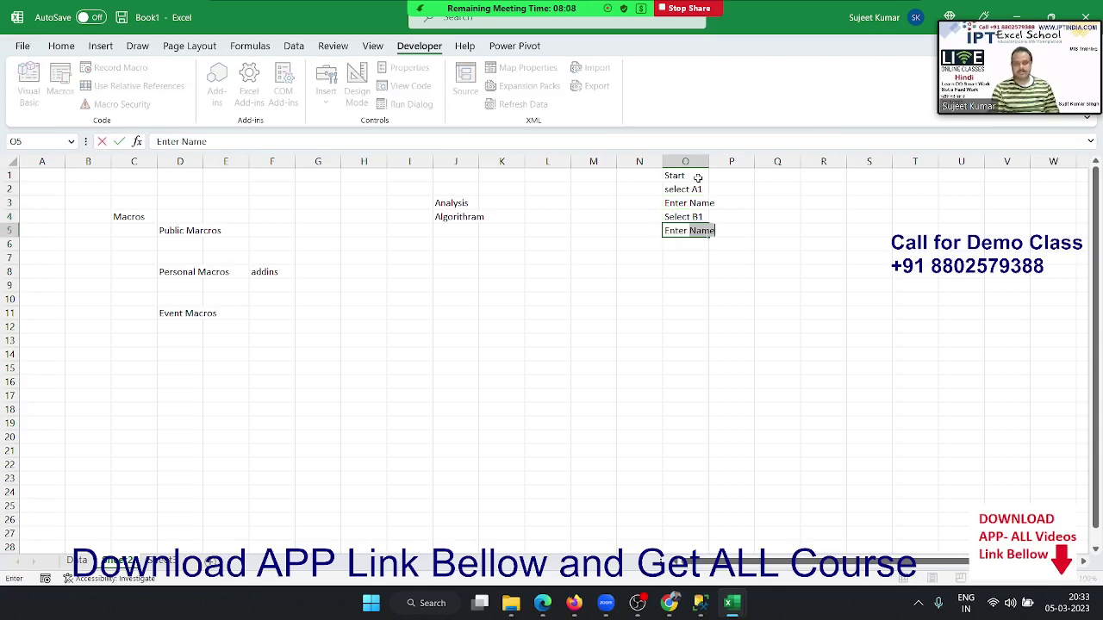
pyautogui.write(' Roll')
pyautogui.press('Return')
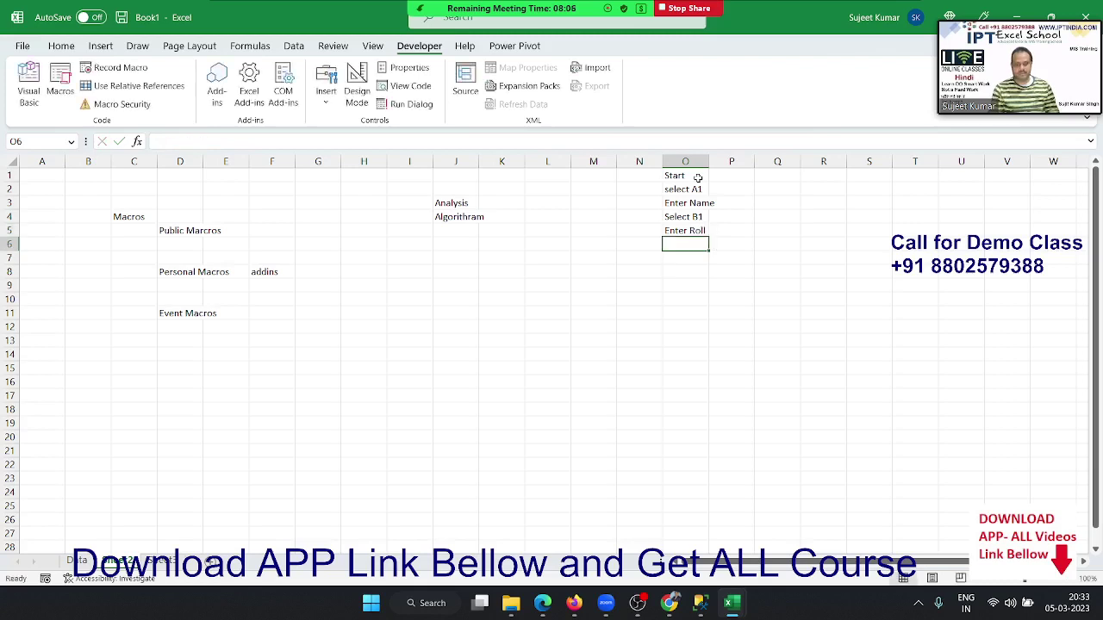
pyautogui.write('Select C1')
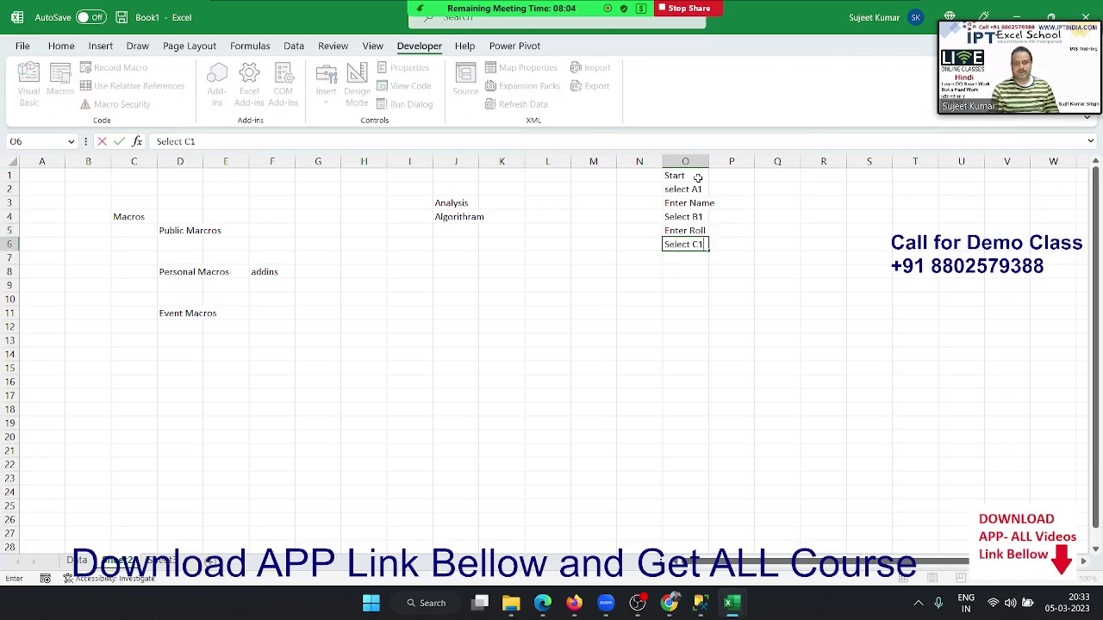
pyautogui.press('Return')
pyautogui.write('Enter')
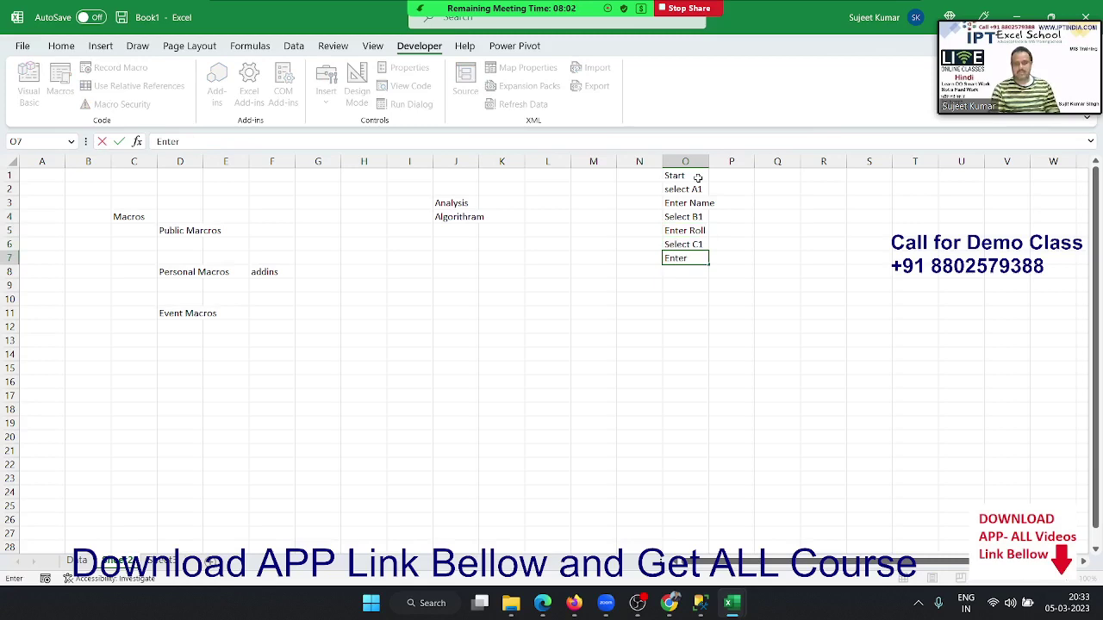
pyautogui.write(' Marks')
pyautogui.press('Return')
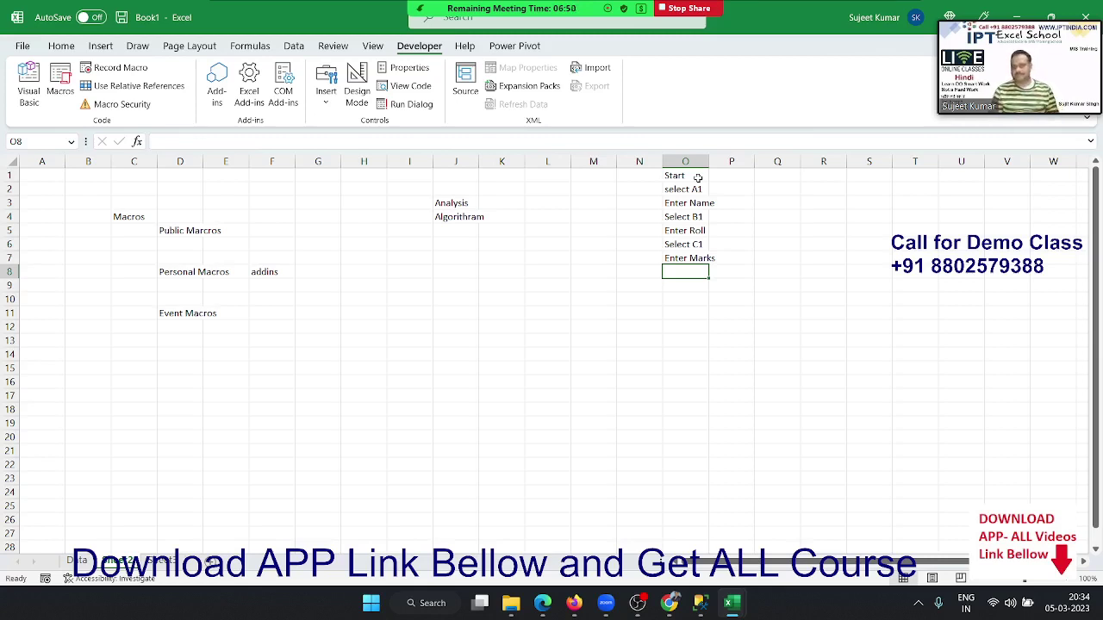
# Enter 'Coding' in cell J5 under Algorithm.
pyautogui.press('Left')
pyautogui.press('Left')
pyautogui.press('Left')
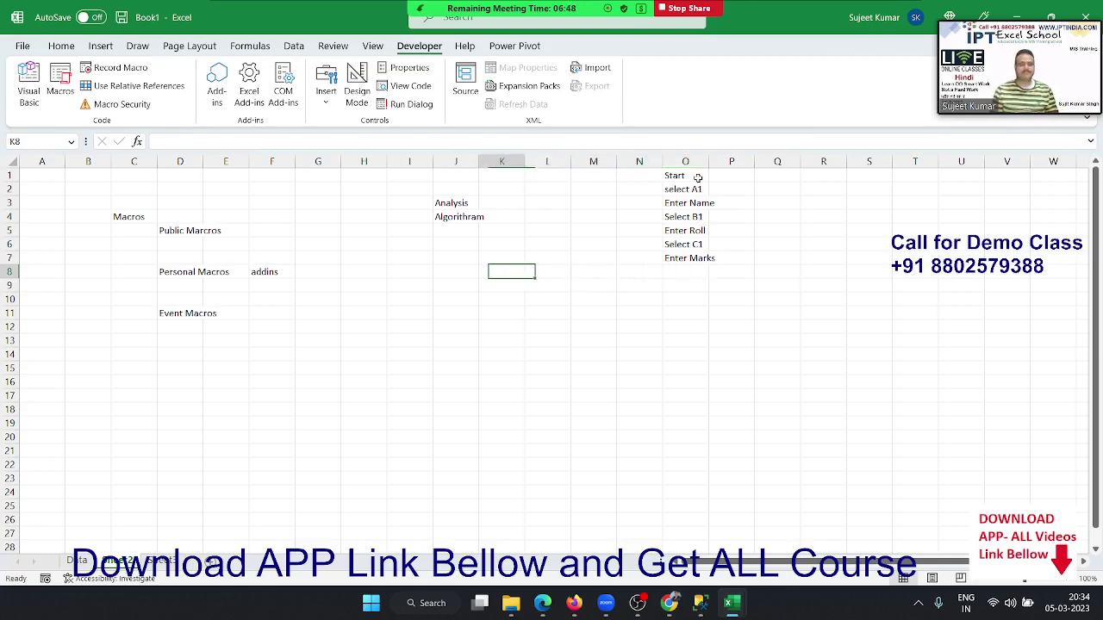
pyautogui.press('Up')
pyautogui.press('Up')
pyautogui.press('Up')
pyautogui.press('Left')
pyautogui.write('C')
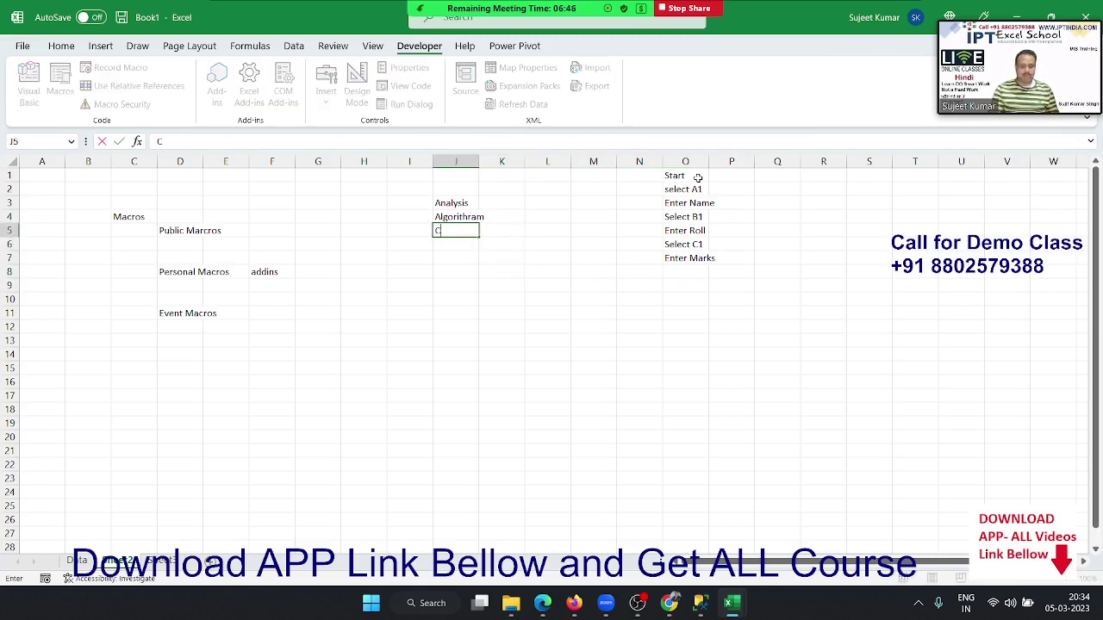
pyautogui.write('odi')
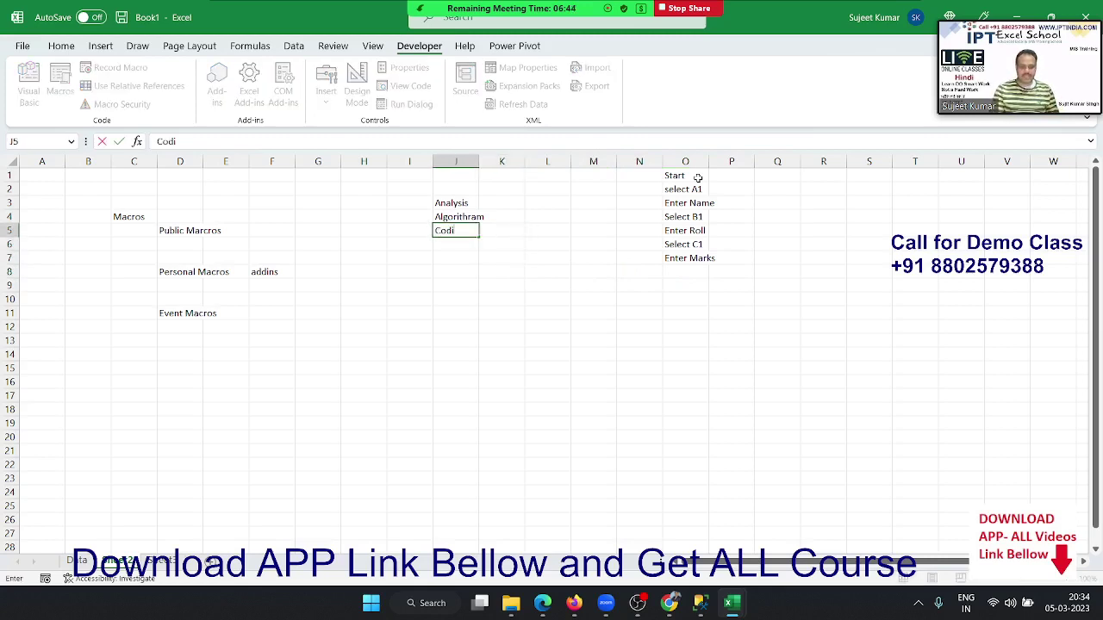
pyautogui.write('ng')
pyautogui.press('Return')
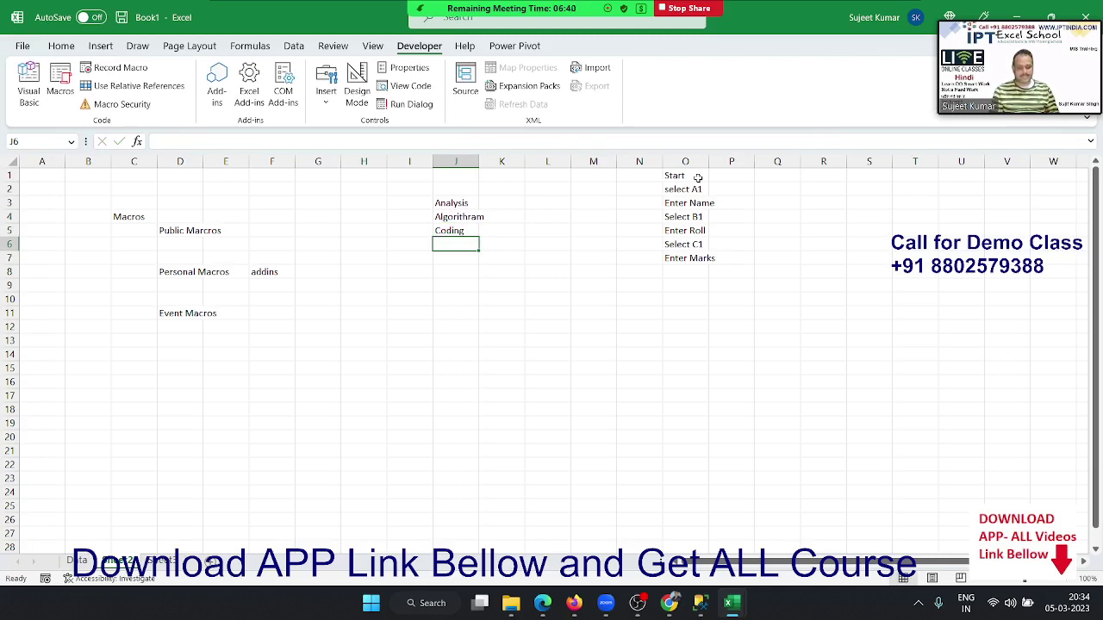
# Enter 'Testing' in J6, 'Re-Coding' in K6 and 'Apply' in J7.
pyautogui.write('Testing')
pyautogui.press('Tab')
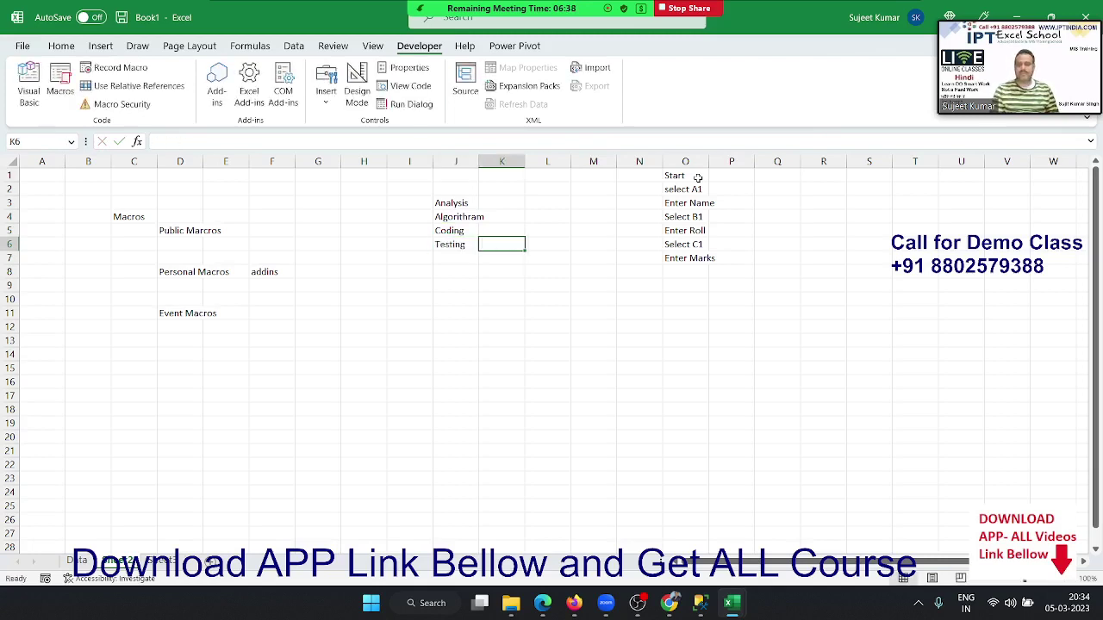
pyautogui.write('Re-')
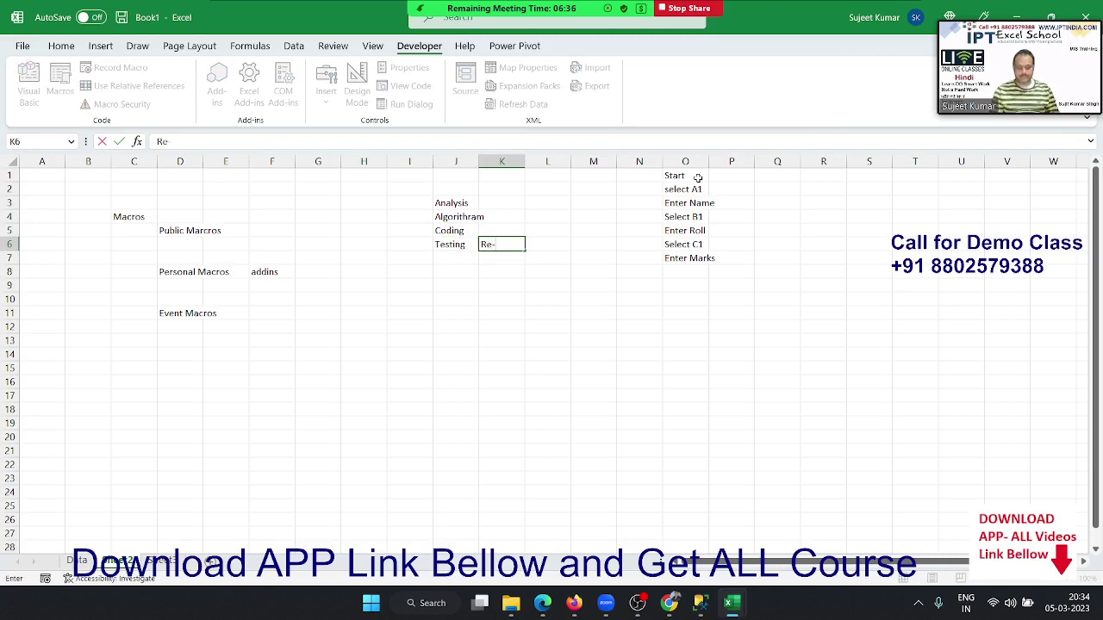
pyautogui.write('Cod')
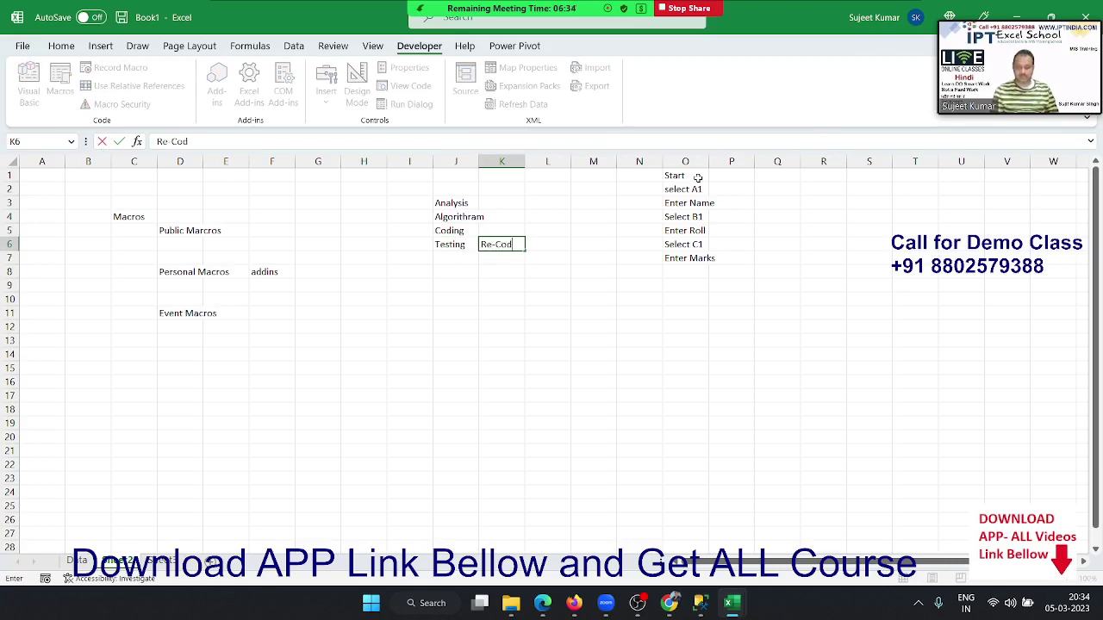
pyautogui.write('ing')
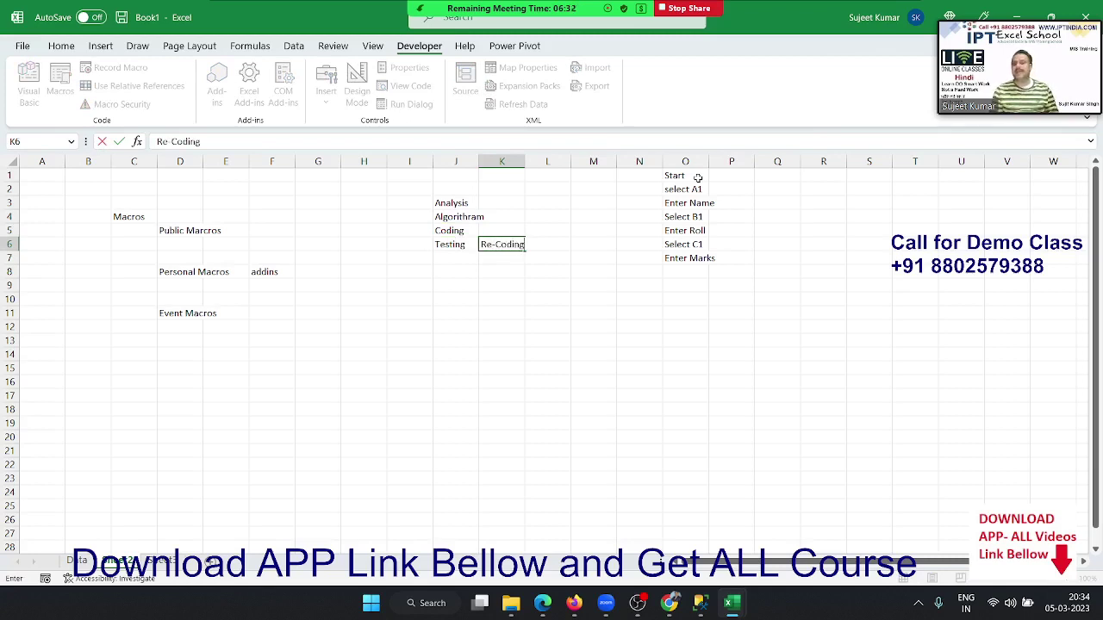
pyautogui.press('Return')
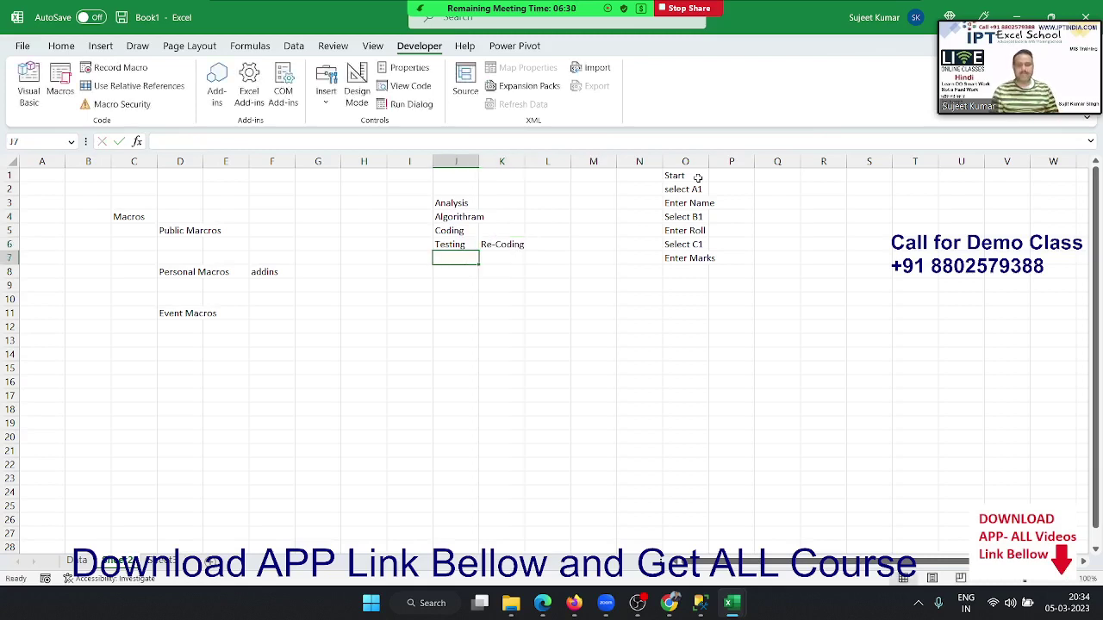
pyautogui.write('Apply')
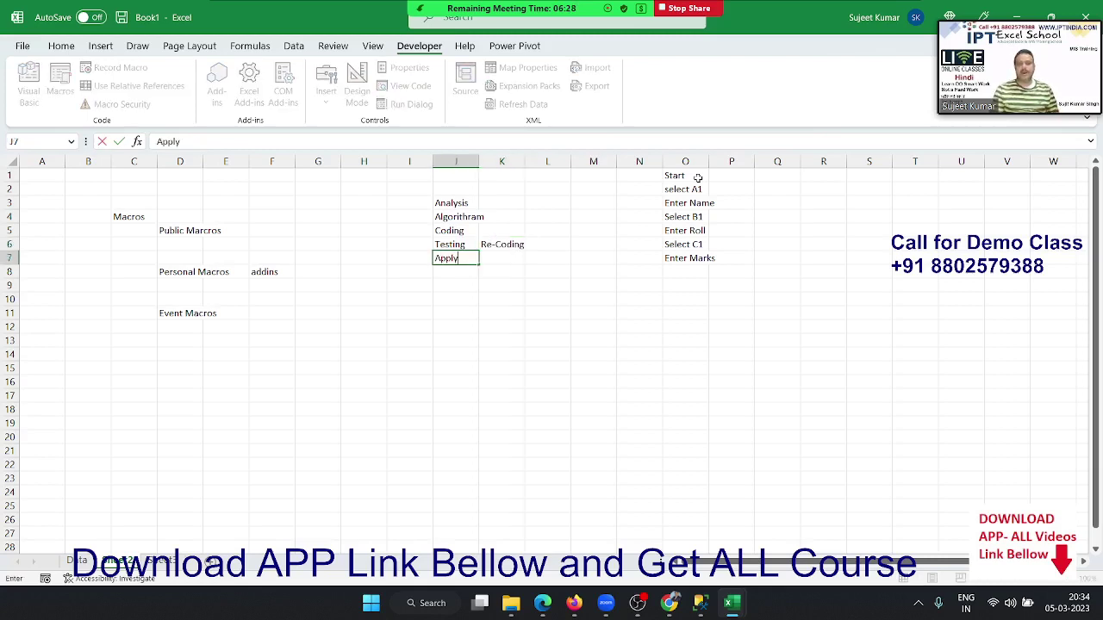
pyautogui.press('Return')
pyautogui.press('Up')
pyautogui.press('Up')
pyautogui.press('Up')
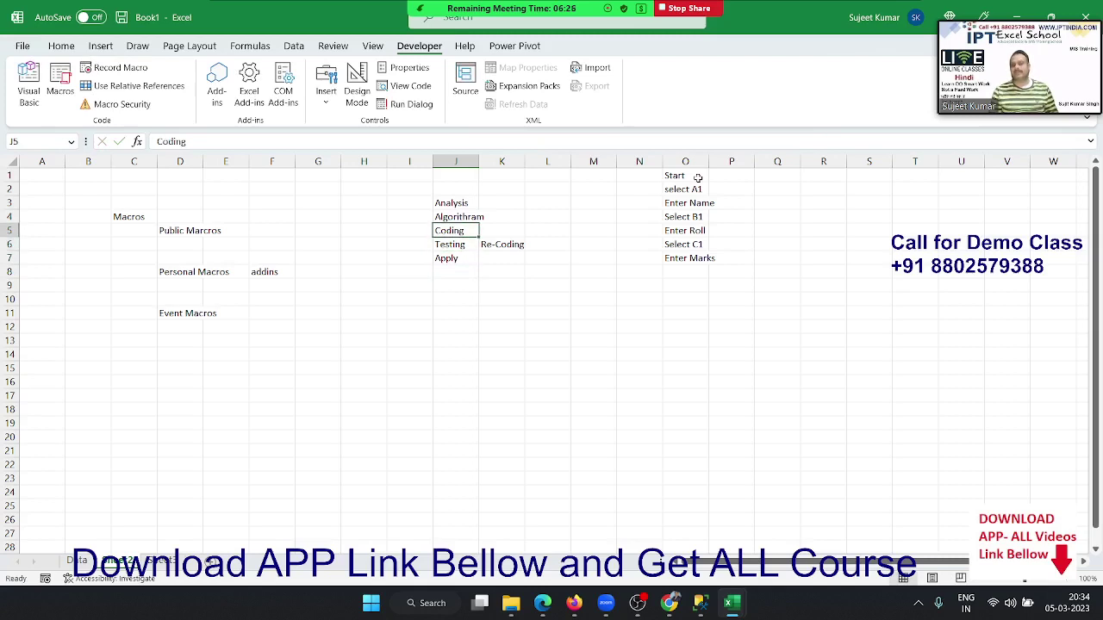
pyautogui.press('Down')
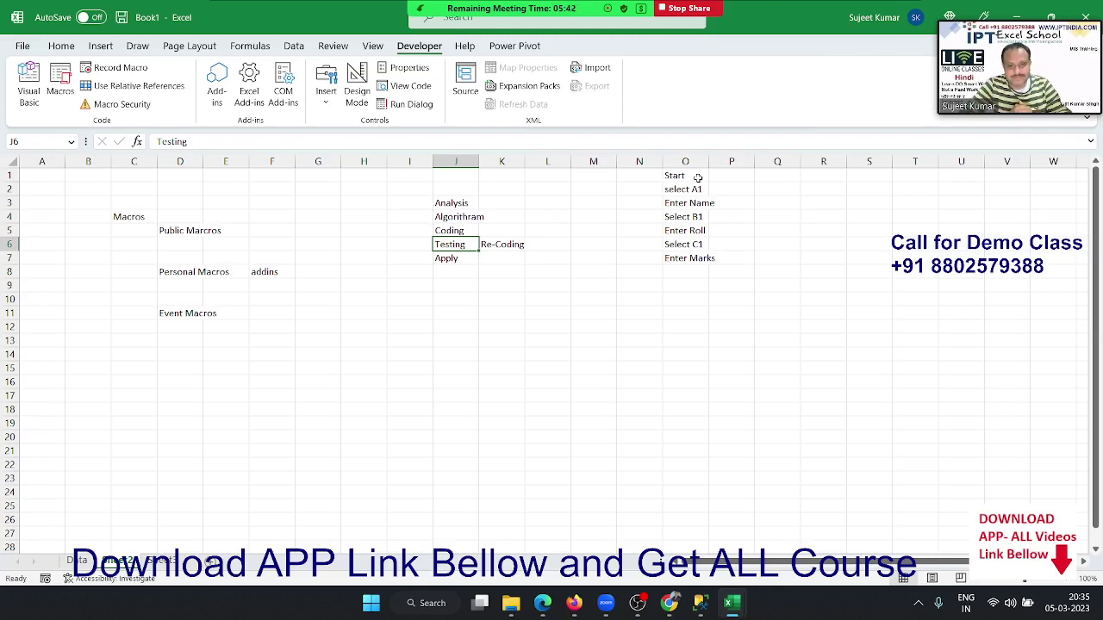
pyautogui.press('Down')
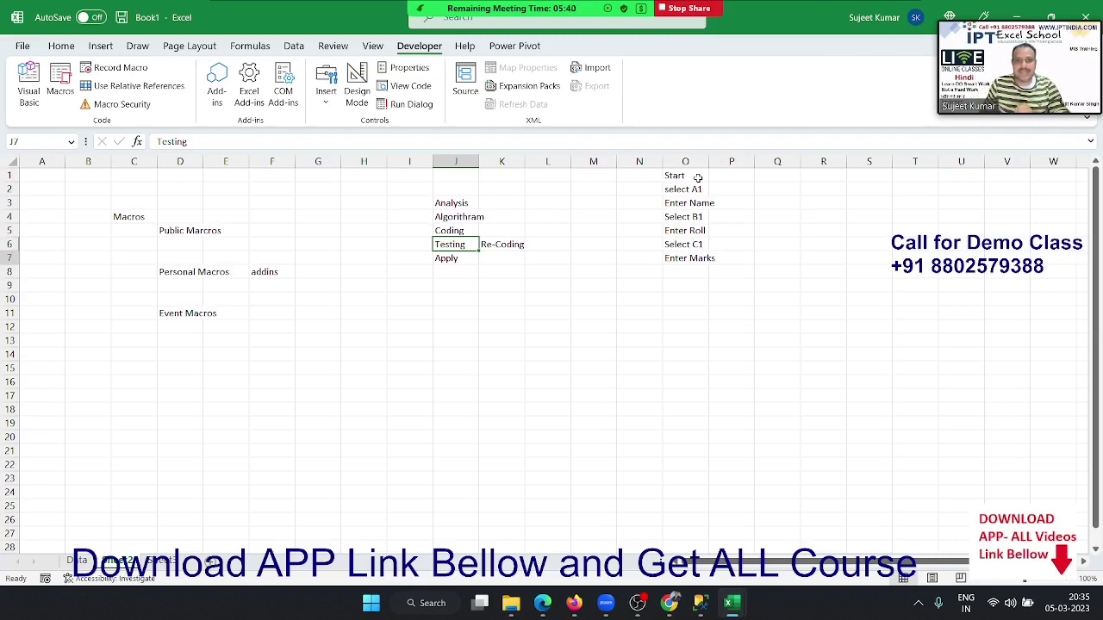